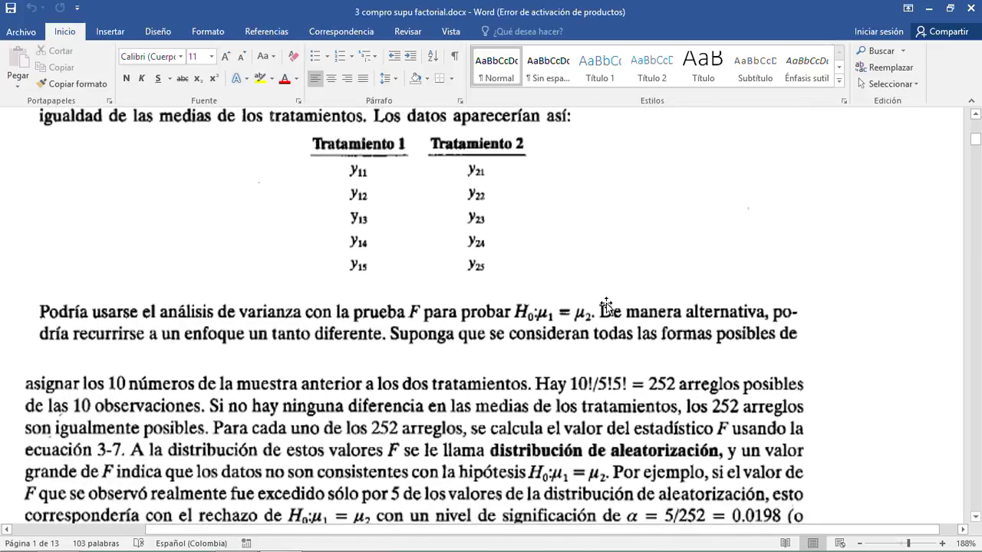
Examine the single-factor analysis of variance in Tabla 3-3, equation 3-7 and the introduction to the randomization tests.
scroll(607, 301, "up", 5)
scroll(610, 299, "up", 5)
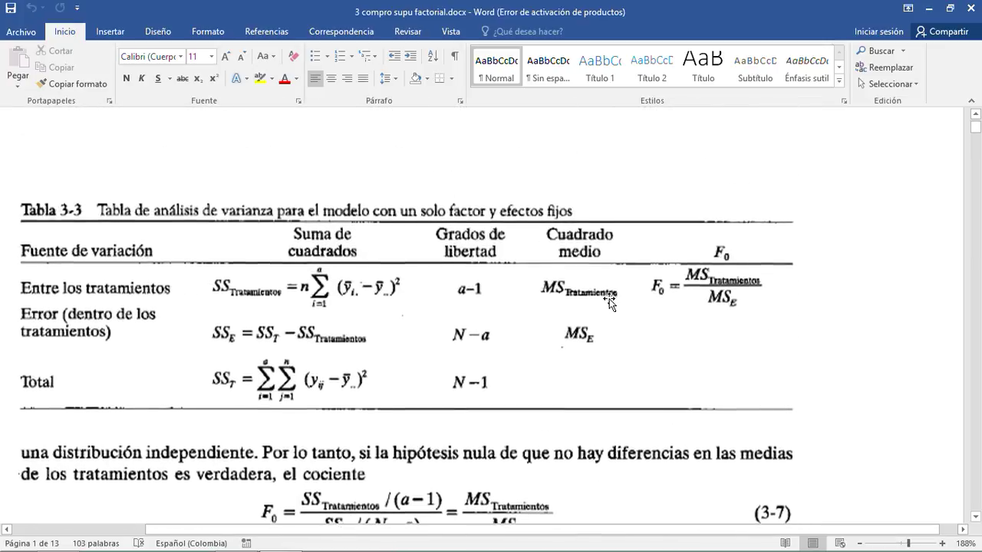
scroll(608, 301, "down", 2)
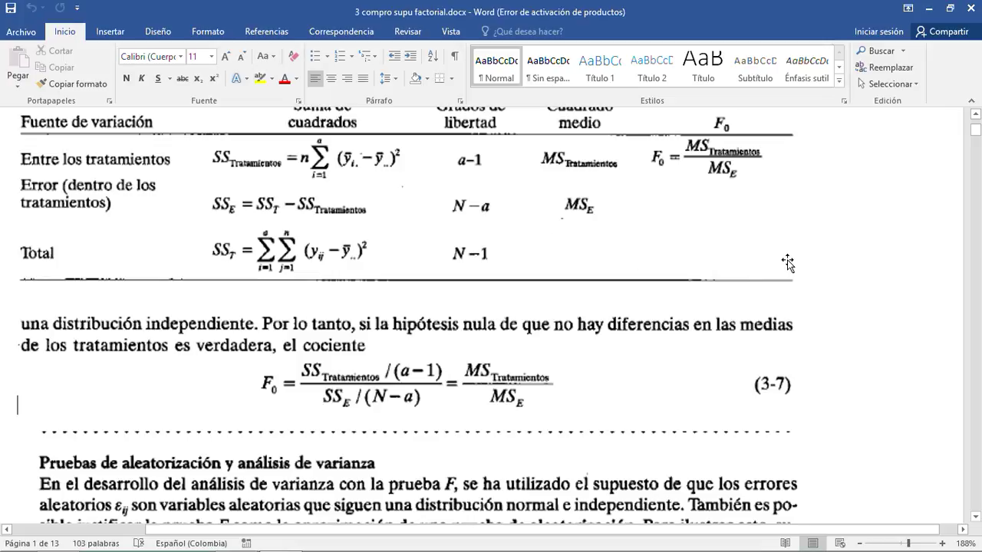
scroll(784, 265, "down", 5)
scroll(788, 263, "down", 5)
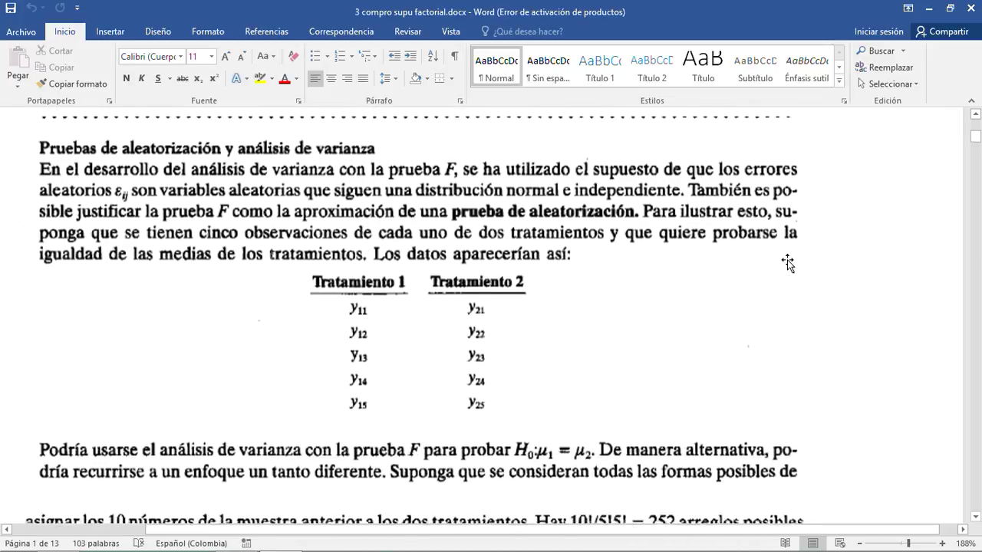
scroll(788, 263, "up", 13)
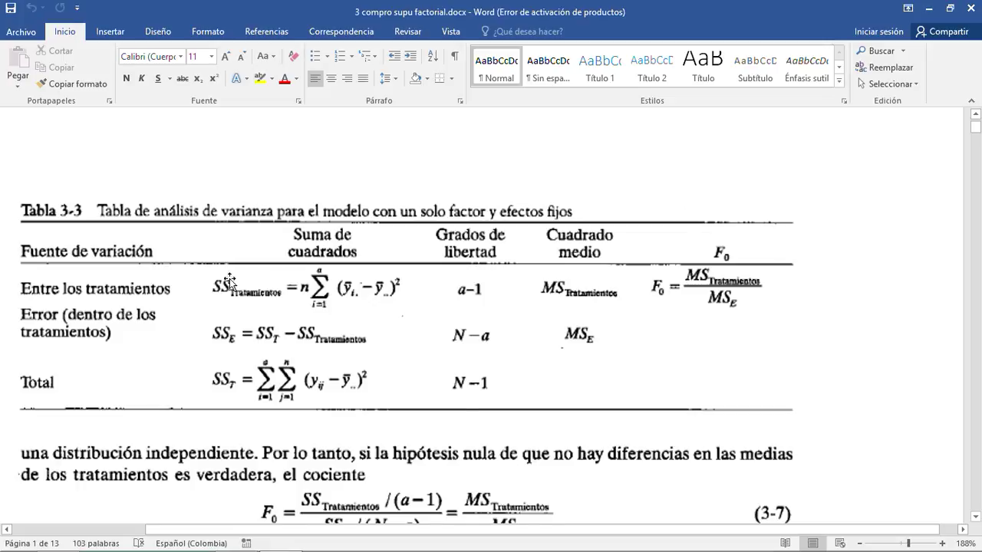
scroll(595, 341, "down", 9)
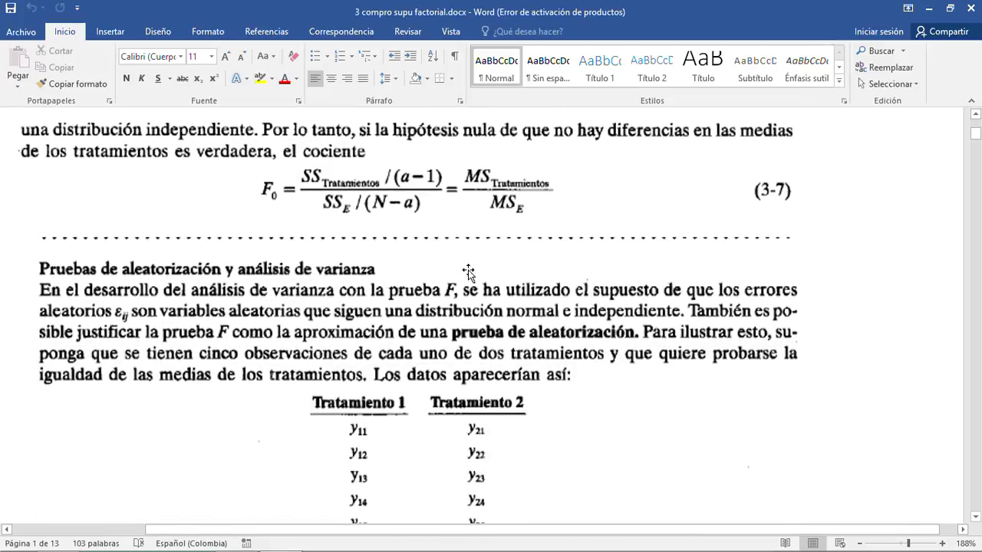
scroll(607, 301, "down", 1)
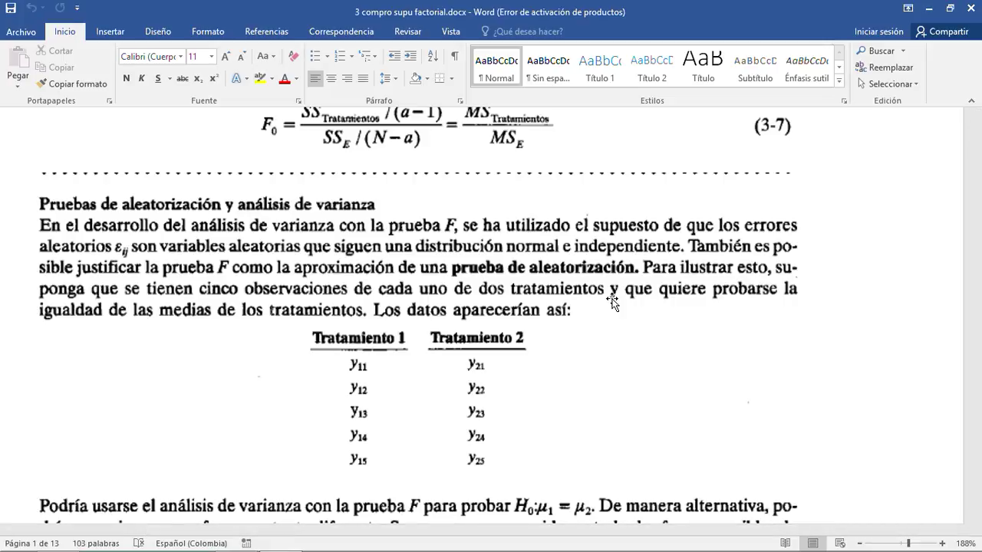
scroll(602, 301, "down", 2)
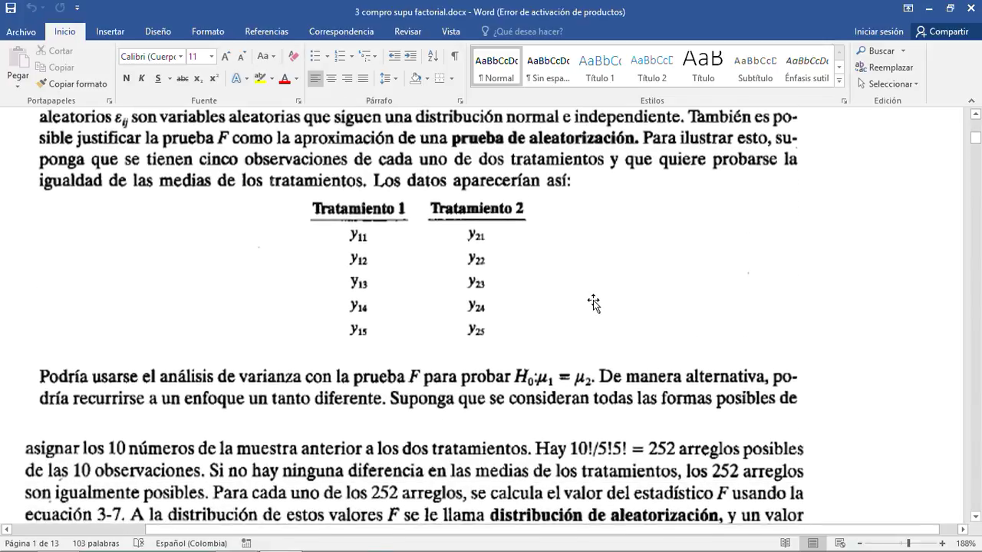
Read the randomization test explanation alongside the opening of section 3-4.1 on the normality assumption.
scroll(593, 307, "down", 5)
scroll(595, 314, "down", 5)
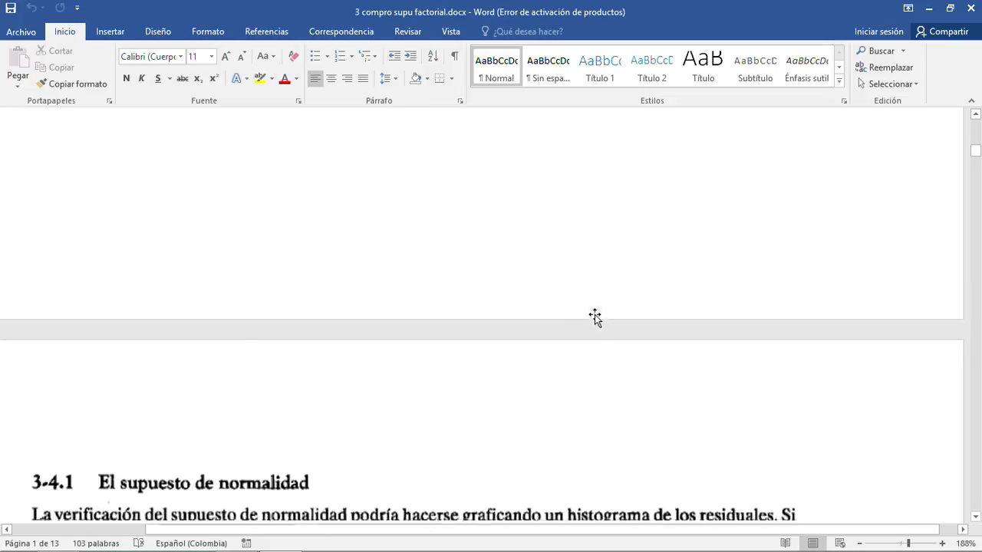
scroll(596, 315, "down", 1)
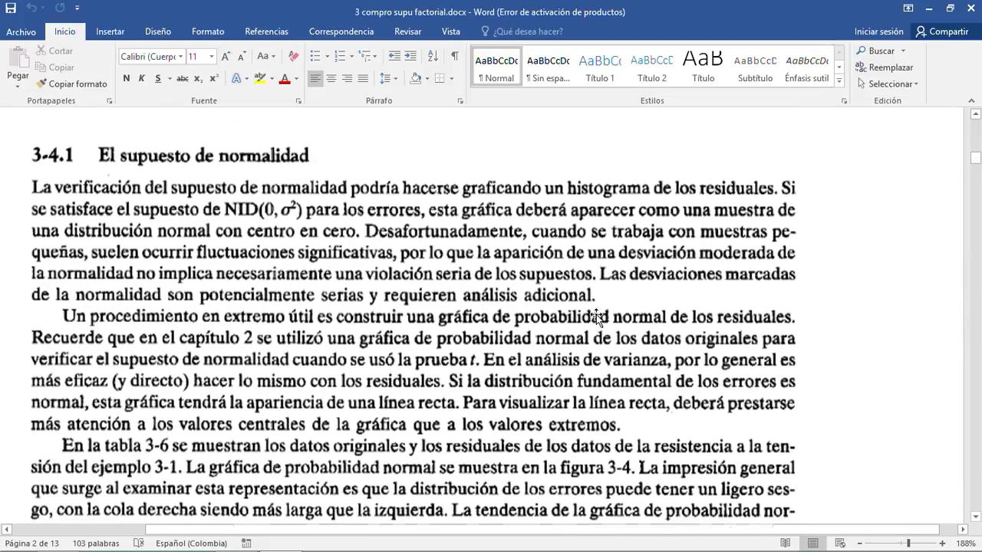
scroll(596, 315, "up", 6)
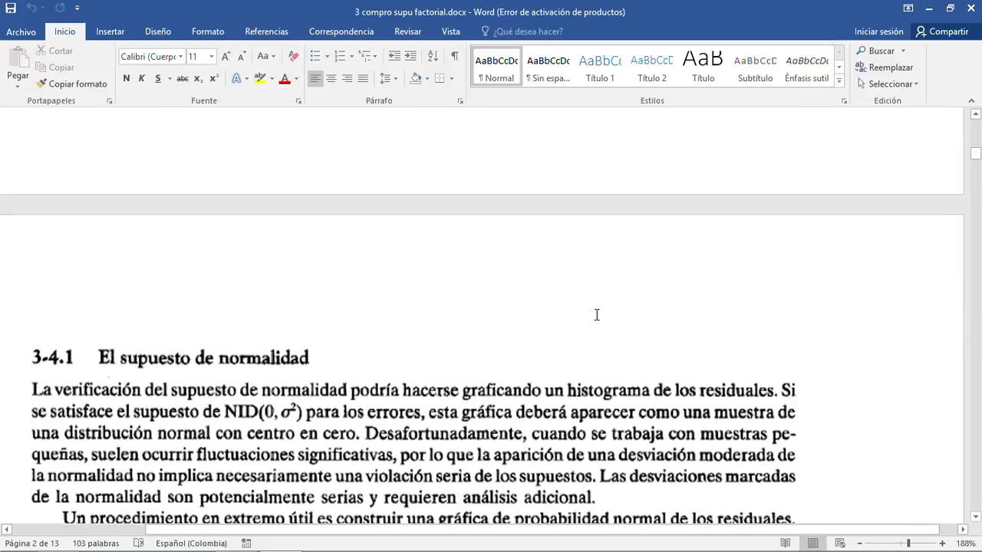
scroll(596, 315, "up", 8)
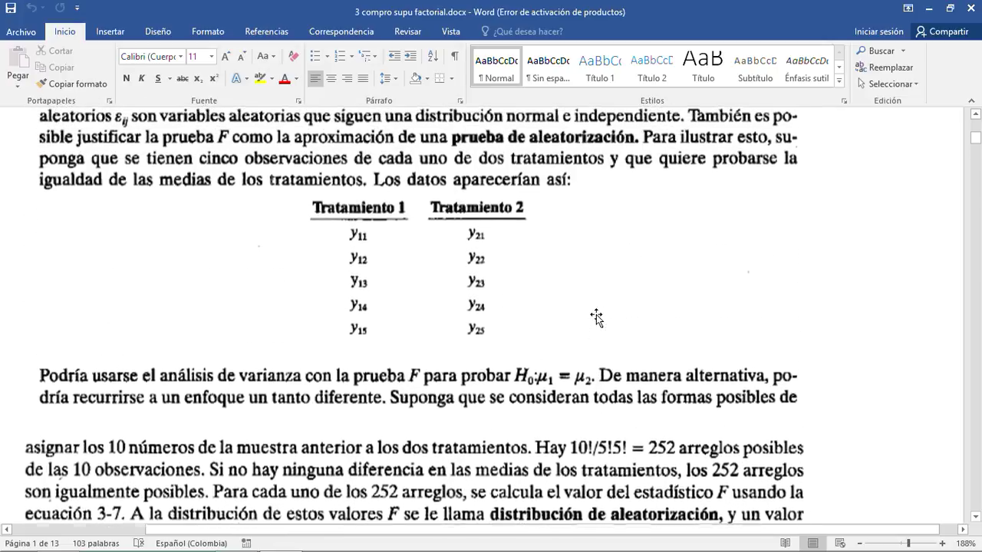
scroll(596, 314, "up", 1)
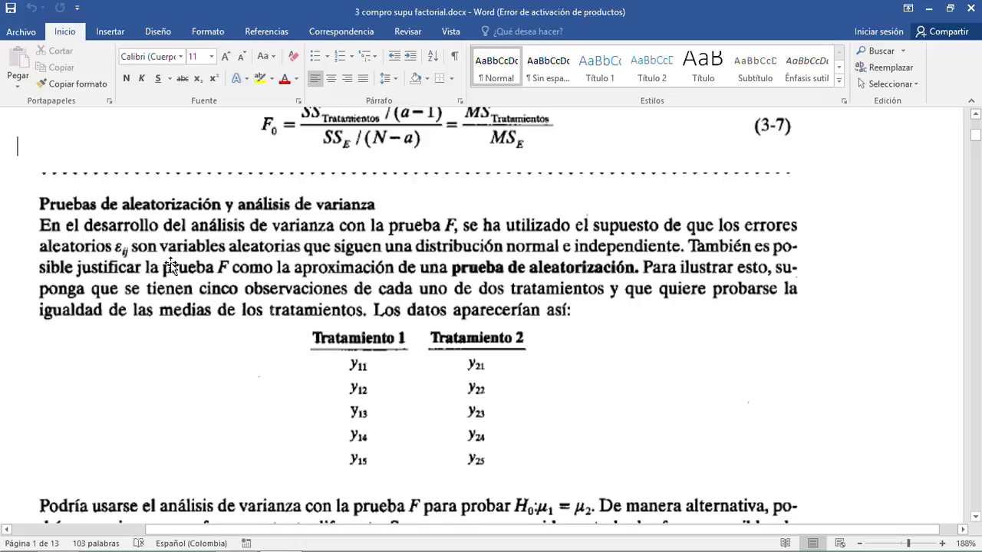
scroll(178, 269, "down", 10)
scroll(187, 276, "down", 8)
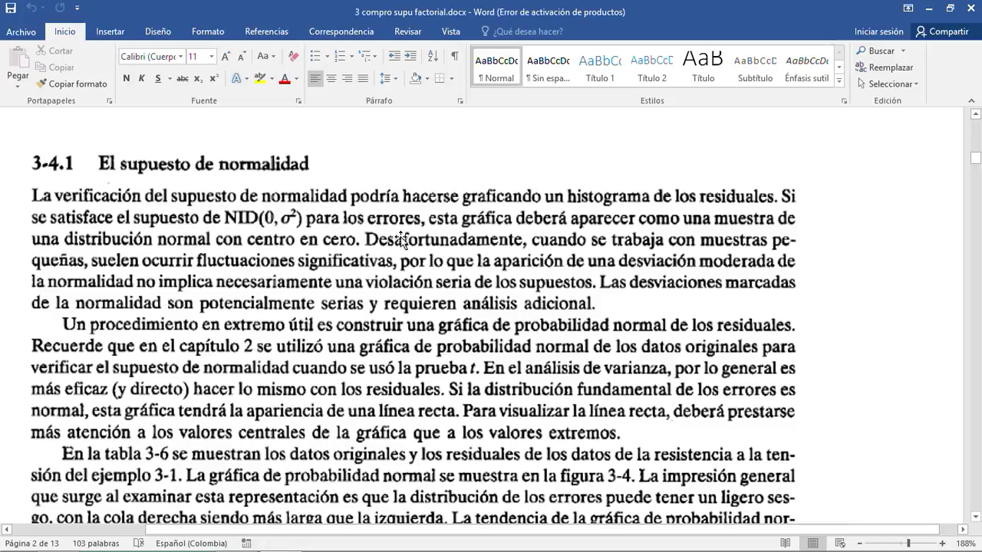
scroll(401, 241, "down", 1)
scroll(402, 242, "up", 1)
scroll(422, 203, "up", 15)
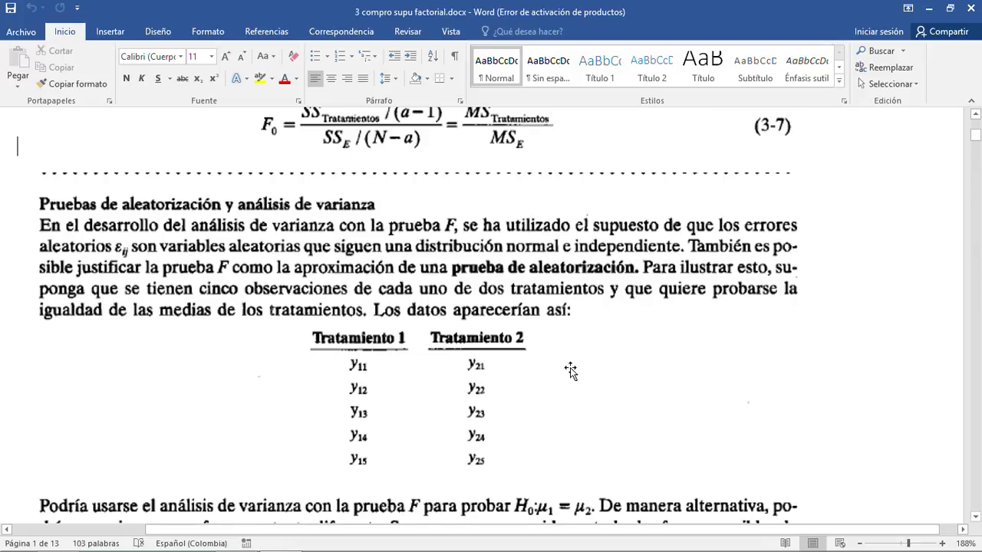
scroll(584, 366, "down", 15)
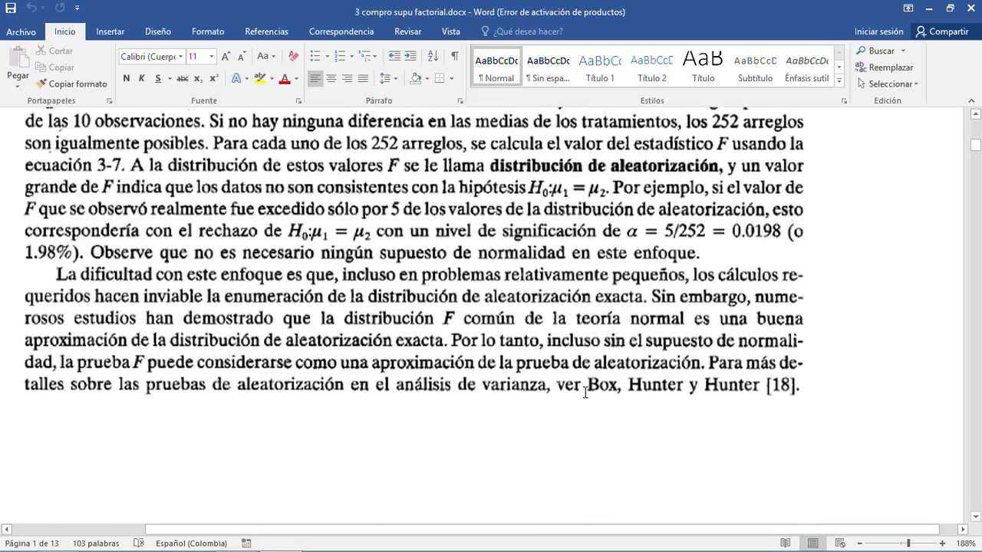
Review the sources of variation in Tabla 3-3, the F0 ratio and the randomization distribution text on the first page.
scroll(574, 369, "up", 10)
scroll(579, 369, "up", 8)
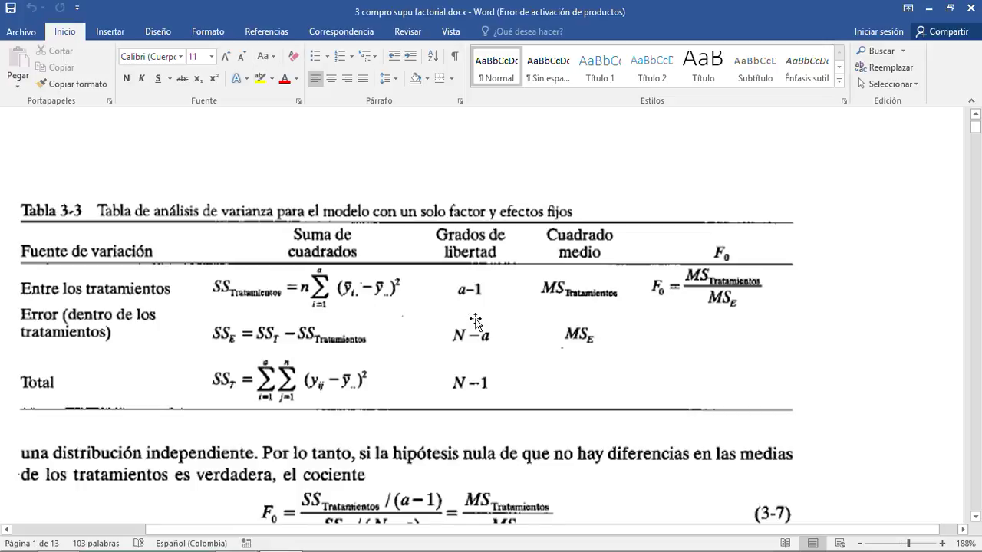
scroll(477, 317, "down", 3)
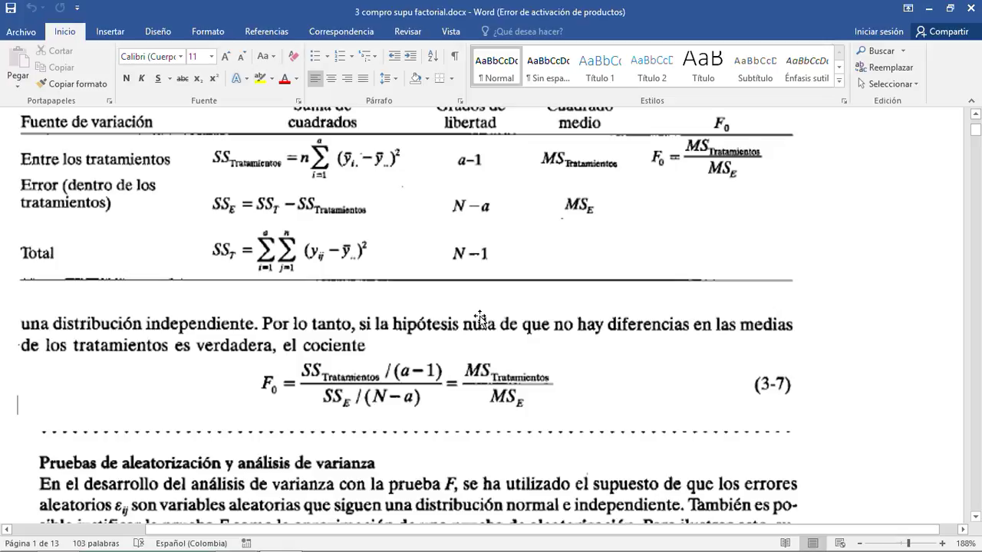
scroll(481, 319, "down", 10)
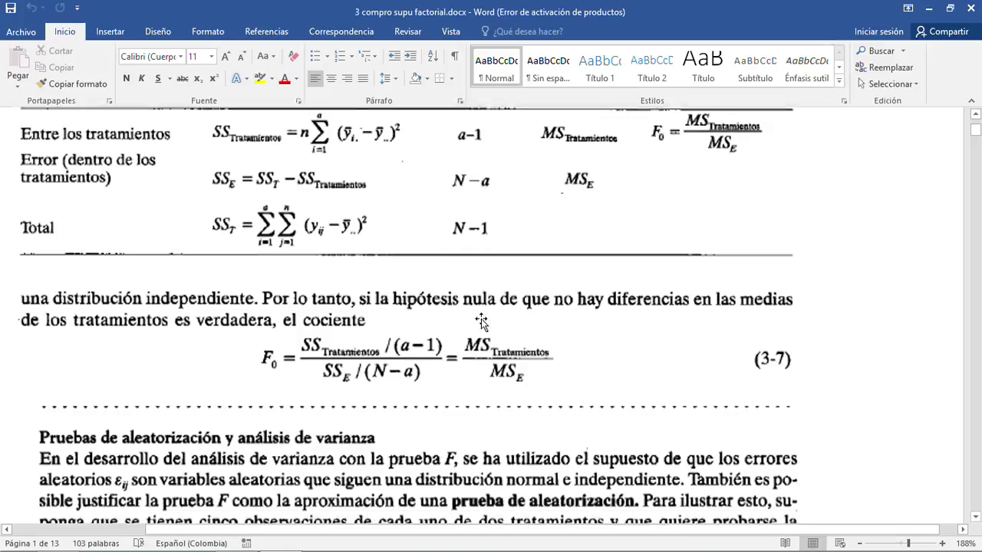
scroll(481, 319, "down", 1)
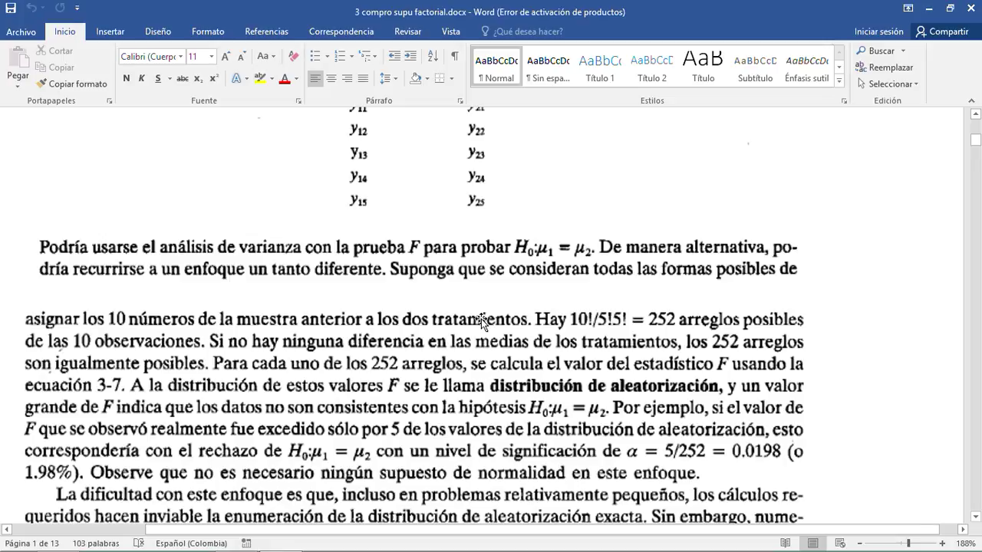
scroll(481, 319, "down", 2)
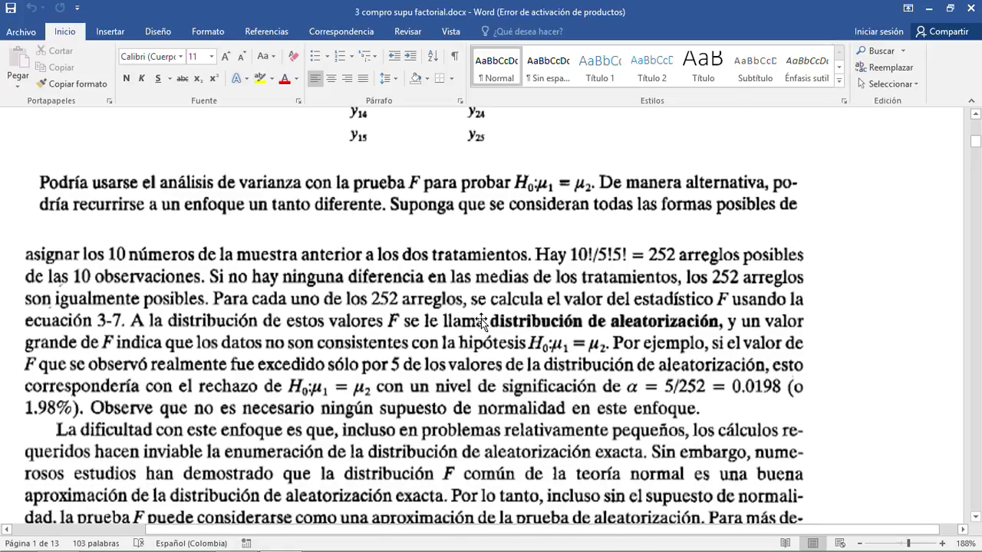
scroll(481, 319, "down", 4)
scroll(481, 320, "up", 16)
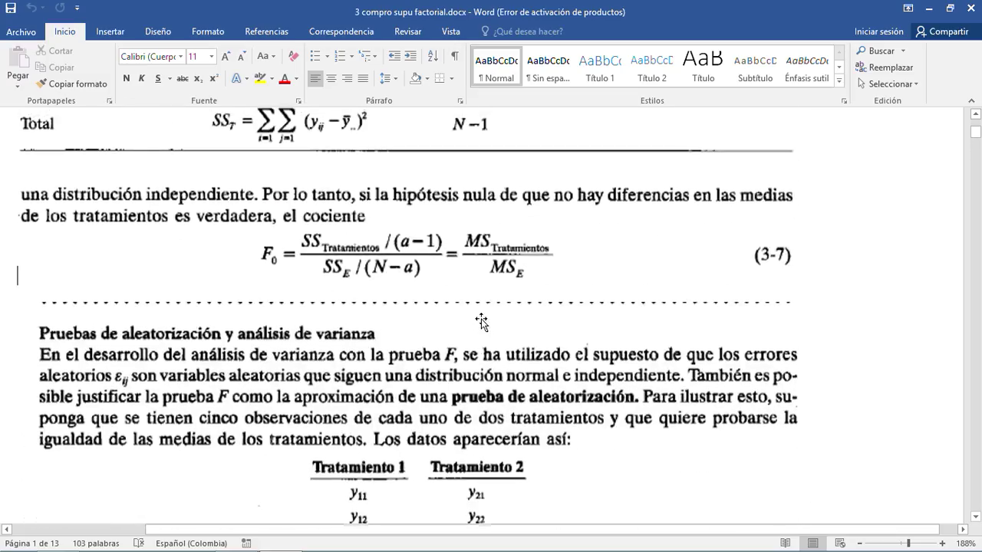
Read section 3-4.1 and examine the data and residuals in Tabla 3-6, referring back to the analysis of variance in Tabla 3-3.
scroll(366, 403, "down", 20)
scroll(366, 402, "down", 8)
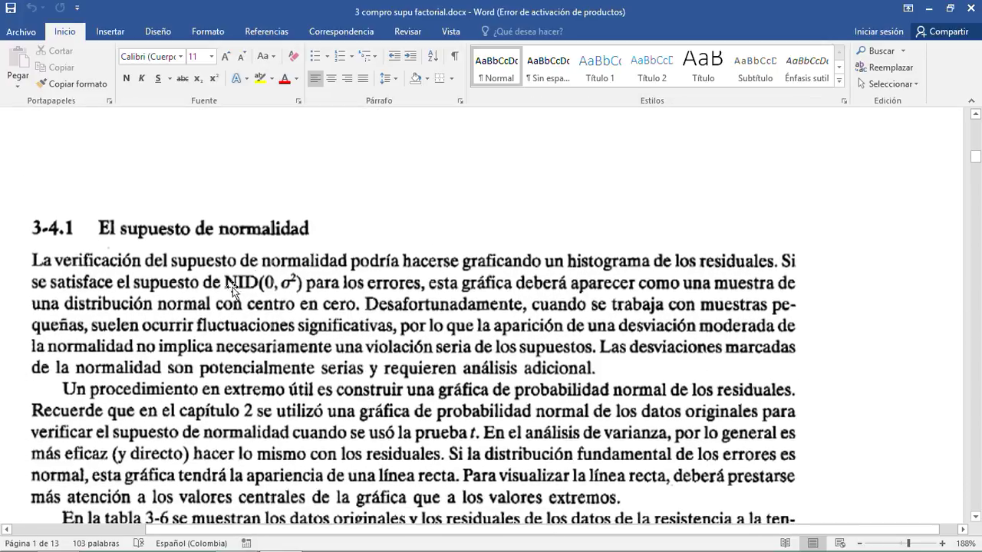
scroll(405, 287, "down", 6)
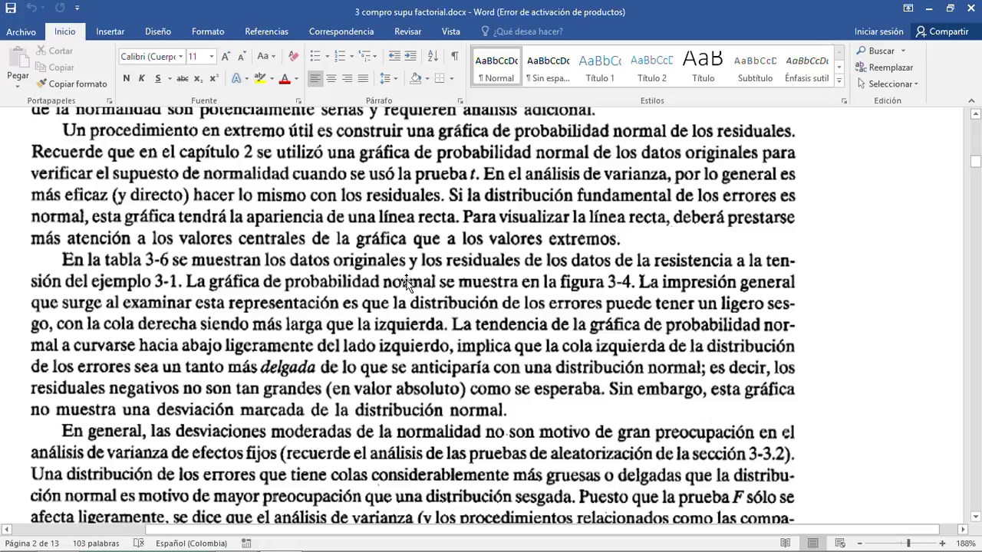
scroll(410, 274, "down", 15)
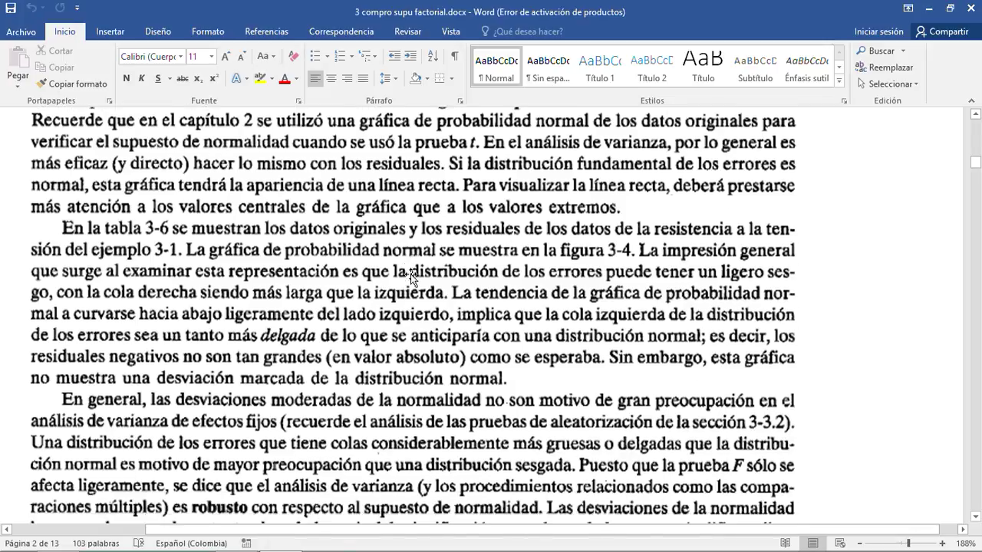
scroll(410, 276, "down", 3)
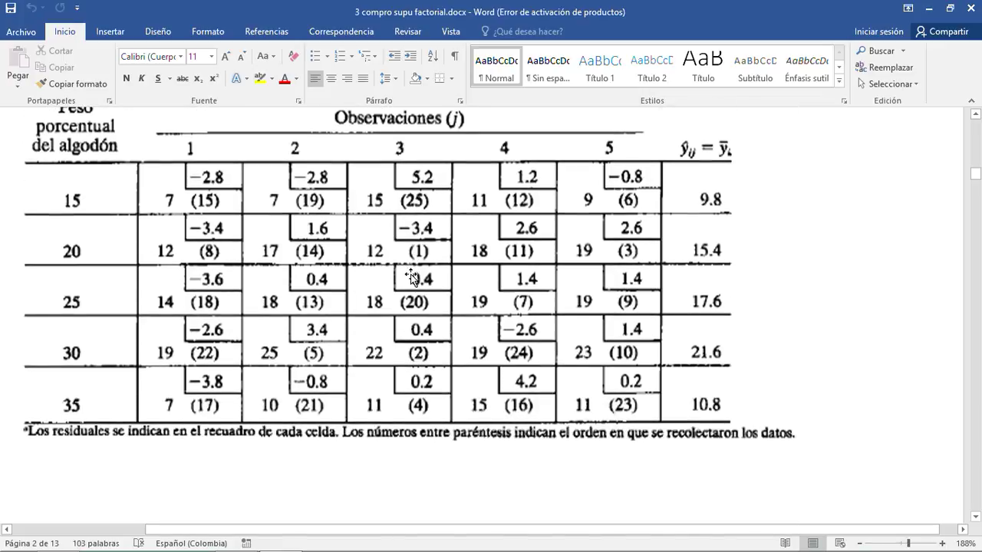
scroll(411, 276, "up", 2)
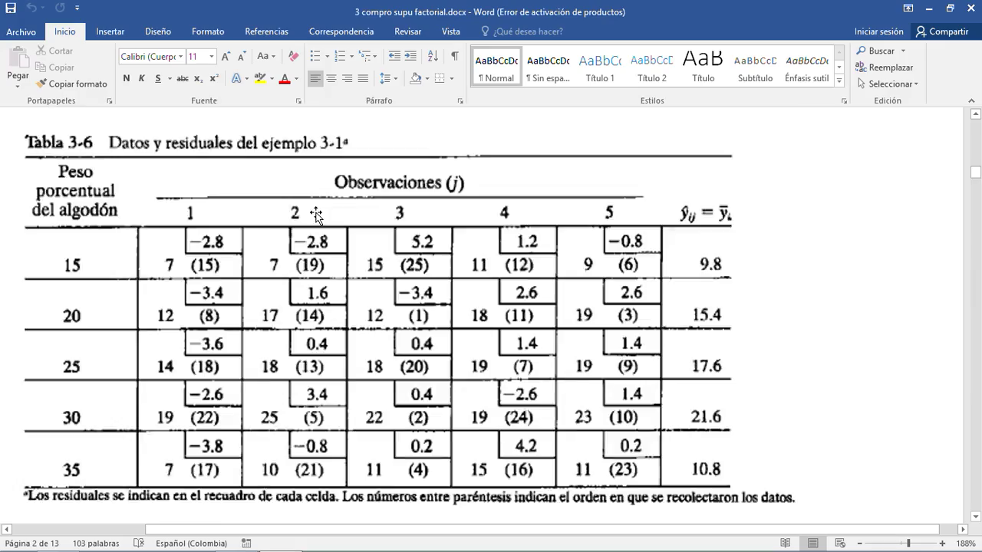
scroll(316, 216, "up", 10)
scroll(316, 216, "up", 10)
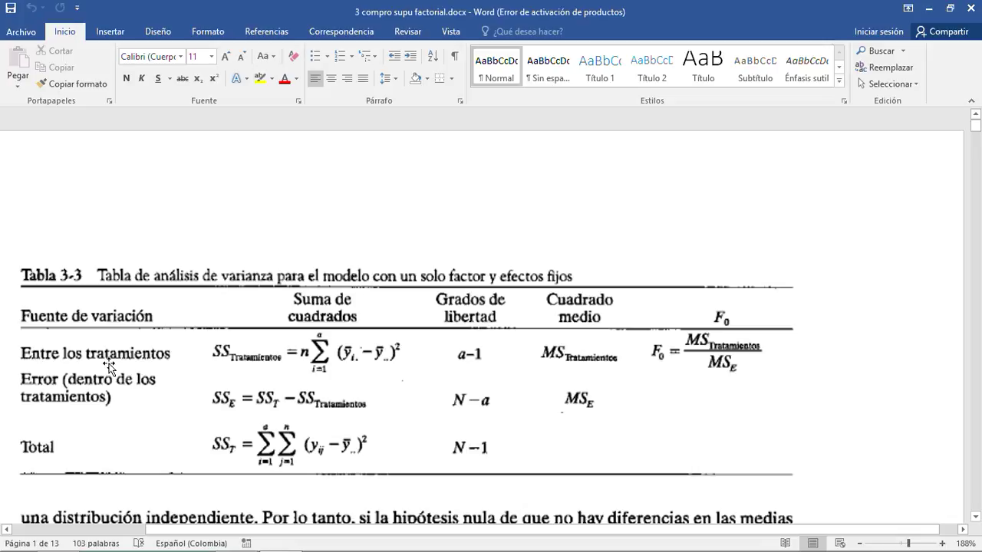
scroll(115, 368, "down", 15)
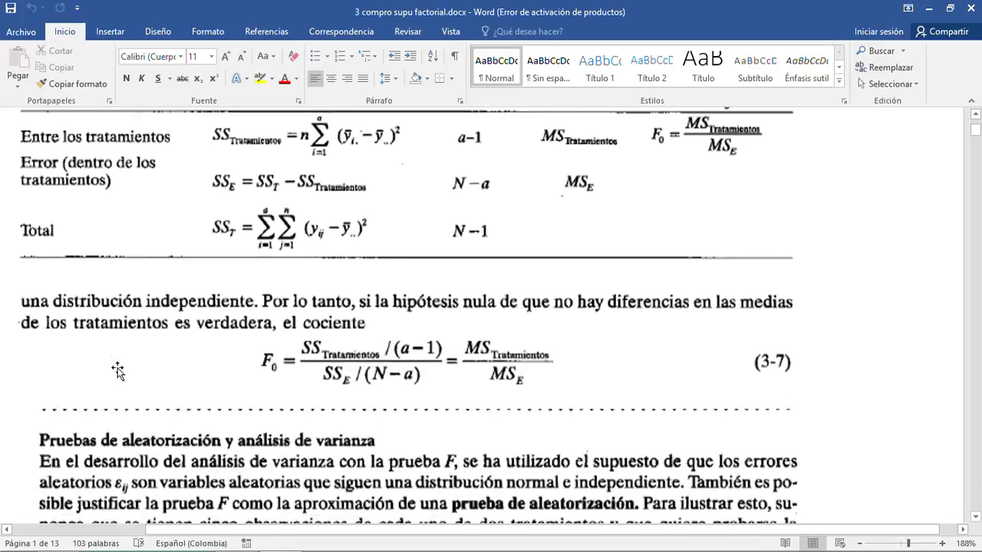
scroll(119, 368, "down", 15)
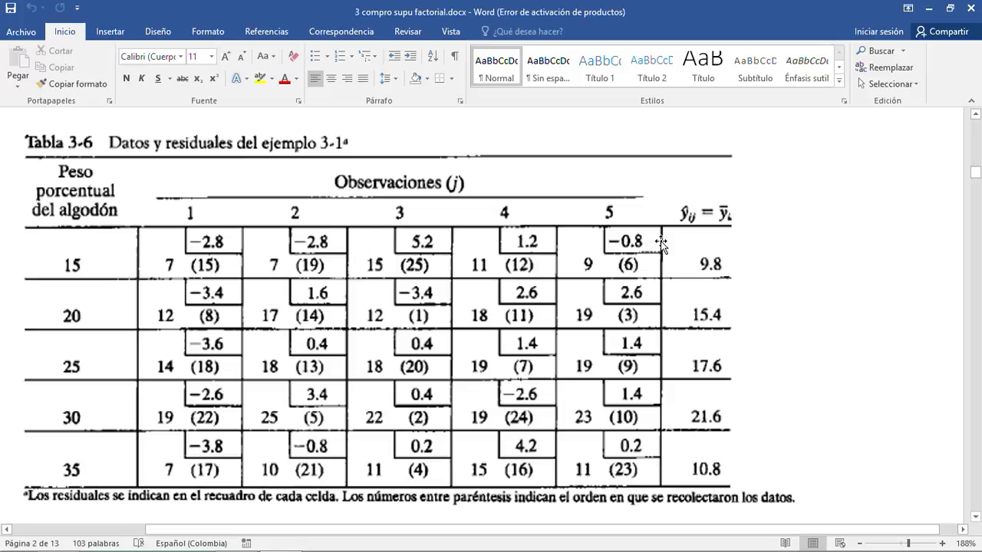
Examine the normal probability plot of the residuals in Figura 3-4 and compare its points with the residuals in Tabla 3-6.
scroll(558, 268, "down", 10)
scroll(561, 266, "up", 3)
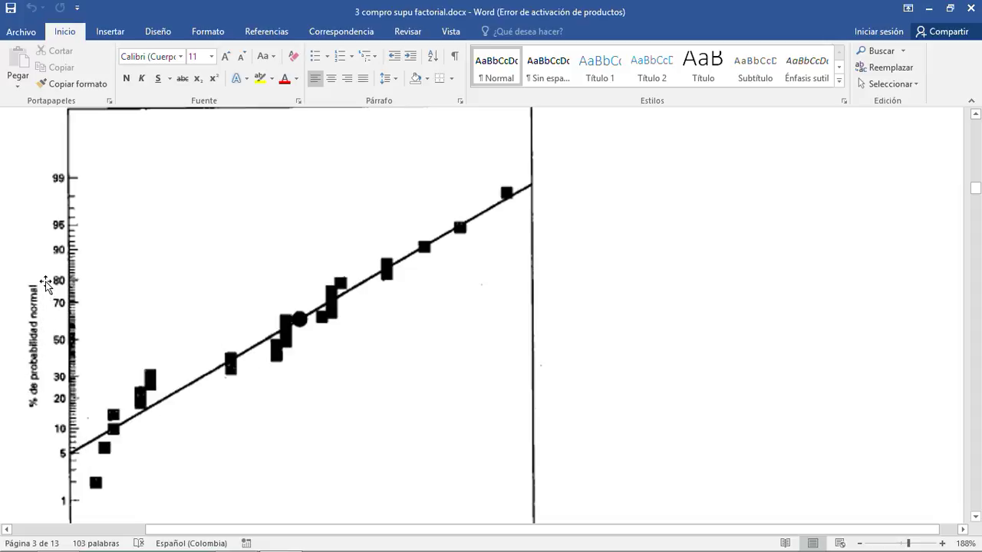
scroll(133, 331, "down", 5)
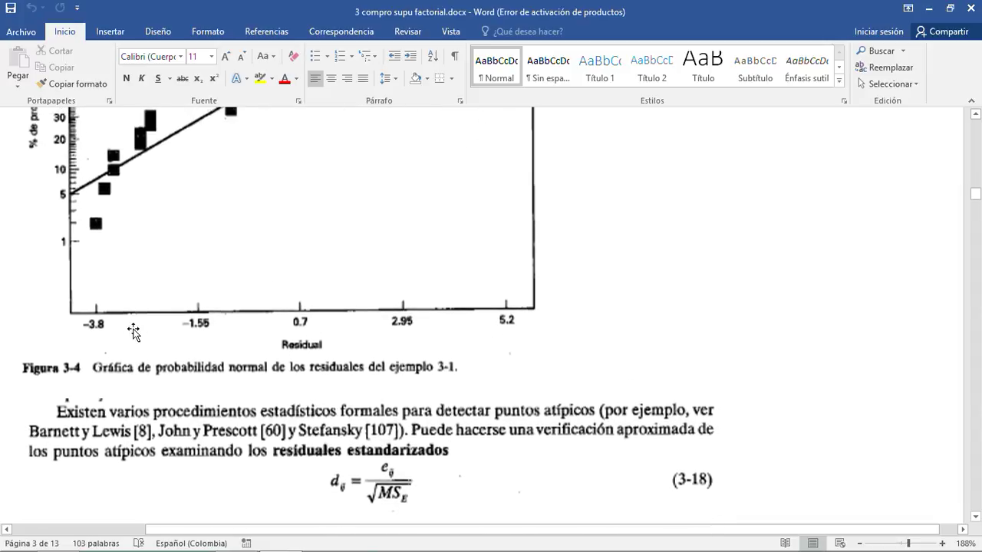
scroll(133, 332, "up", 3)
scroll(132, 331, "up", 2)
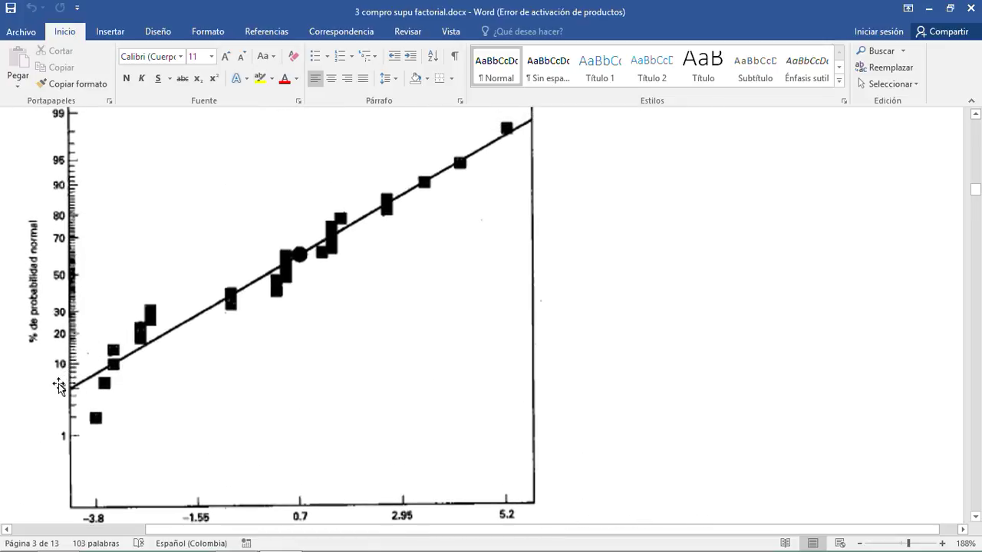
scroll(108, 365, "down", 4)
scroll(276, 357, "up", 4)
scroll(554, 125, "down", 2)
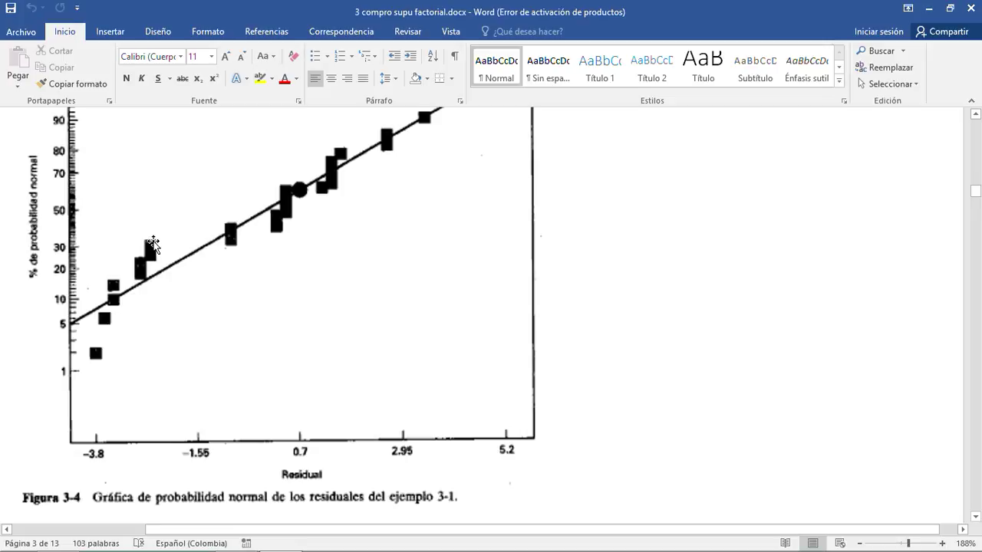
scroll(154, 243, "up", 10)
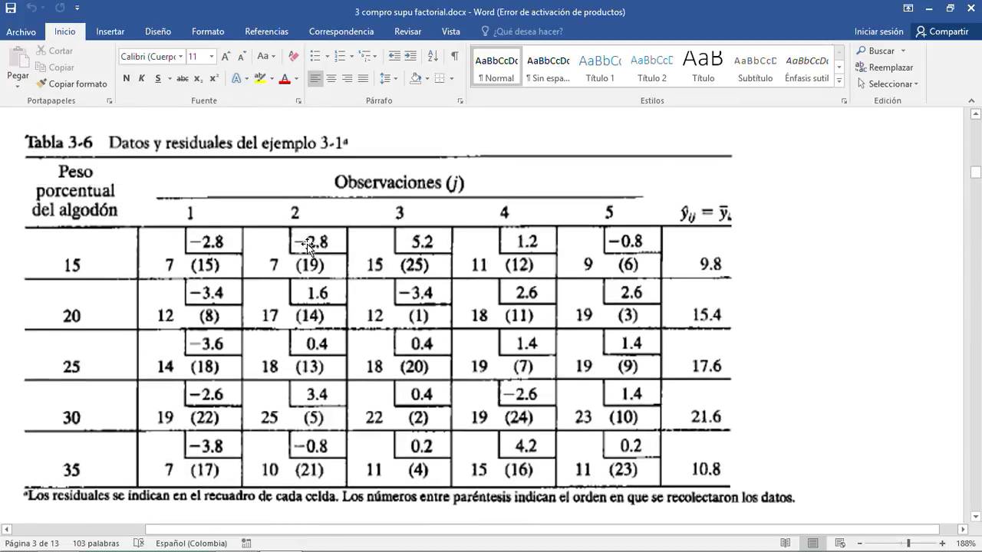
scroll(335, 265, "up", 10)
scroll(334, 267, "down", 5)
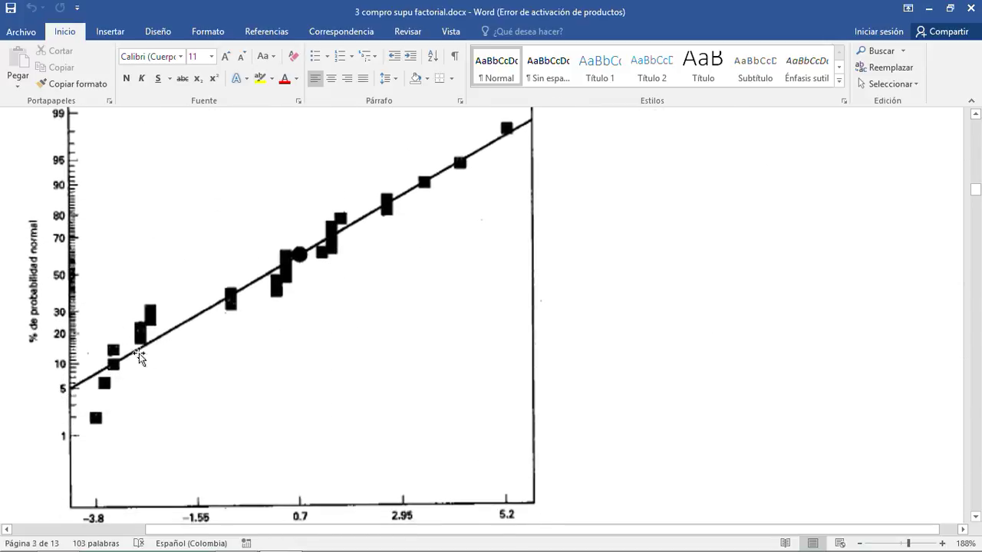
Examine how the points in Figura 3-4 follow the normal probability line, from the upper end down to the residual axis.
scroll(441, 228, "up", 1)
scroll(442, 229, "up", 2)
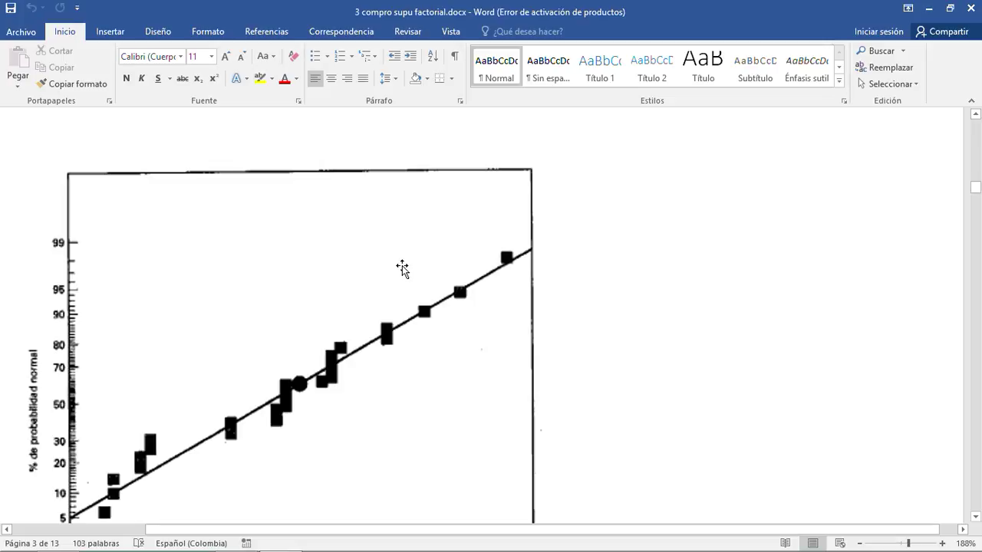
scroll(401, 267, "down", 2)
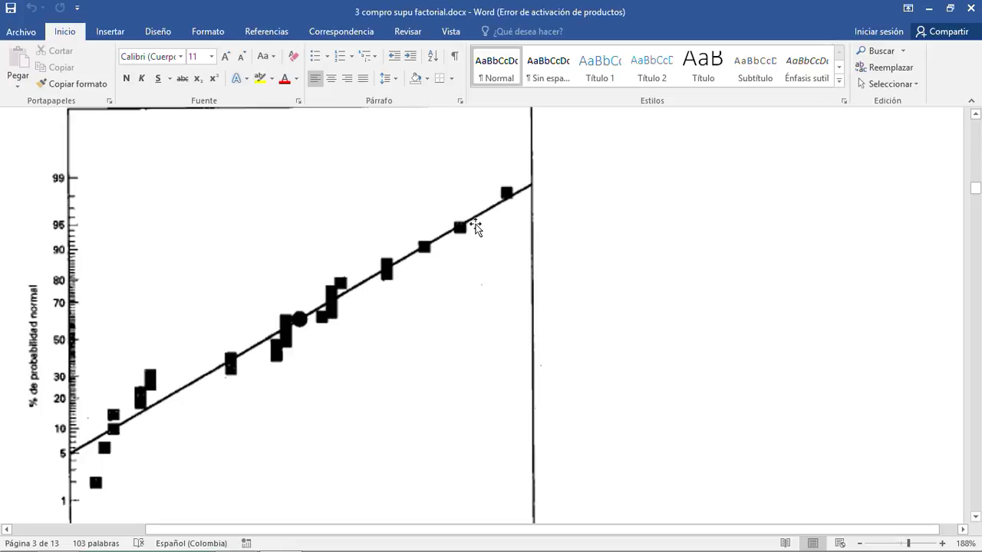
scroll(307, 432, "down", 3)
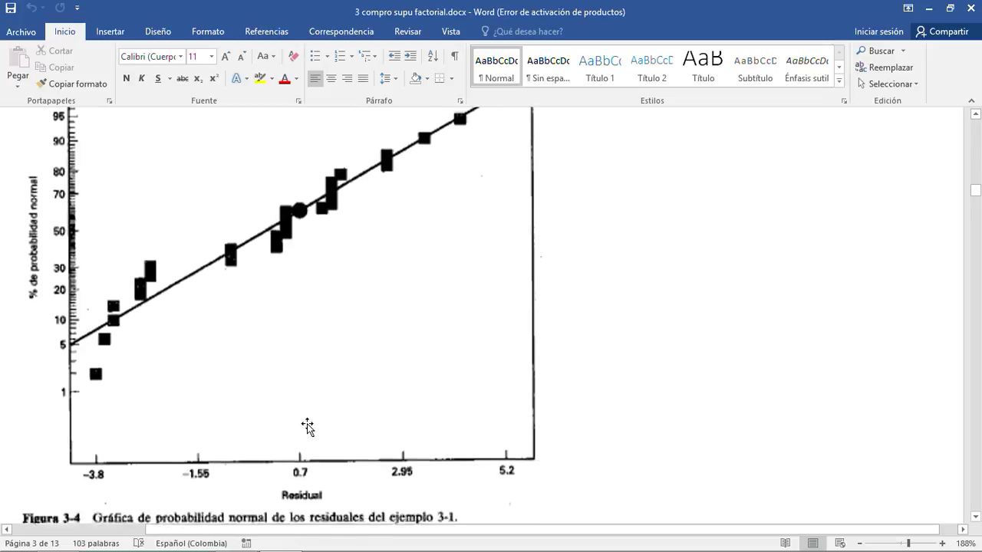
scroll(307, 427, "up", 3)
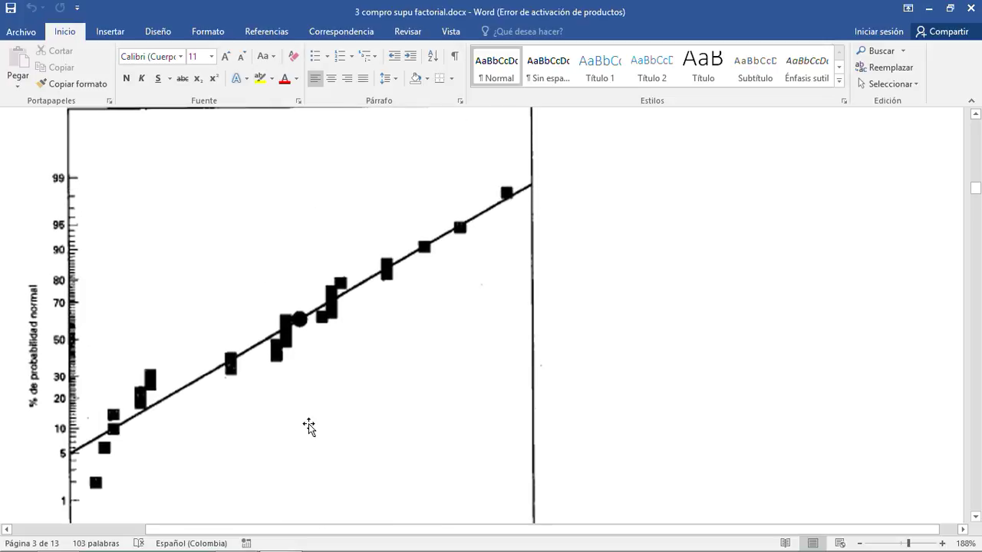
scroll(309, 428, "down", 5)
scroll(320, 425, "up", 1)
scroll(320, 425, "up", 5)
scroll(500, 213, "down", 5)
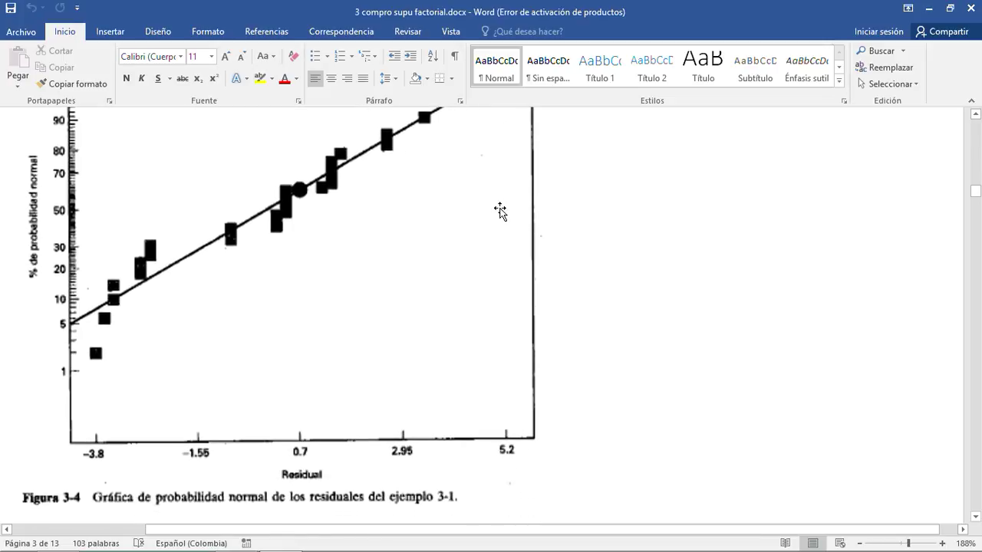
scroll(499, 213, "down", 4)
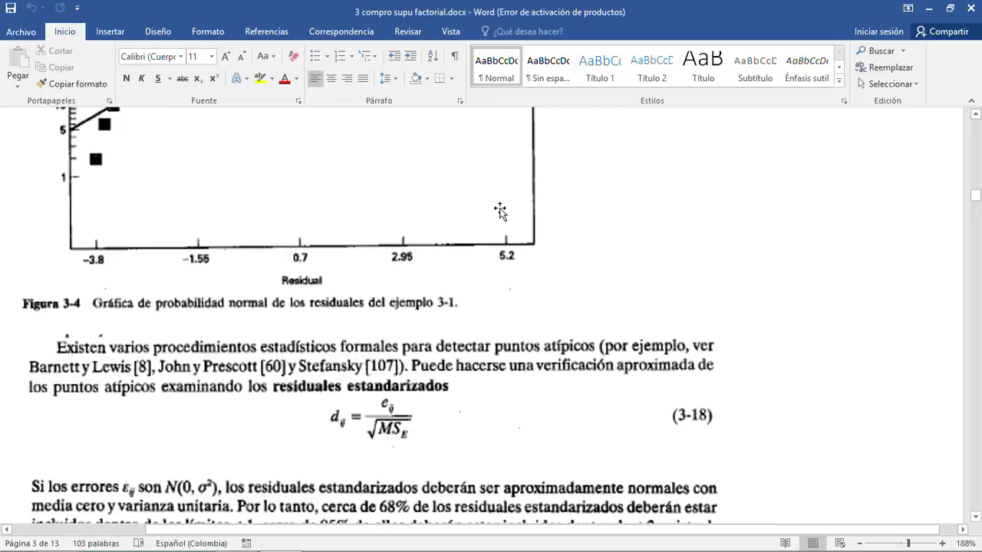
scroll(499, 217, "up", 4)
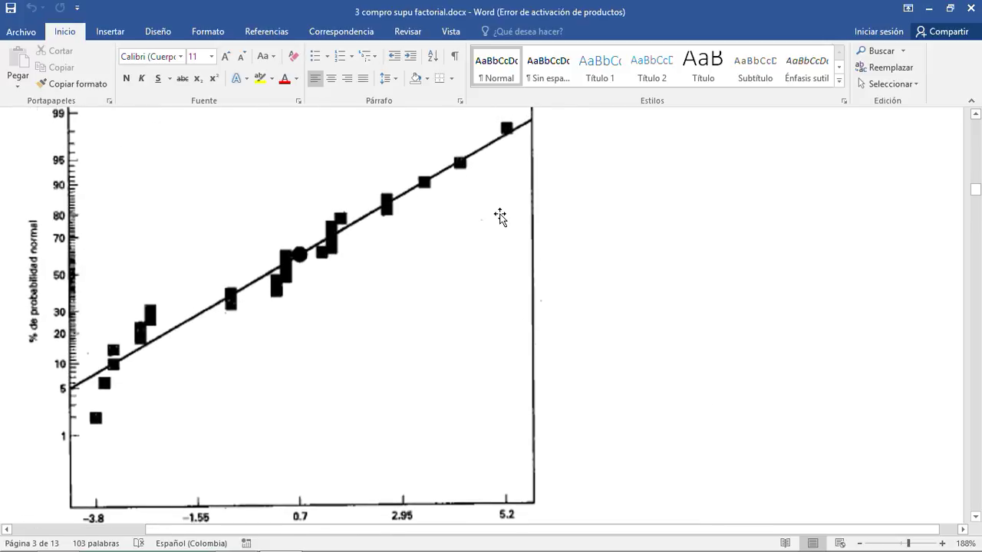
scroll(499, 217, "down", 1)
scroll(499, 217, "up", 4)
scroll(499, 217, "down", 3)
scroll(500, 218, "down", 2)
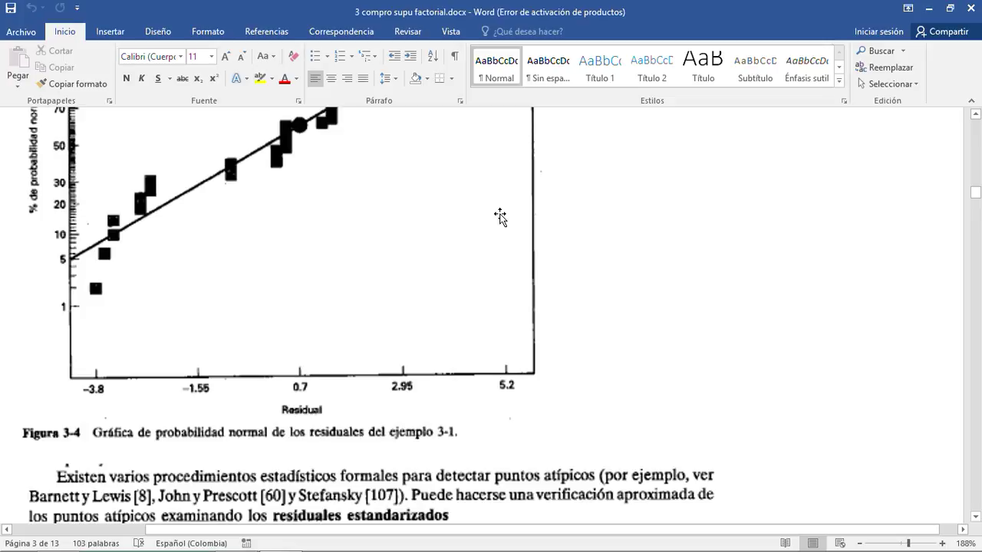
Read the standardized residual formula (3-18) and the outlier criteria, relating them to the points in Figura 3-4.
scroll(499, 218, "down", 5)
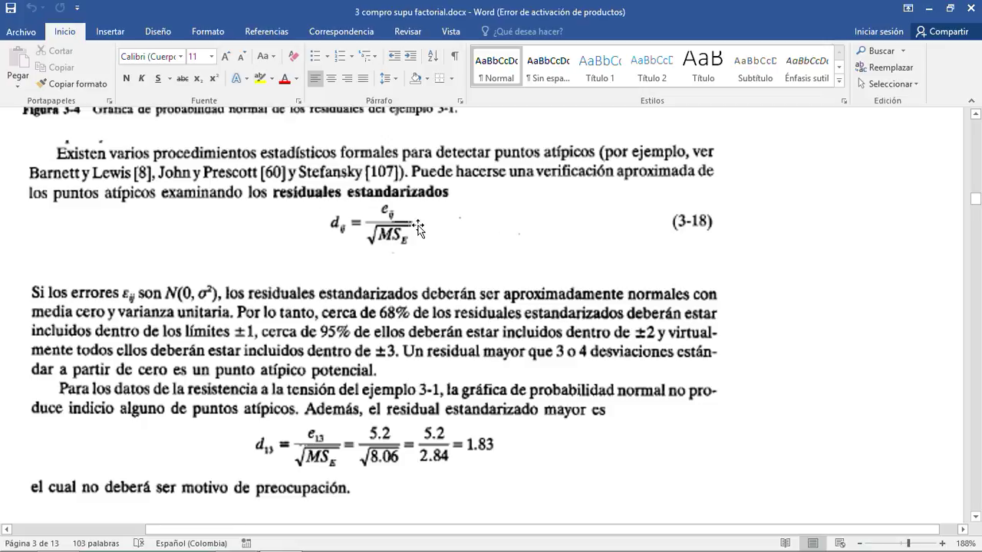
scroll(418, 229, "up", 8)
scroll(417, 228, "down", 1)
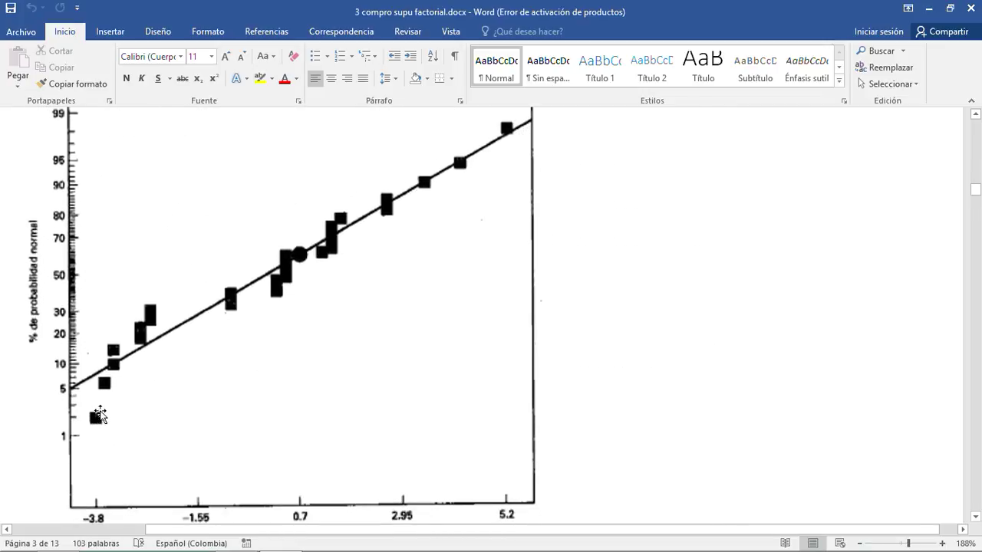
scroll(215, 401, "down", 5)
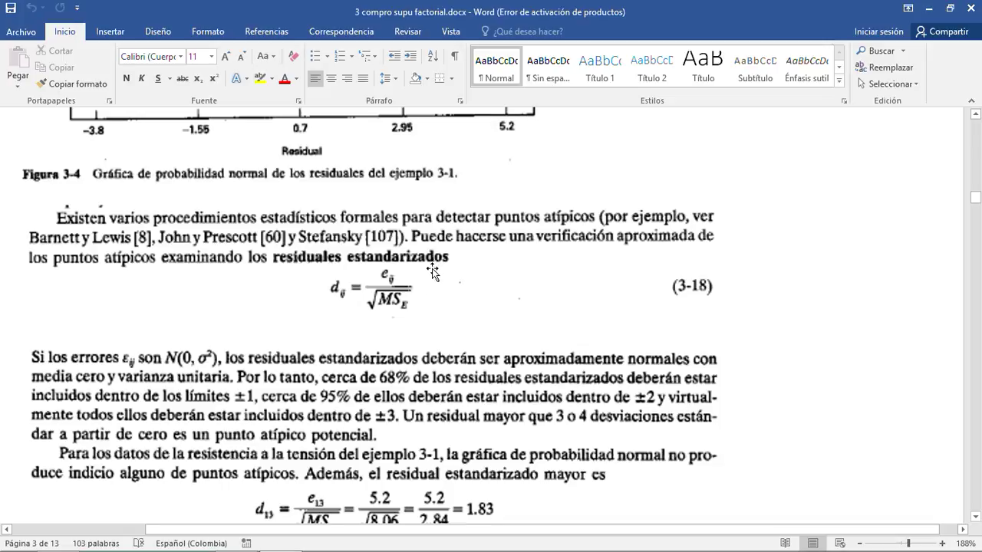
scroll(441, 266, "down", 5)
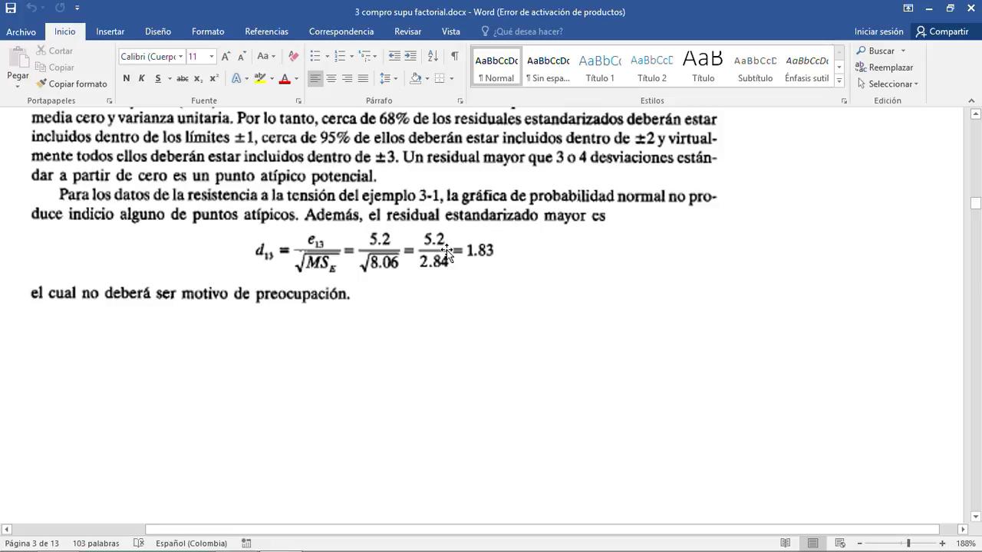
scroll(453, 268, "up", 3)
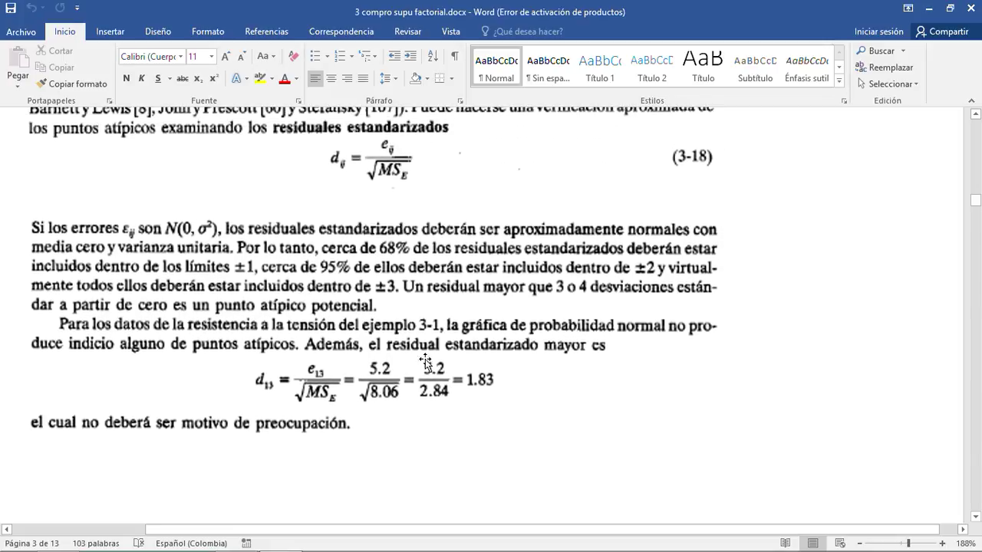
Trace the terms of the d13 calculation back to the residuals in Tabla 3-6 and the error mean square in the variance table.
scroll(413, 349, "up", 15)
scroll(414, 349, "up", 5)
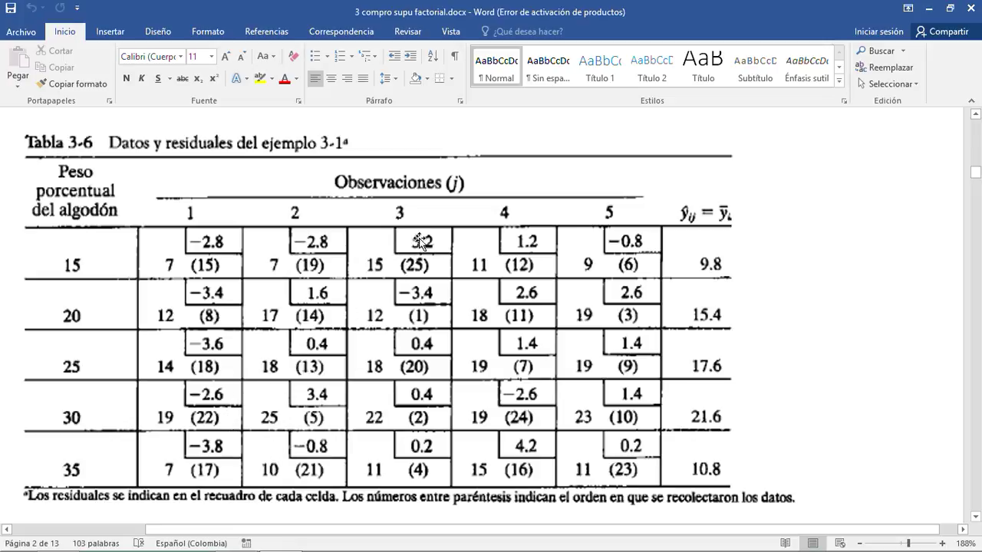
scroll(422, 239, "up", 5)
scroll(422, 238, "up", 20)
scroll(423, 238, "up", 3)
scroll(422, 238, "down", 3)
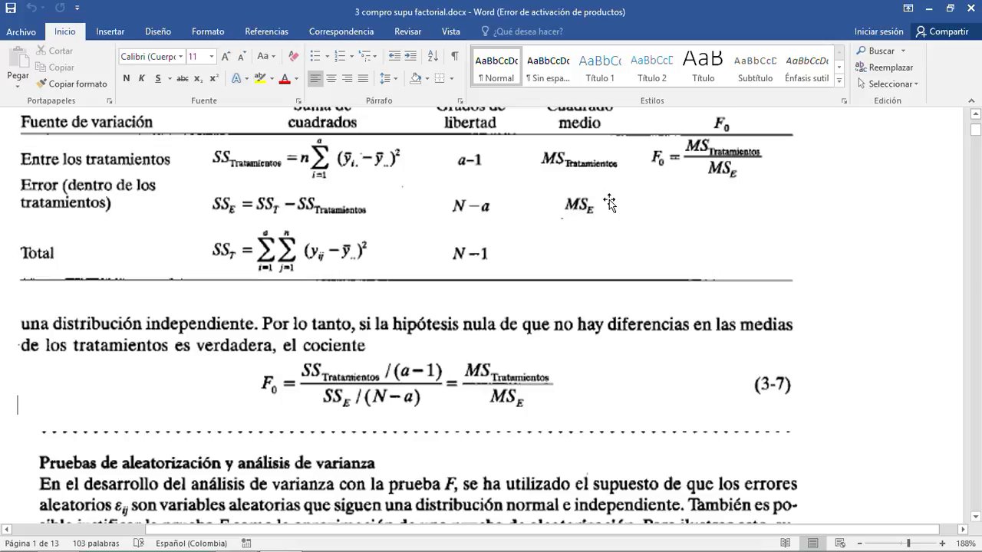
scroll(609, 201, "down", 15)
scroll(610, 197, "down", 20)
scroll(611, 197, "down", 15)
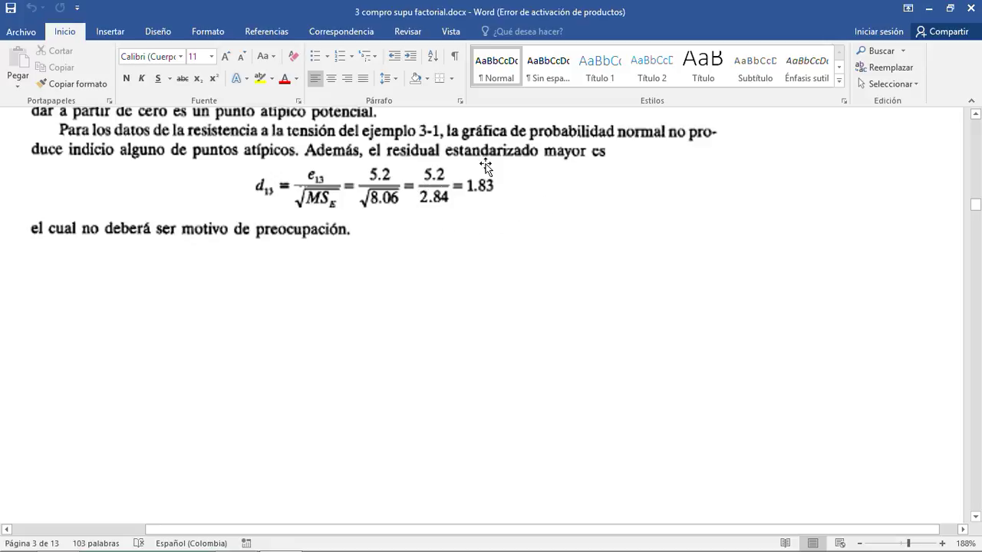
Check the standardized residual d13 against the ±1, ±2 and ±3 limits and read the conclusion on outliers.
scroll(500, 204, "up", 3)
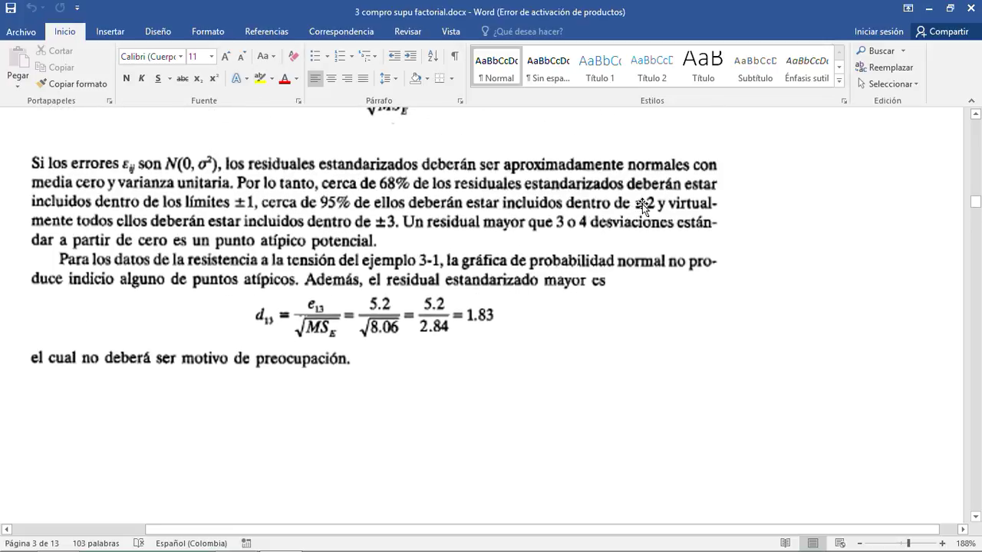
scroll(644, 208, "up", 2)
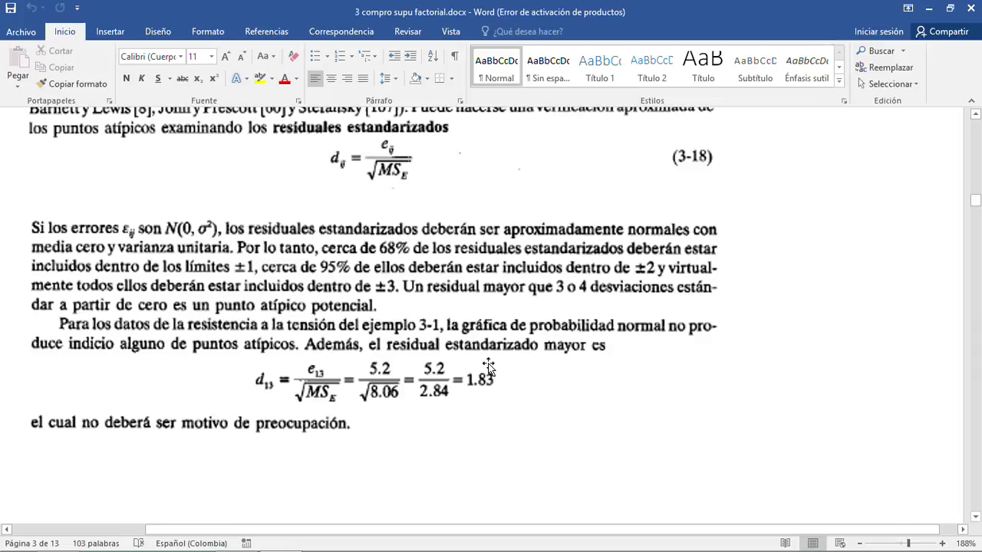
scroll(331, 412, "down", 6)
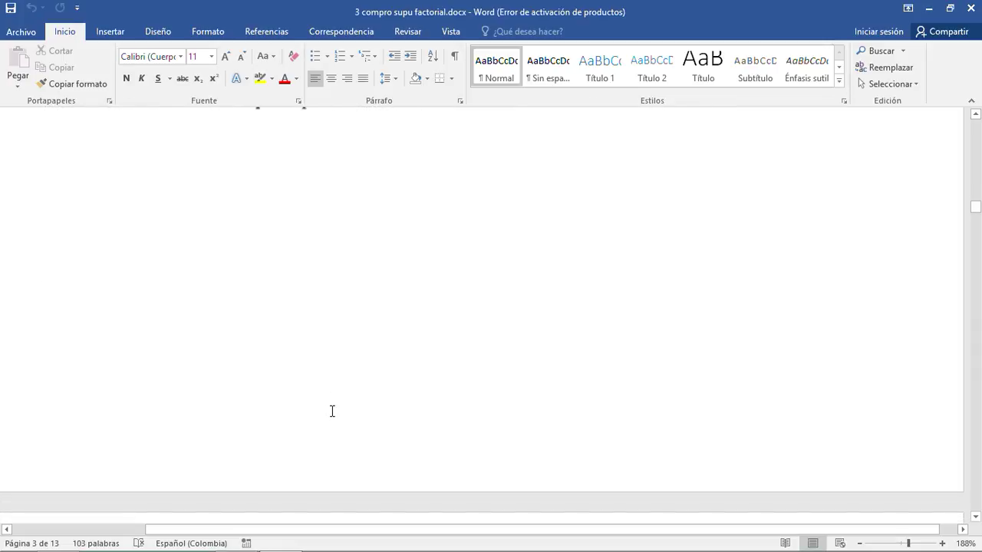
scroll(338, 415, "up", 5)
scroll(499, 397, "down", 6)
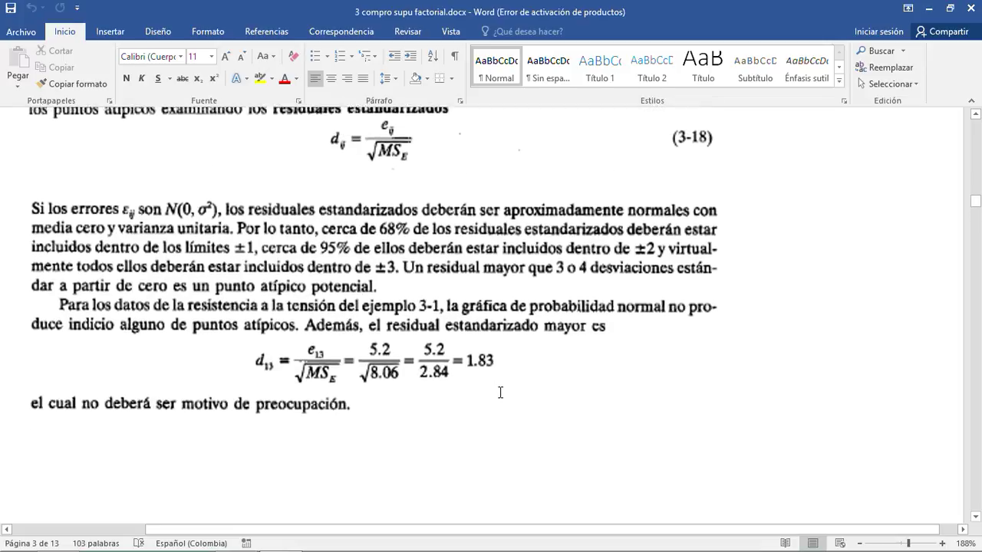
Read section 3-4.2 on plotting residuals in time sequence and examine the residuals against time in Figura 3-5.
scroll(499, 397, "down", 6)
scroll(499, 396, "up", 4)
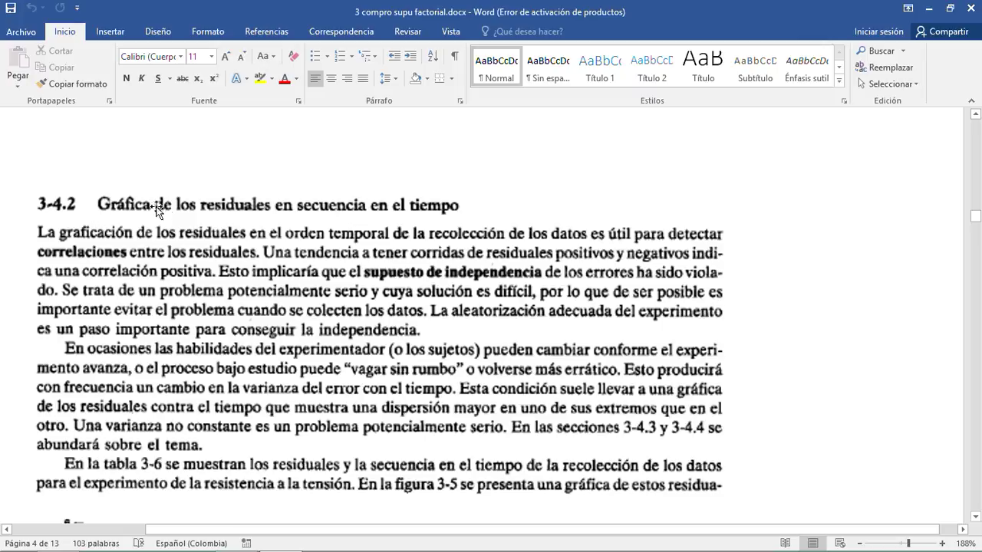
scroll(270, 206, "down", 5)
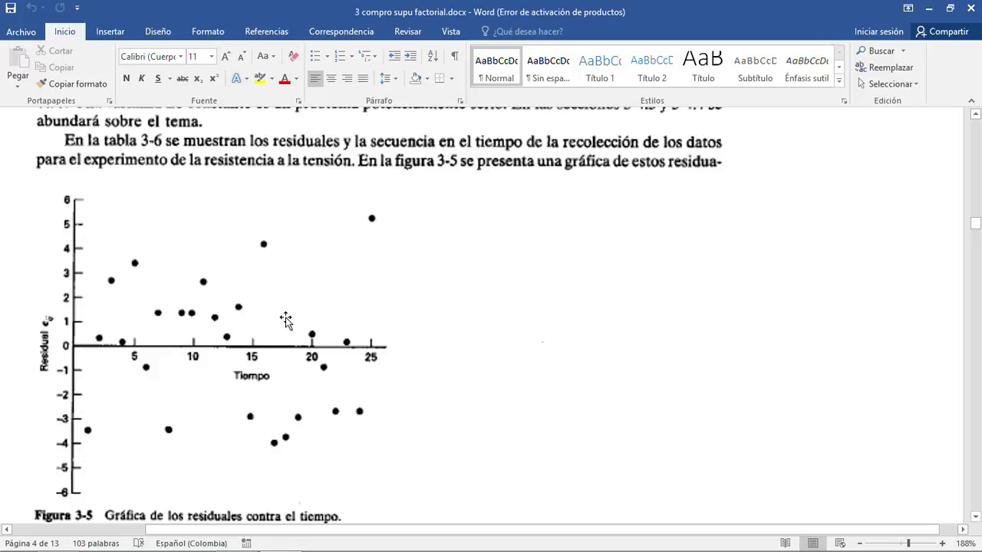
scroll(279, 361, "down", 3)
scroll(279, 373, "up", 3)
left_click(201, 300)
left_click(751, 367)
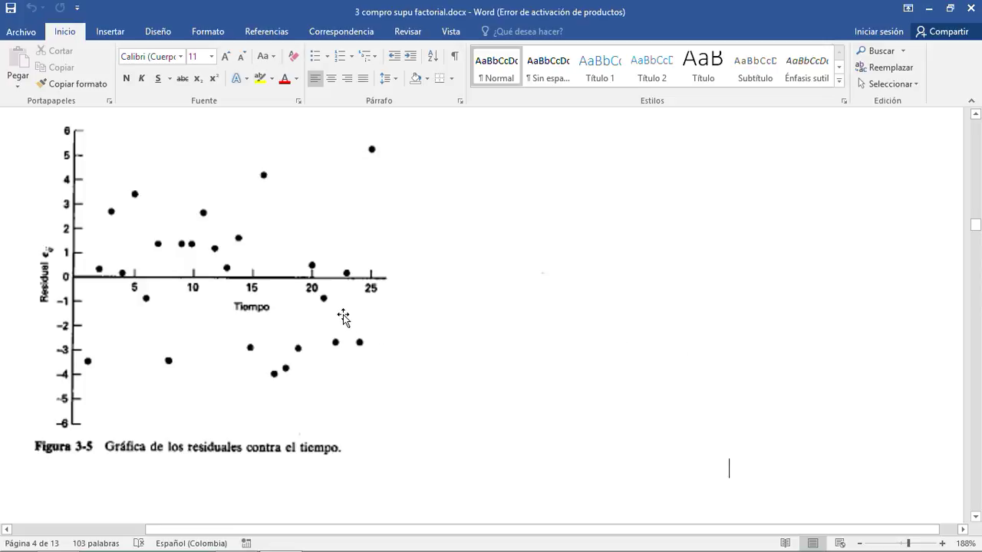
Return to the normal probability plot in Figura 3-4, select its image and review it down to the caption.
scroll(343, 317, "up", 10)
scroll(343, 317, "up", 10)
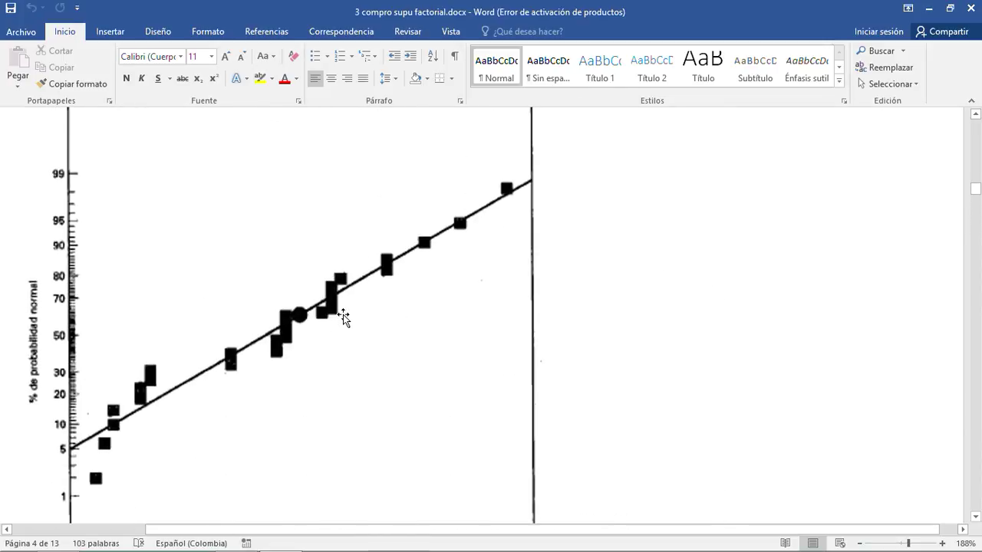
left_click(283, 242)
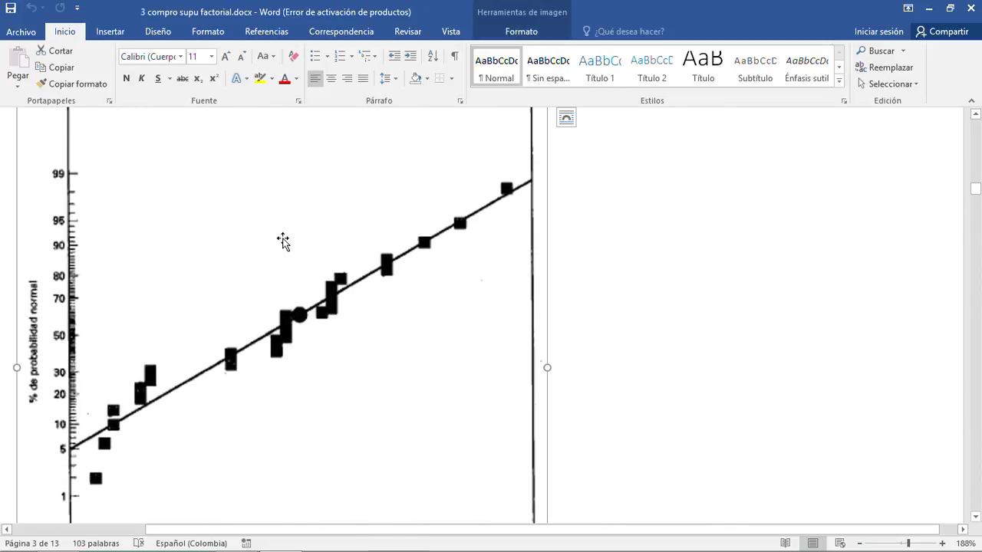
scroll(582, 347, "down", 3)
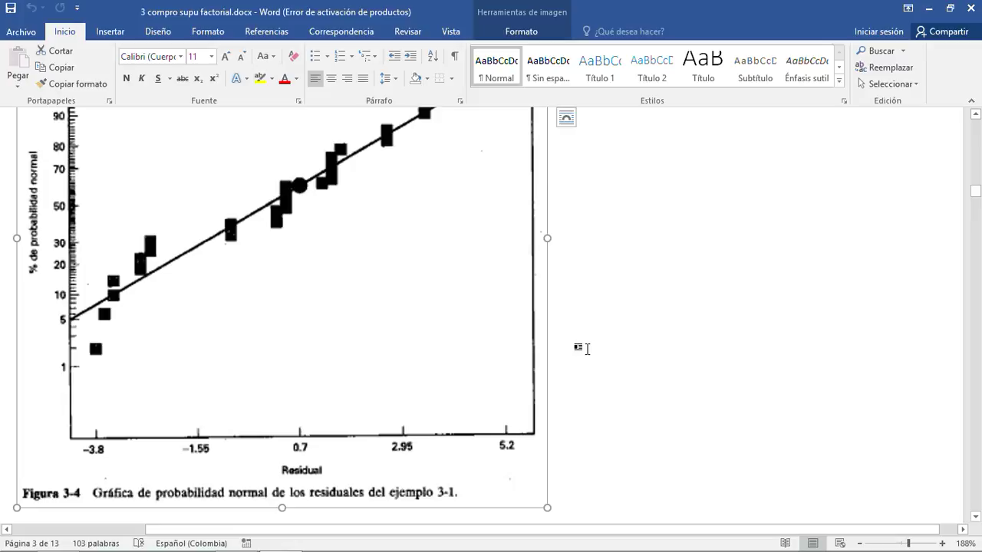
Read the independence conclusion and the opening of section 3-4.3 on plotting residuals against fitted values.
scroll(587, 349, "down", 15)
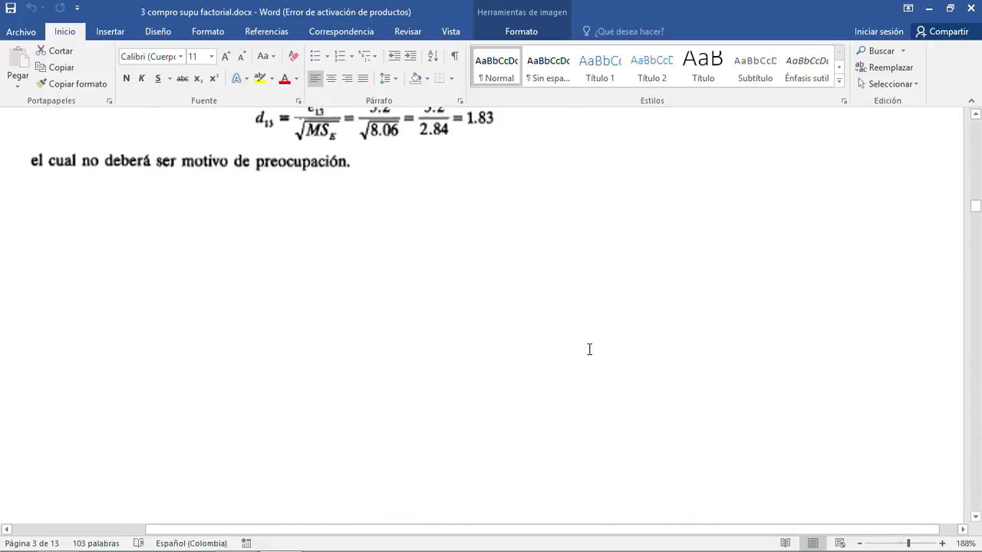
scroll(587, 349, "down", 15)
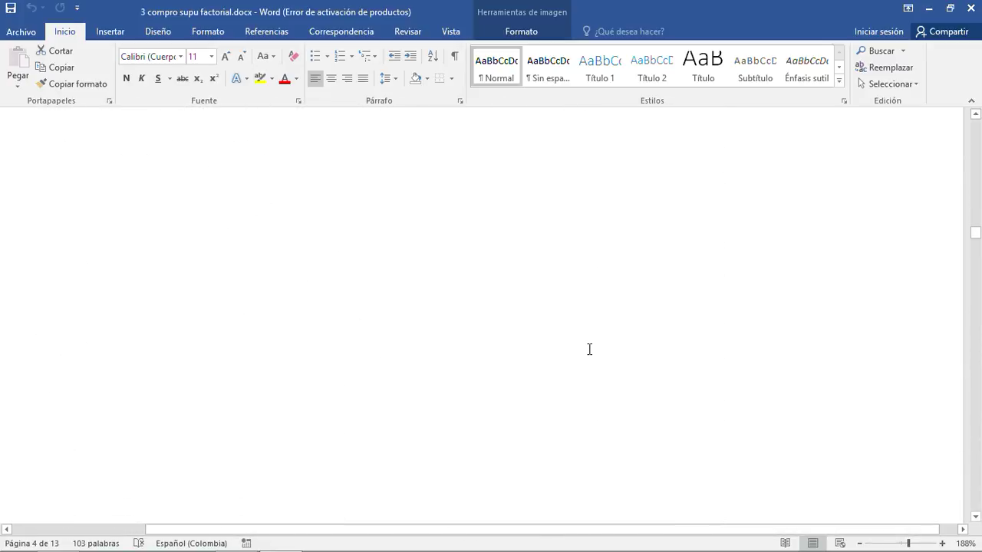
scroll(587, 351, "down", 2)
scroll(587, 351, "down", 2)
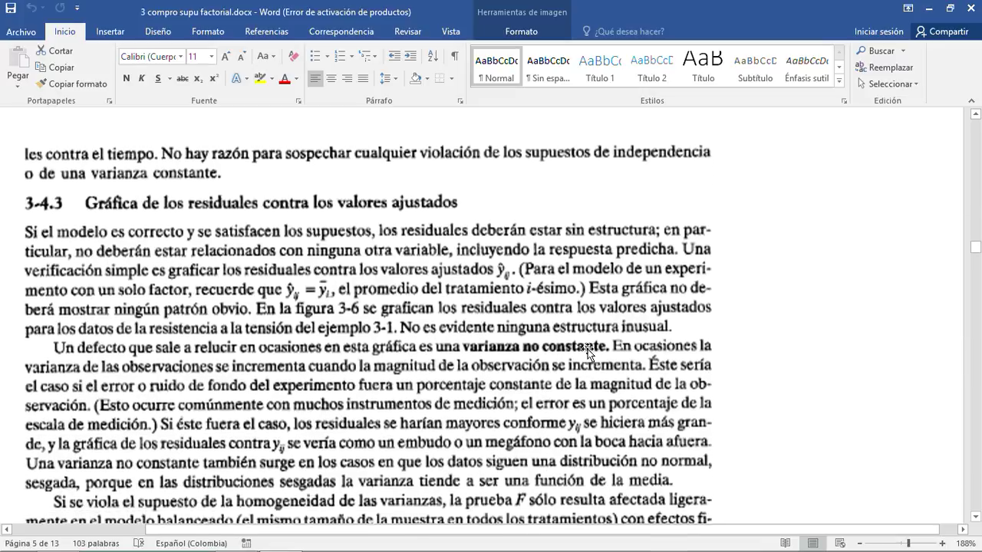
scroll(581, 343, "up", 2)
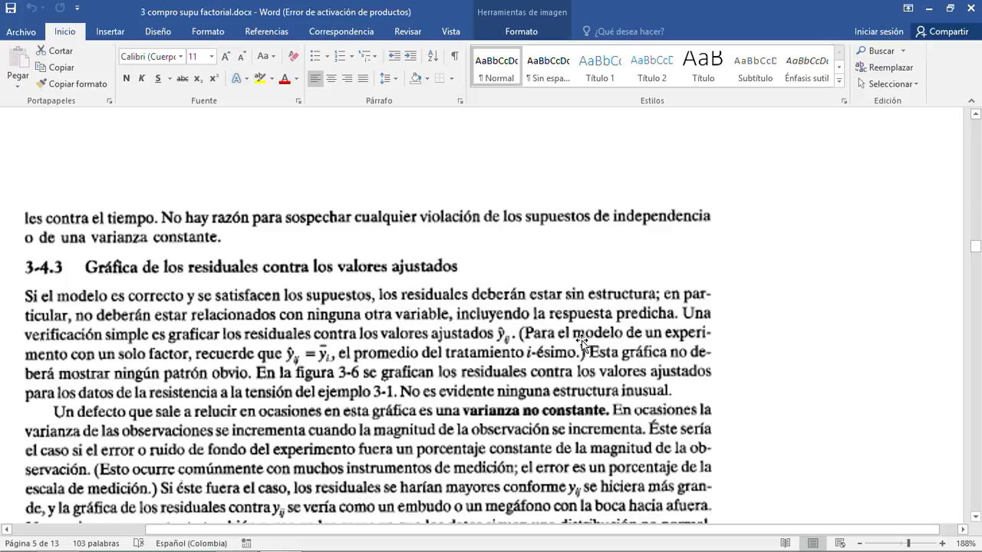
Examine the residuals against fitted values in Figura 3-6 and glance at the following text on variance-stabilizing transformations.
scroll(583, 338, "down", 20)
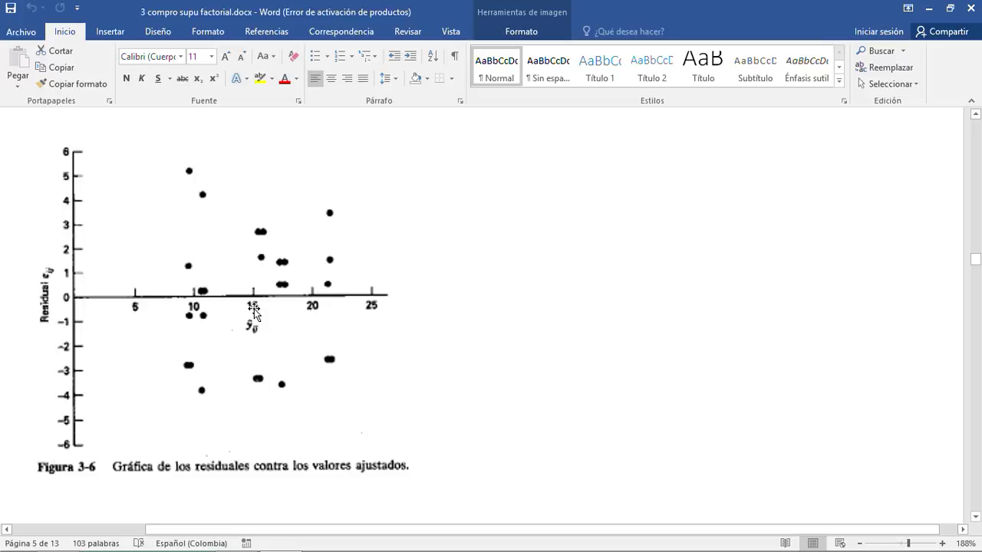
scroll(254, 309, "down", 10)
scroll(257, 311, "up", 4)
scroll(257, 311, "up", 6)
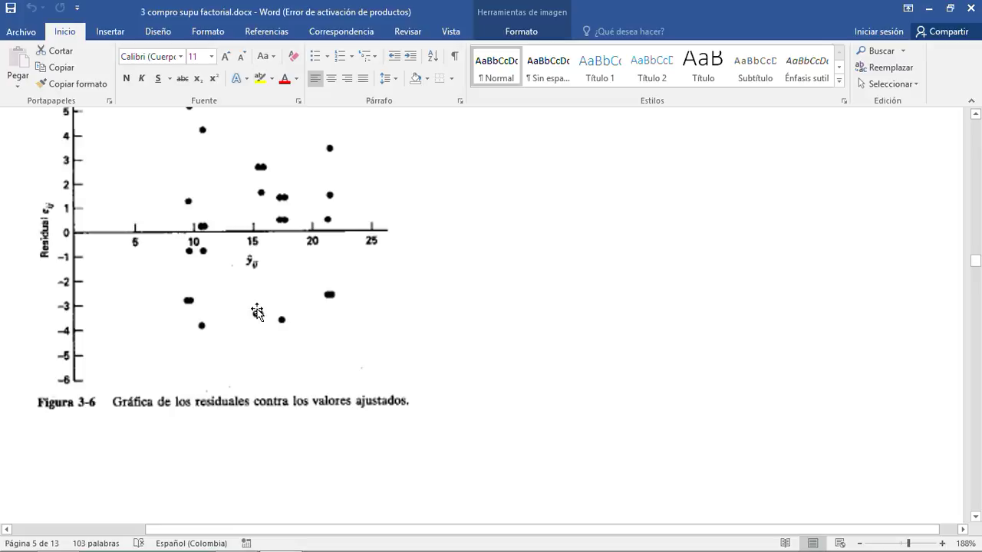
scroll(288, 266, "up", 3)
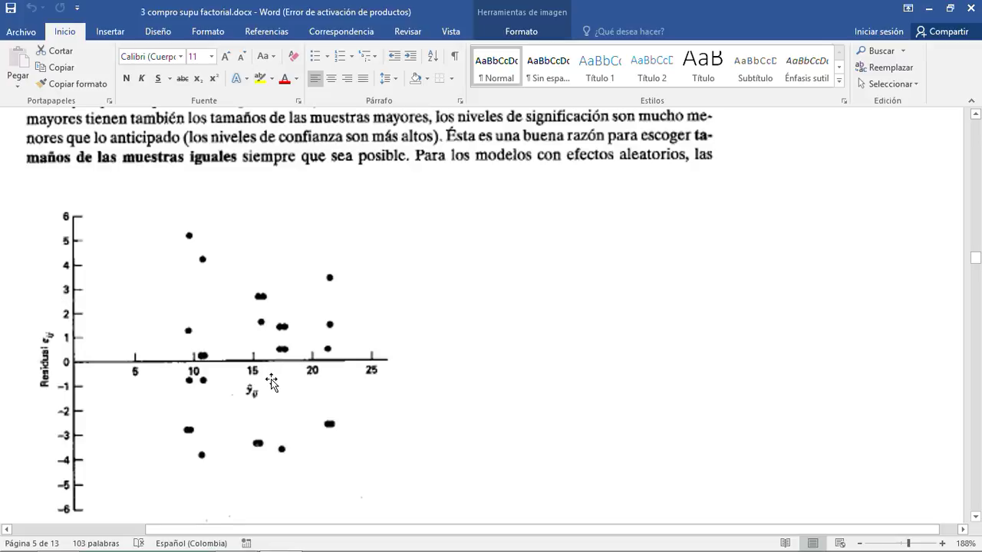
scroll(272, 383, "down", 10)
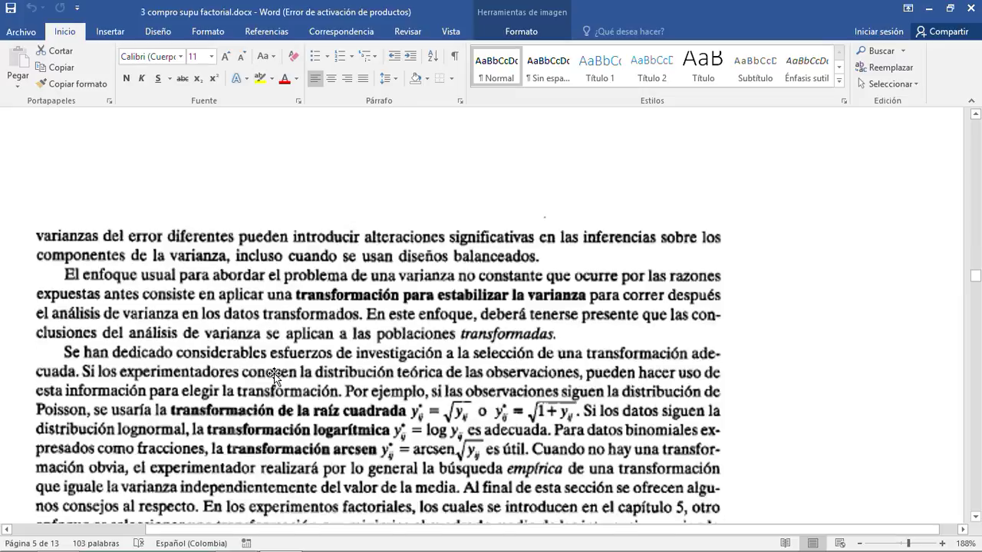
scroll(275, 376, "up", 10)
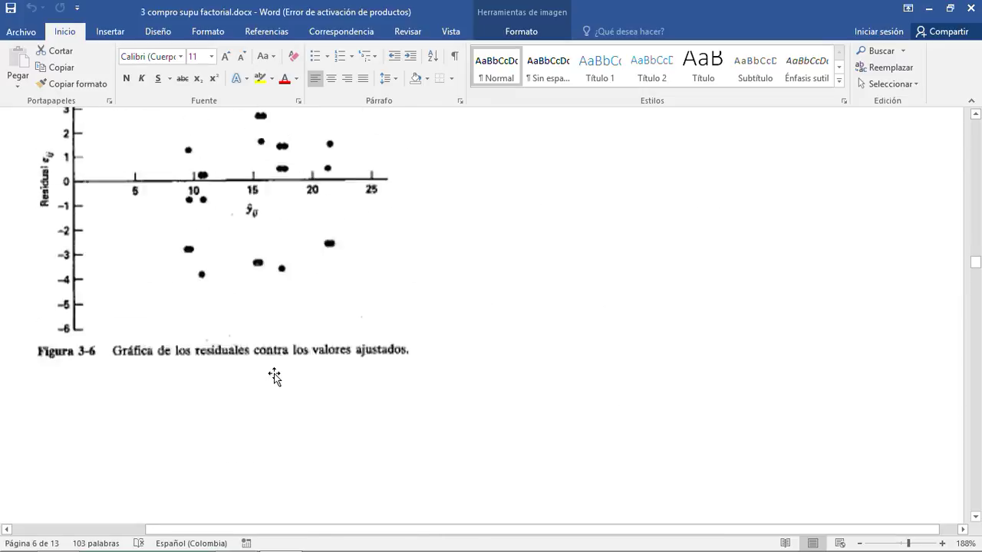
Re-examine the residuals against fitted values in Figura 3-6 and read the following text on variance-stabilizing transformations.
scroll(275, 376, "up", 2)
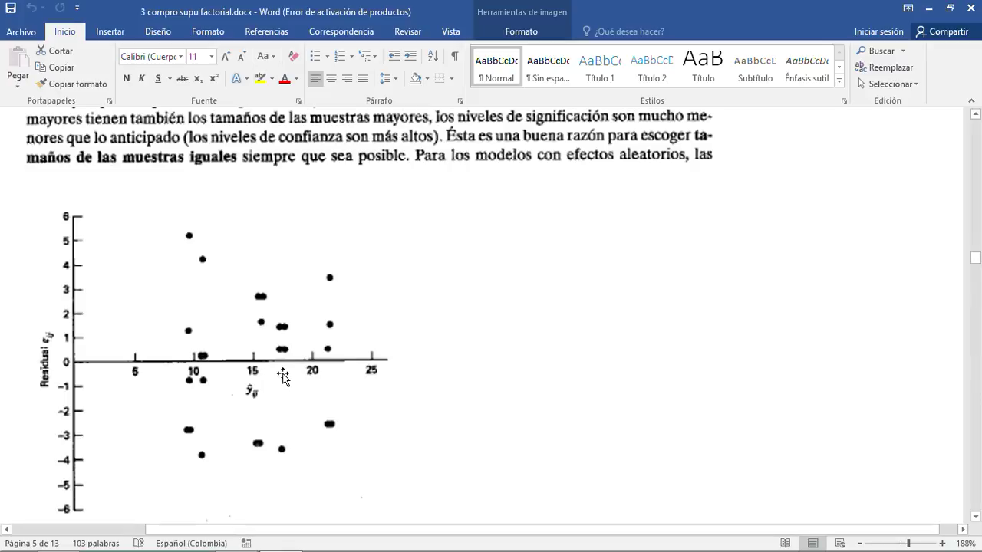
scroll(283, 376, "down", 1)
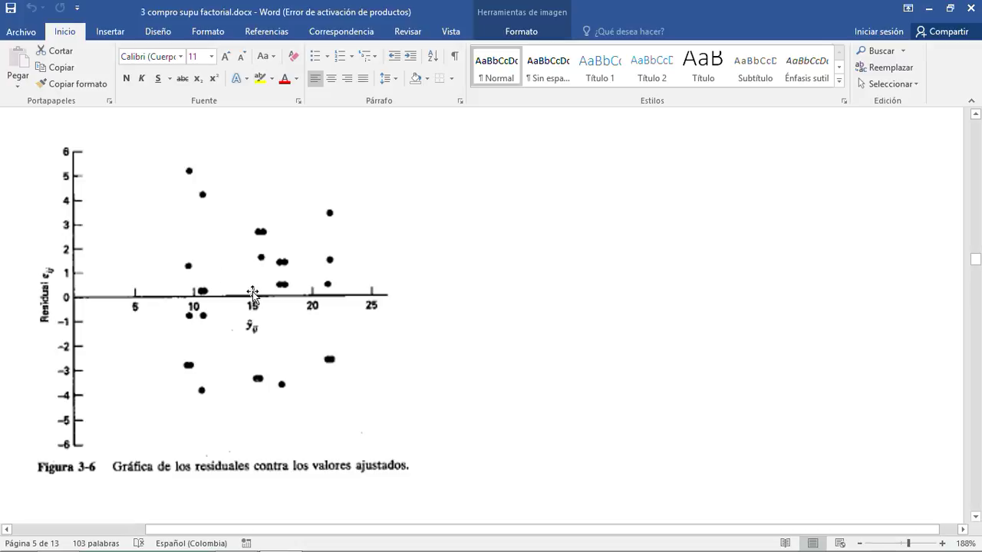
scroll(254, 287, "down", 6)
scroll(299, 248, "down", 6)
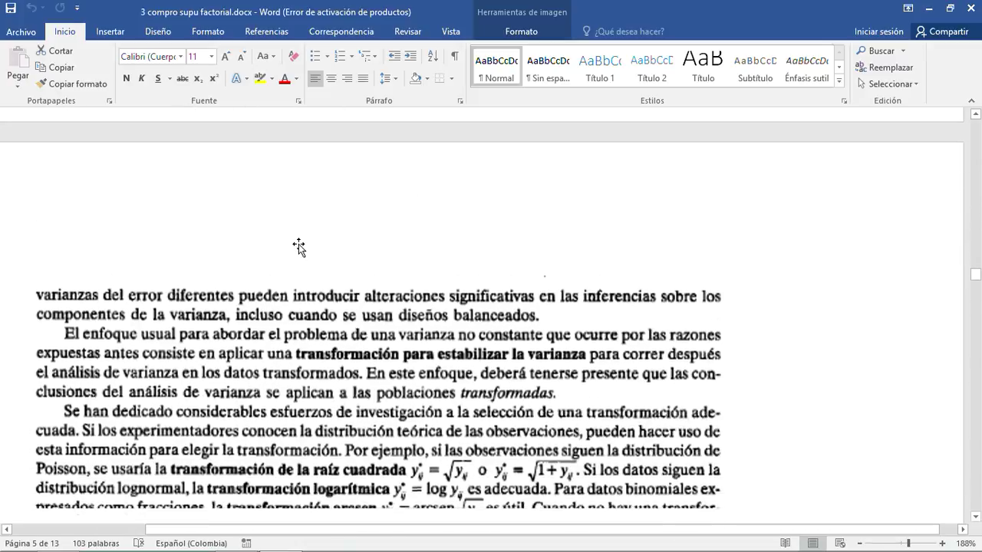
scroll(298, 235, "up", 2)
scroll(299, 236, "up", 2)
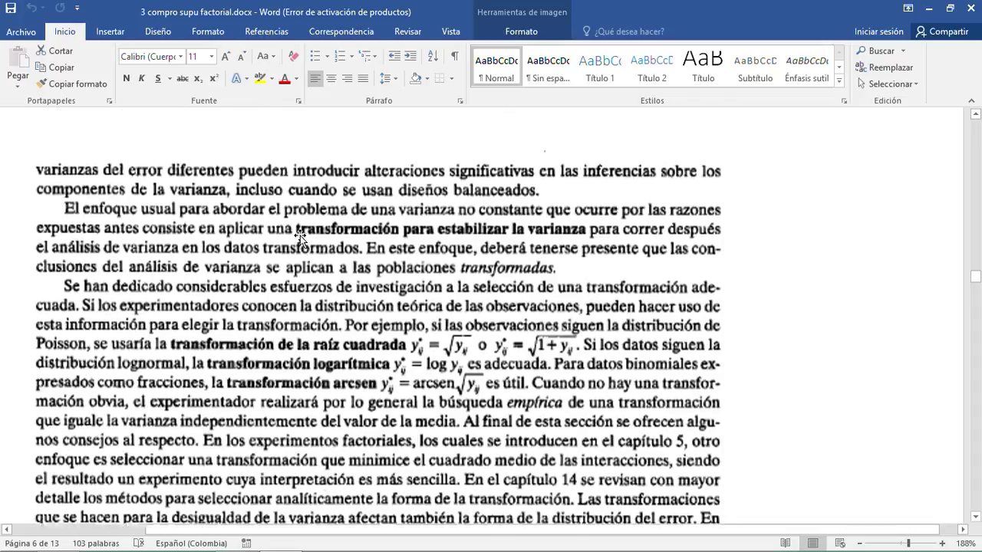
scroll(328, 244, "down", 3)
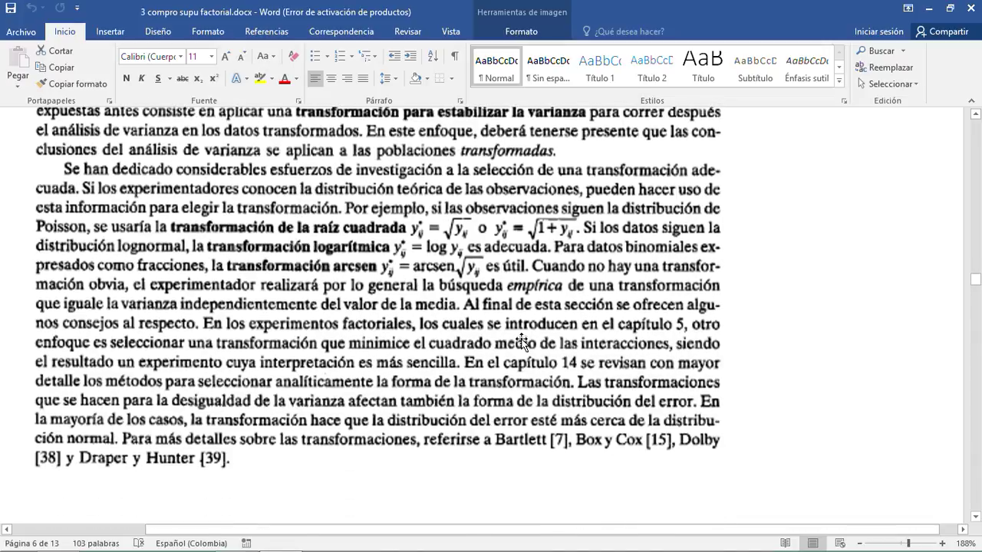
Read the opening of section 3-10.1 on the Kruskal-Wallis test as a nonparametric alternative to the analysis of variance.
scroll(524, 328, "down", 5)
scroll(522, 324, "down", 4)
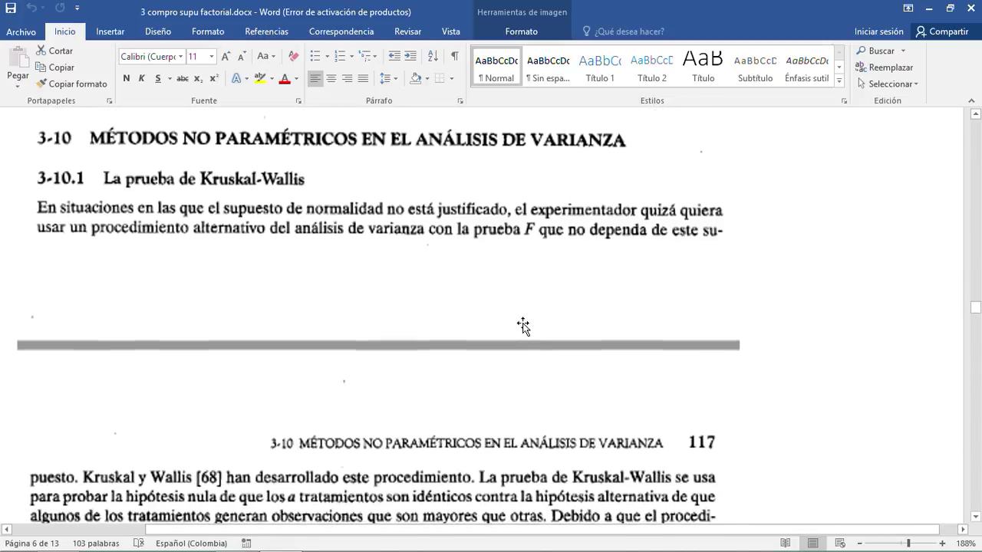
scroll(528, 310, "up", 5)
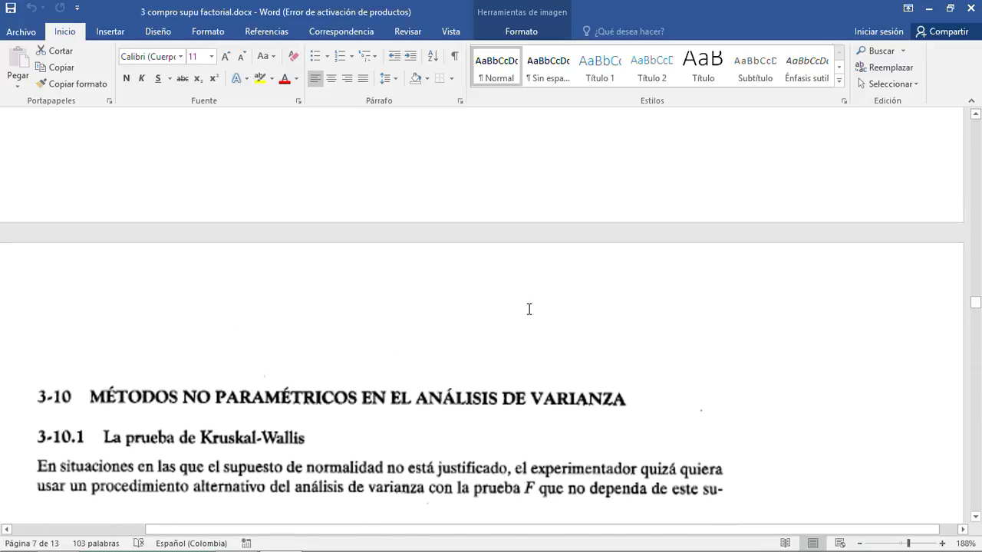
scroll(528, 310, "down", 5)
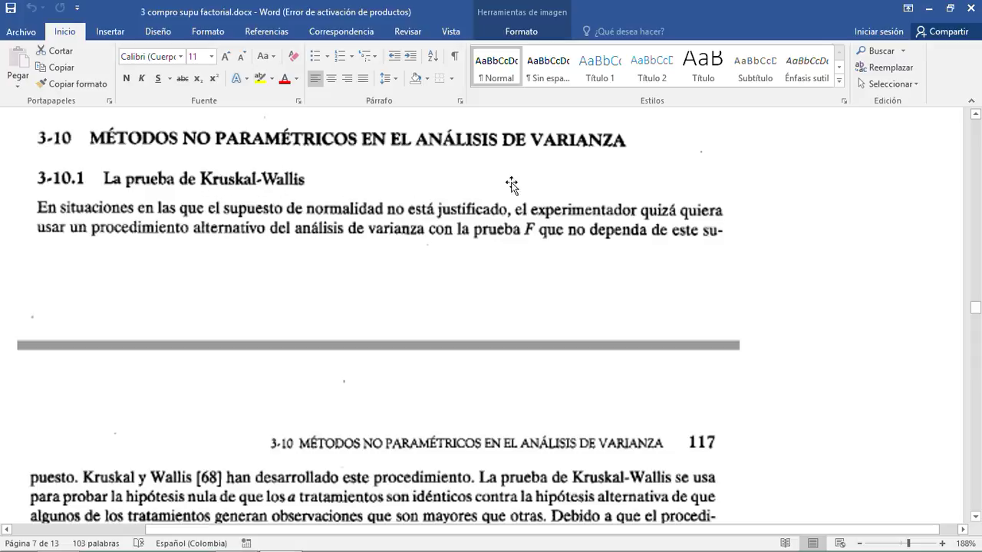
scroll(568, 184, "down", 8)
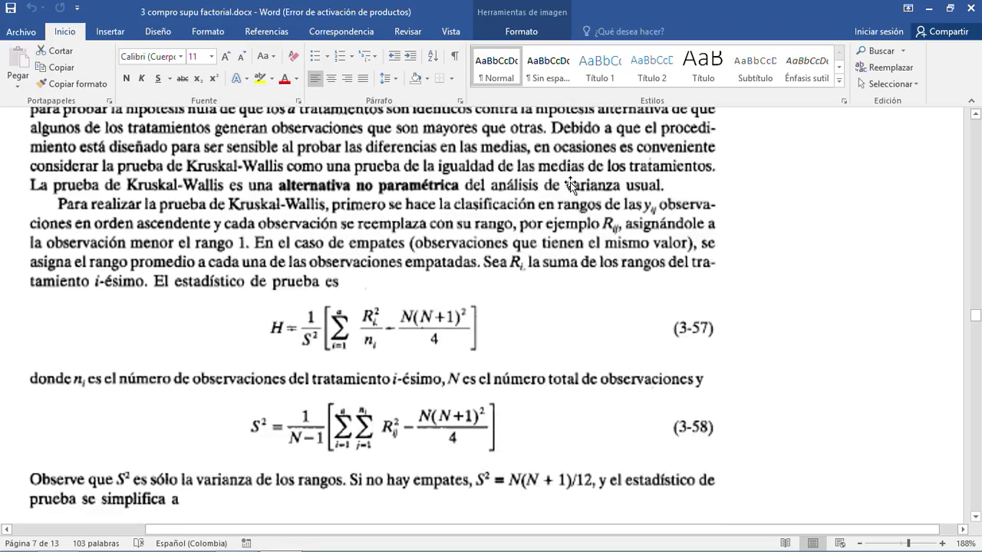
scroll(571, 182, "down", 1)
scroll(572, 182, "up", 10)
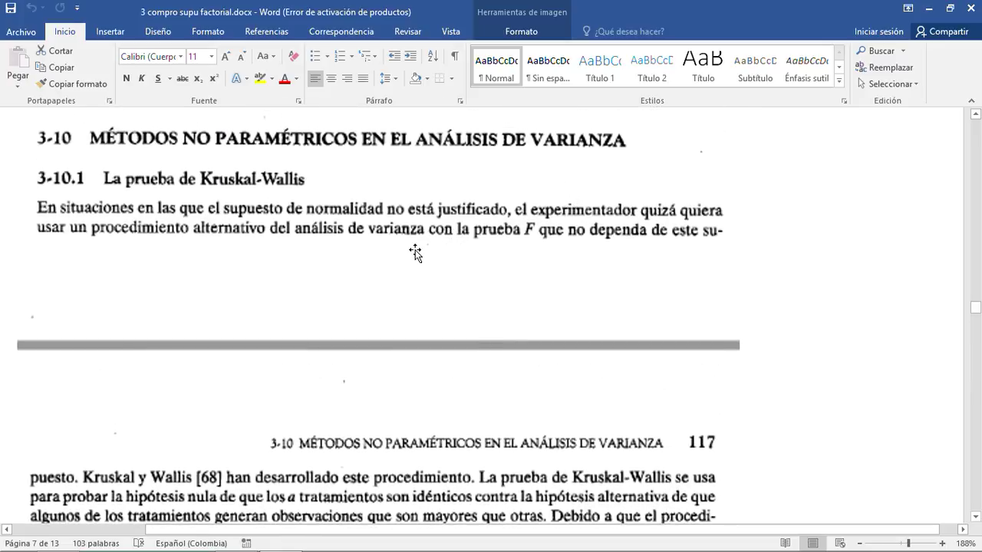
Review the Kruskal-Wallis ranking procedure, equations 3-57 to 3-59 and the criterion for rejecting the null hypothesis.
scroll(414, 249, "down", 8)
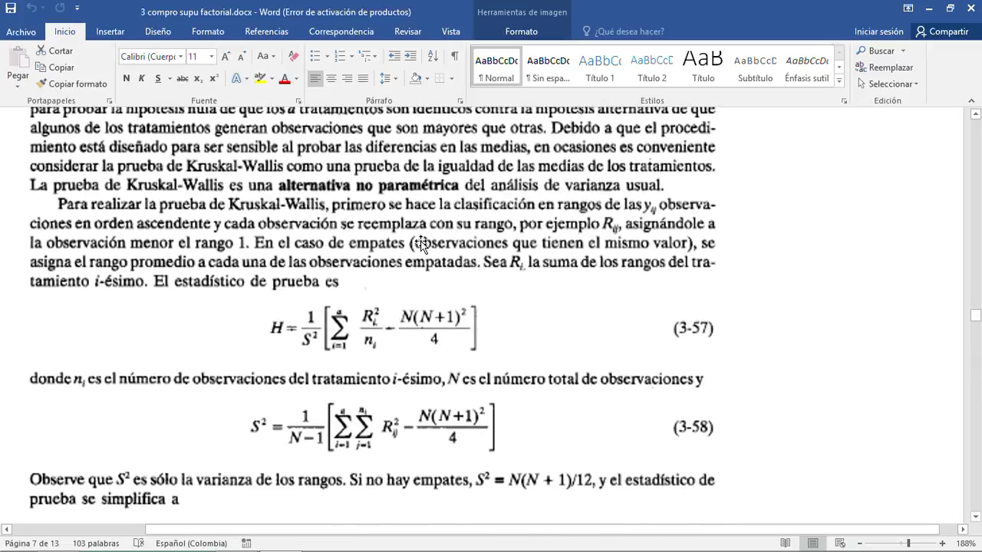
scroll(422, 239, "up", 1)
scroll(427, 247, "down", 3)
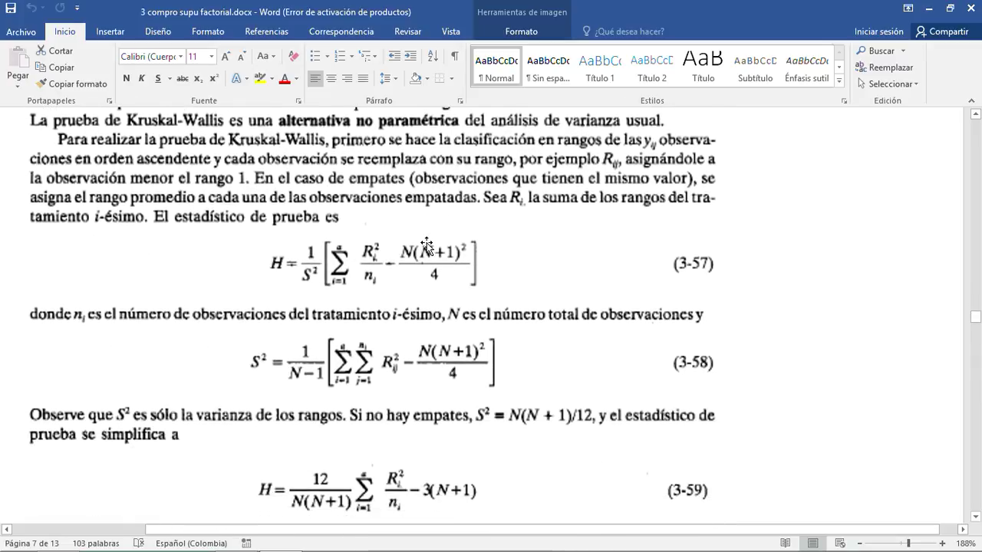
scroll(426, 244, "up", 1)
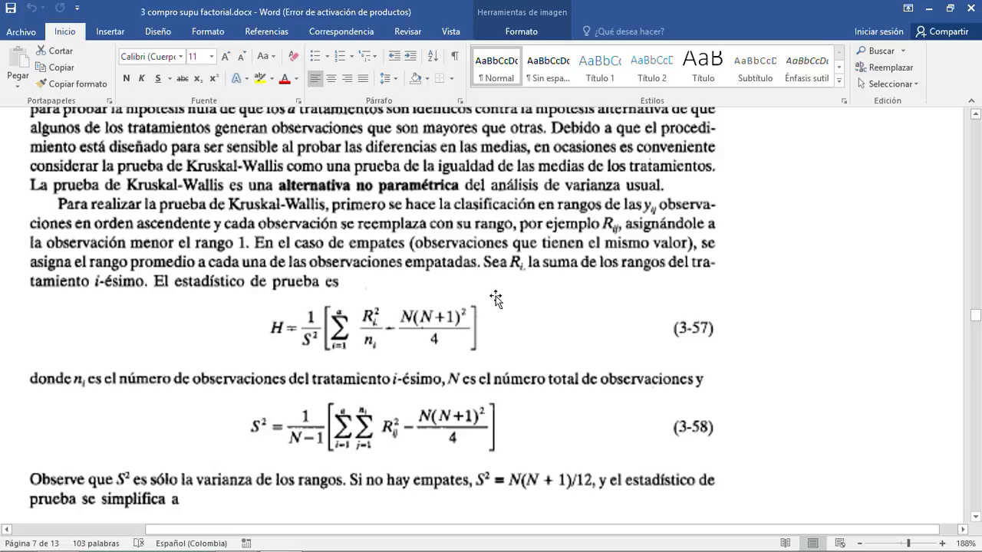
scroll(502, 292, "down", 6)
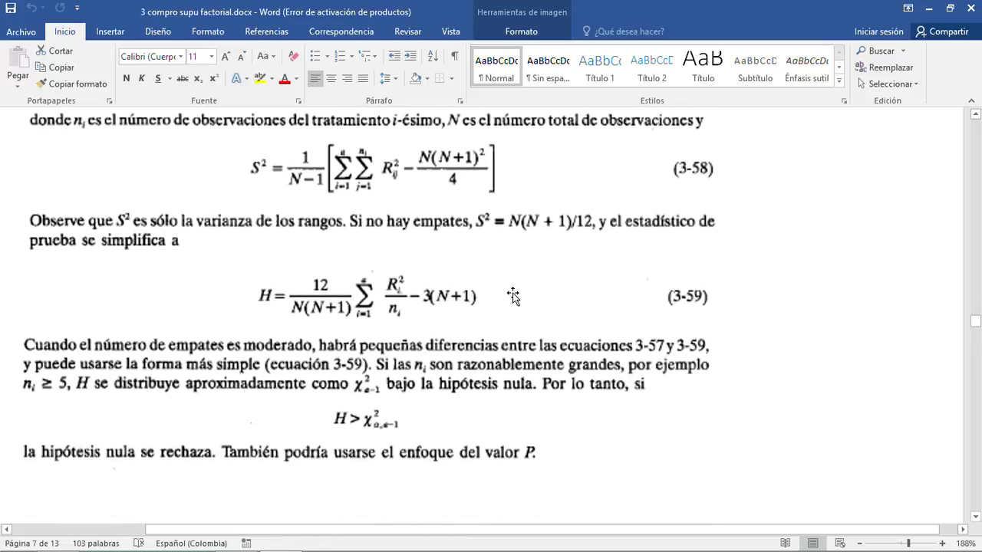
scroll(513, 296, "up", 16)
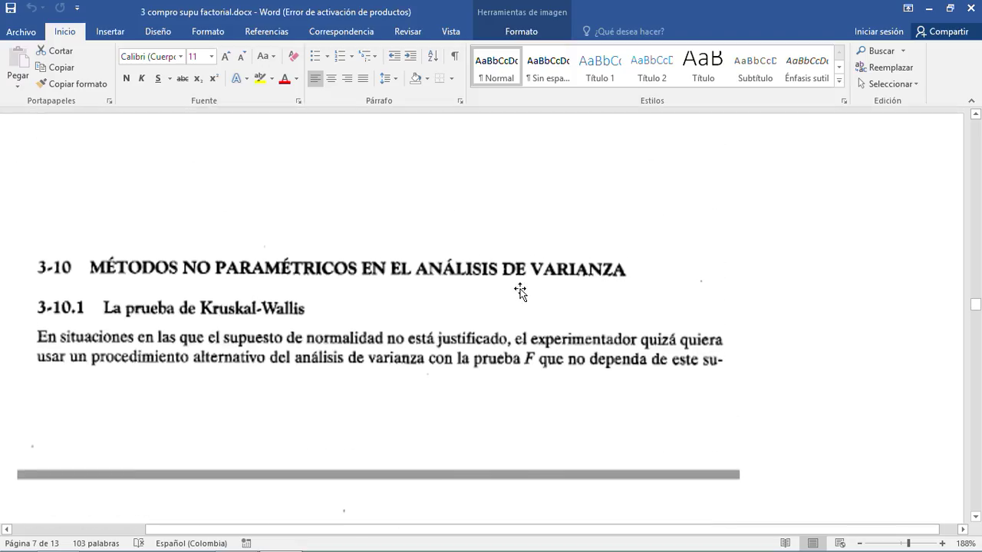
Reread the introduction to section 3-10.1, briefly selecting its page image and clearing the selection again.
scroll(520, 290, "down", 4)
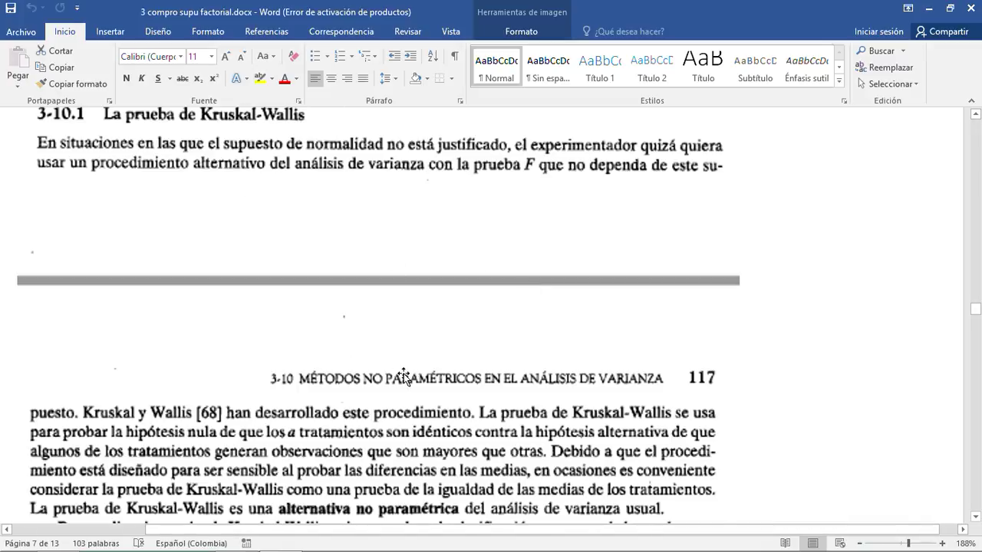
scroll(403, 374, "down", 3)
scroll(409, 369, "up", 5)
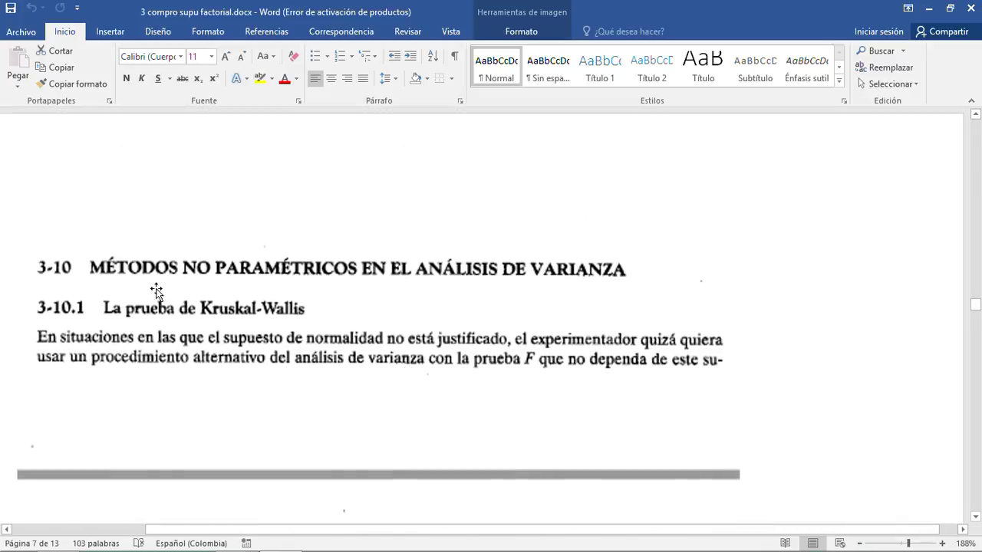
left_click(547, 344)
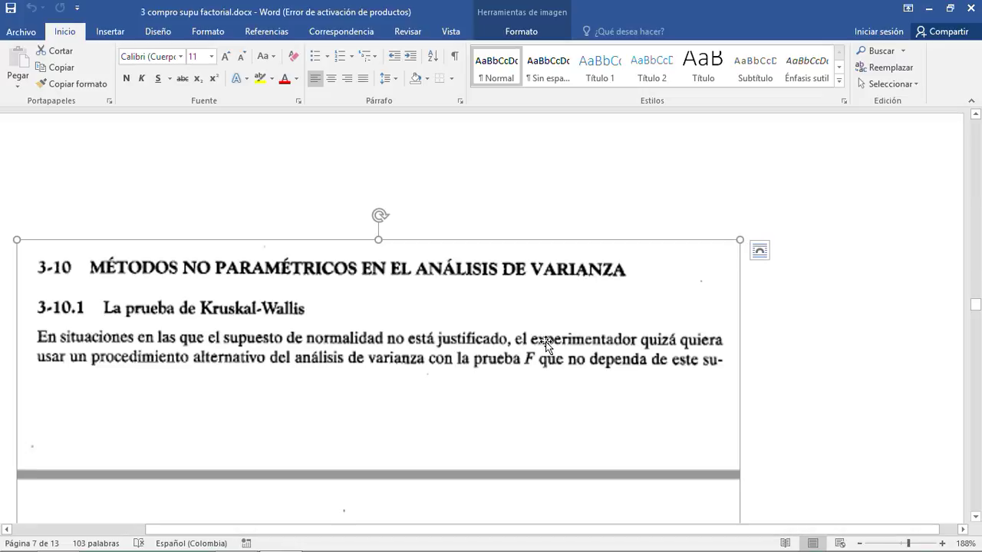
left_click(756, 403)
scroll(756, 402, "down", 5)
scroll(752, 400, "up", 2)
scroll(753, 399, "up", 5)
scroll(745, 399, "down", 2)
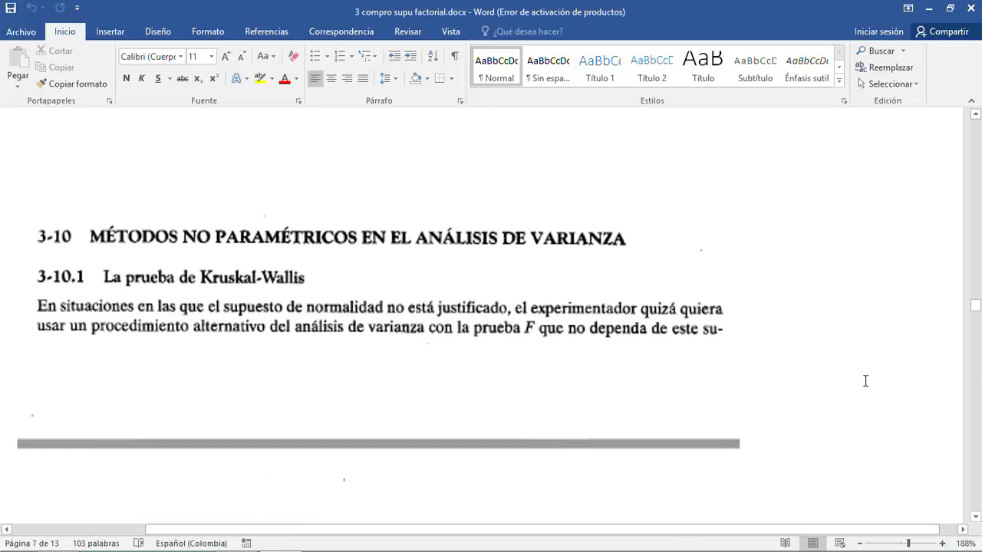
Look over the Kruskal-Wallis equations once more and return to the normality condition under the section 3-10.1 heading.
scroll(865, 379, "down", 6)
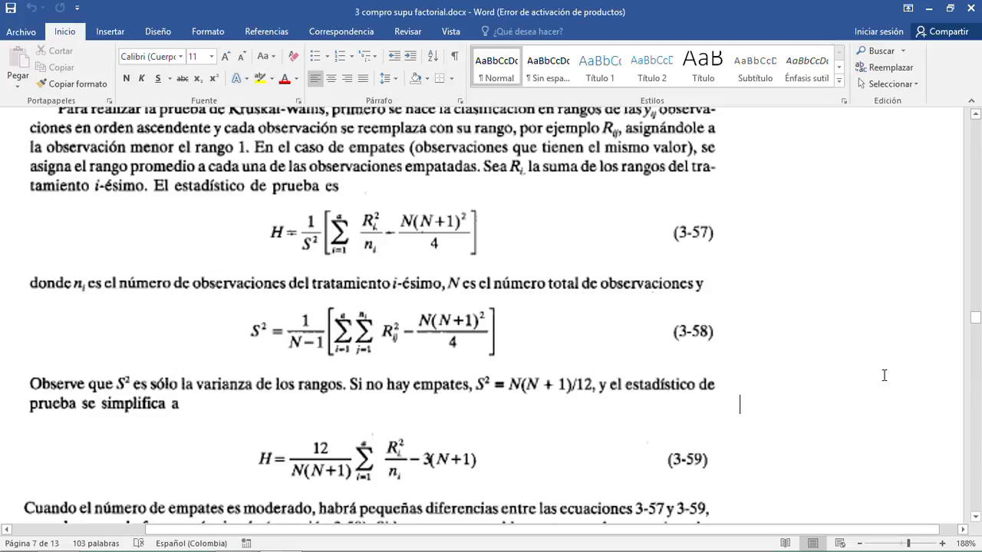
scroll(884, 375, "up", 7)
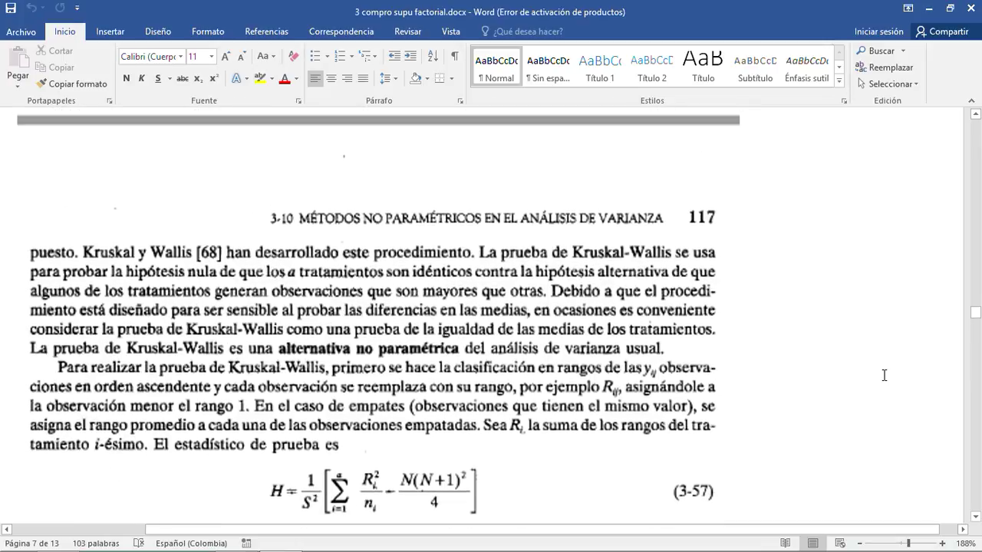
scroll(884, 375, "up", 1)
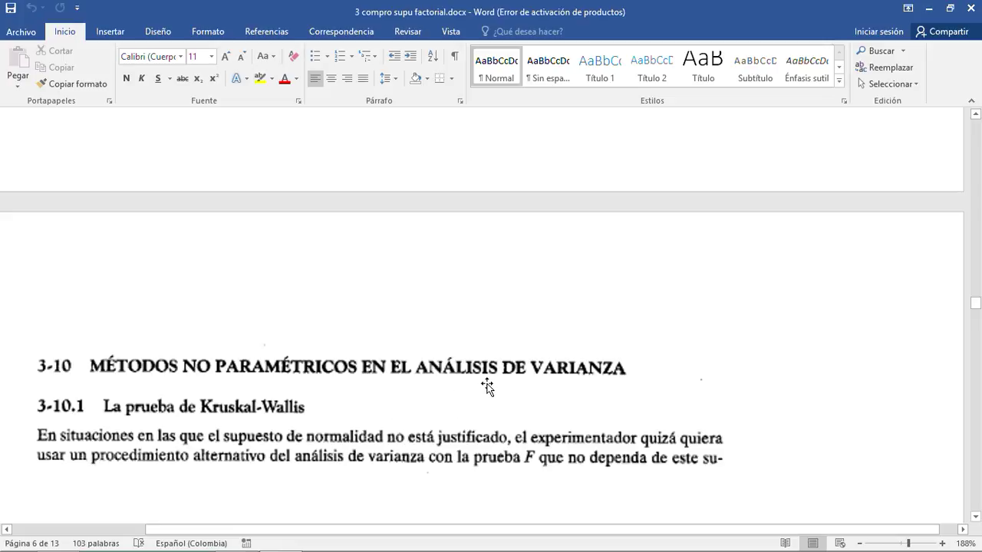
scroll(599, 410, "down", 4)
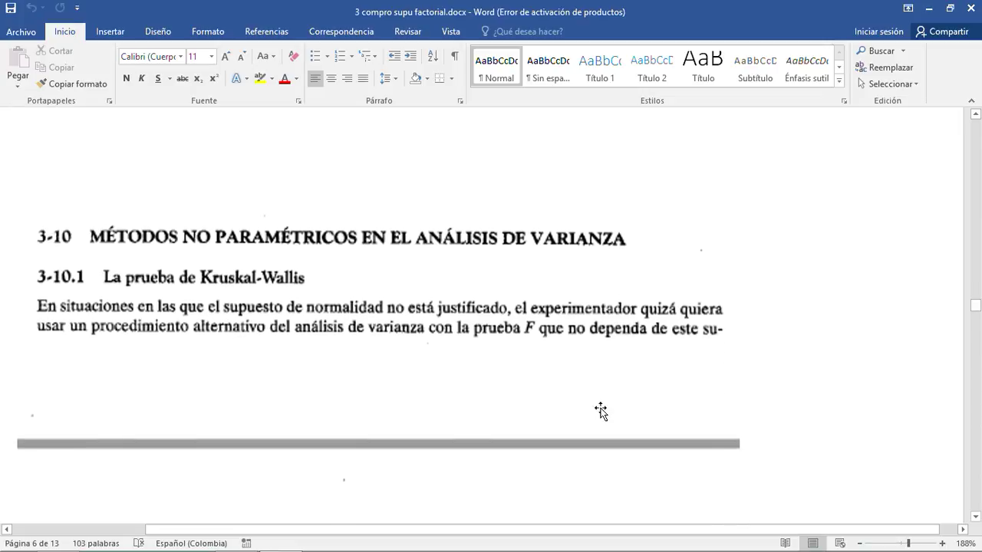
scroll(600, 411, "down", 2)
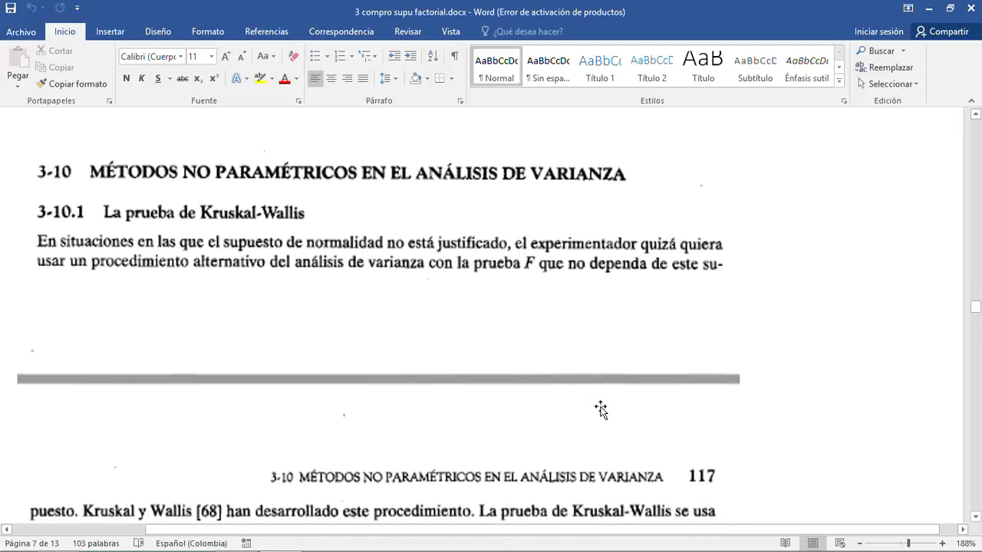
Read the Wikipedia excerpt on the Durbin-Watson statistic above the "Proceso con stat graphic" heading.
scroll(779, 321, "down", 5)
scroll(779, 321, "down", 20)
scroll(783, 325, "down", 2)
scroll(784, 324, "up", 3)
scroll(786, 325, "down", 6)
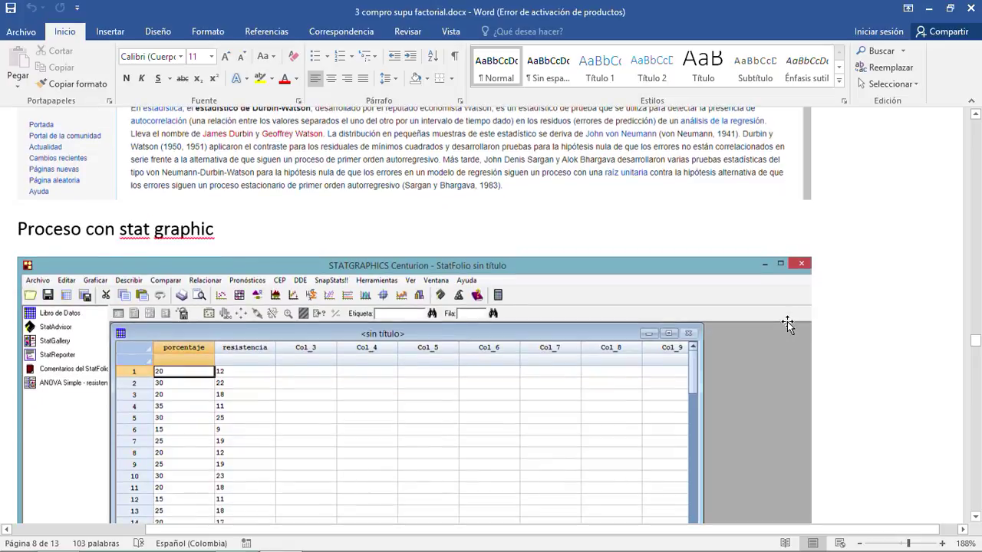
scroll(786, 325, "up", 4)
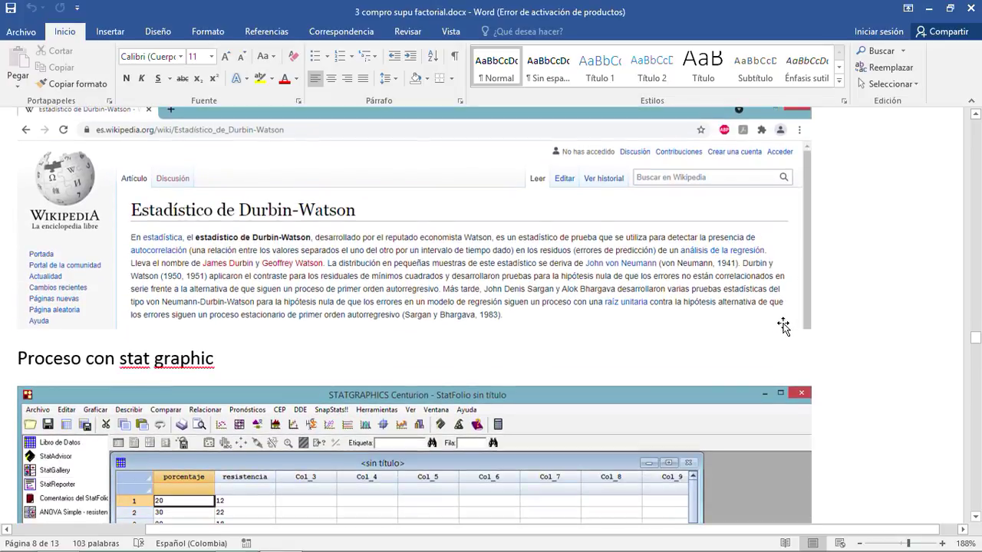
scroll(783, 325, "down", 2)
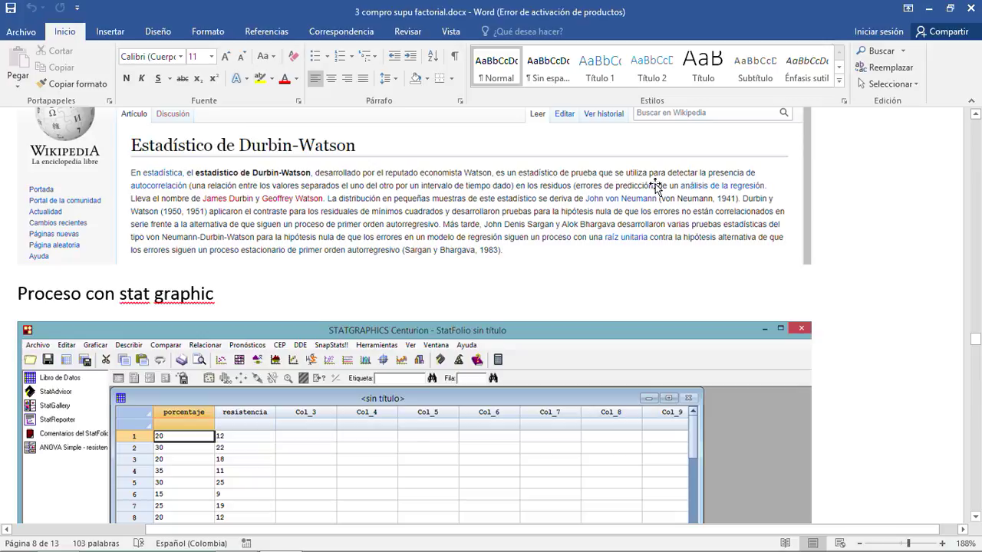
Go back to the residual plots and compare residuals against fitted values in Figura 3-6 with residuals against time in Figura 3-5.
scroll(262, 243, "up", 5)
scroll(263, 242, "up", 10)
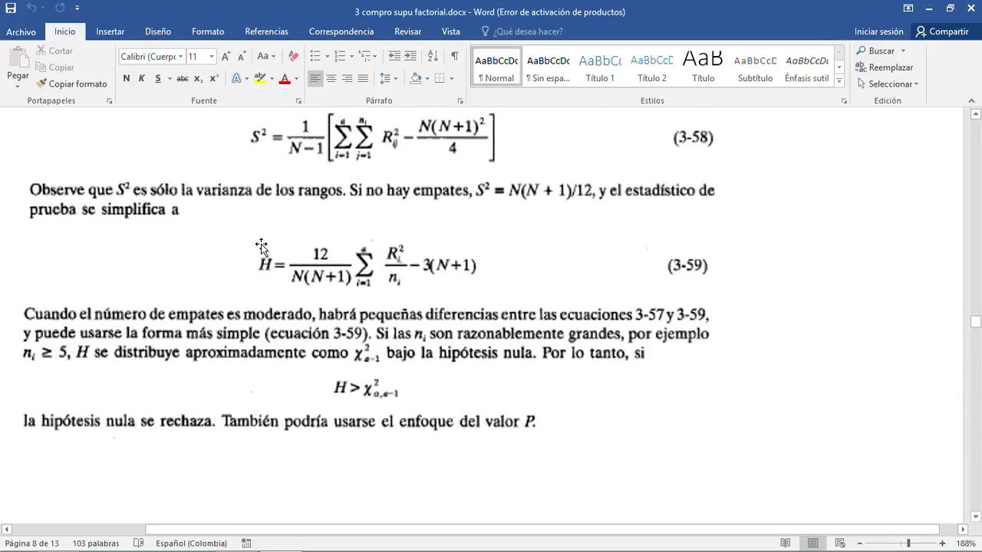
scroll(262, 250, "up", 15)
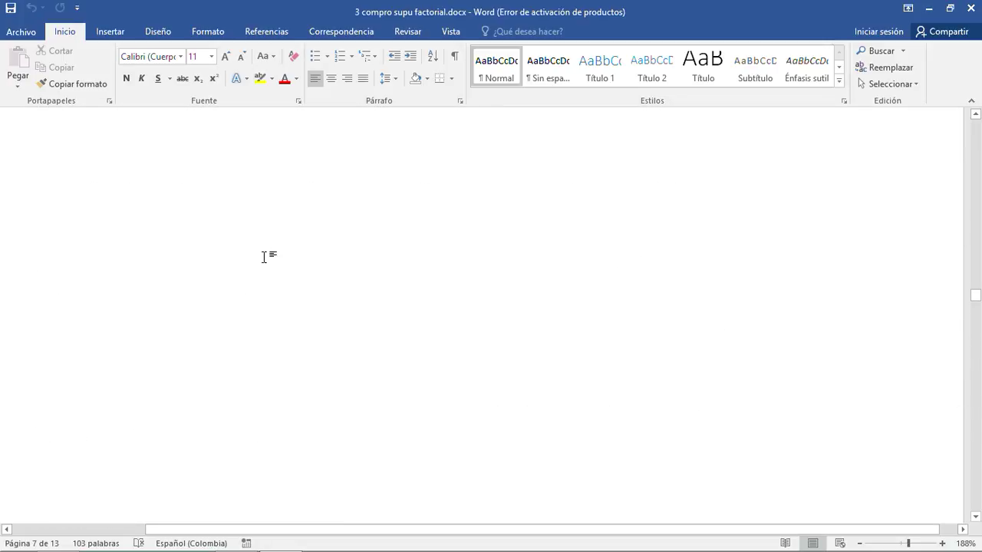
scroll(263, 257, "up", 15)
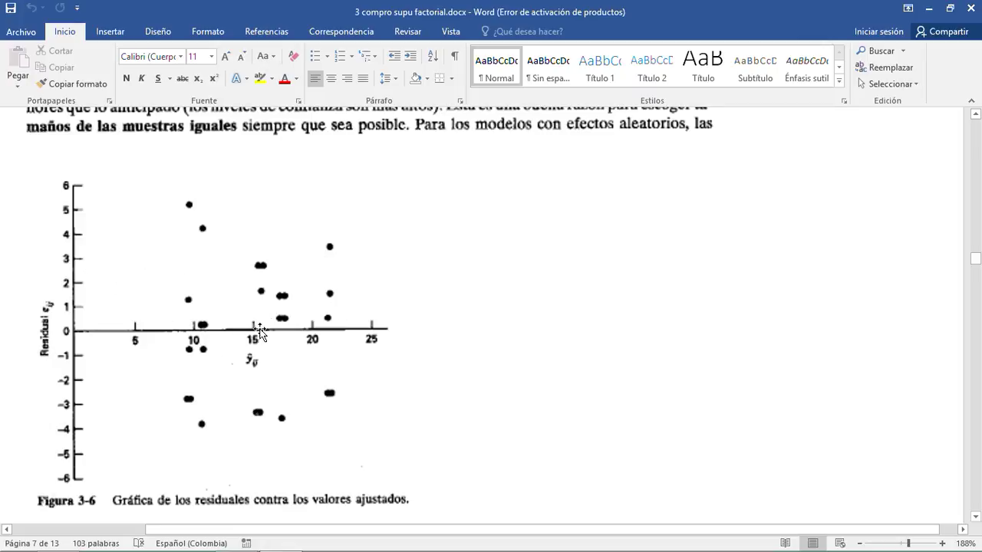
scroll(280, 325, "up", 3)
scroll(280, 324, "down", 3)
scroll(280, 323, "up", 10)
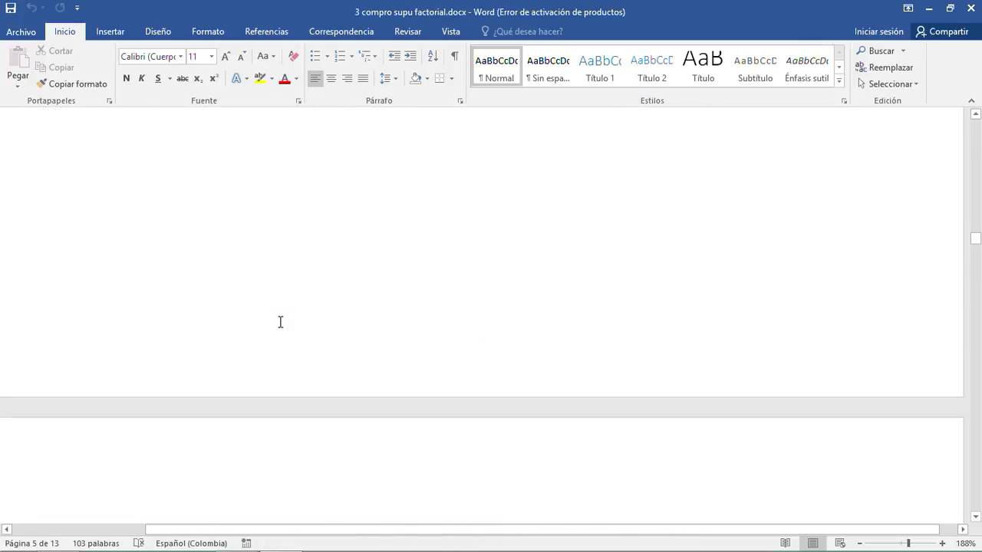
scroll(280, 322, "up", 9)
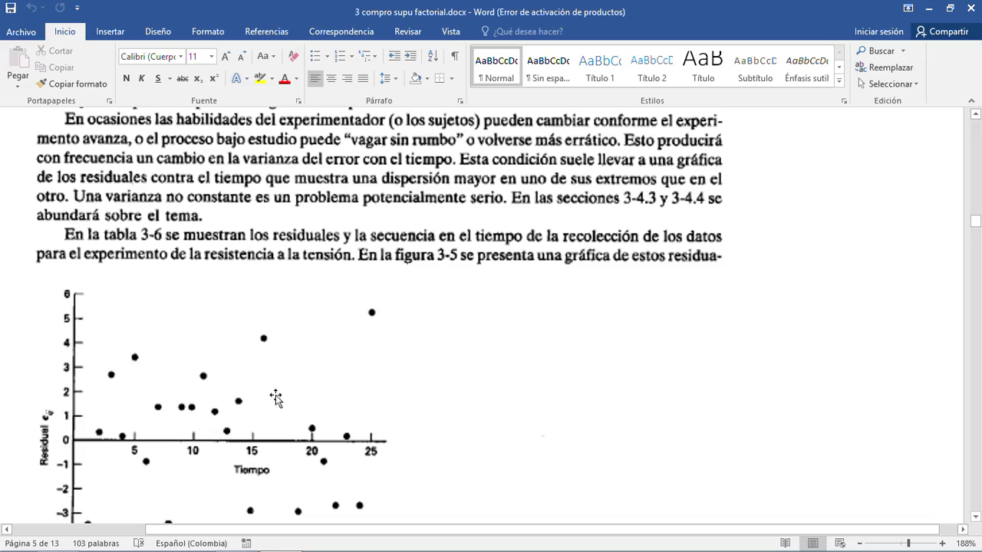
Return past Figura 3-6 to page 117 and review how the Kruskal-Wallis test ranks observations and computes H.
scroll(490, 293, "down", 20)
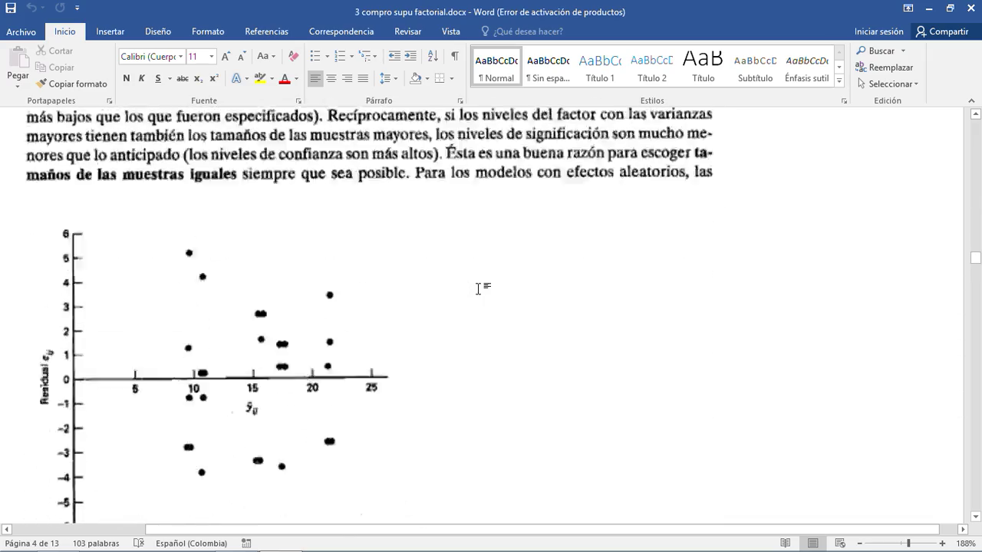
scroll(478, 288, "down", 20)
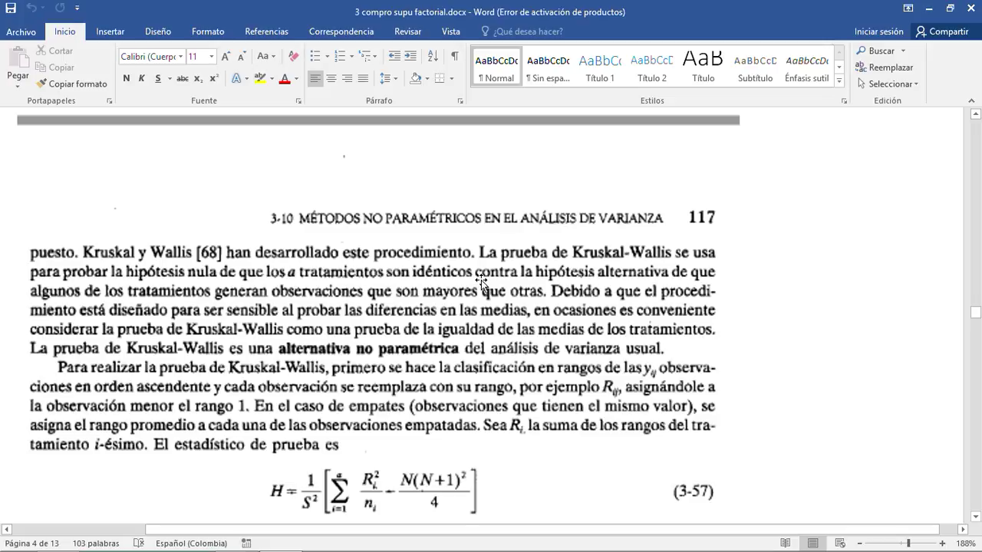
scroll(482, 281, "down", 4)
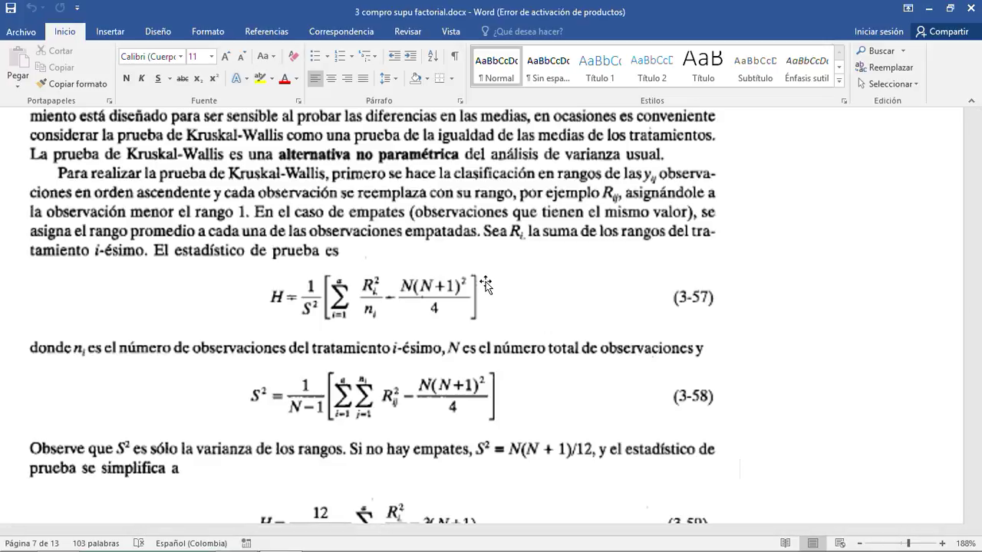
Read the Kruskal-Wallis variance and simplified H equations (3-58 and 3-59), including the chi-square rejection criterion.
scroll(515, 270, "down", 4)
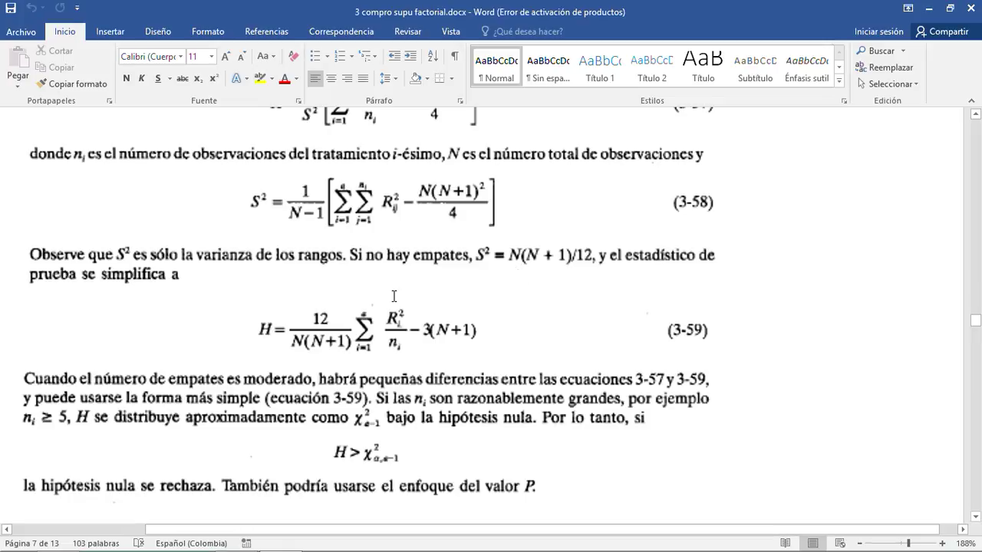
scroll(398, 300, "down", 3)
scroll(400, 301, "up", 5)
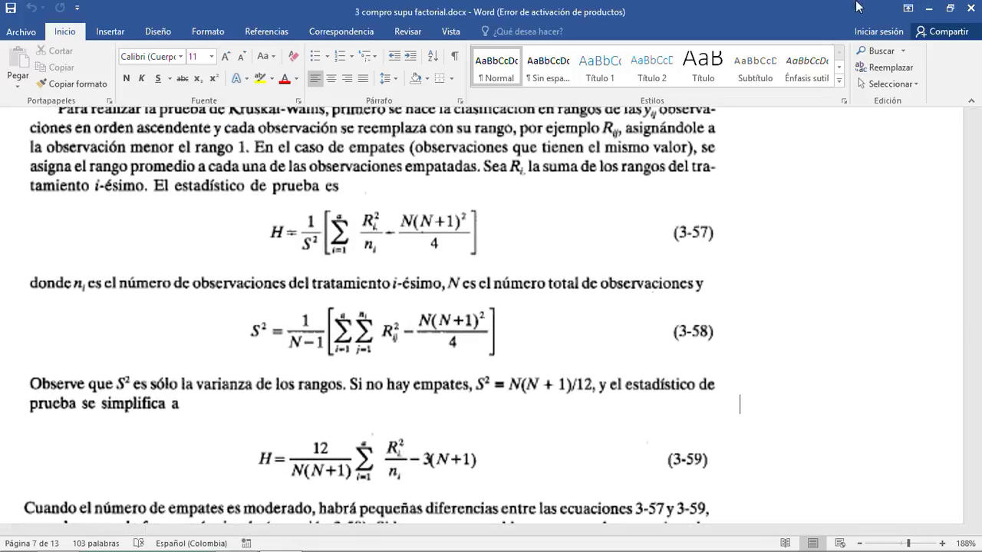
Minimize the Word document, open ejemplos desarrollados.xlsx from the supuestos folder in Excel, dismiss the activation notice and go to Tabla 3-1.
double_click(807, 13)
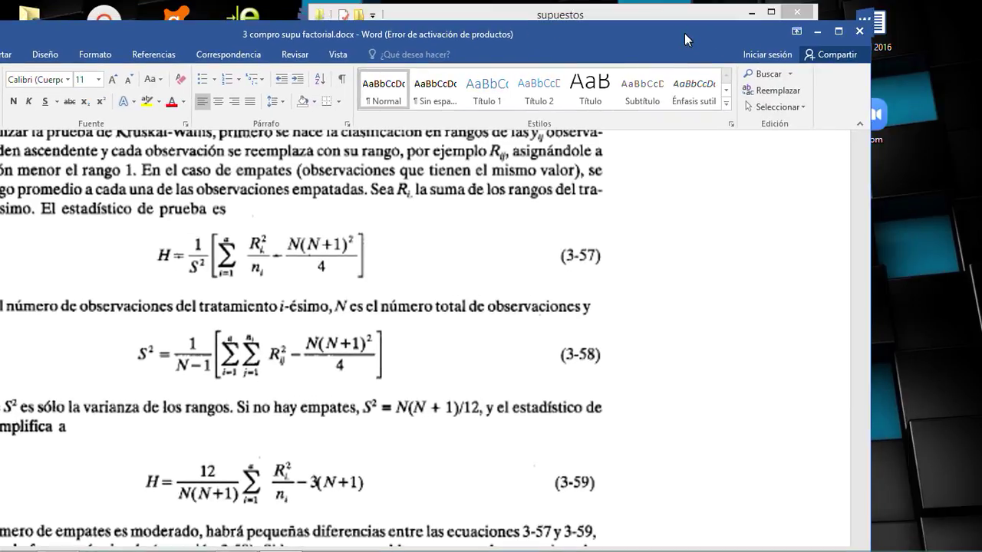
left_click(818, 30)
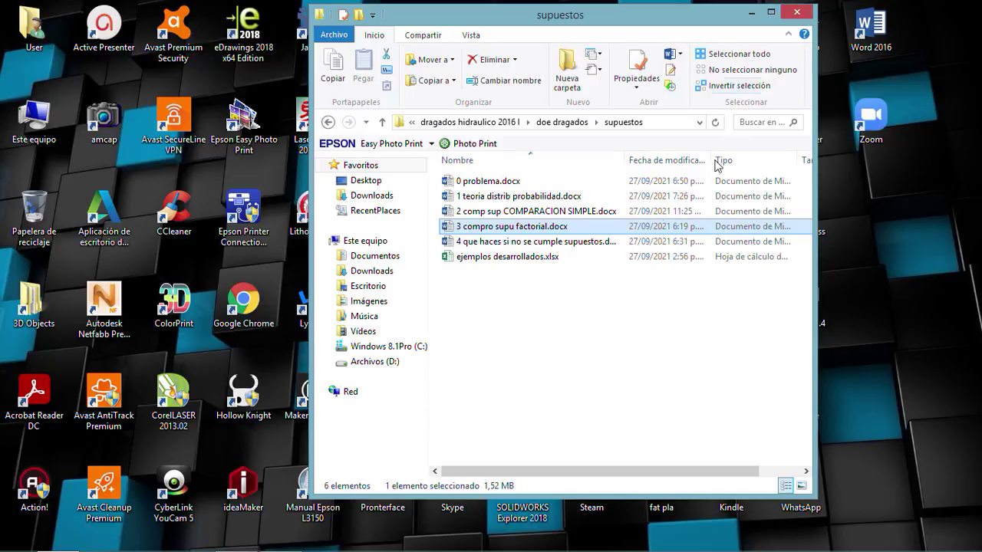
left_click(483, 260)
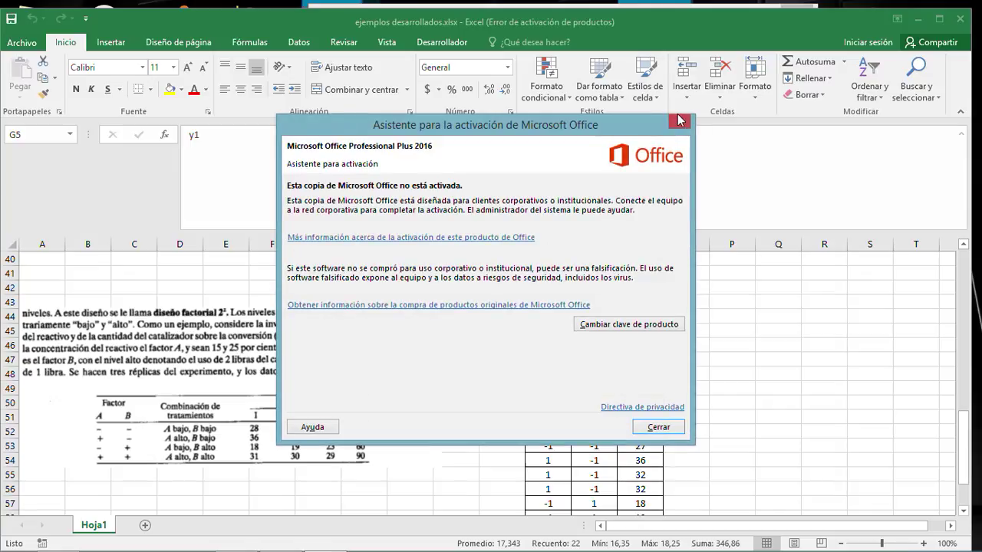
left_click(681, 124)
scroll(445, 322, "up", 11)
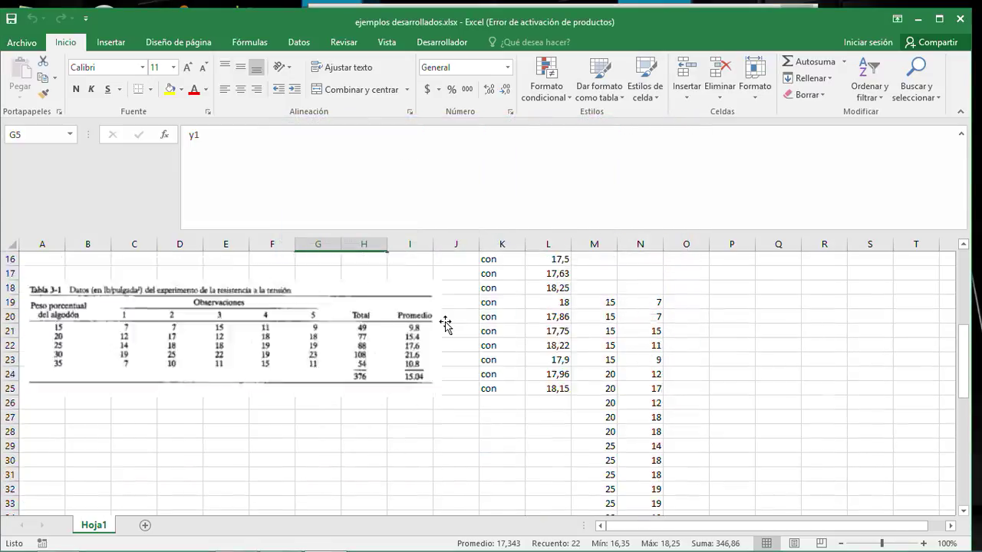
scroll(445, 322, "down", 2)
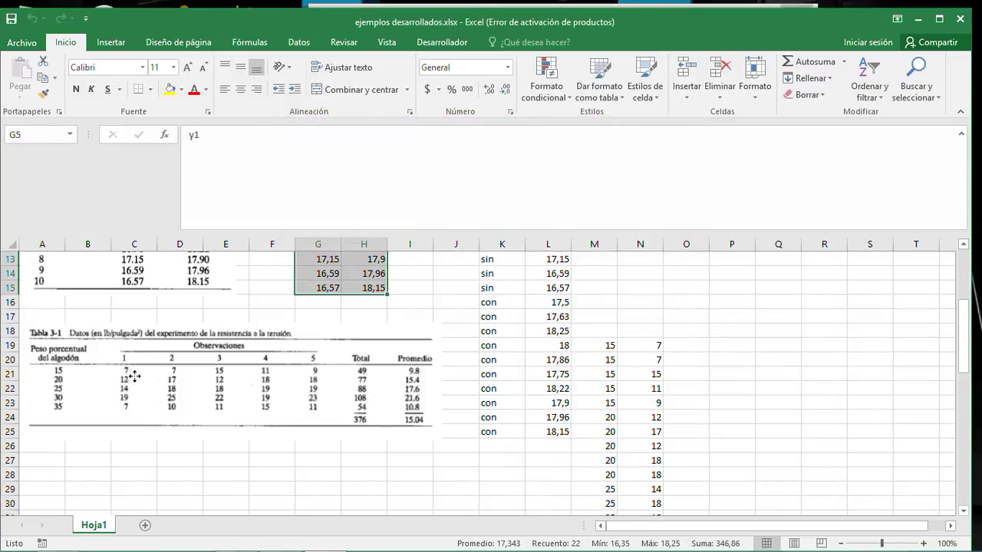
Compare the cotton percentages and observations in Tabla 3-1 with the first stacked data row in M19:N19.
left_click(134, 380)
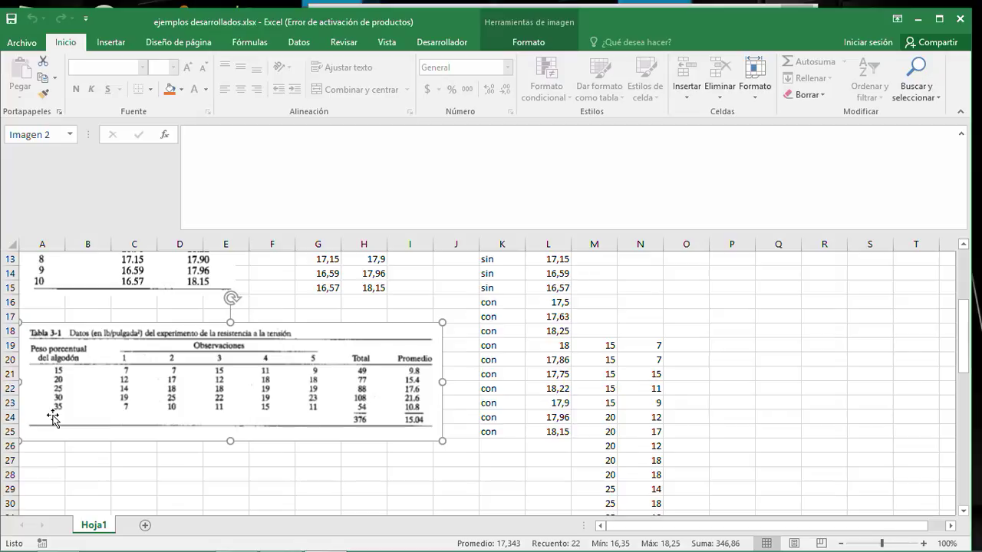
left_click(703, 347)
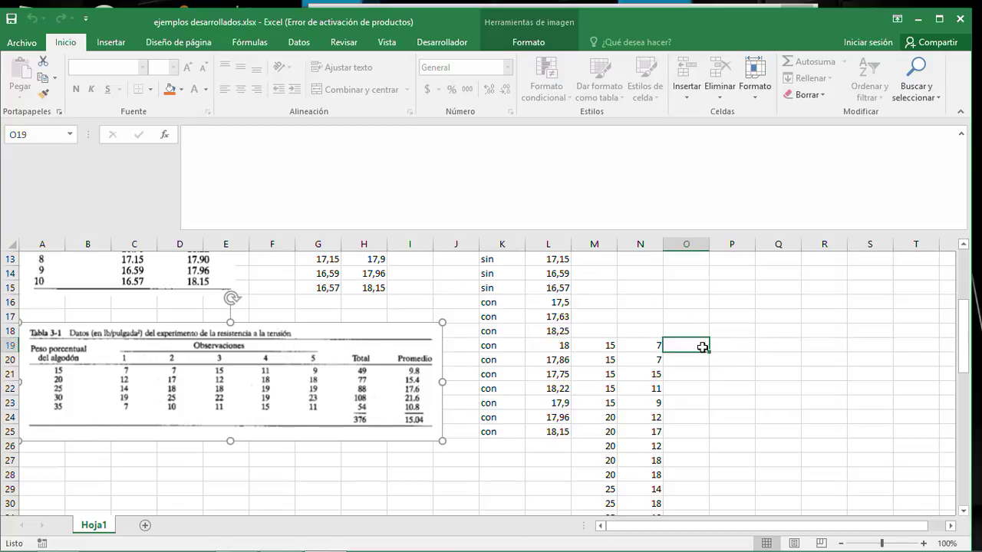
left_click(503, 345)
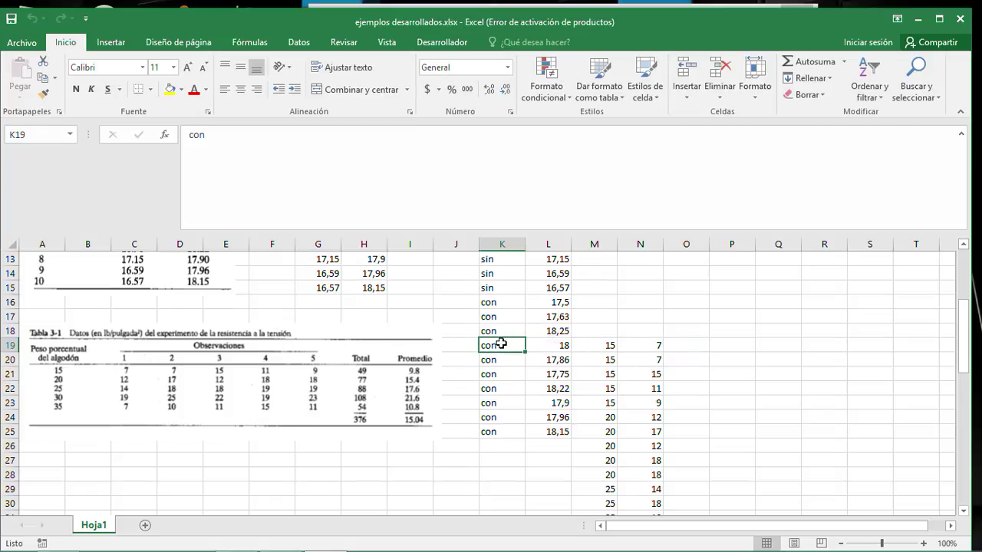
left_click(689, 346)
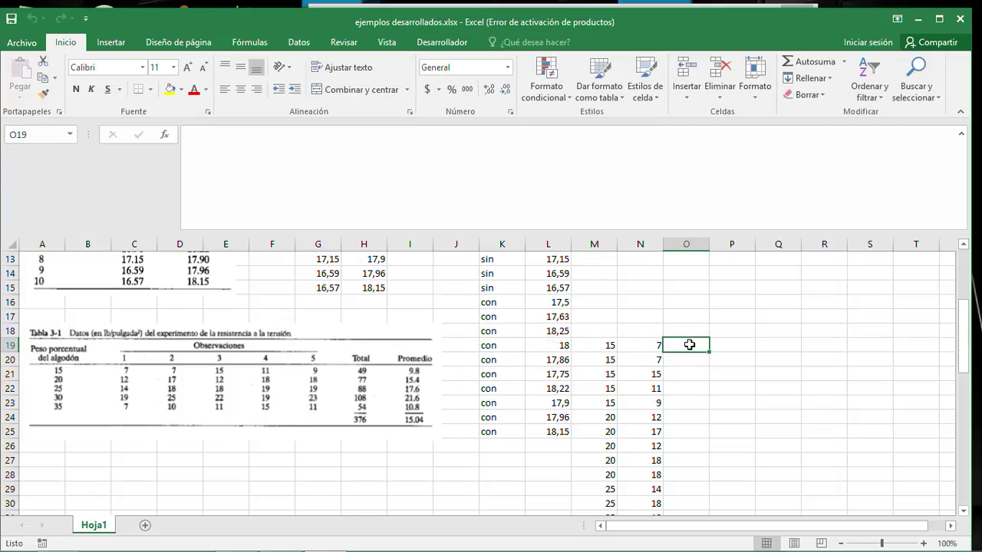
key("Left")
key("Left")
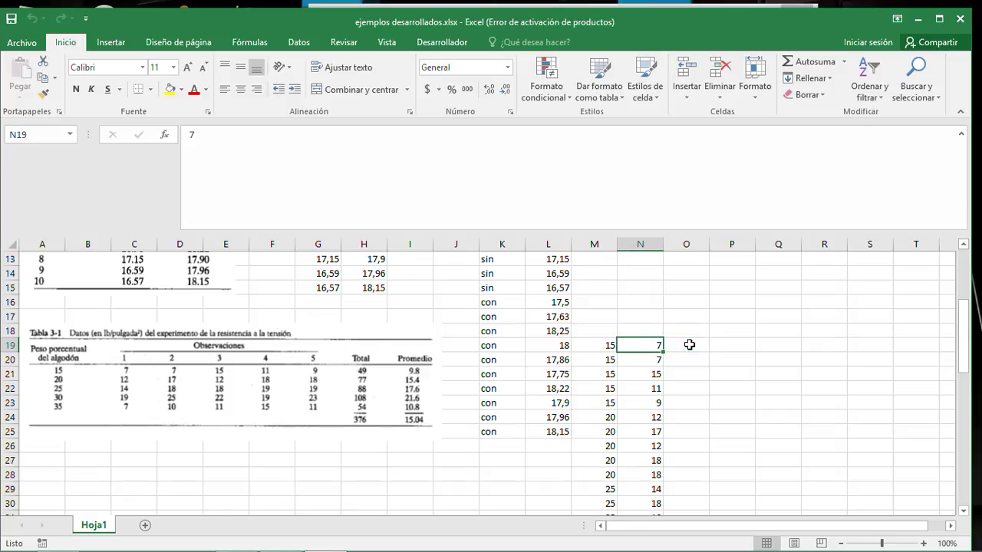
key("Right")
key("Right")
key("Left")
key("Left")
key("Right")
key("Left")
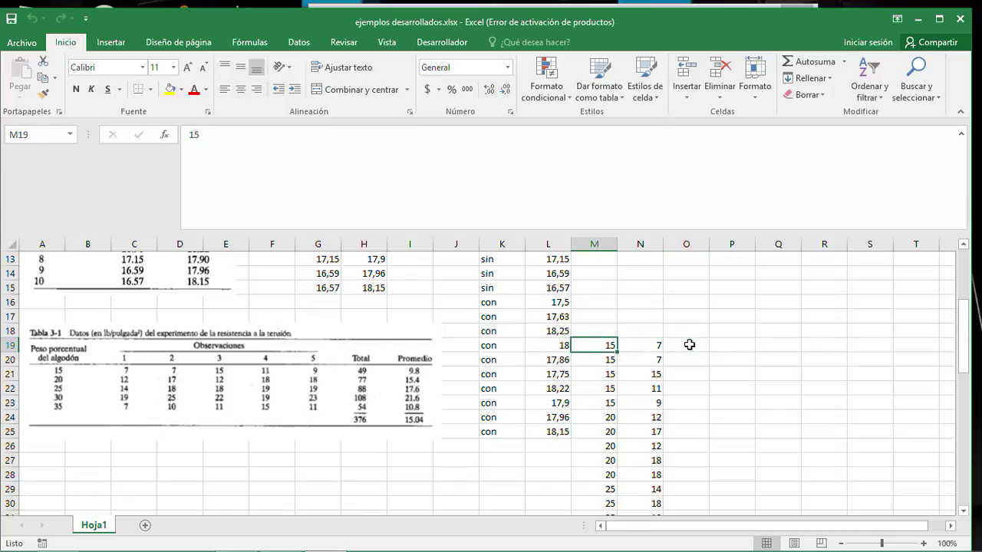
Look over the stacked tensile strength data in columns M and N down to row 43 and return to Tabla 3-1.
scroll(689, 346, "down", 10)
scroll(689, 374, "up", 4)
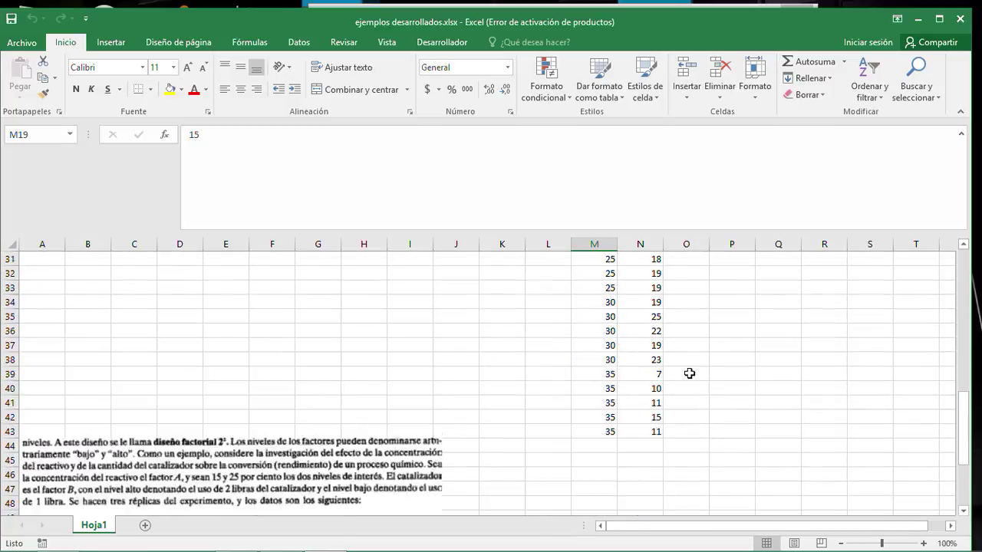
scroll(689, 374, "up", 5)
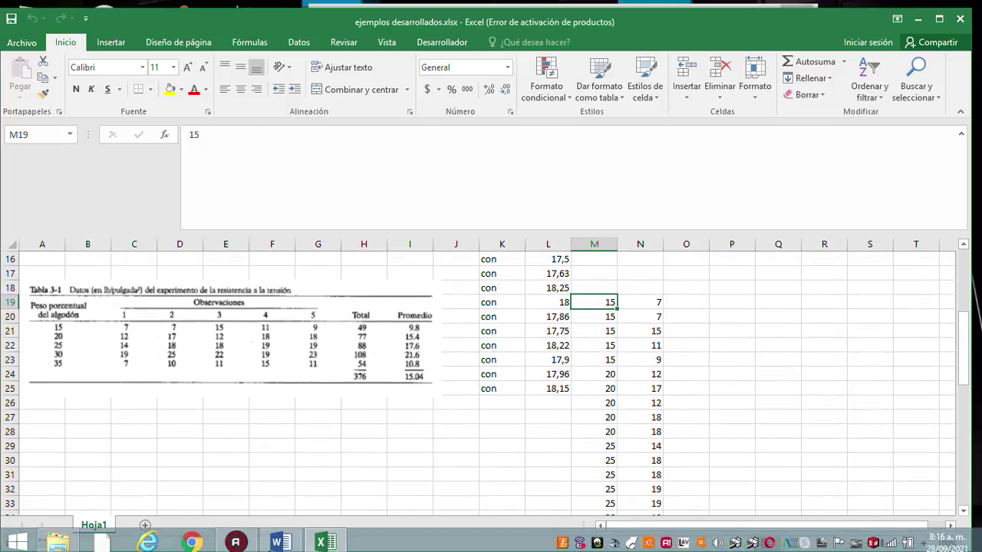
Switch to the Word document, go back to Tabla 3-6, maximize the window and examine the data, residuals and collection order of example 3-1.
left_click(275, 540)
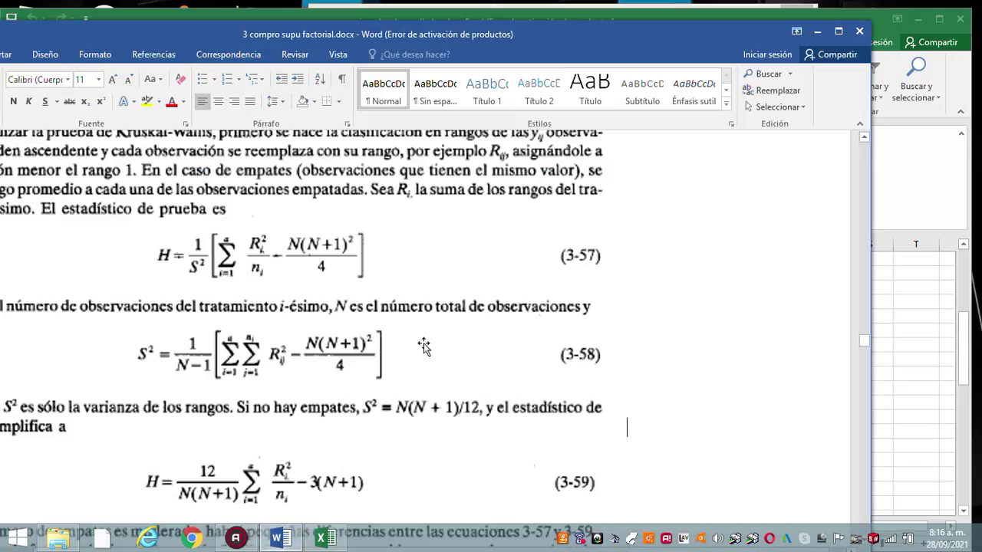
scroll(424, 346, "up", 10)
scroll(425, 346, "up", 15)
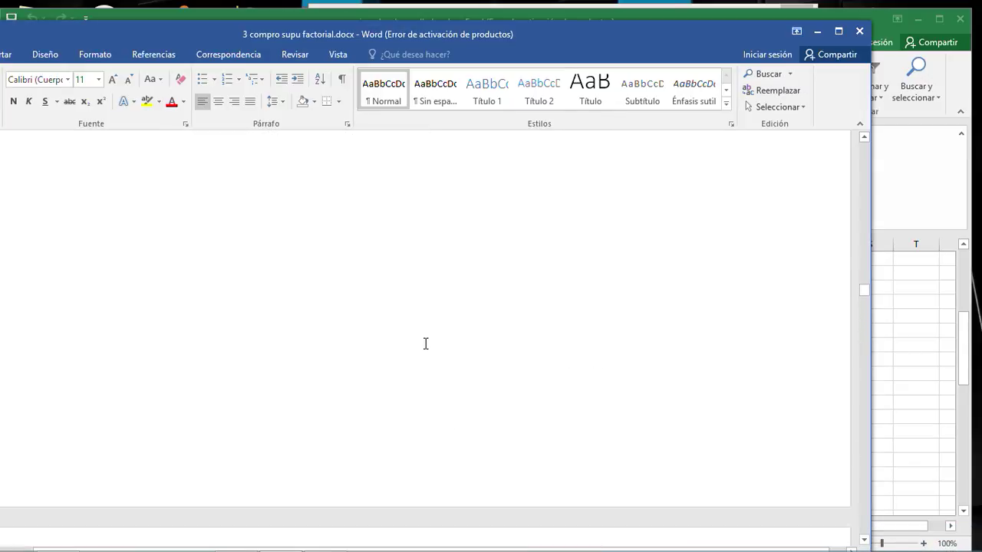
scroll(423, 346, "up", 15)
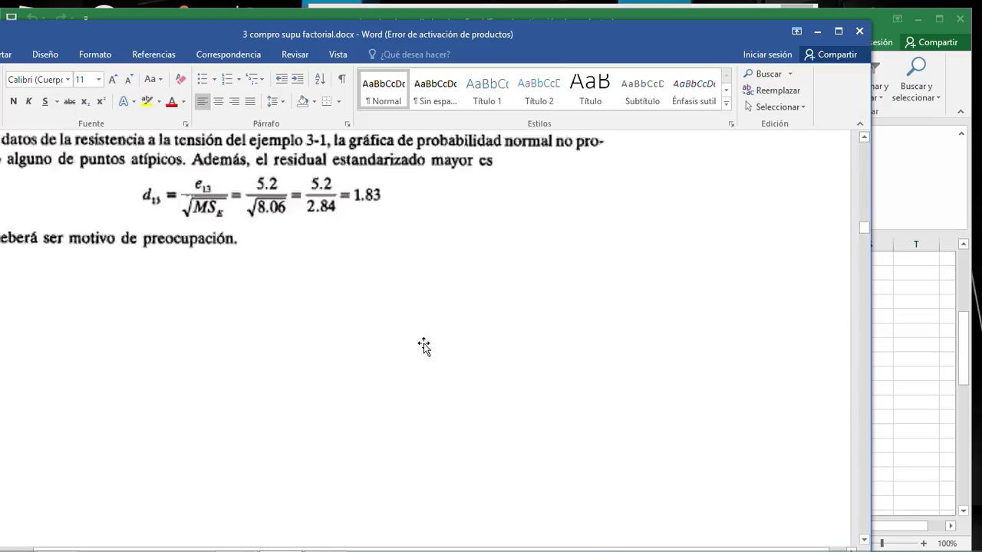
scroll(423, 343, "down", 3)
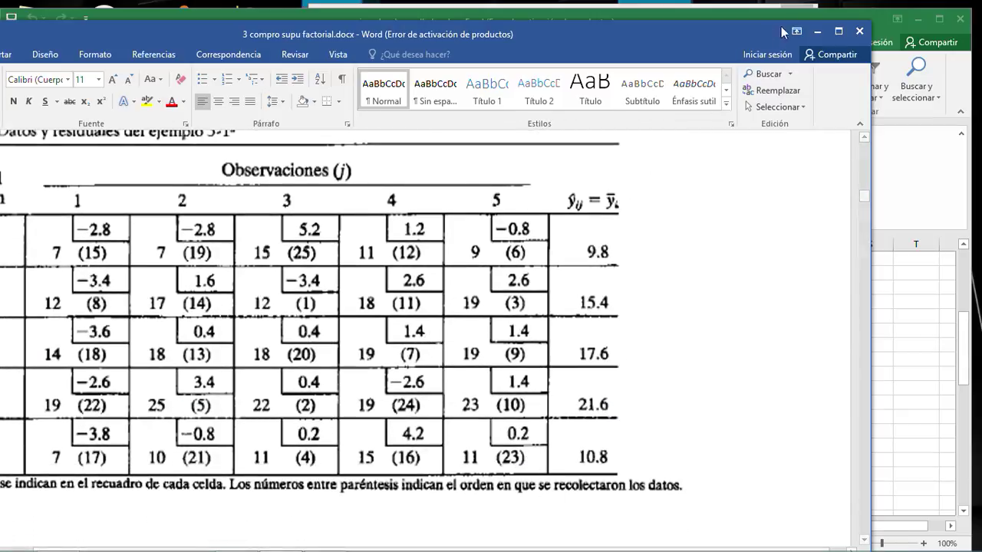
left_click(839, 31)
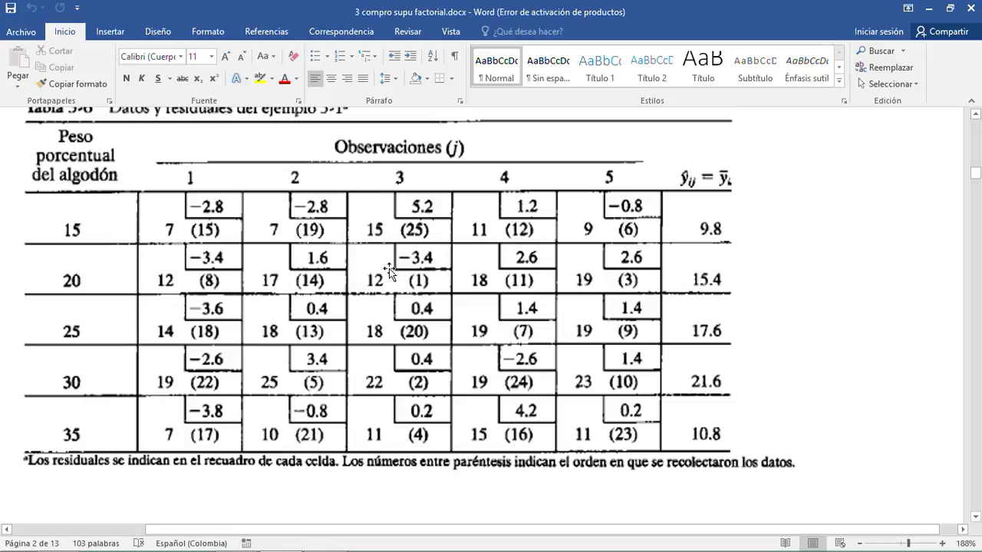
scroll(409, 277, "up", 1)
scroll(408, 277, "down", 1)
Switch back to the Excel workbook and look through its example tables and stacked data for the observations' collection order.
left_click(325, 538)
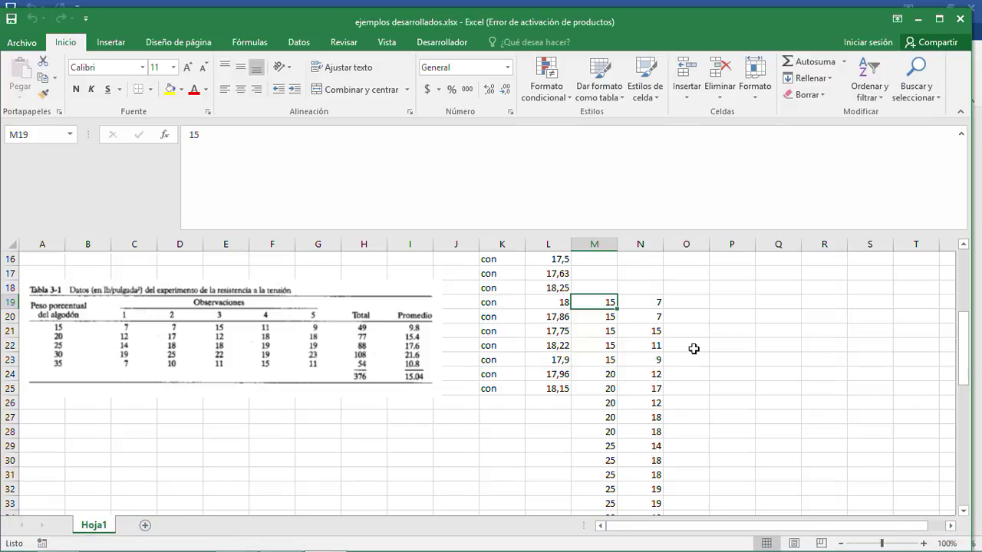
scroll(694, 349, "up", 1)
scroll(694, 349, "up", 4)
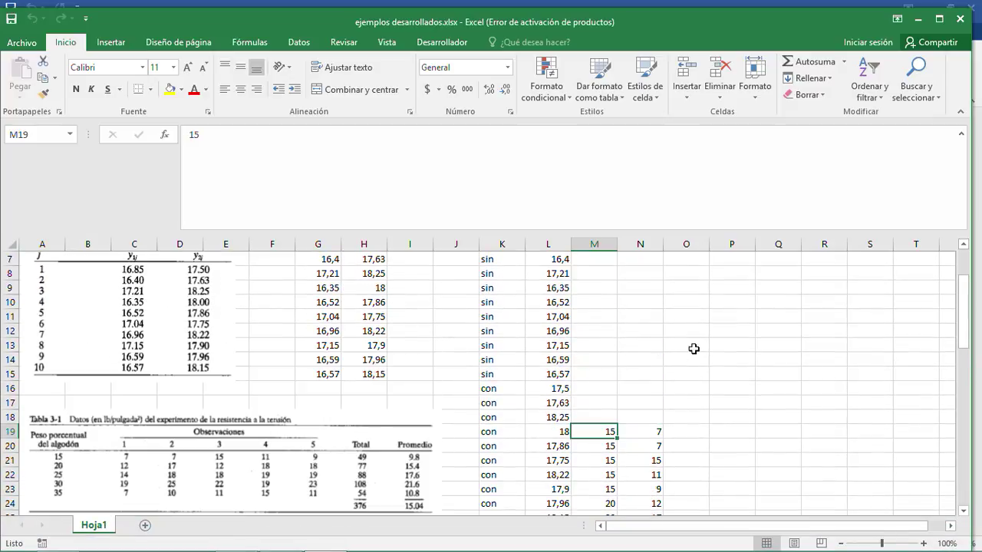
scroll(693, 349, "down", 6)
scroll(694, 350, "down", 15)
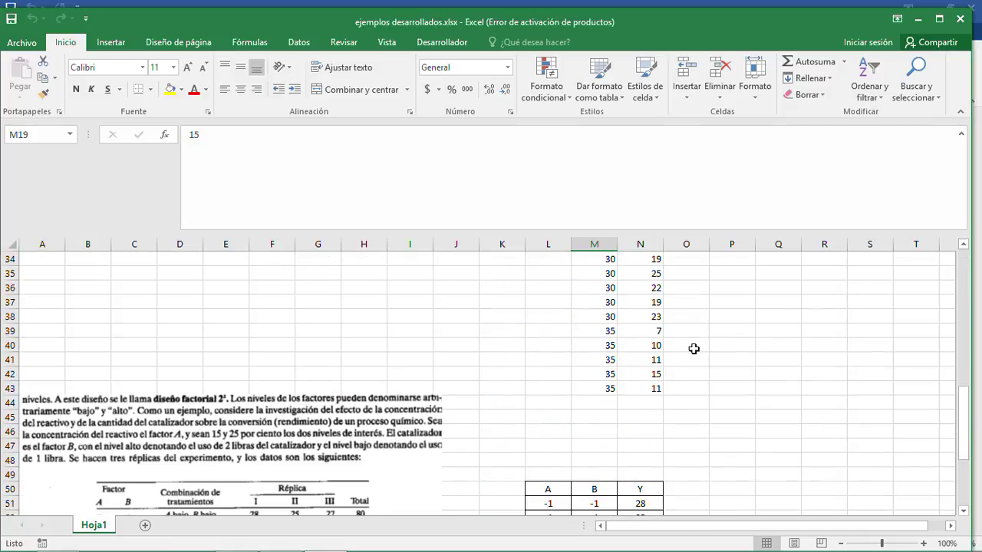
scroll(693, 349, "up", 7)
scroll(693, 349, "up", 14)
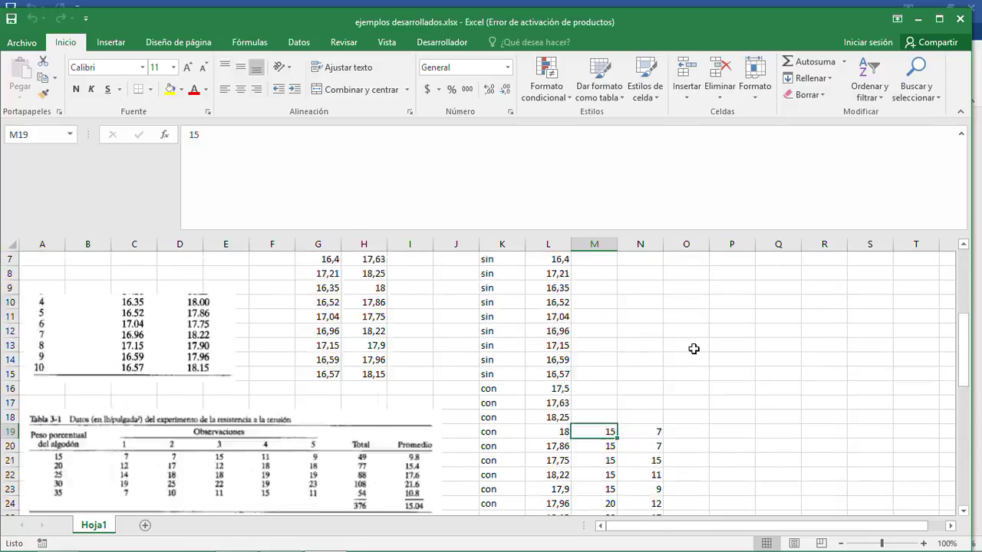
scroll(693, 349, "down", 3)
scroll(675, 341, "up", 3)
scroll(676, 342, "down", 5)
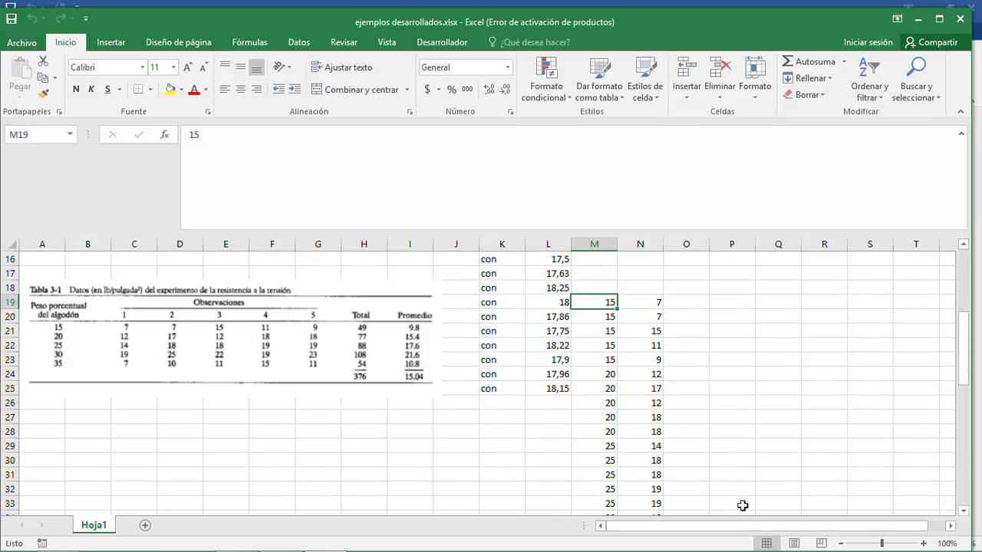
left_click_drag(741, 528, 682, 530)
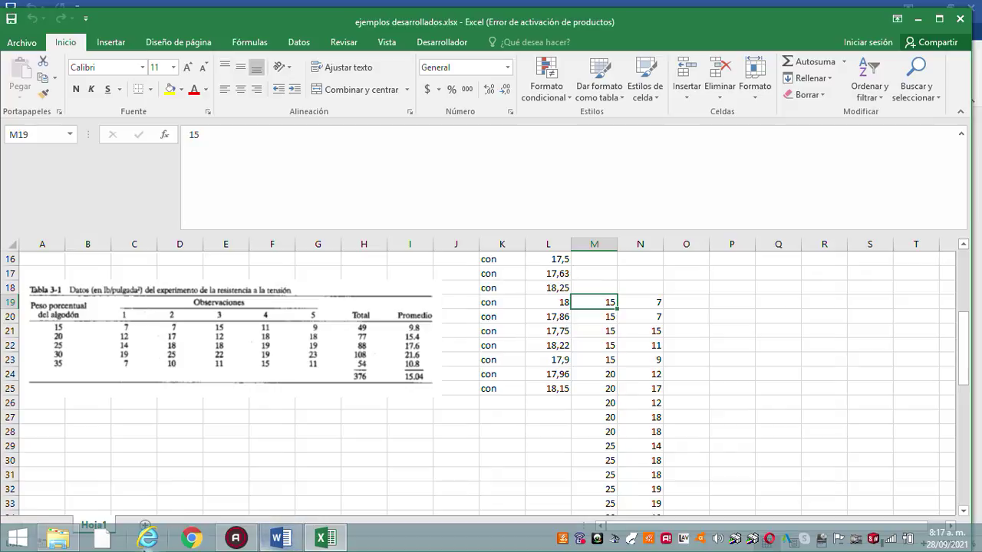
Try to open the other ejemplos desarrollados.xlsx from the parent doe dragados folder, and dismiss the resulting notice.
left_click(58, 538)
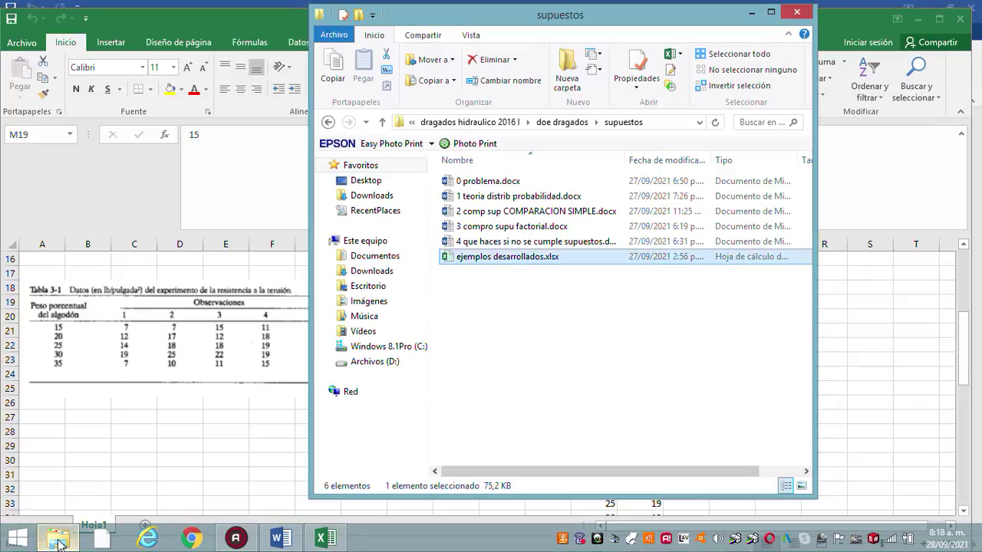
left_click(383, 122)
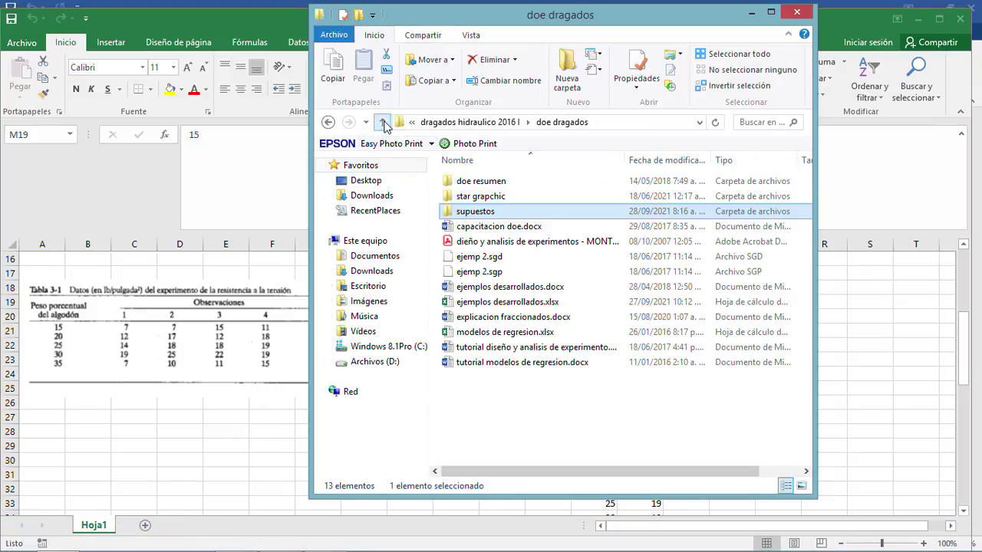
double_click(505, 302)
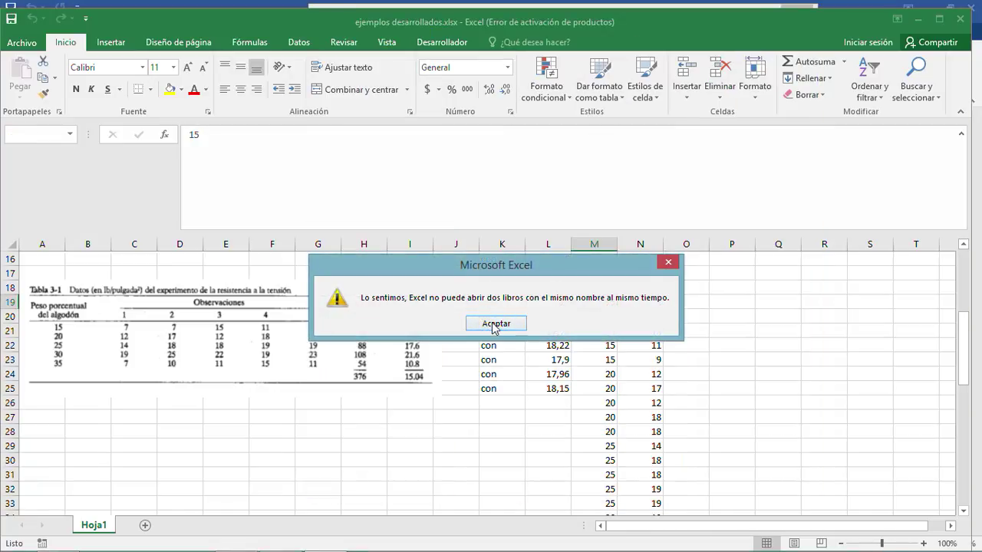
left_click(668, 262)
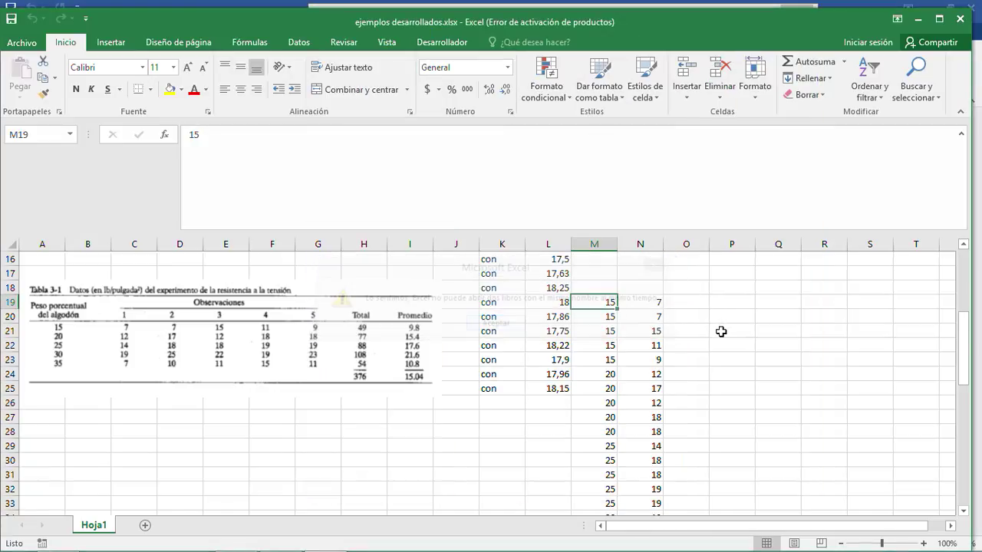
Look over the worksheet again from the two-sample data to the factorial design example and return to Tabla 3-1.
scroll(718, 330, "up", 5)
scroll(720, 329, "down", 6)
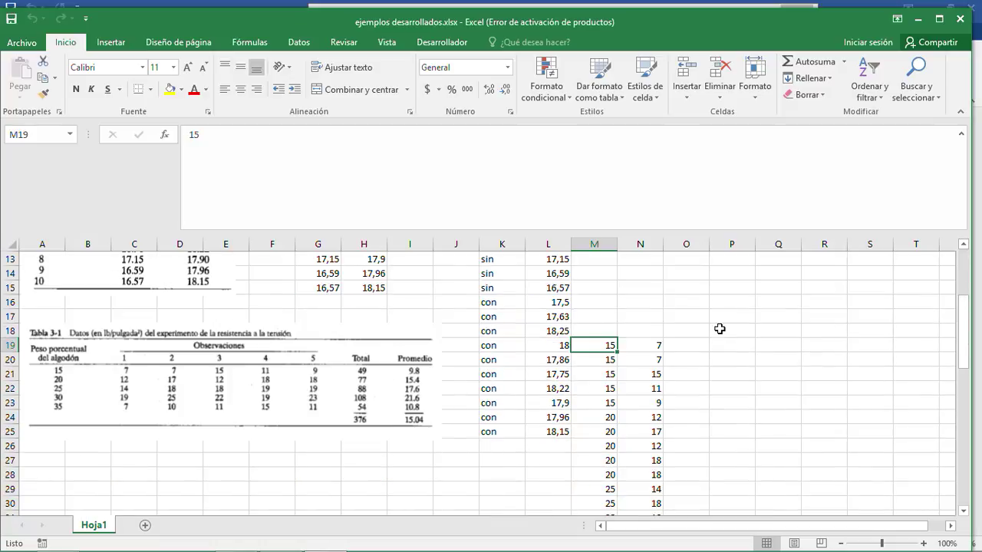
scroll(720, 329, "up", 2)
scroll(720, 328, "up", 1)
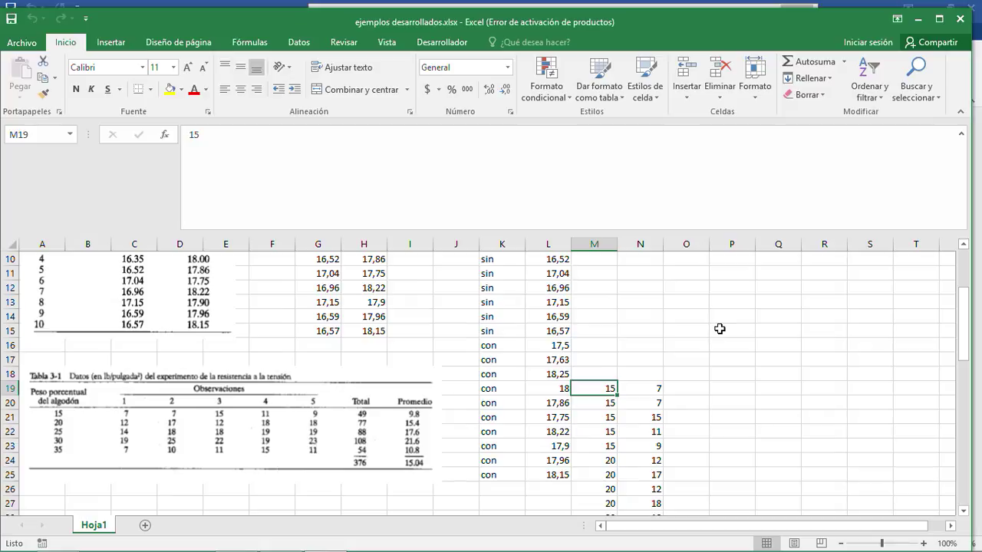
scroll(720, 329, "down", 11)
scroll(711, 328, "up", 2)
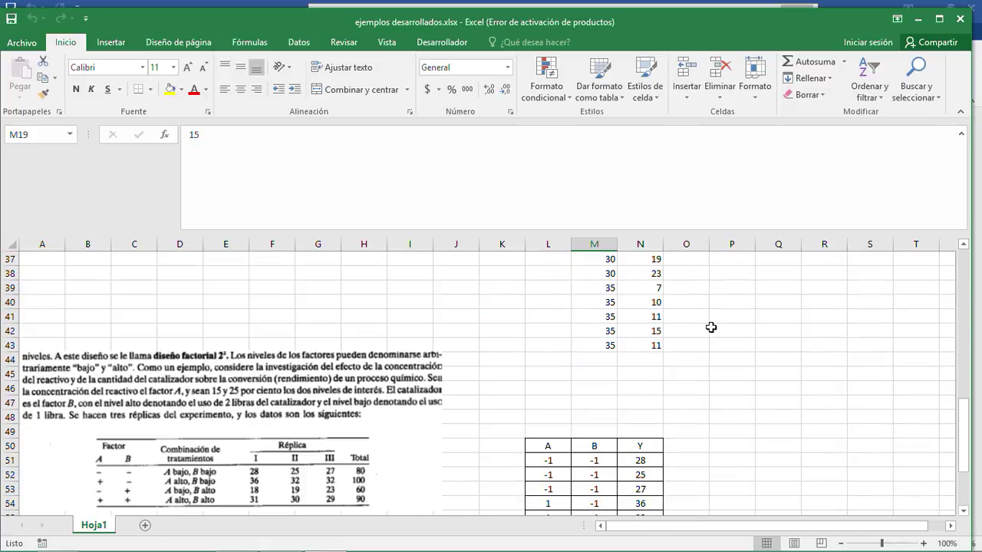
scroll(711, 327, "down", 5)
scroll(710, 328, "up", 15)
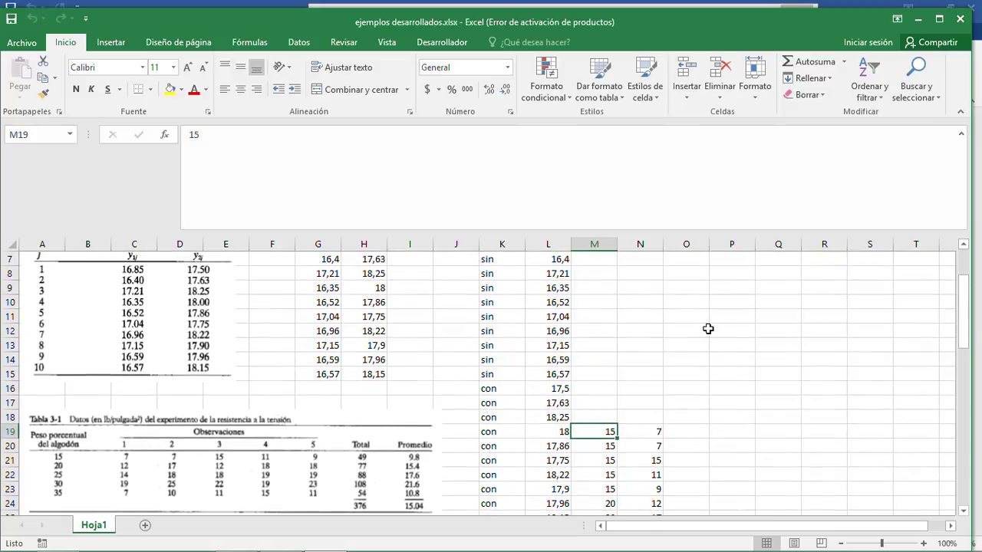
scroll(708, 329, "up", 2)
scroll(708, 328, "down", 4)
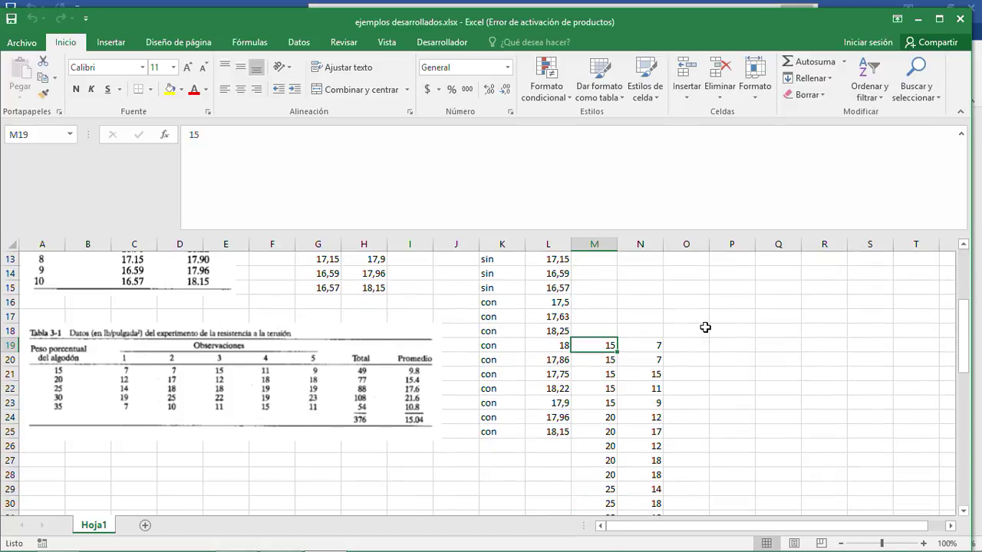
Copy the stacked cotton percentage and strength data in M19:N43 to the columns starting at R19.
scroll(708, 328, "down", 12)
scroll(688, 336, "up", 9)
scroll(688, 336, "up", 2)
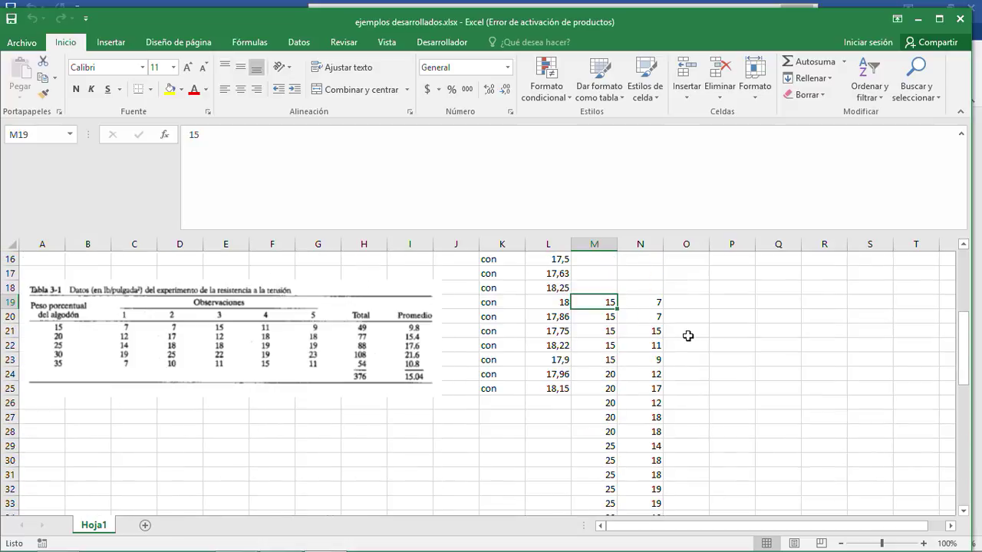
left_click_drag(697, 527, 545, 526)
scroll(441, 428, "down", 12)
scroll(439, 427, "up", 6)
scroll(439, 427, "up", 7)
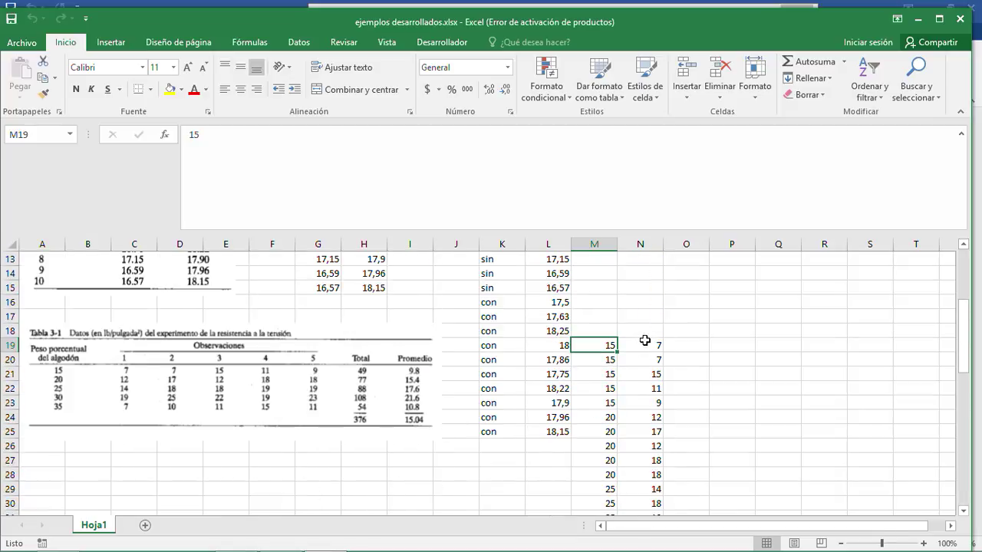
mouse_move(644, 341)
left_mouse_down()
mouse_move(645, 511)
mouse_move(645, 475)
left_mouse_up()
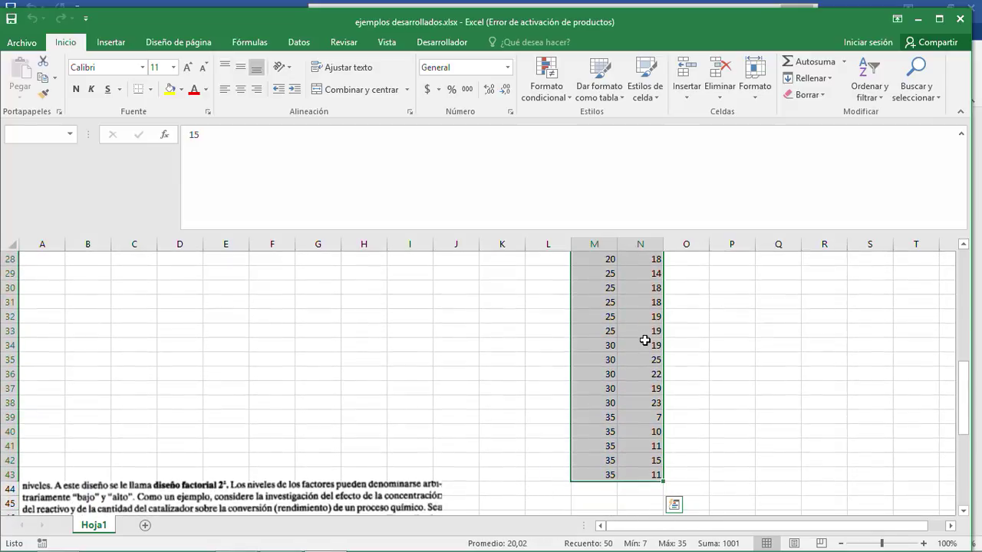
key("ctrl+c")
key("Right")
key("Right")
key("Right")
key("Right")
key("Right")
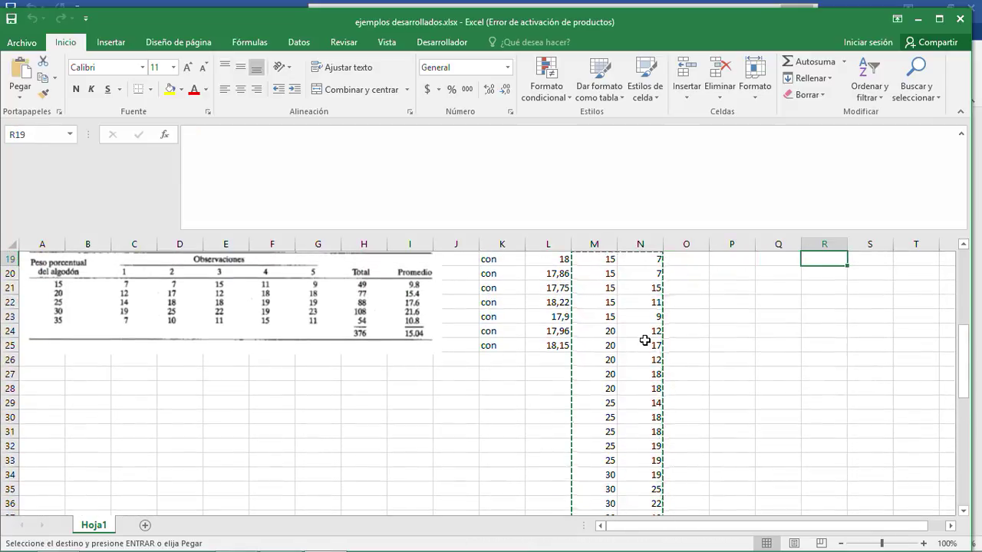
key("ctrl+v")
Add the headers porcentaje in R18, resistencia in S18 and orden in Q18 above the copied data.
key("Up")
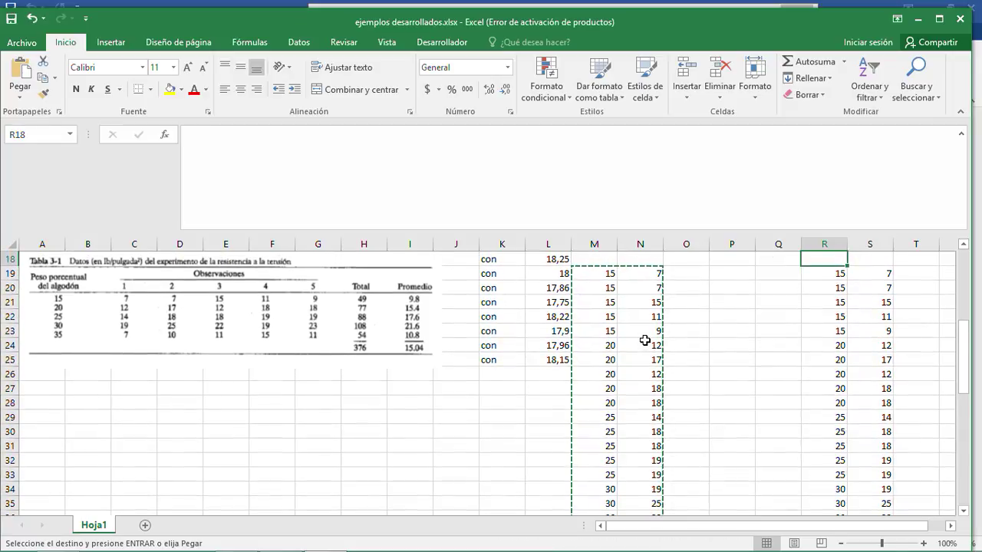
type("porcentaje")
key("Tab")
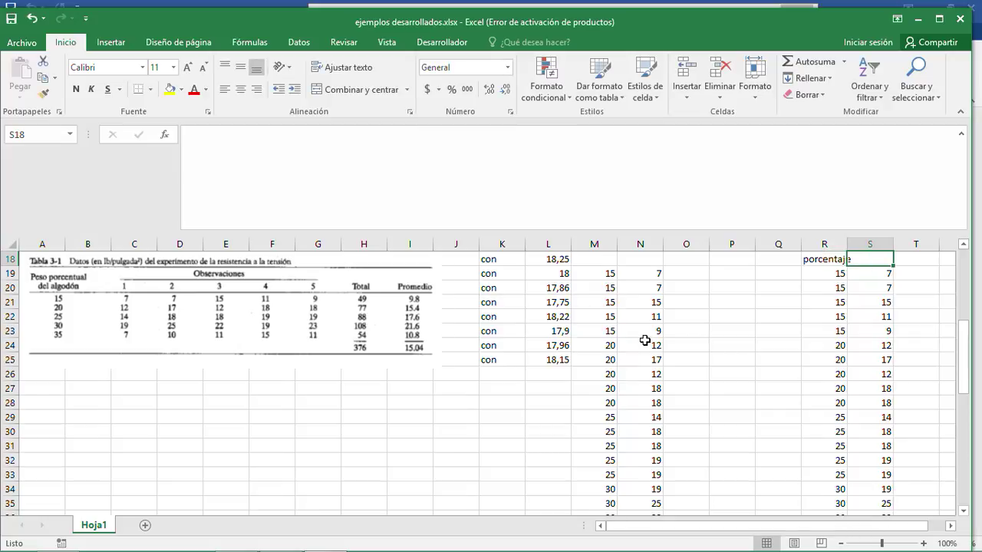
type("resistencia")
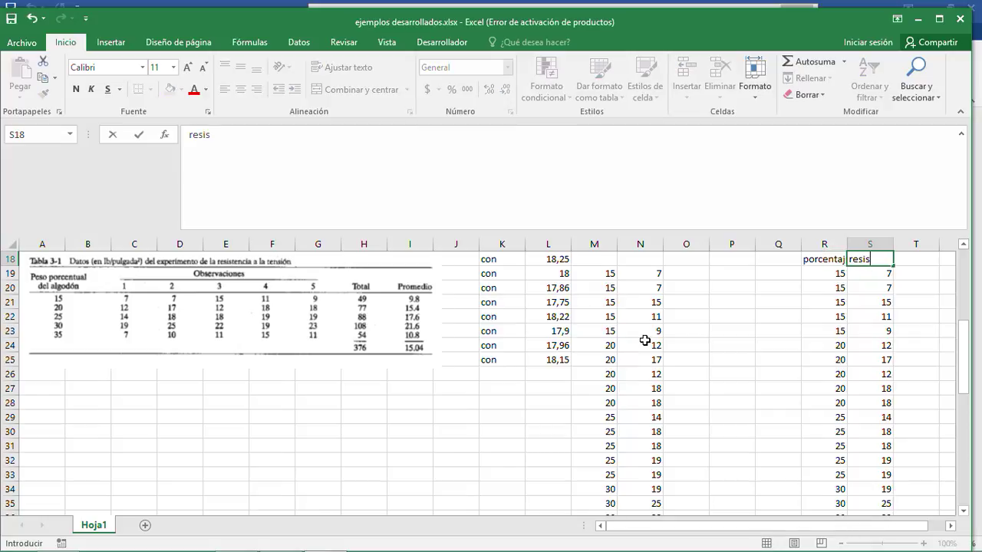
key("Left")
key("Left")
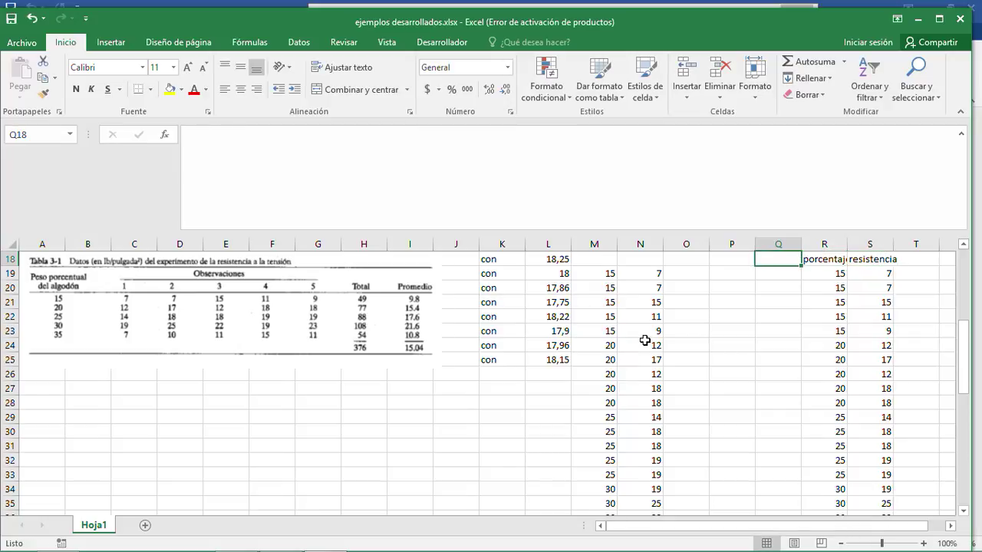
type("orden")
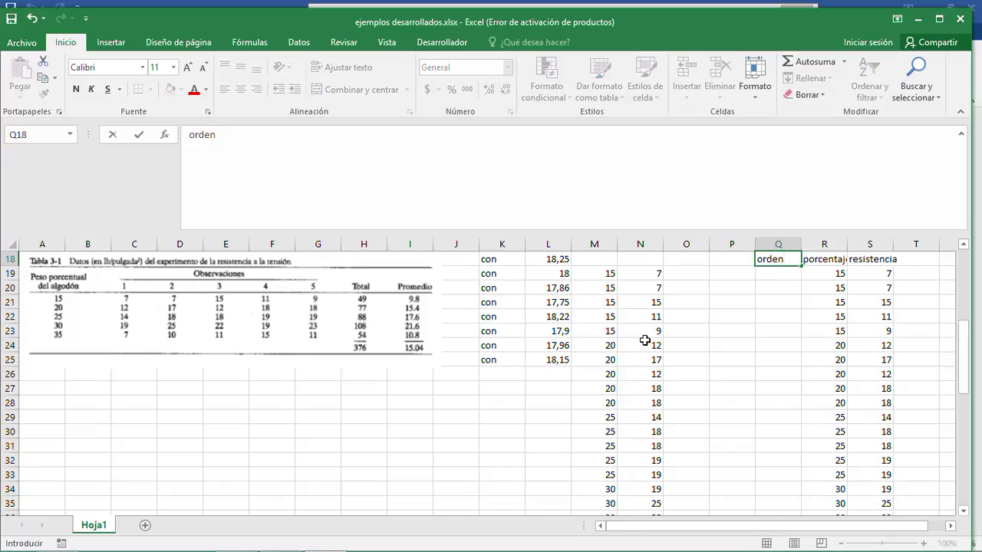
key("Return")
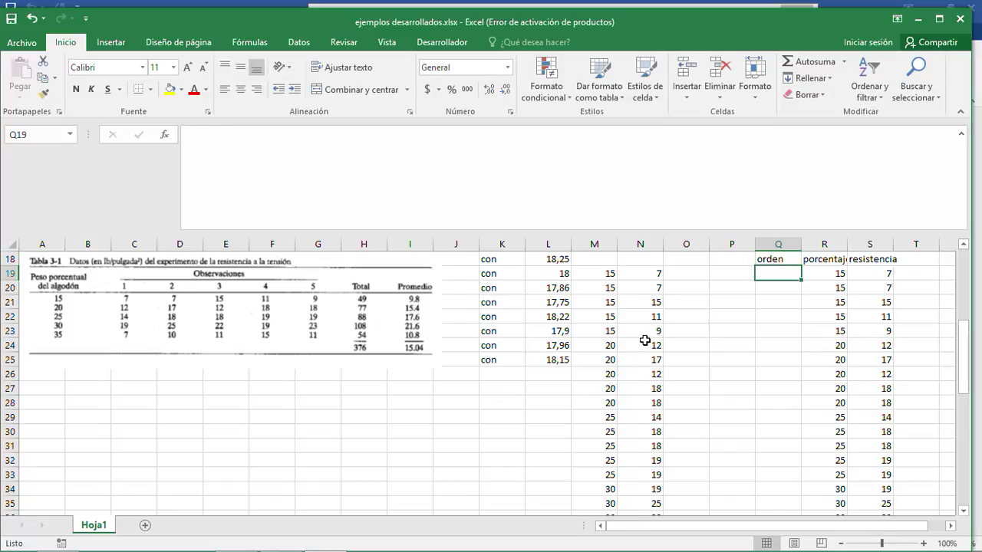
Arrange the Word document with Tabla 3-6 and the Excel workbook side by side, each filling half the display.
left_click(732, 286)
left_click(775, 276)
key("super+Down")
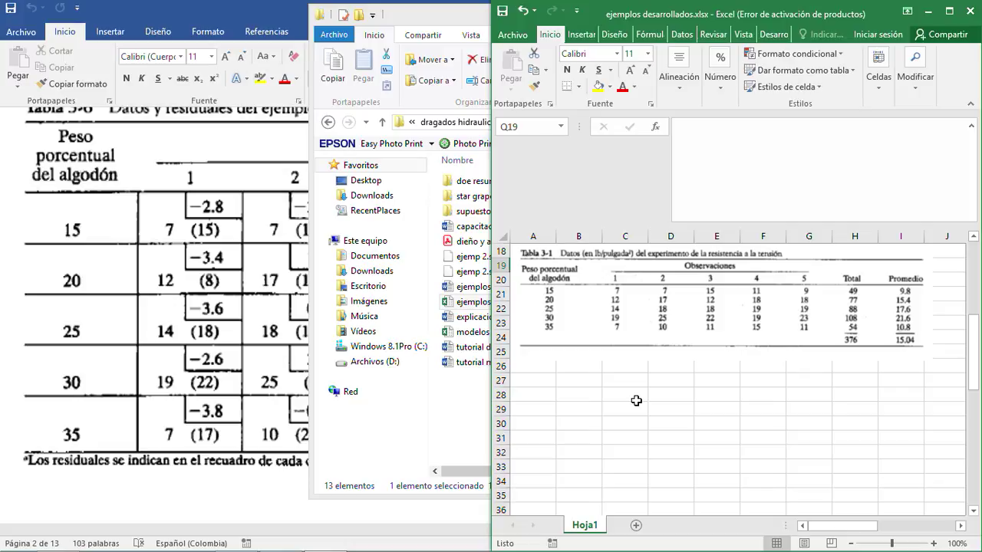
left_click(88, 348)
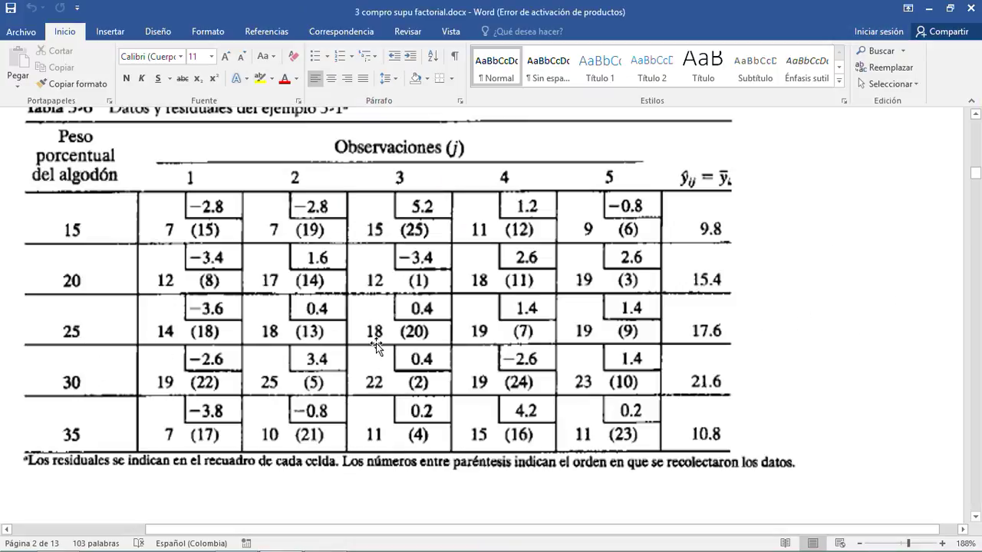
key("super+Left")
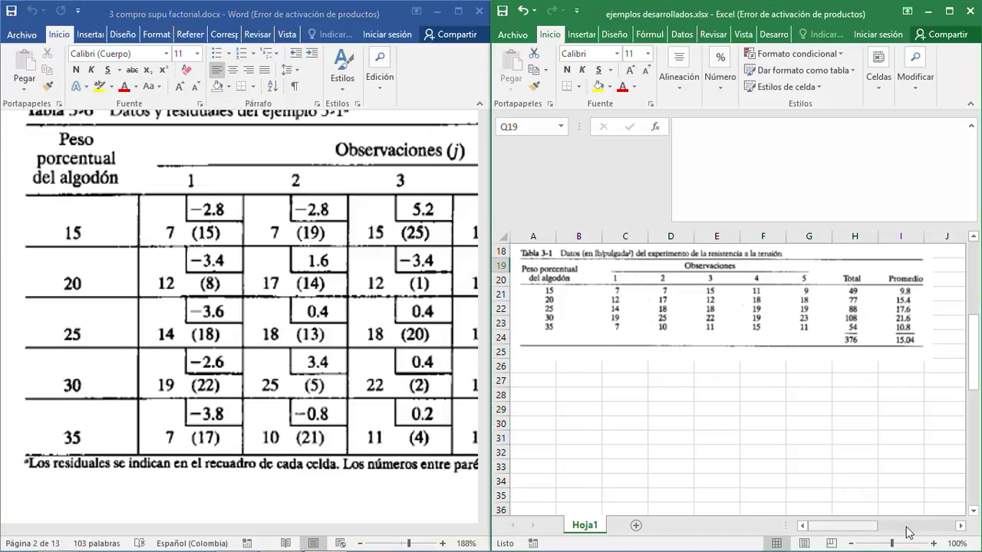
Enter the collection orders 15, 19 and 25 from Tabla 3-6 in Q19:Q21 for the first three 15% observations.
left_click(960, 527)
left_click(960, 526)
left_click(961, 528)
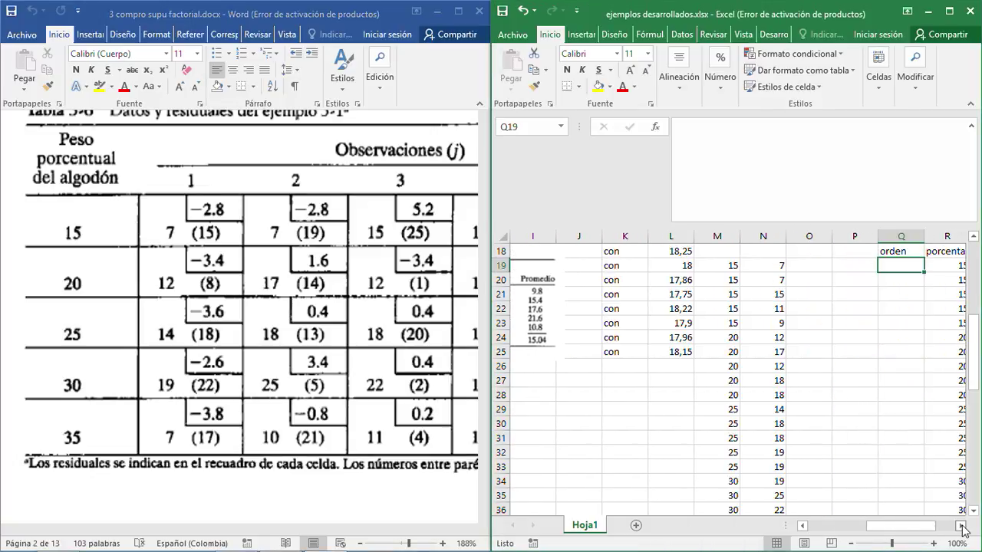
key("Down")
key("Down")
key("Up")
key("Up")
scroll(886, 289, "right", 3)
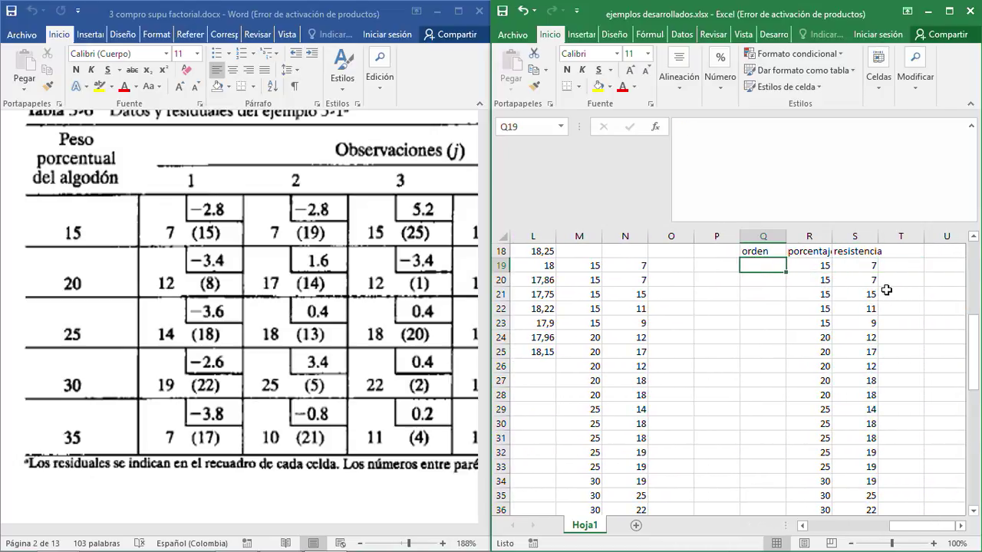
type("15")
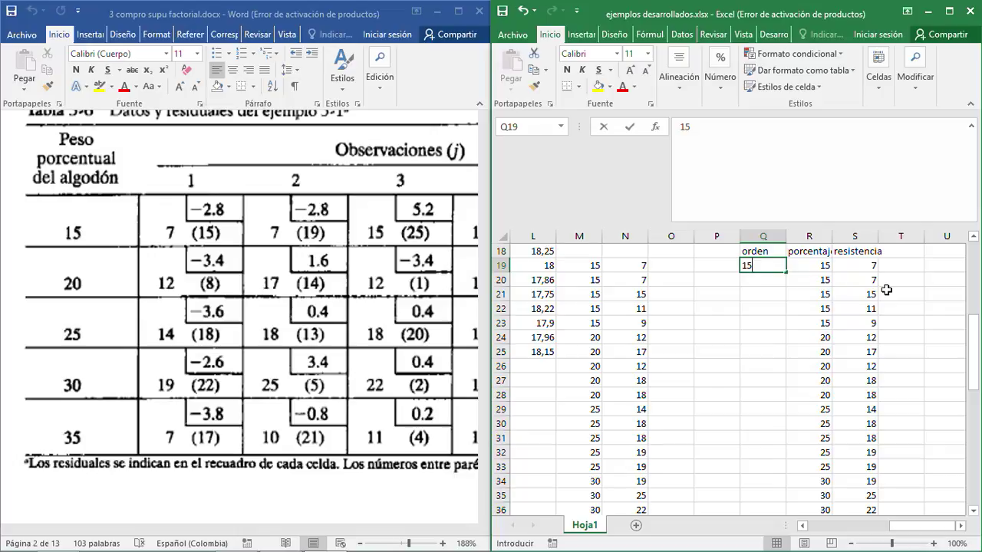
key("Return")
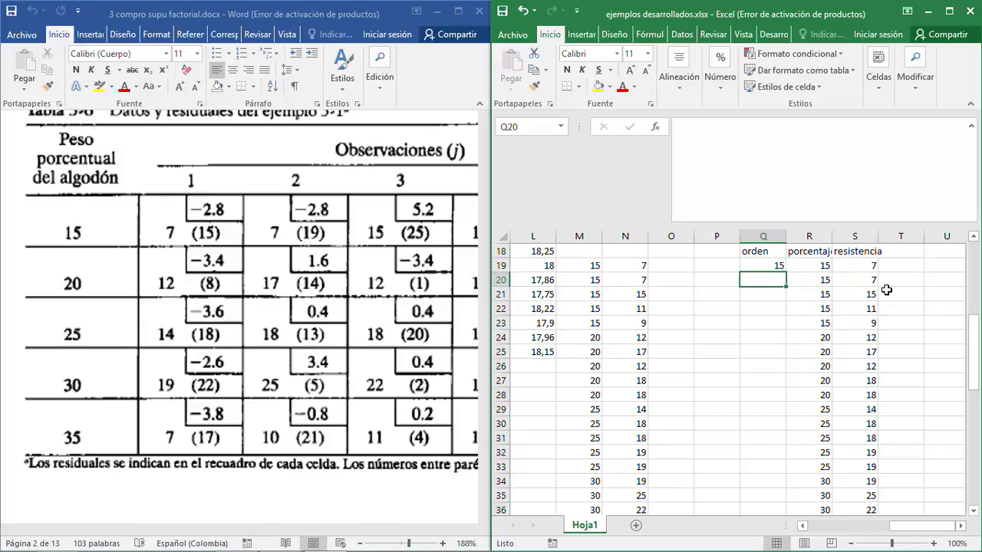
type("19")
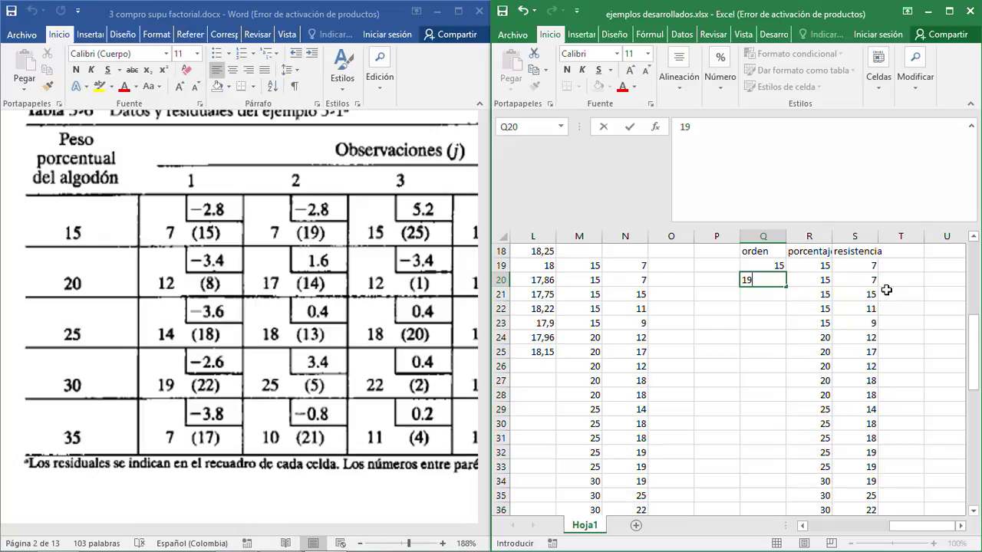
key("Return")
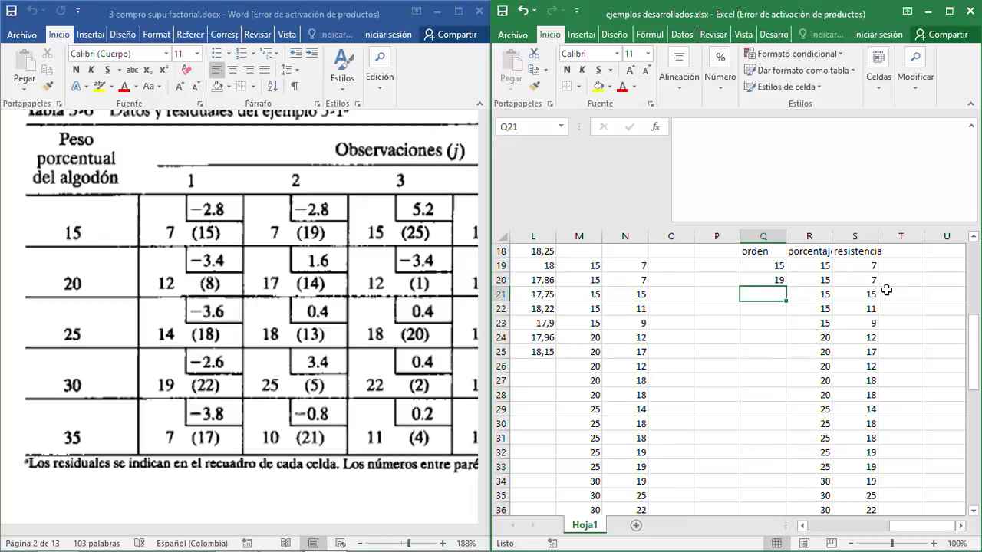
type("25")
key("Return")
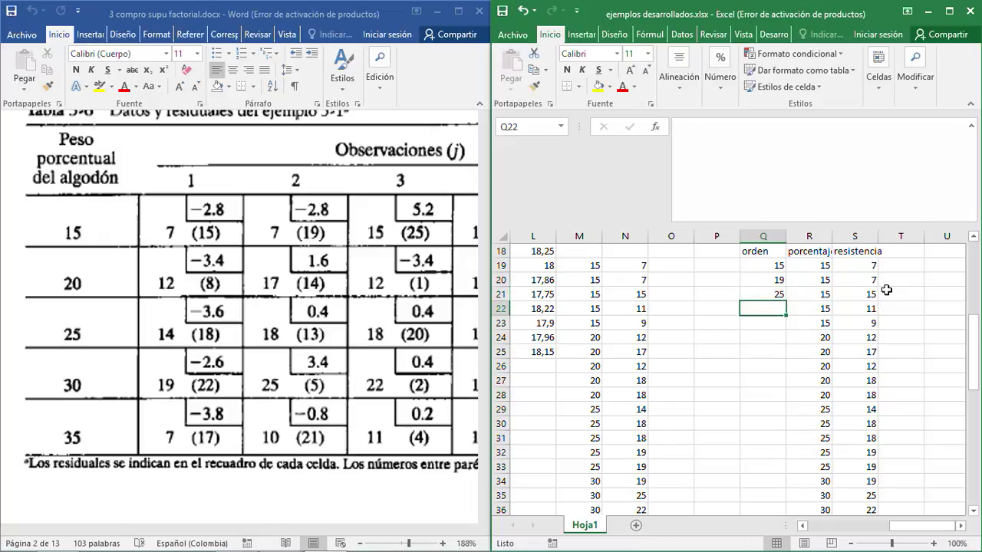
Bring all of Tabla 3-6 into view and enter the orders 12 and 6 in Q22:Q23 for the remaining 15% observations.
left_click(266, 526)
left_click_drag(253, 528, 307, 528)
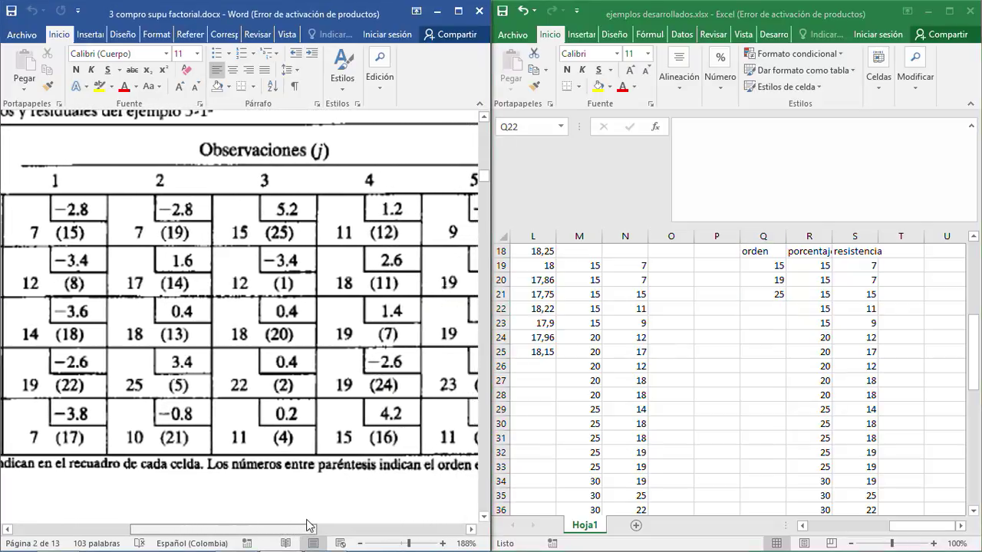
left_click(396, 545)
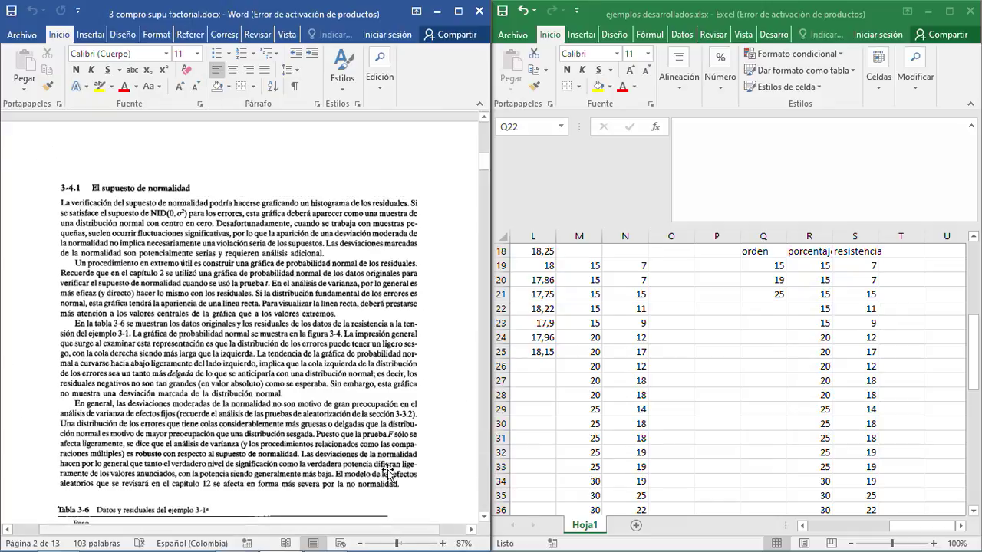
scroll(385, 474, "down", 4)
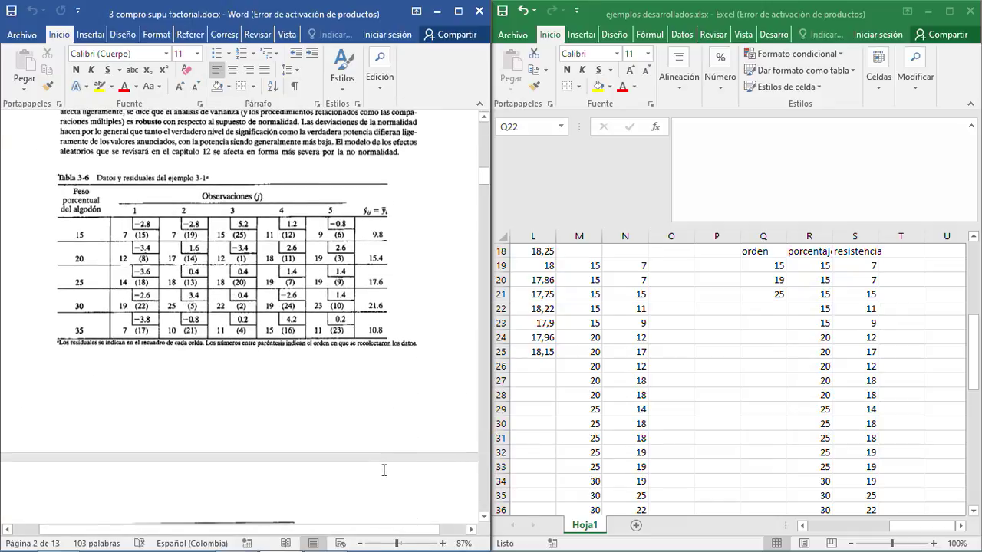
left_click(775, 313)
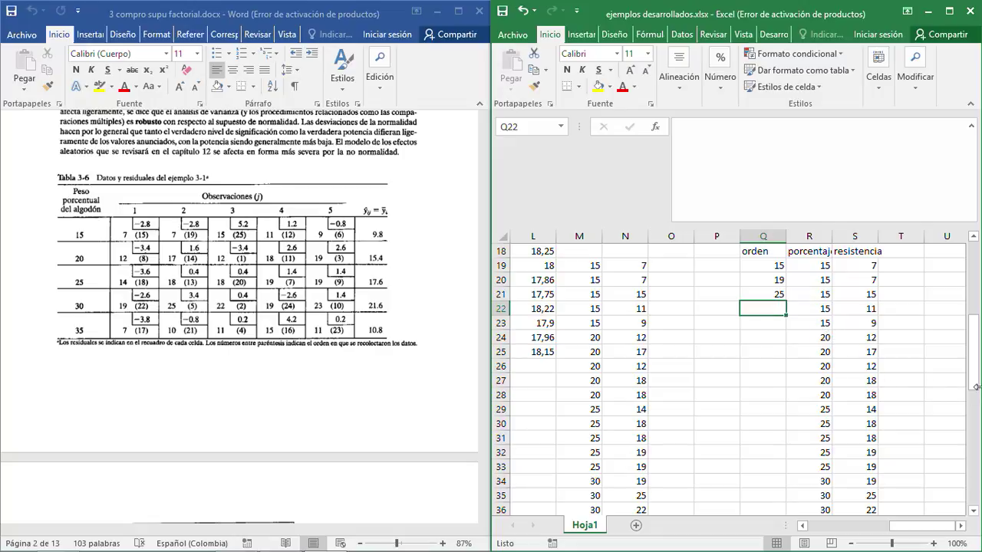
type("12")
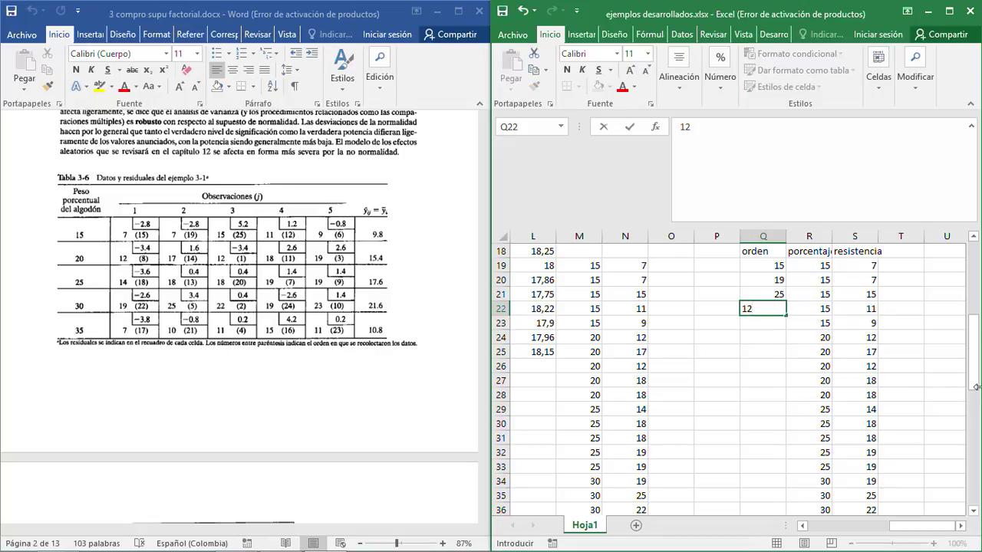
key("Return")
type("6")
key("ctrl+Return")
key("Return")
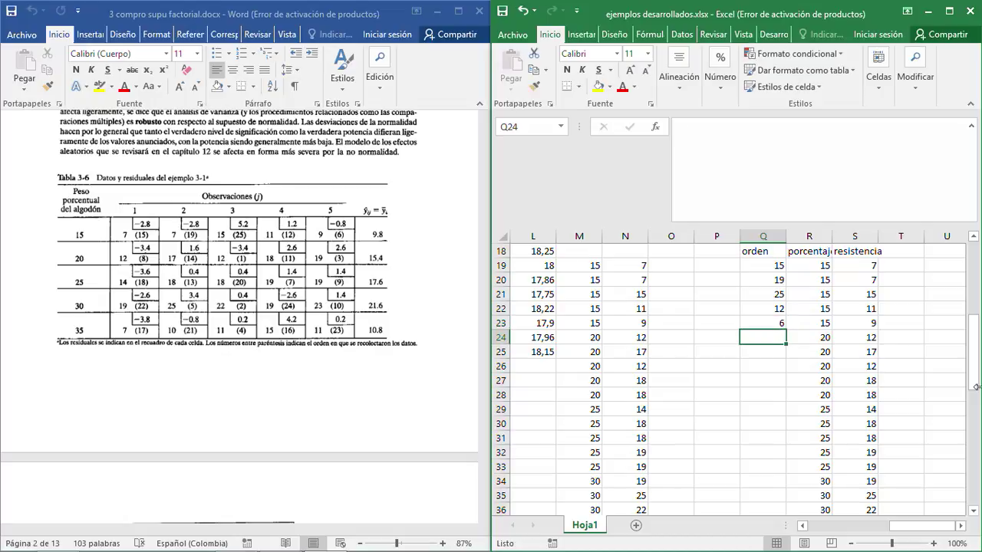
Enter the collection orders 8, 14, 1, 11 and 3 in Q24:Q28 for the 20% cotton observations.
type("8")
key("Return")
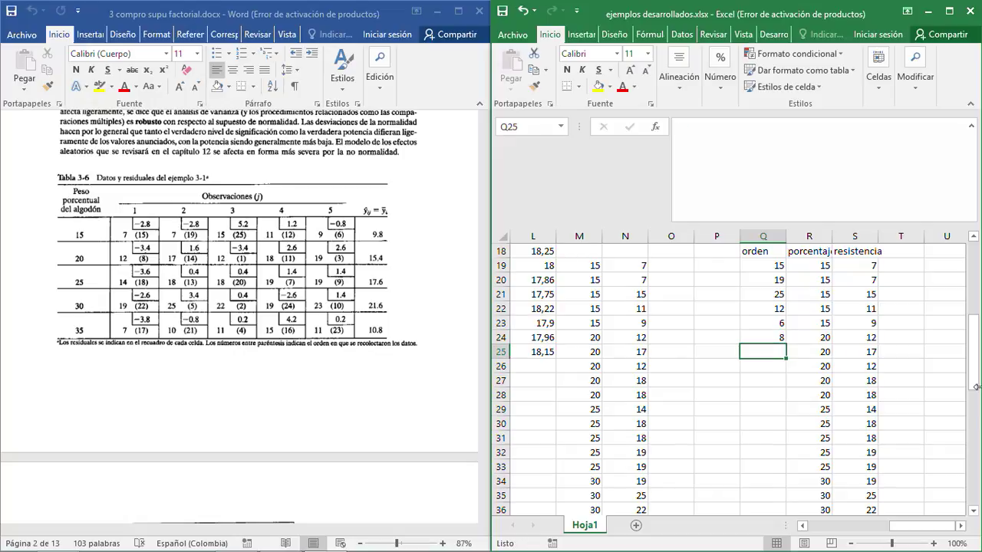
type("14")
key("Return")
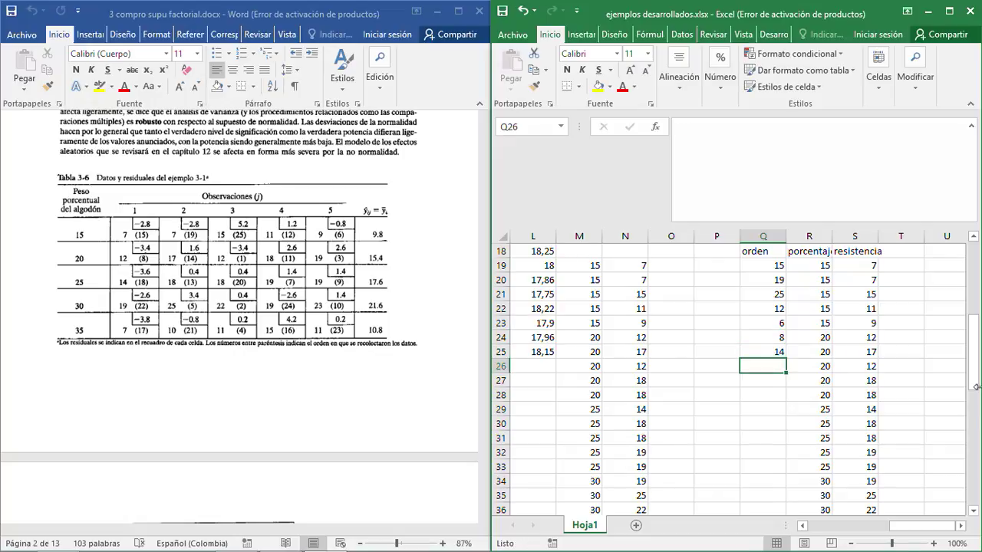
type("1")
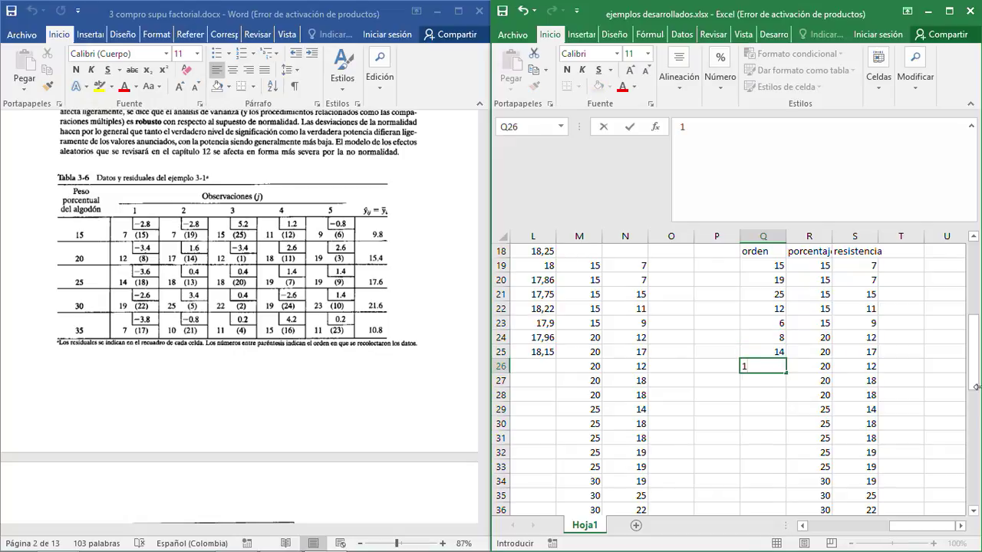
key("Return")
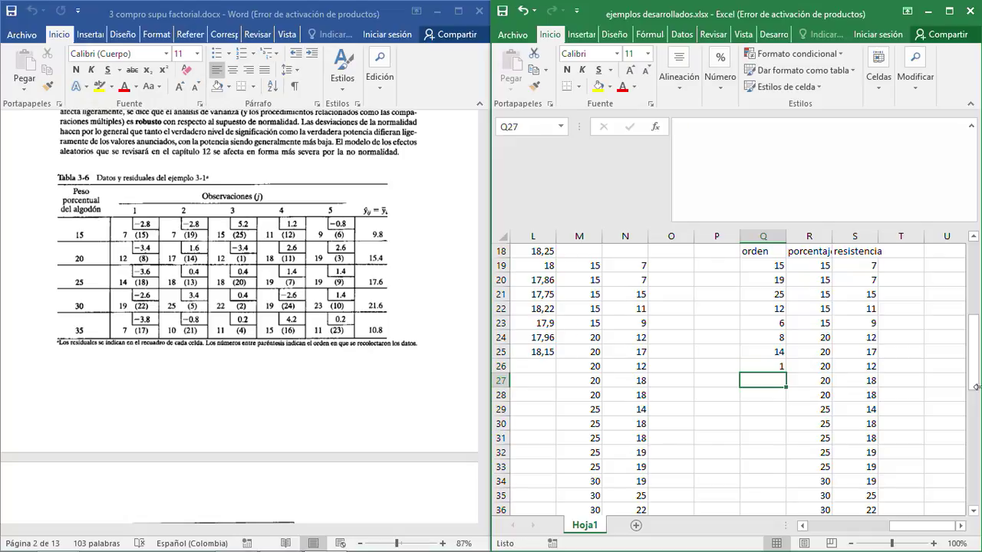
type("11")
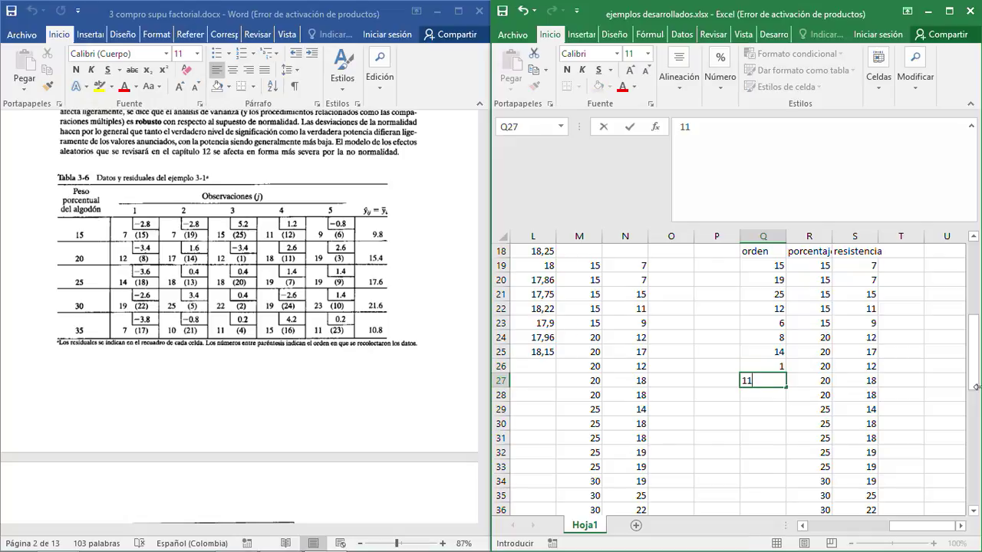
key("Return")
type("3")
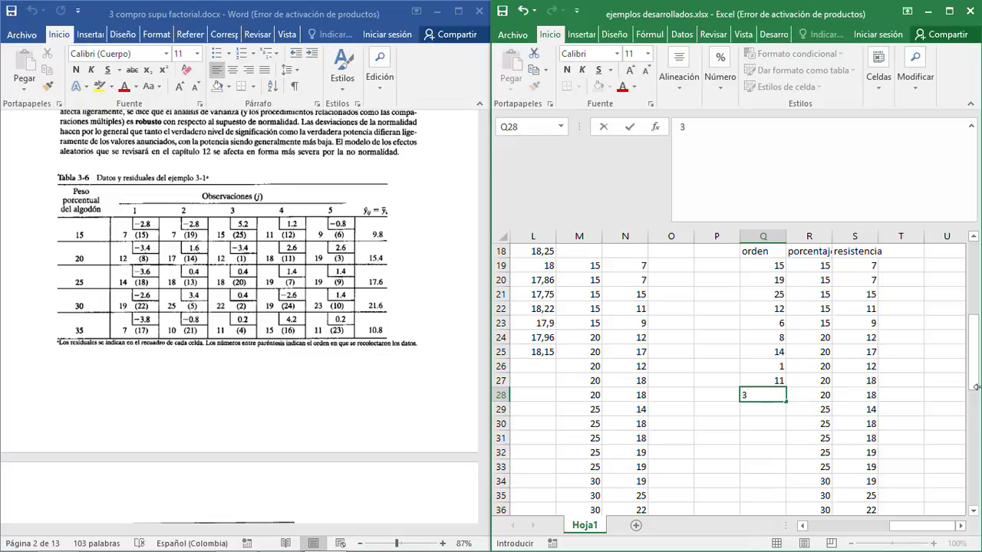
key("Return")
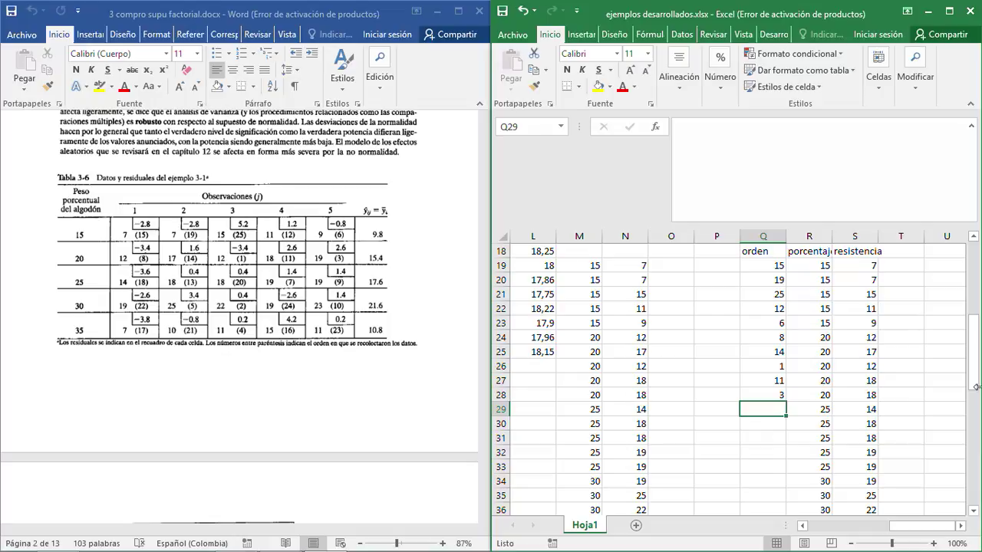
Check the strength values of the last 20% cotton rows, around row 27, against Tabla 3-6.
key("Up")
key("Up")
key("Left")
key("Left")
key("Left")
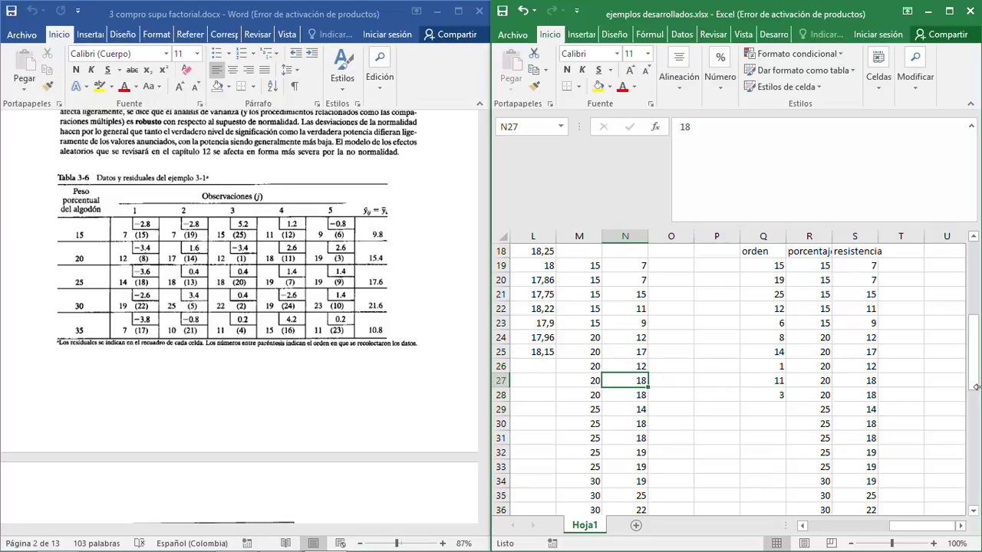
key("Right")
key("Right")
key("Right")
key("Right")
key("Right")
key("Right")
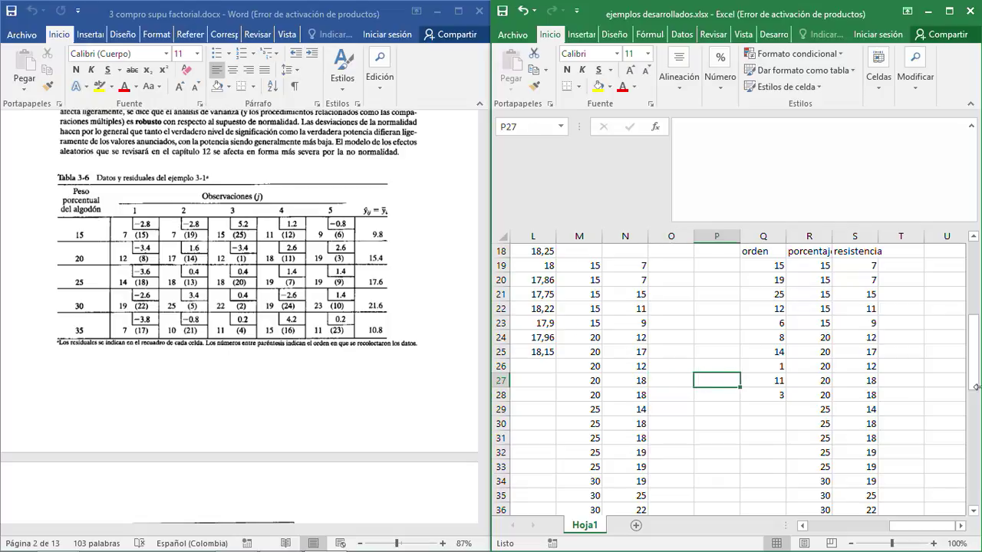
Correct the strength of the last 20% cotton observation in S28 to 19, as given in Tabla 3-6.
key("Left")
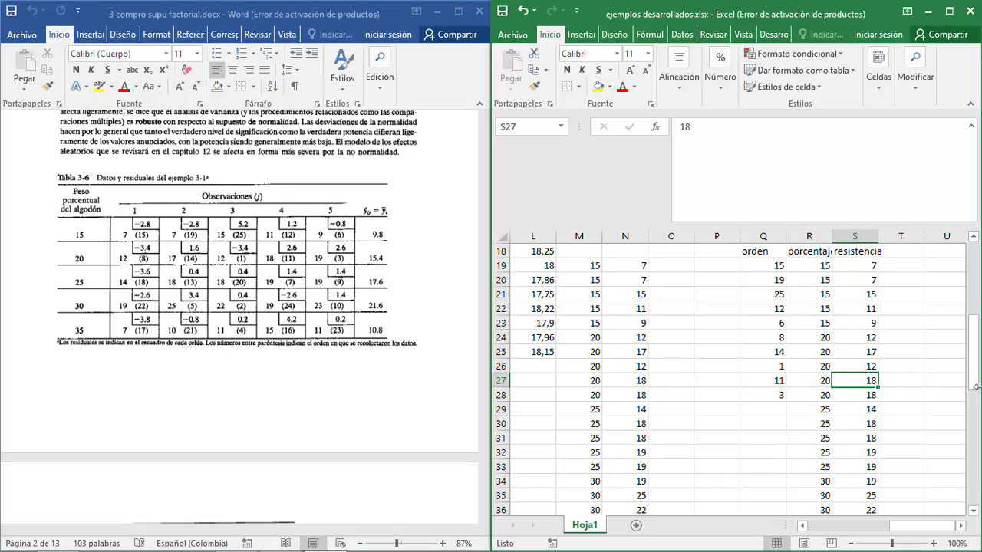
key("Up")
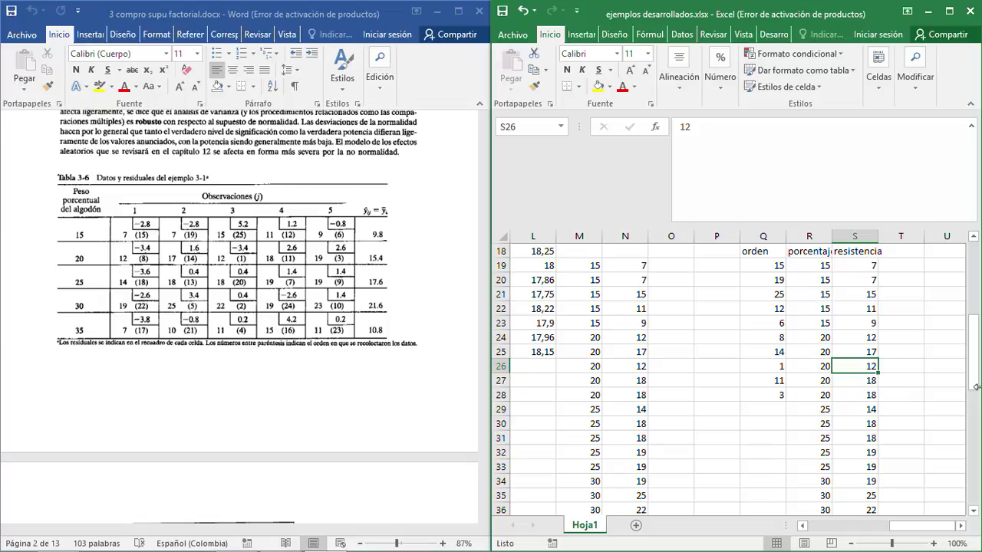
key("Down")
key("Down")
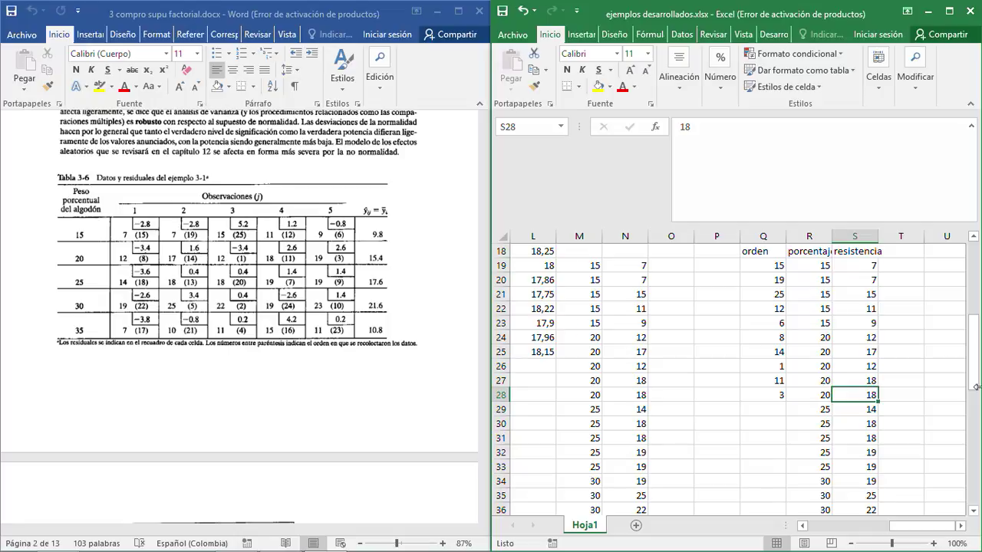
type("19")
key("Return")
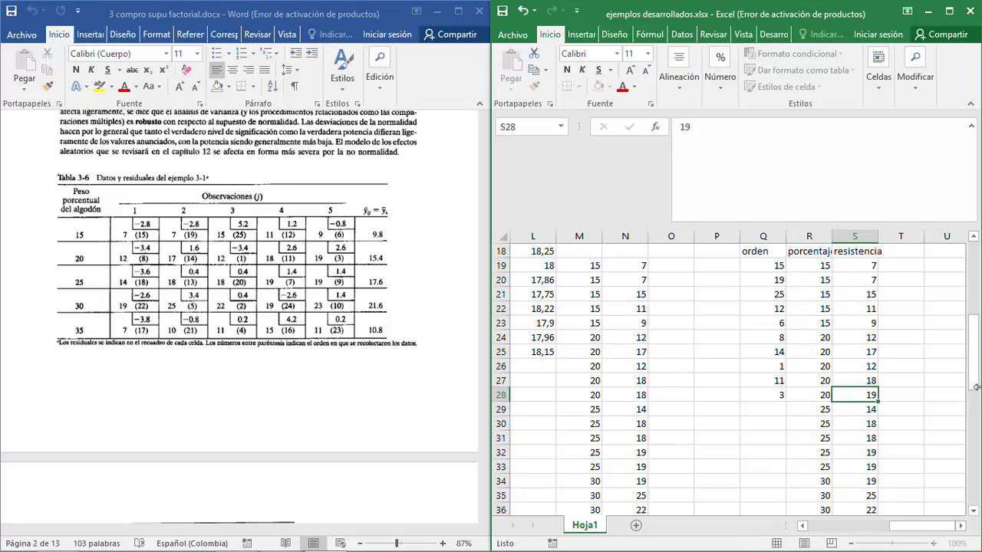
Look at the original strength data in Tabla 3-1 at the start of the sheet.
key("Left")
key("Left")
key("Left")
key("Left")
key("Left")
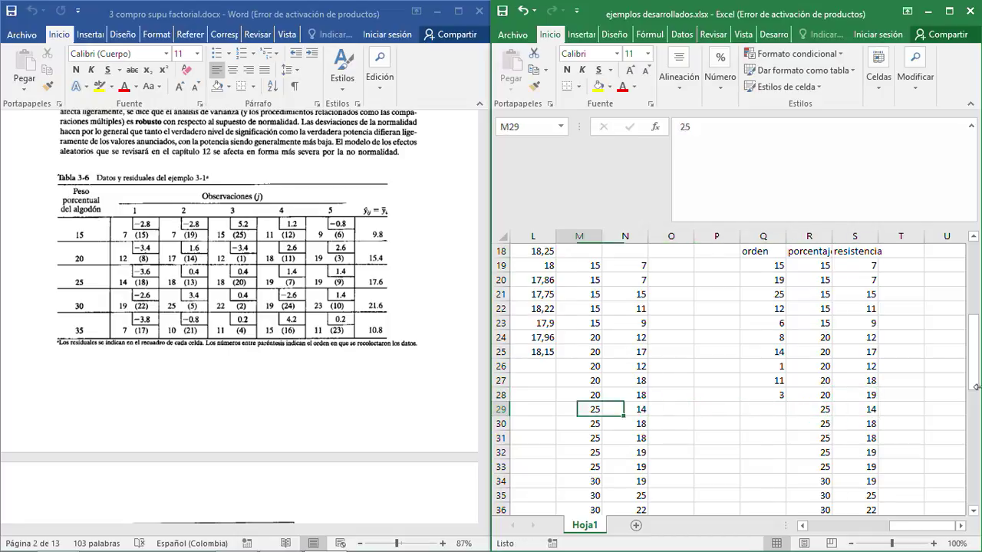
key("Home")
key("Right")
key("Right")
key("Right")
key("Right")
key("Right")
key("Right")
key("Right")
key("Right")
key("Right")
key("Right")
key("Right")
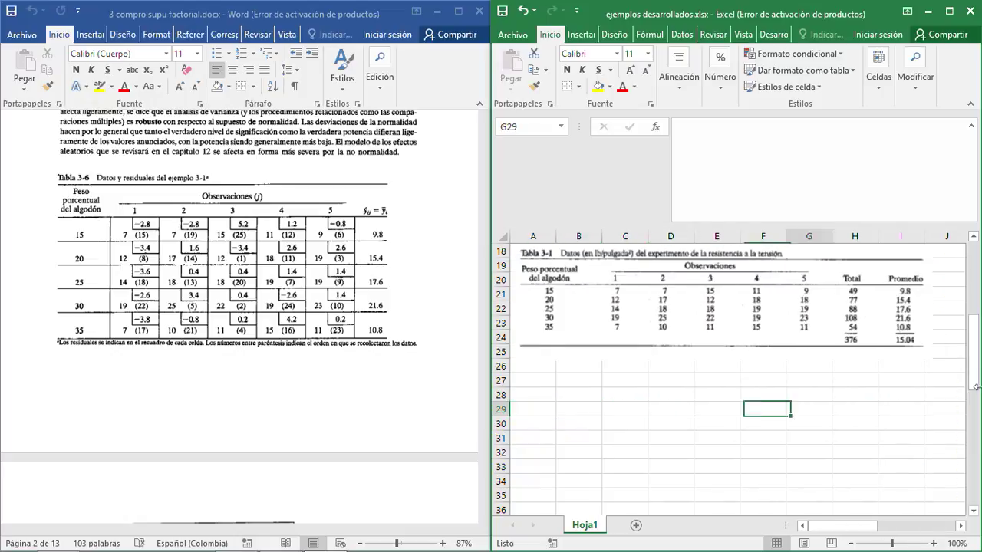
key("Down")
key("Down")
key("Down")
key("Down")
key("Down")
key("Down")
key("Down")
key("Down")
key("Down")
key("Down")
key("Down")
key("Down")
key("Down")
key("Down")
key("Down")
key("Down")
key("Down")
key("Down")
key("Down")
key("Down")
key("Down")
key("Down")
key("Down")
key("Down")
key("Down")
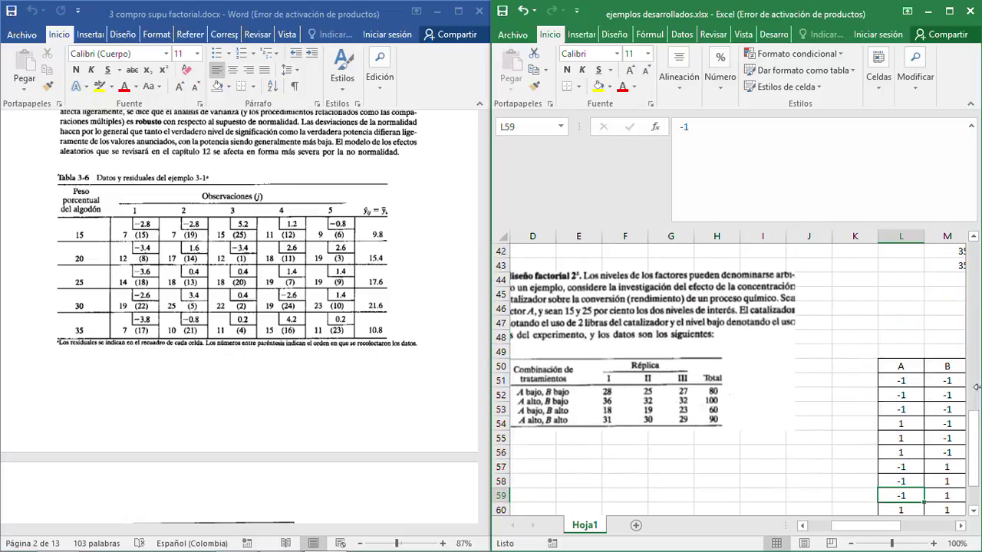
Return to the order table and check the 15% cotton strengths in S19:S23 against Tabla 3-6.
key("Up")
key("Up")
key("Up")
key("Up")
key("Up")
key("Up")
key("Up")
key("Up")
key("Up")
key("Up")
key("Right")
key("Right")
key("Right")
key("Right")
key("Right")
key("Right")
key("Right")
key("Right")
key("Right")
key("Right")
key("Right")
key("Left")
key("Left")
key("Left")
key("Left")
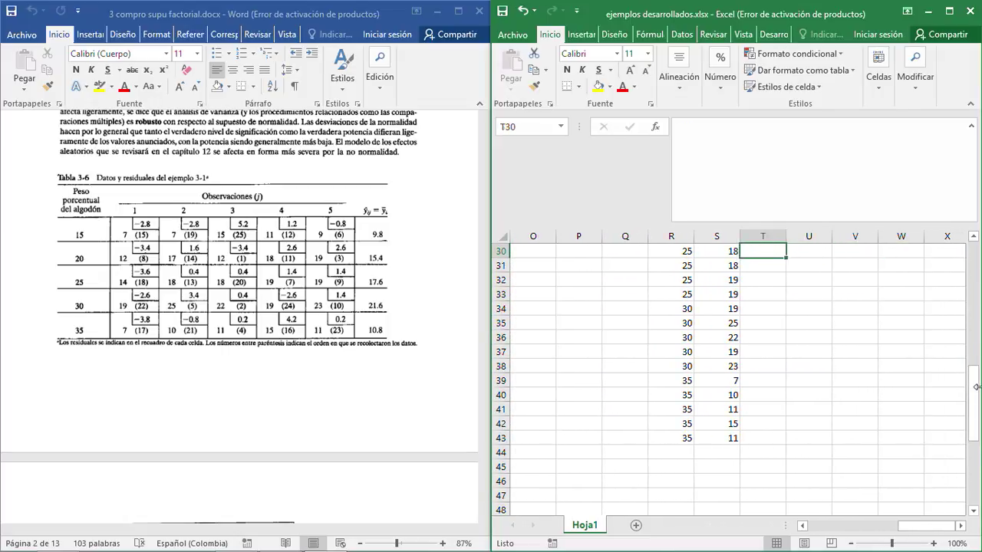
key("Up")
key("Up")
key("Up")
key("Up")
key("Up")
key("Up")
key("Up")
key("Up")
key("Up")
key("Up")
key("Up")
key("Up")
key("Up")
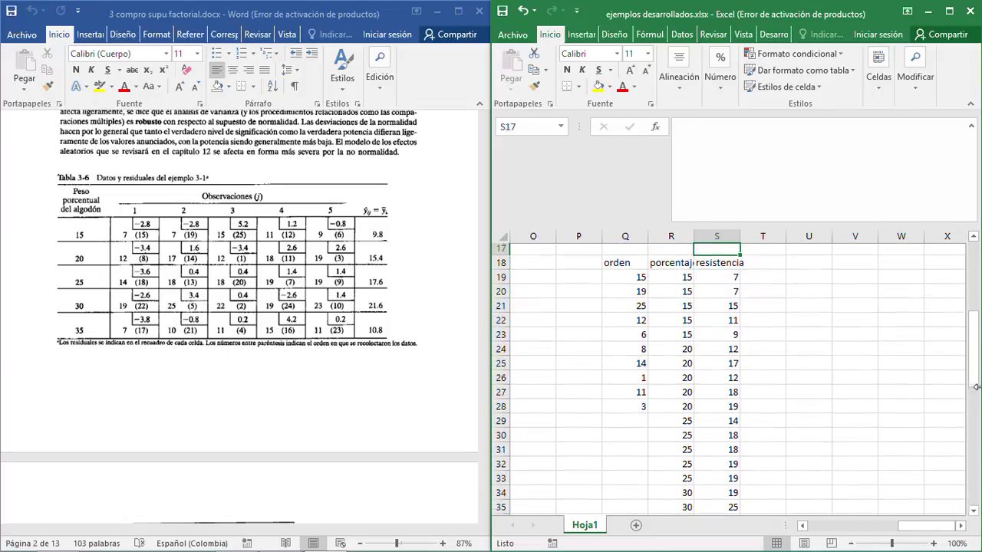
key("Down")
key("Down")
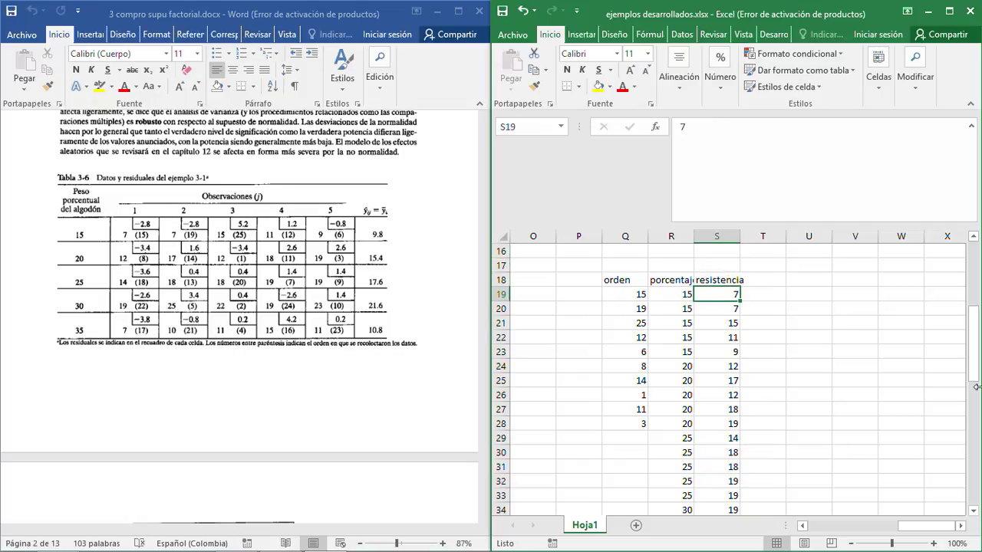
key("Left")
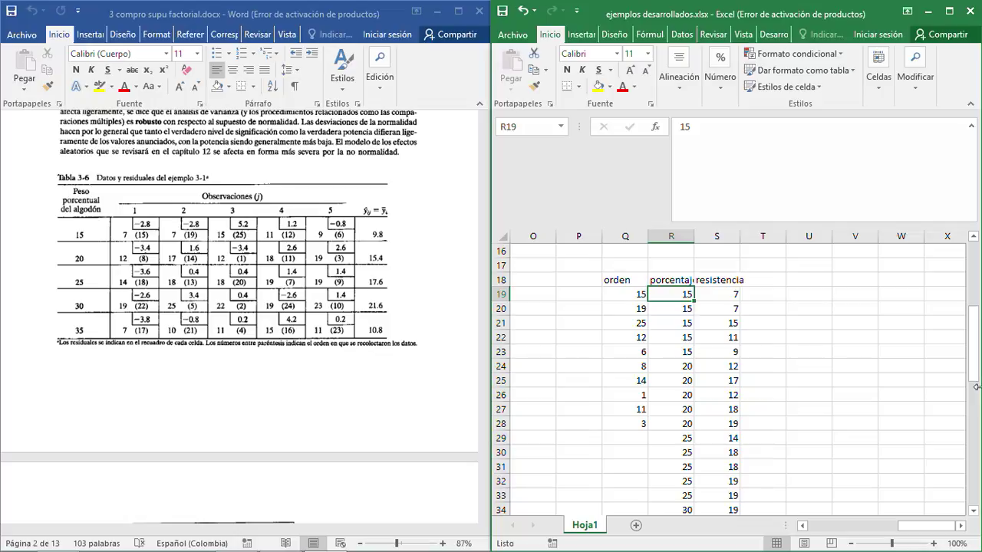
key("Right")
key("Down")
key("Down")
key("Down")
key("Down")
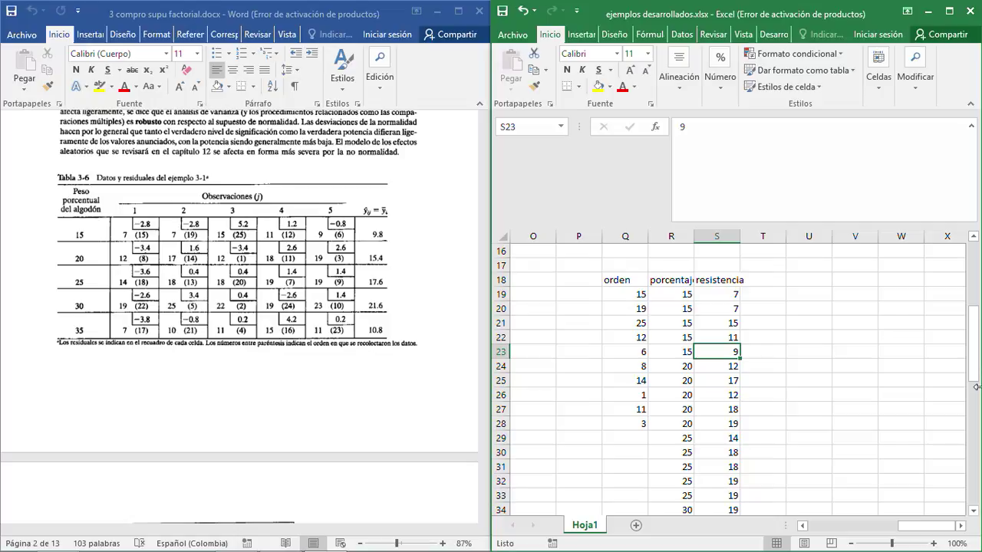
Check the 20% cotton strengths in S24:S28 against Tabla 3-6.
key("Down")
key("Down")
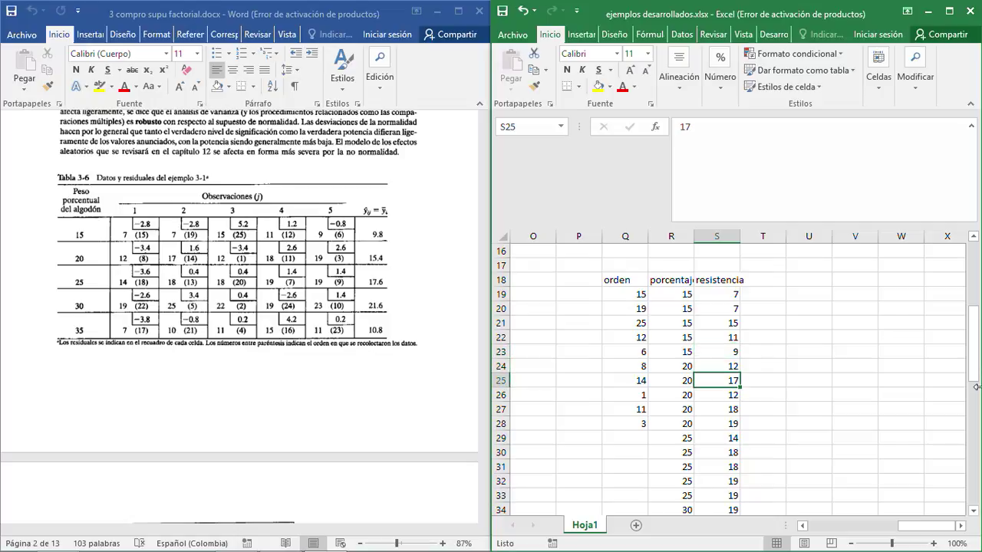
key("Down")
key("Down")
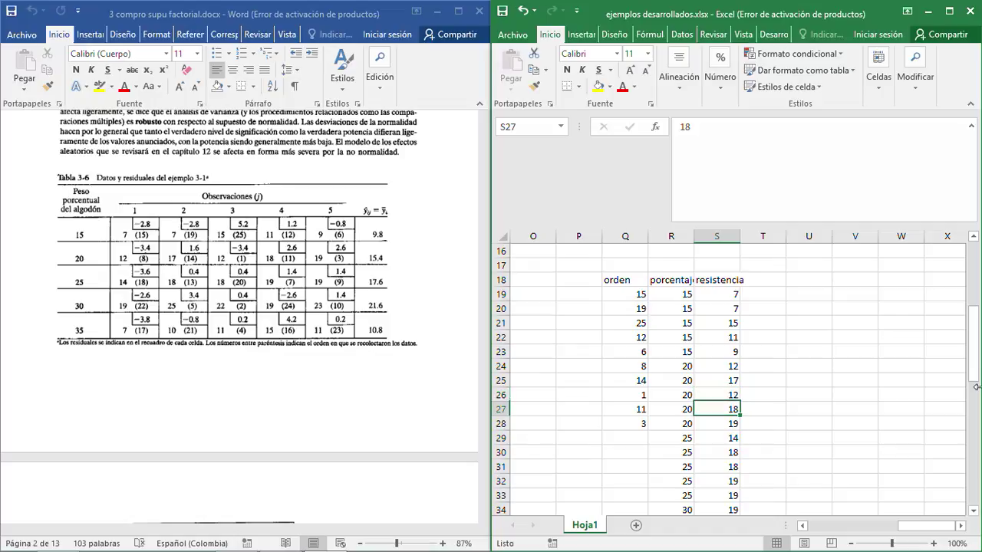
key("Up")
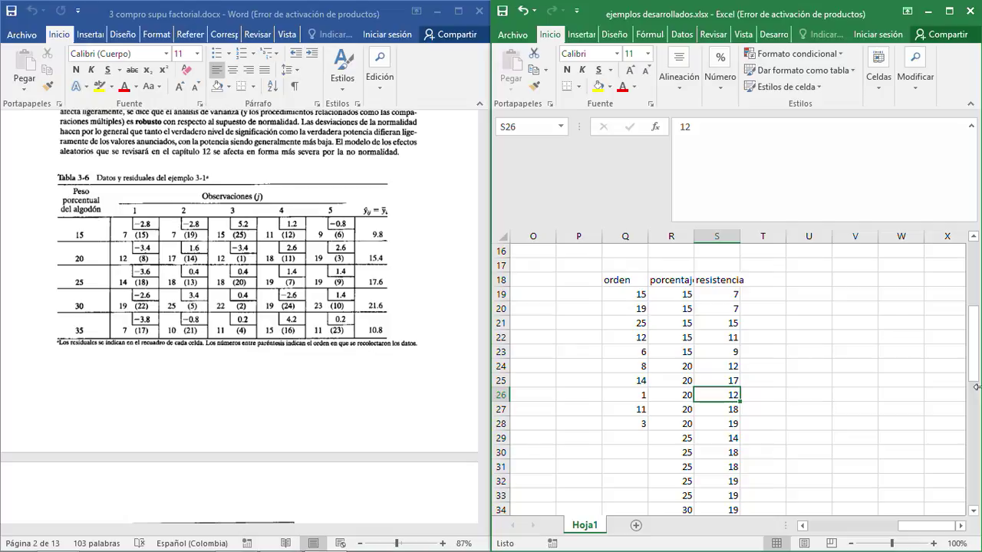
key("Up")
key("Up")
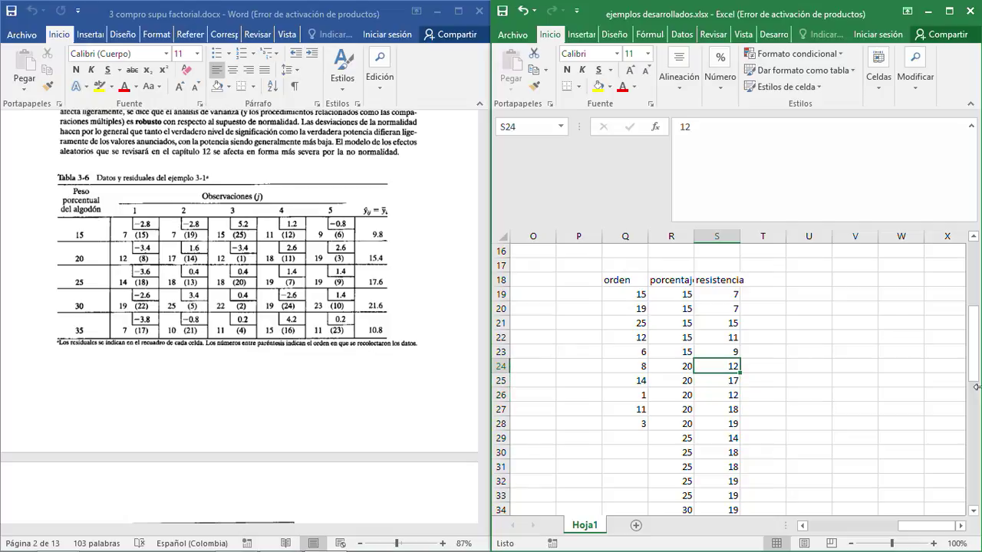
key("Down")
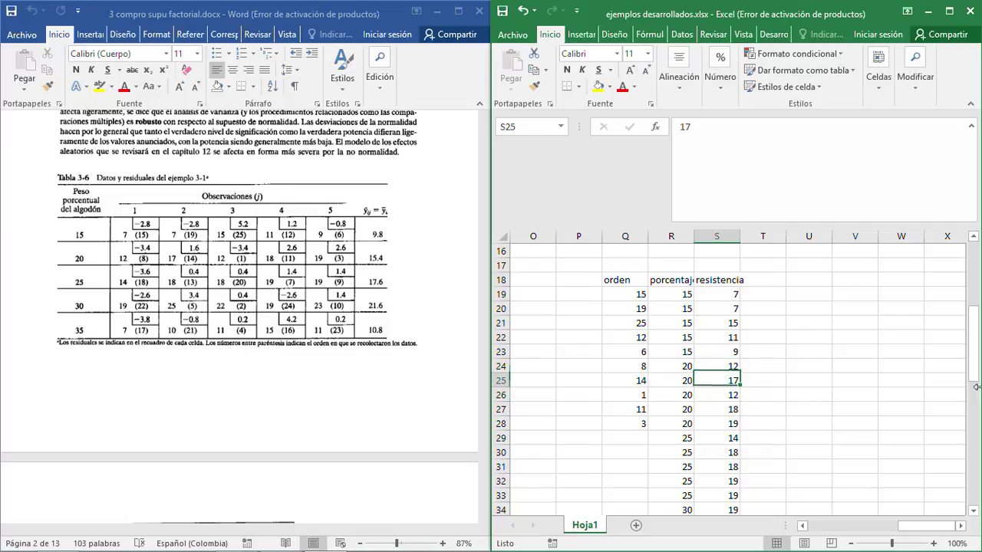
key("Down")
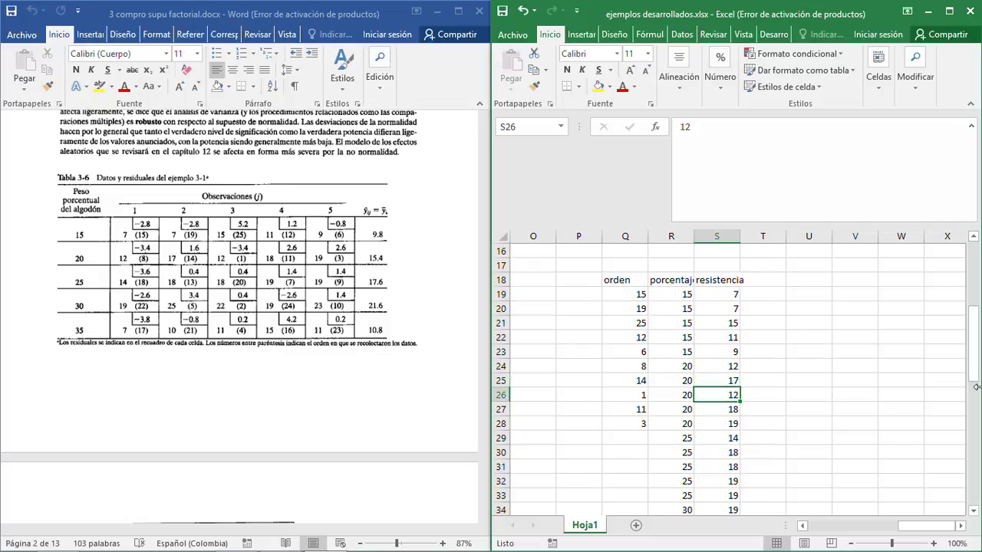
key("Down")
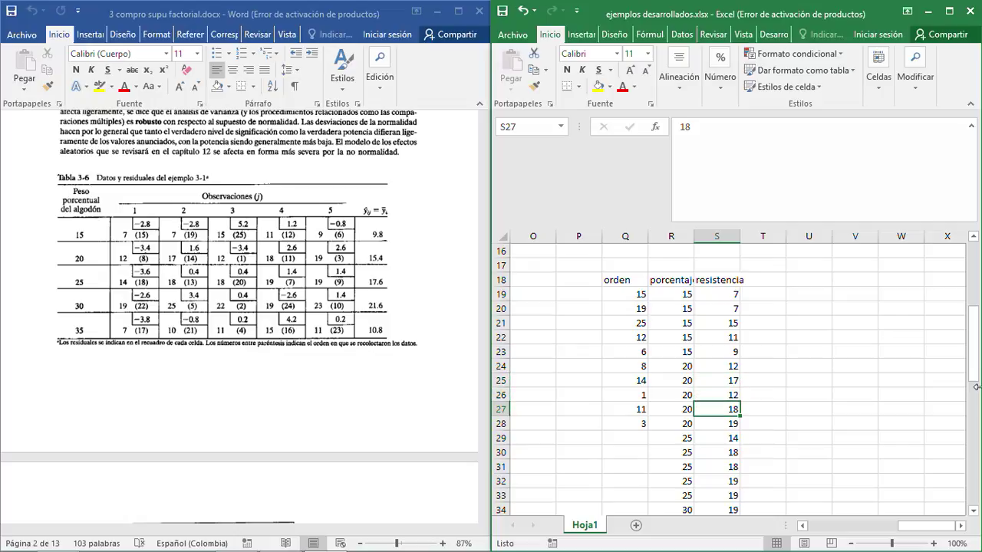
key("Down")
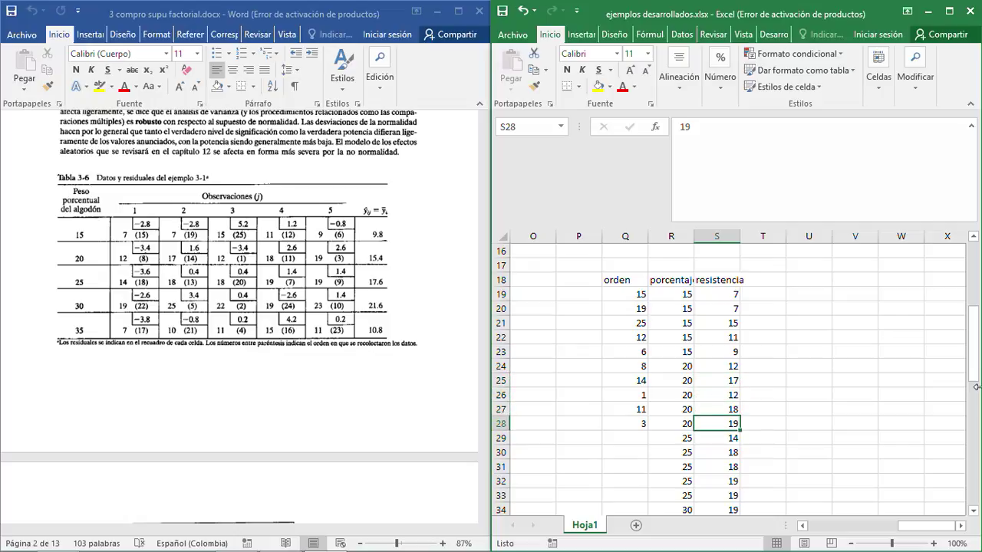
Check the 25% cotton strengths in S29:S33 against Tabla 3-6.
key("Down")
key("Left")
key("Right")
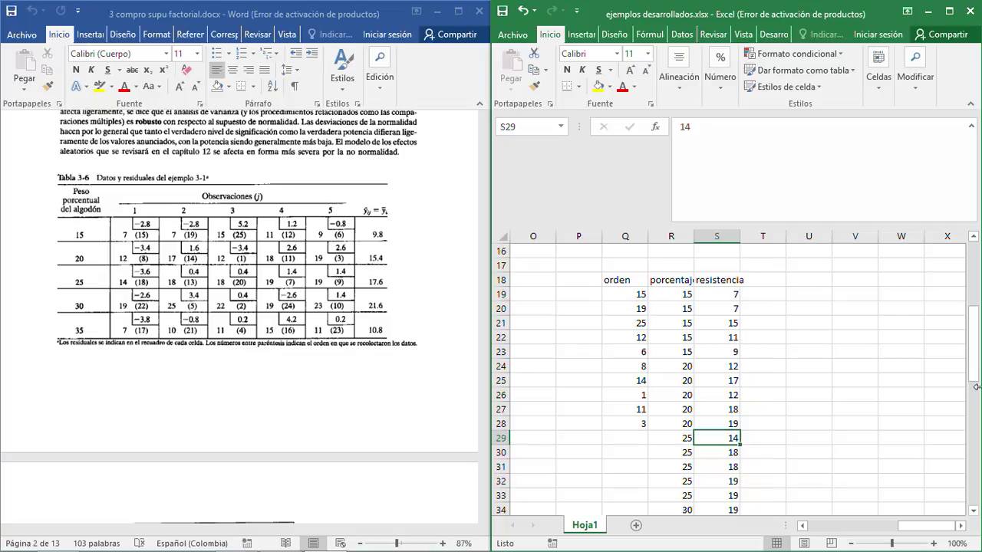
key("Up")
key("Down")
key("Return")
key("Return")
key("Return")
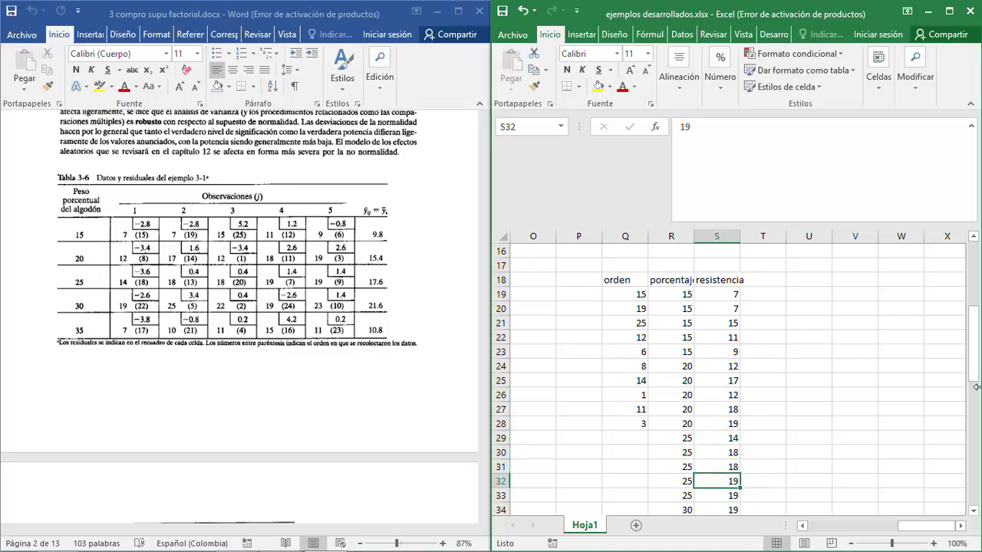
key("Return")
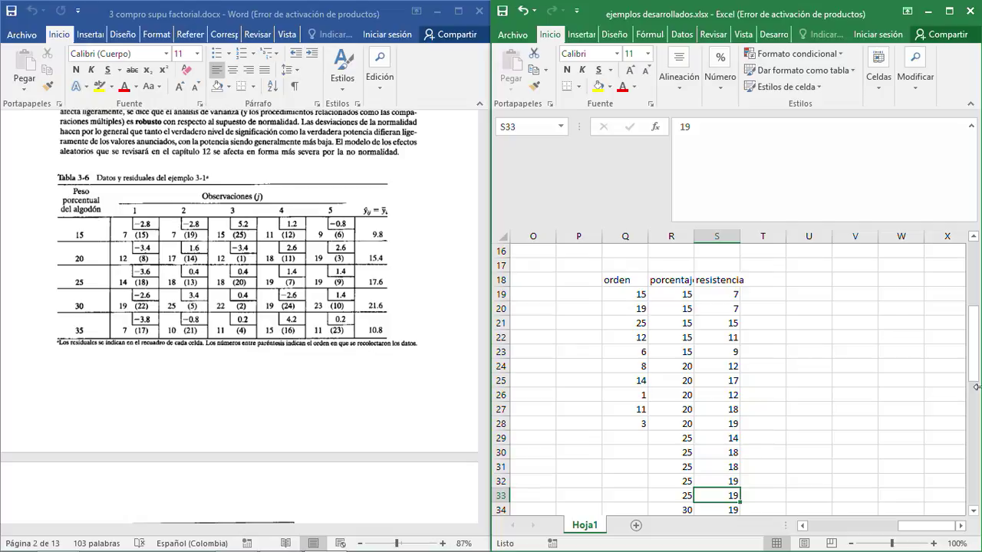
Enter the collection orders 18, 13, 20, 7 and 9 in Q29:Q33 for the 25% cotton observations.
key("Left")
key("Left")
key("Up")
key("Up")
key("Up")
key("Up")
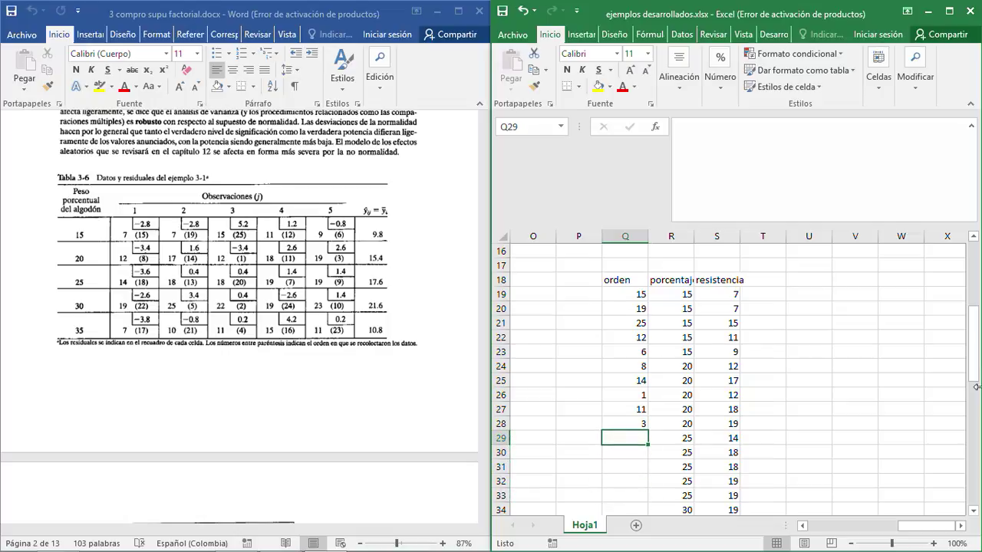
type("18")
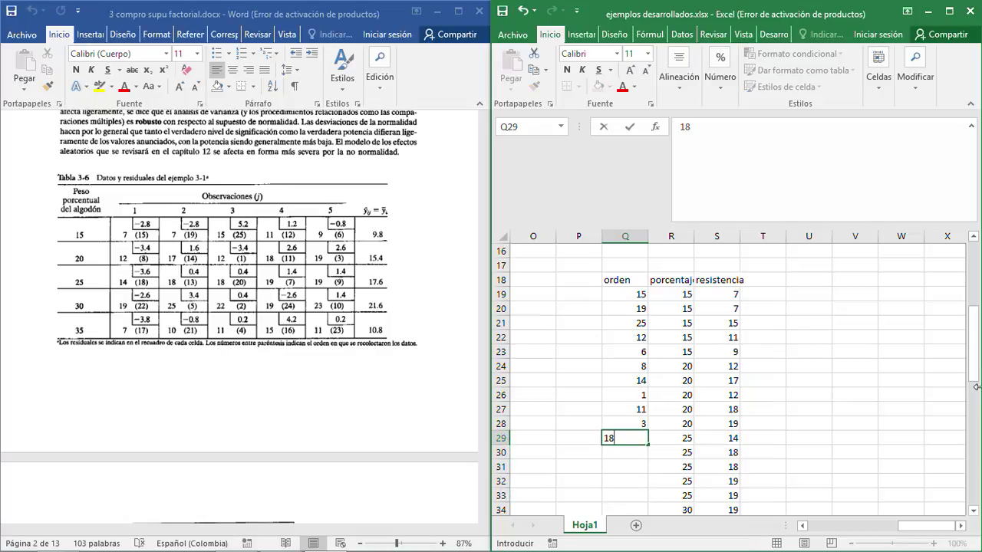
key("Return")
type("13")
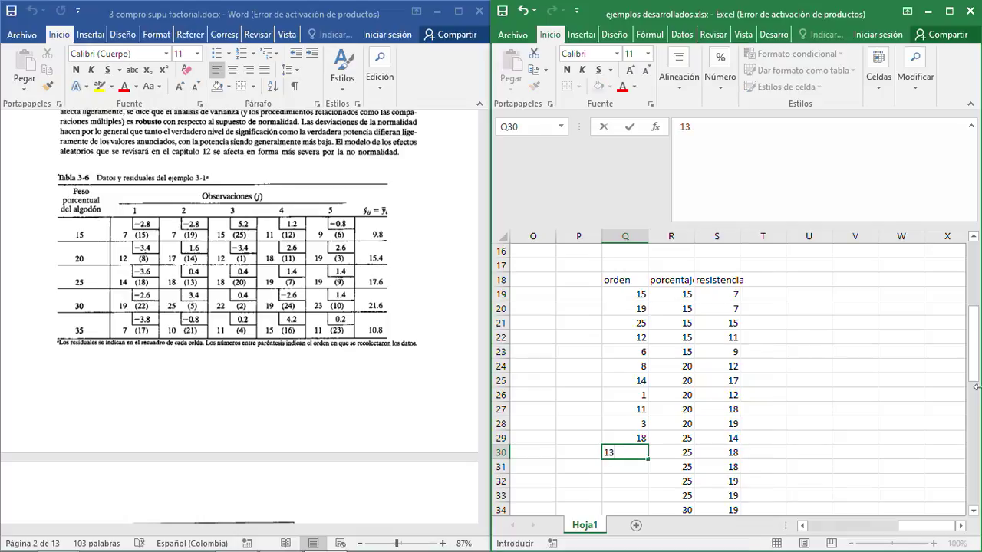
key("Return")
type("20")
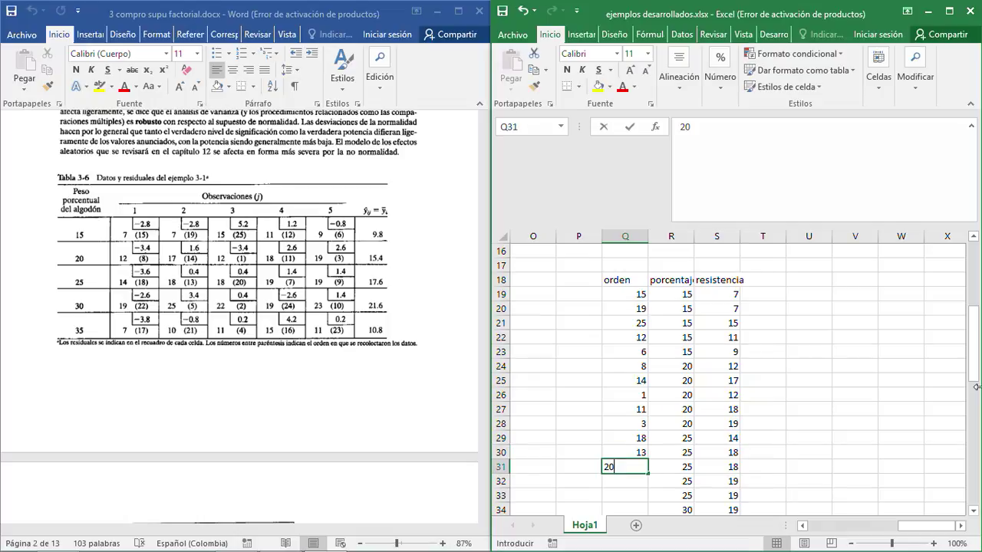
key("Return")
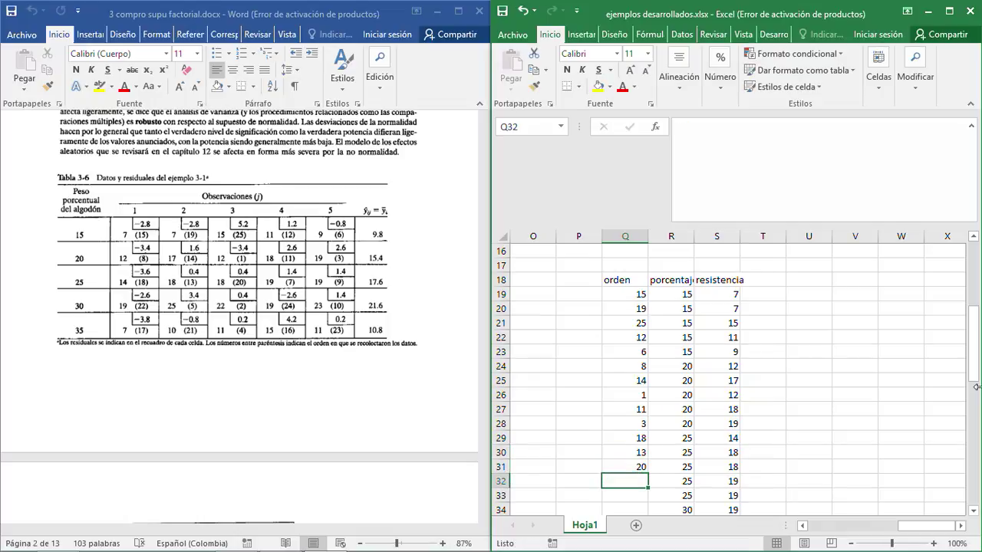
type("7")
key("Return")
type("9")
key("Return")
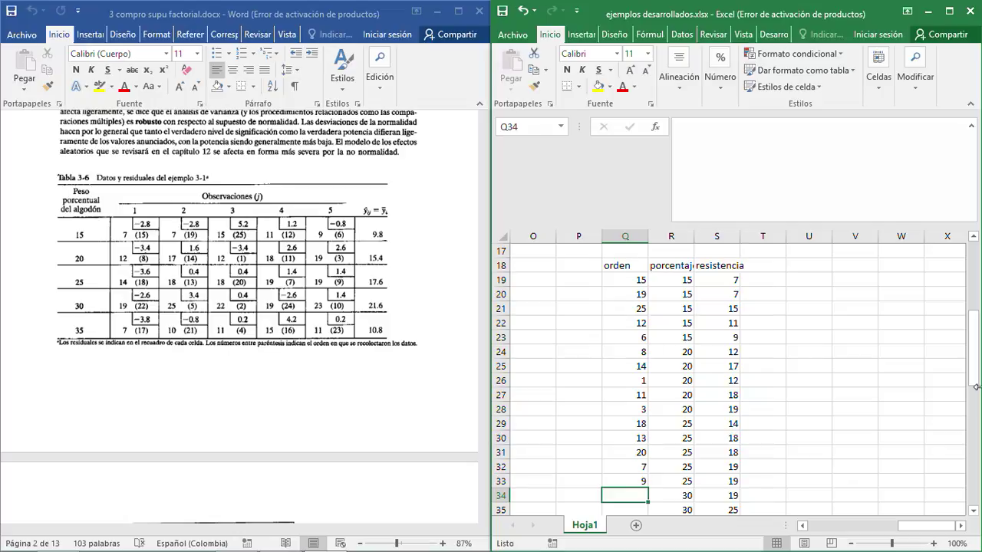
Check the 30% cotton strengths in S34:S38 against Tabla 3-6.
key("Down")
key("Down")
key("Down")
key("Down")
key("Down")
key("Down")
key("Down")
key("Up")
key("Up")
key("Up")
key("Up")
key("Up")
key("Up")
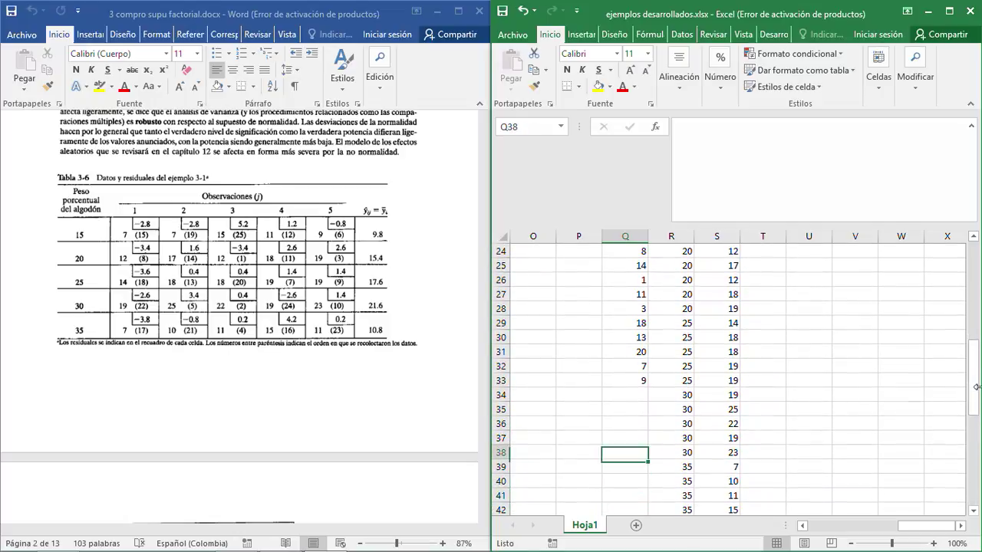
key("Up")
key("Right")
key("Right")
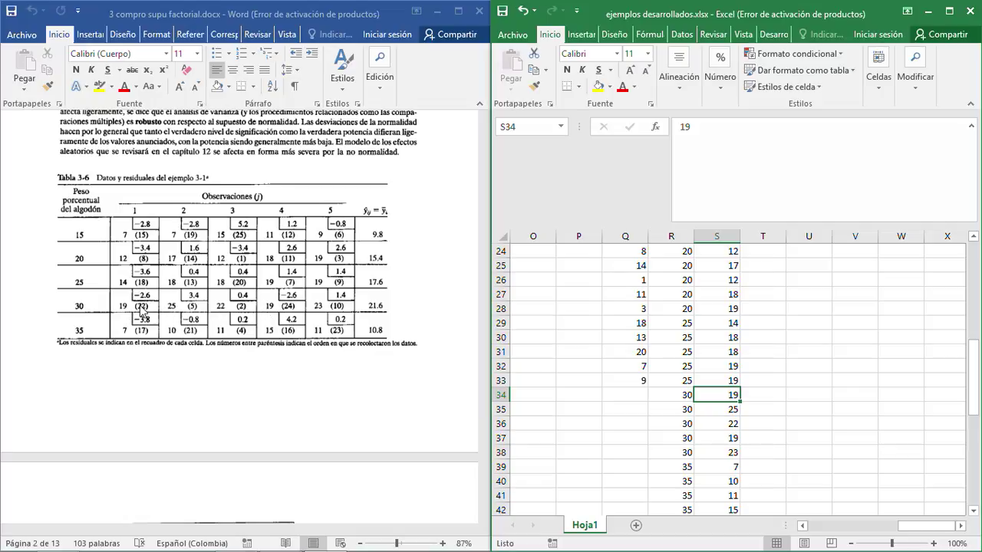
left_click(630, 396)
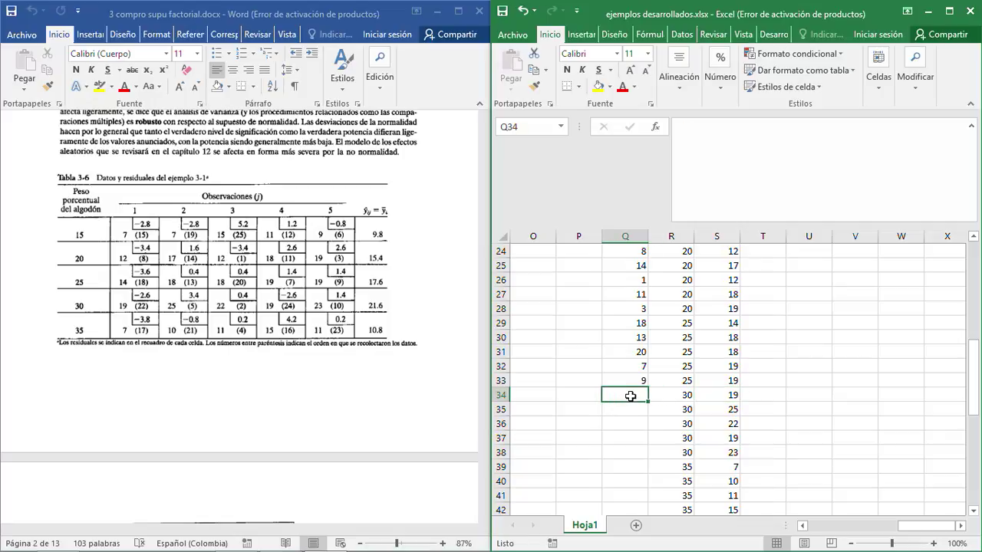
key("Right")
key("Right")
key("Right")
key("Left")
key("Down")
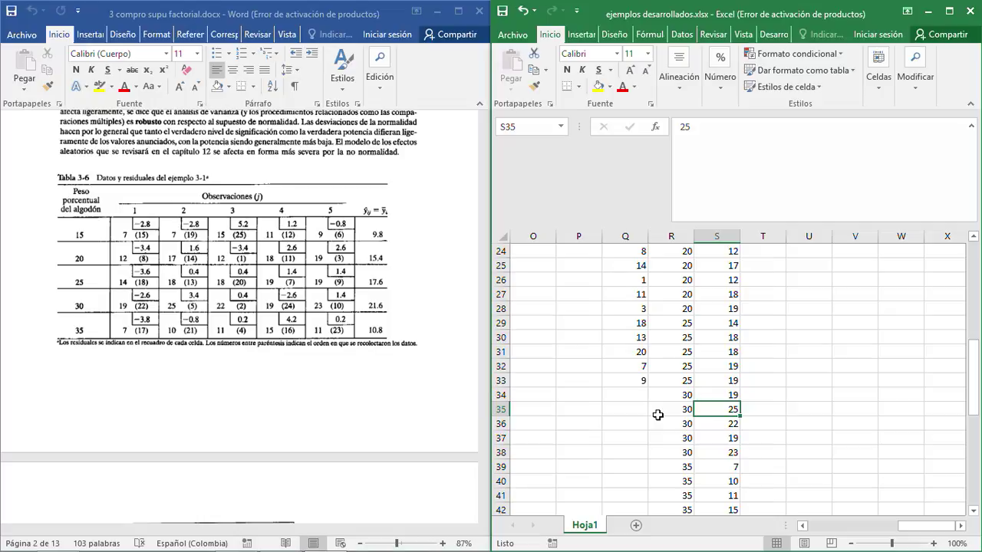
key("Down")
key("Down")
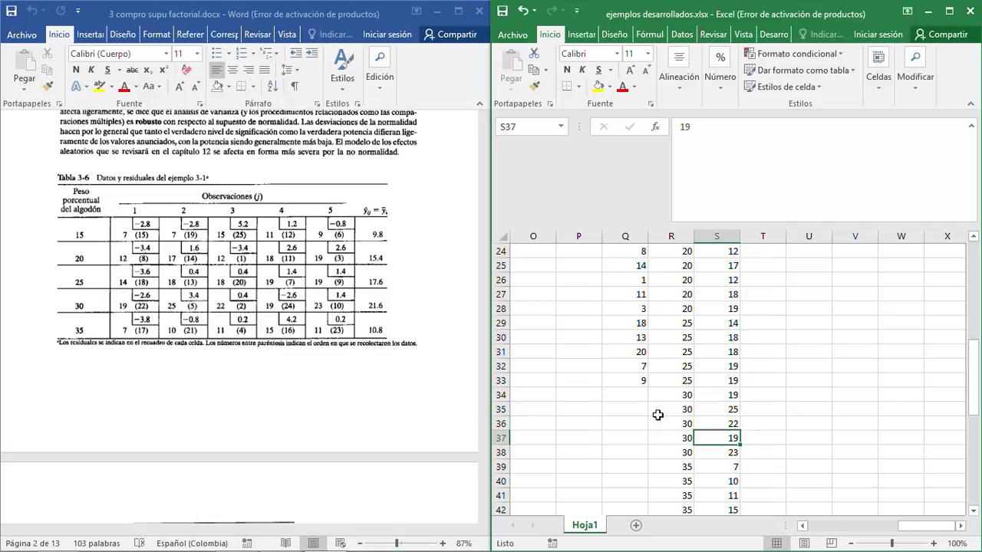
key("Down")
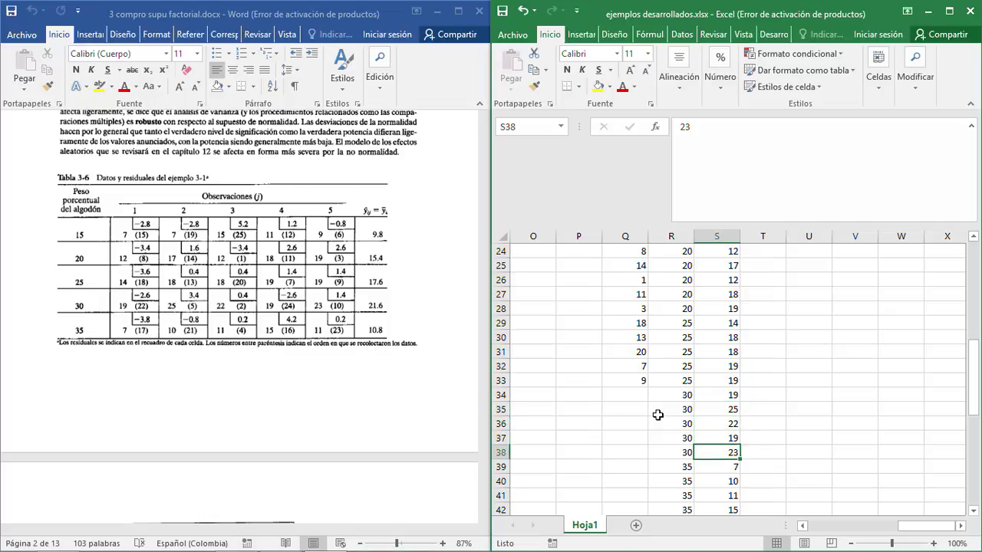
Enter the collection orders 22, 5, 2, 24 and 10 in Q34:Q38 for the 30% cotton observations.
key("Left")
key("Left")
key("Up")
key("Up")
key("Up")
key("Up")
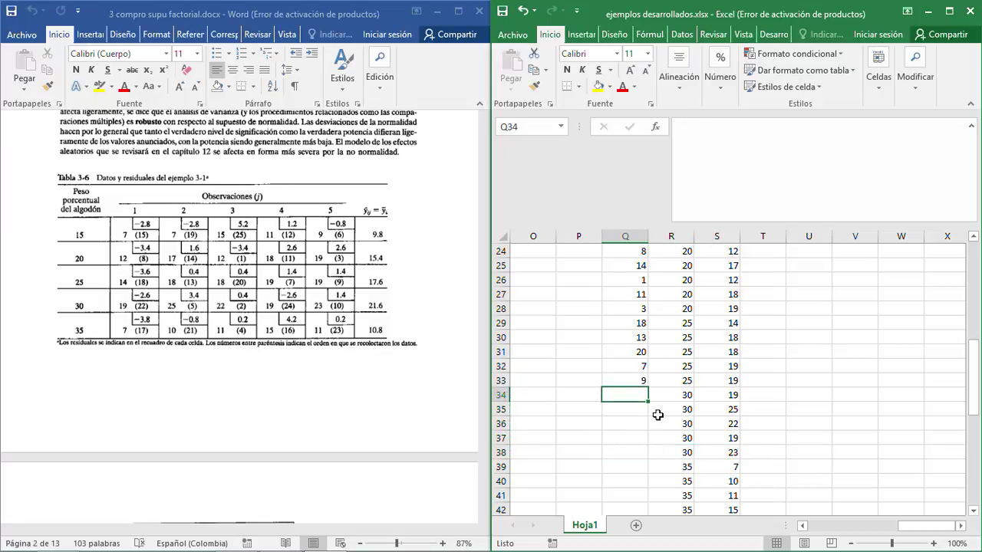
type("22")
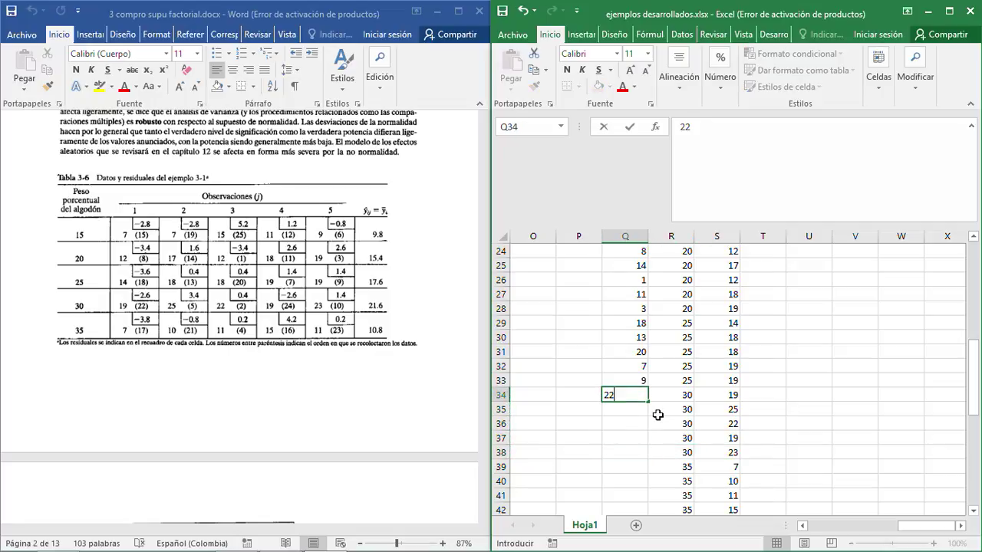
key("ctrl+Return")
key("Down")
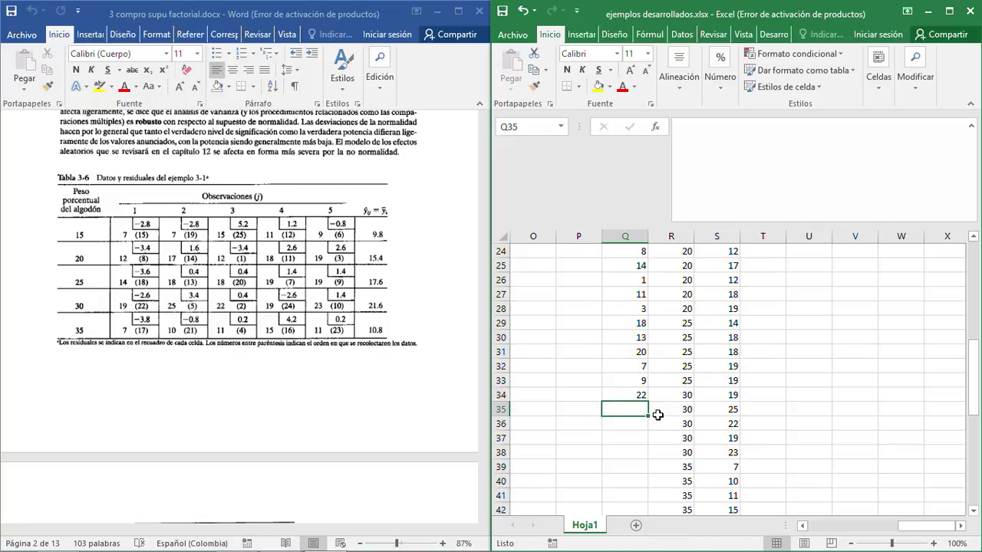
type("5")
key("Return")
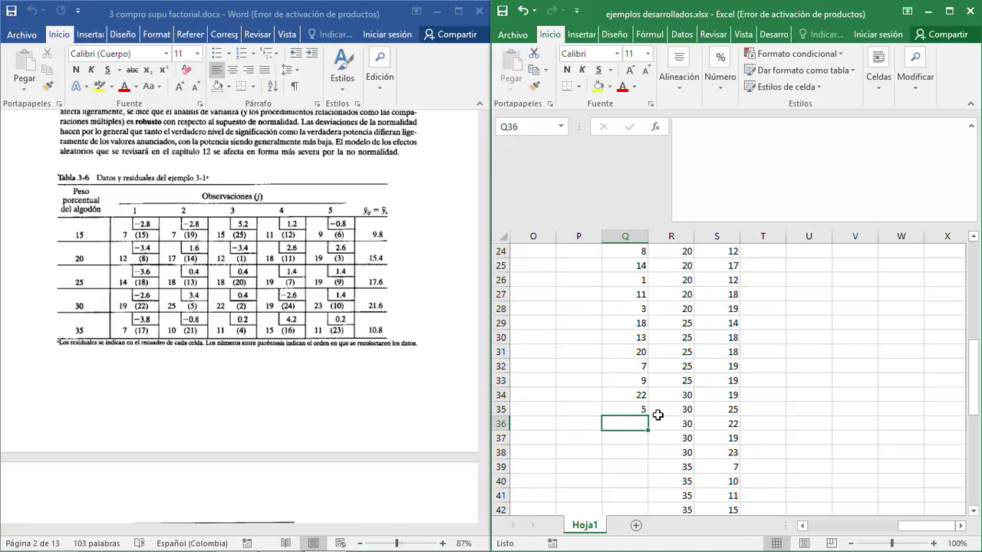
type("2")
key("Return")
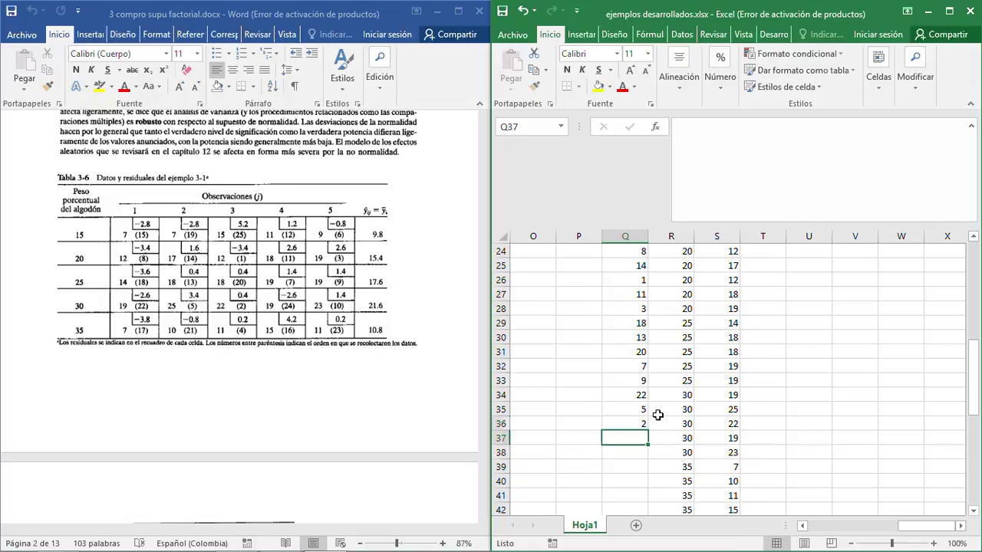
type("24")
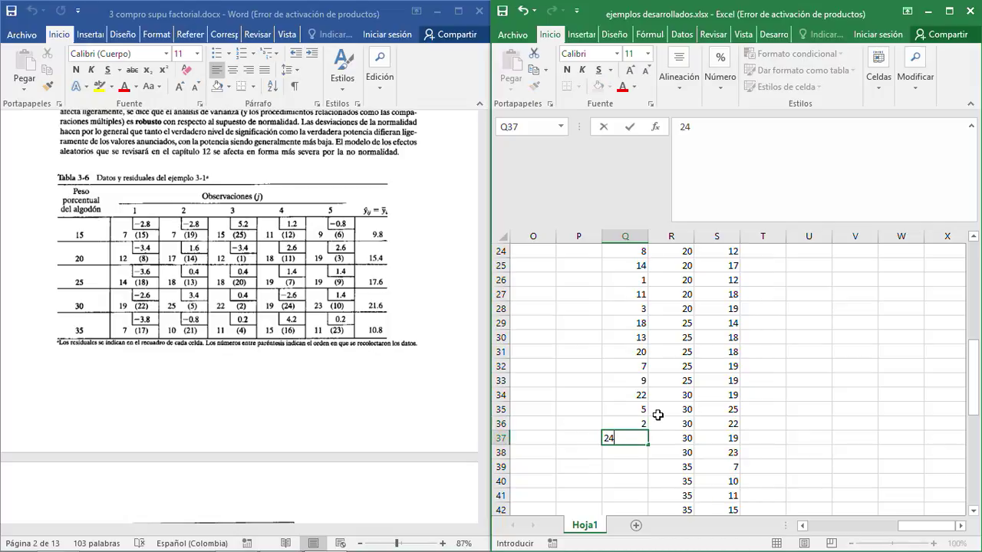
key("Return")
type("10")
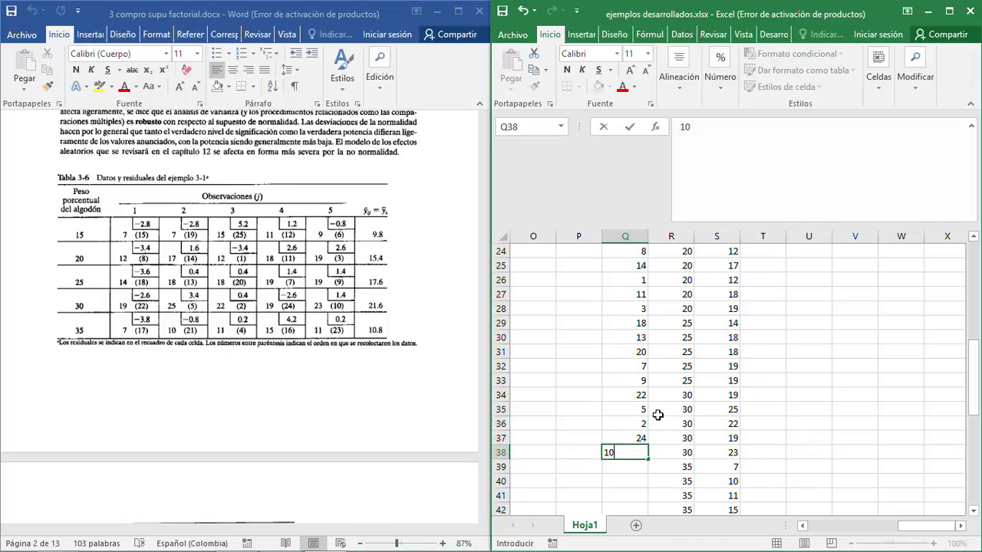
key("Return")
Check the 35% cotton strengths in S39:S43 against Tabla 3-6.
key("Down")
key("Down")
key("Down")
key("Down")
key("Down")
key("Down")
key("Down")
key("Down")
key("Up")
key("Up")
key("Up")
key("Up")
key("Up")
key("Up")
key("Up")
key("Up")
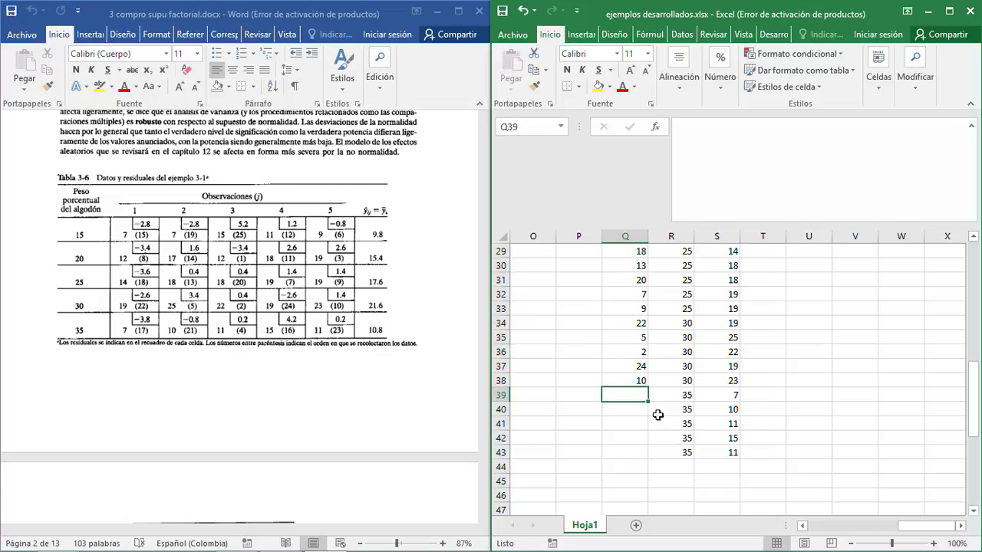
key("Right")
key("Right")
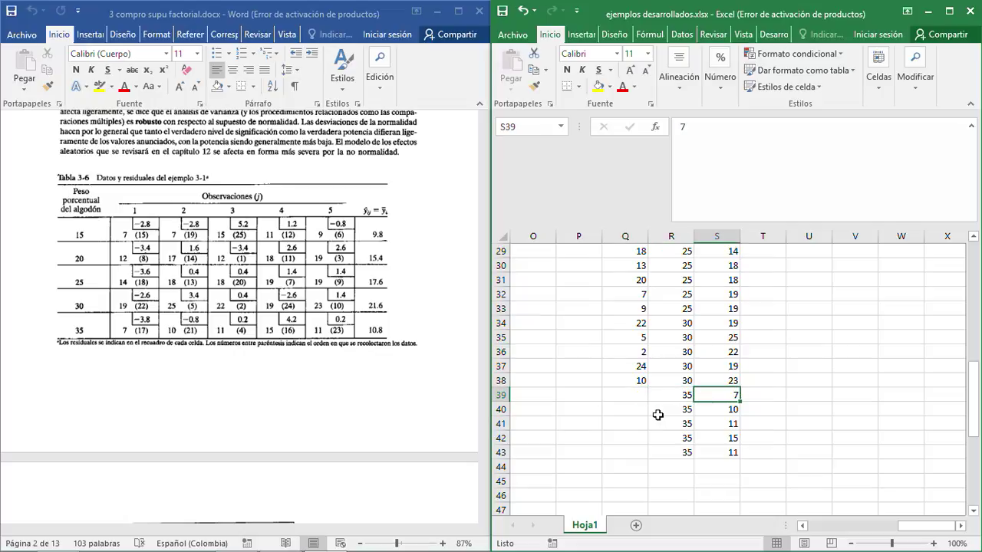
key("Down")
key("Down")
key("Down")
key("Down")
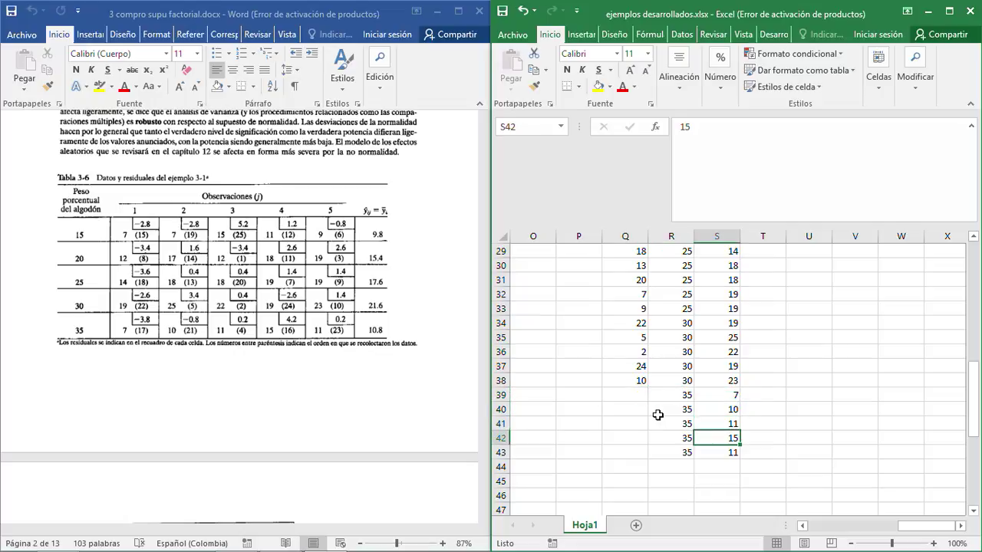
Enter the collection orders 17, 21, 4, 16 and 23 in Q39:Q43 for the 35% cotton observations.
key("Left")
key("Left")
key("Up")
key("Up")
key("Up")
key("Up")
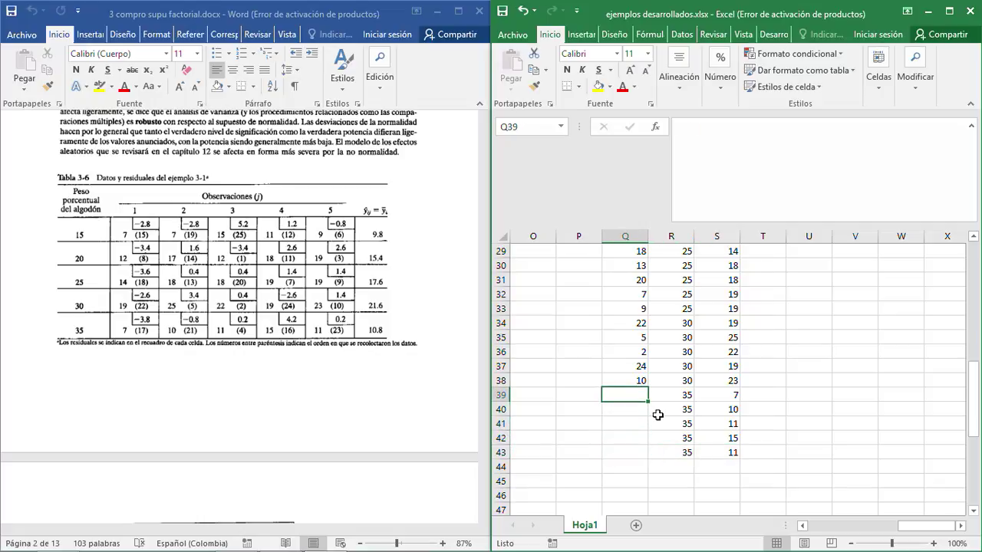
type("17")
key("Return")
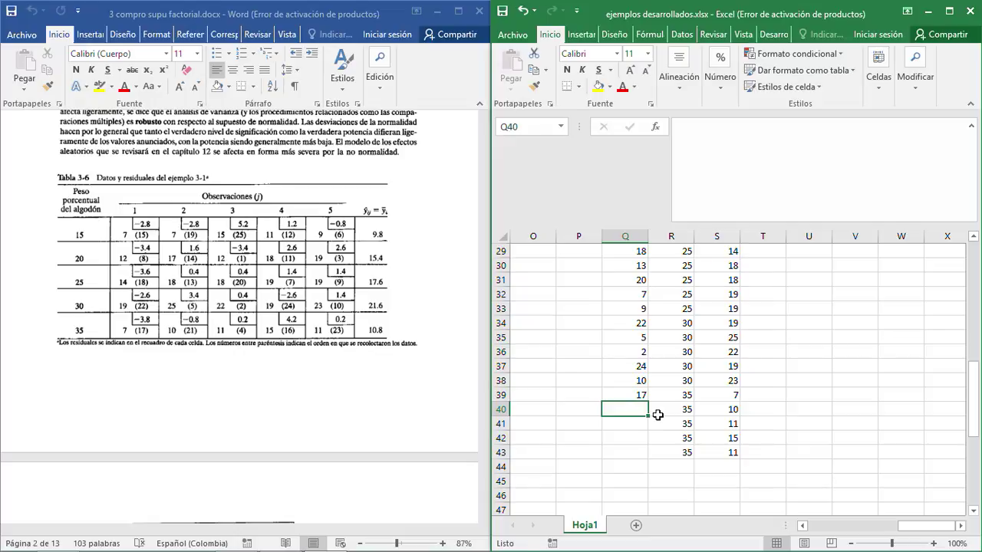
type("21")
key("Return")
type("4")
key("Return")
type("16")
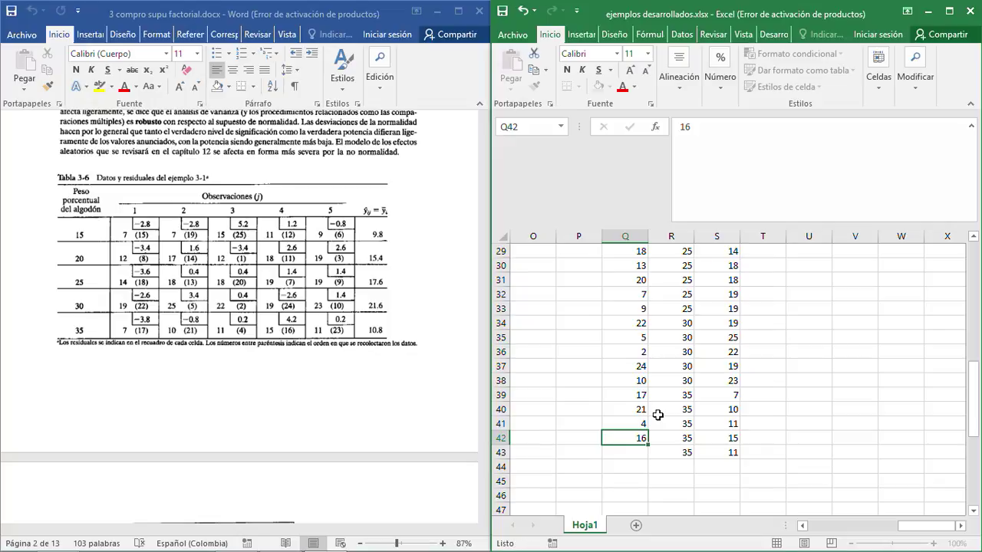
key("Return")
type("23")
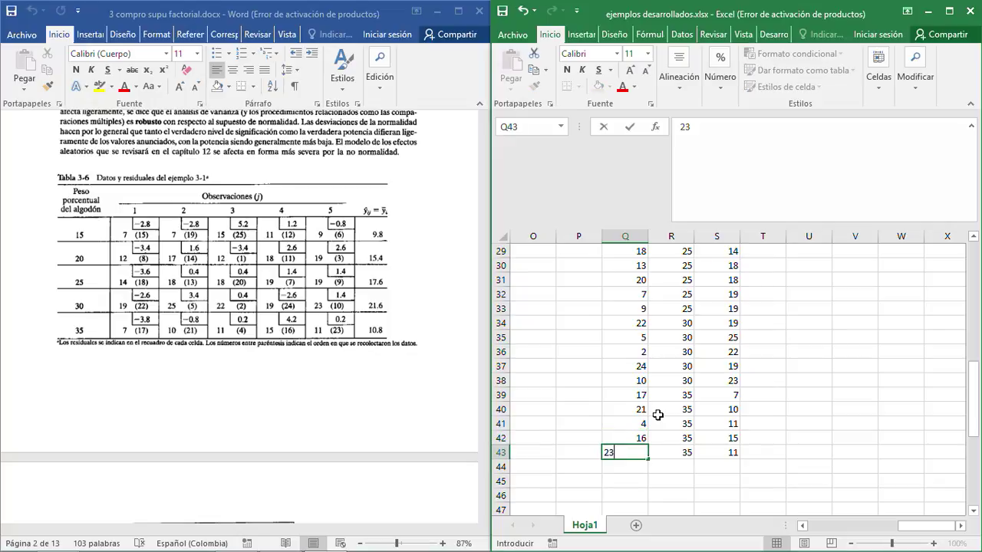
key("Return")
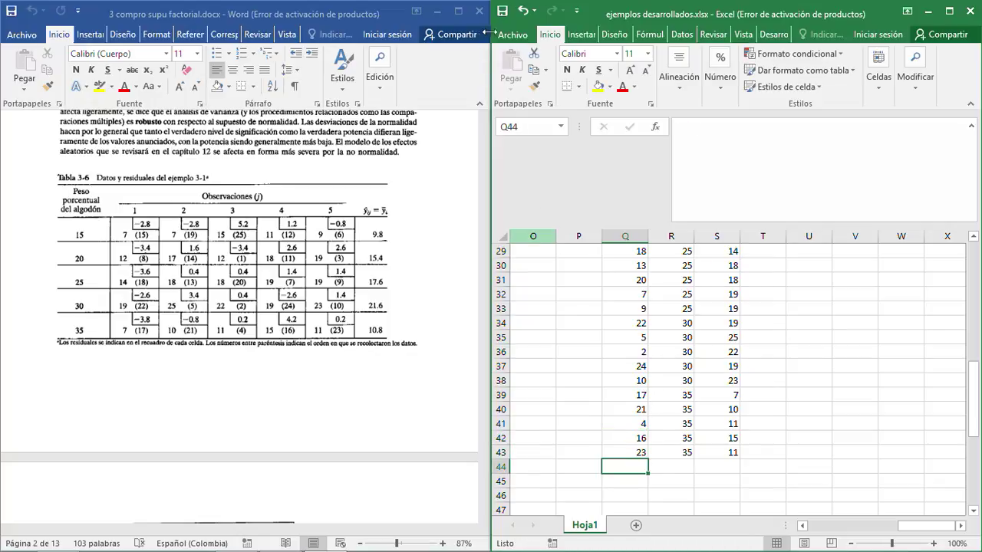
Select the orden header in Q18 and maximize the workbook window.
scroll(694, 269, "up", 6)
scroll(697, 276, "down", 2)
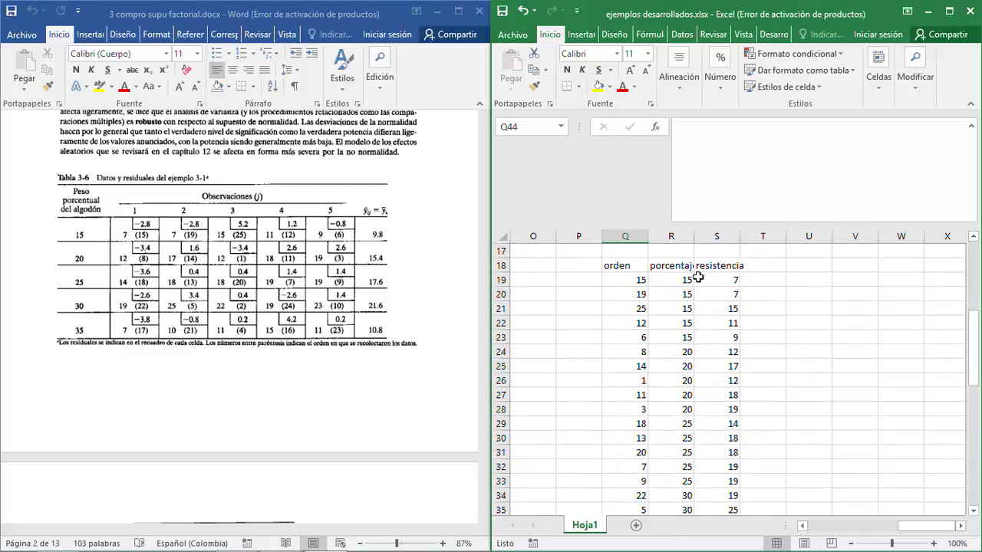
left_click(628, 267)
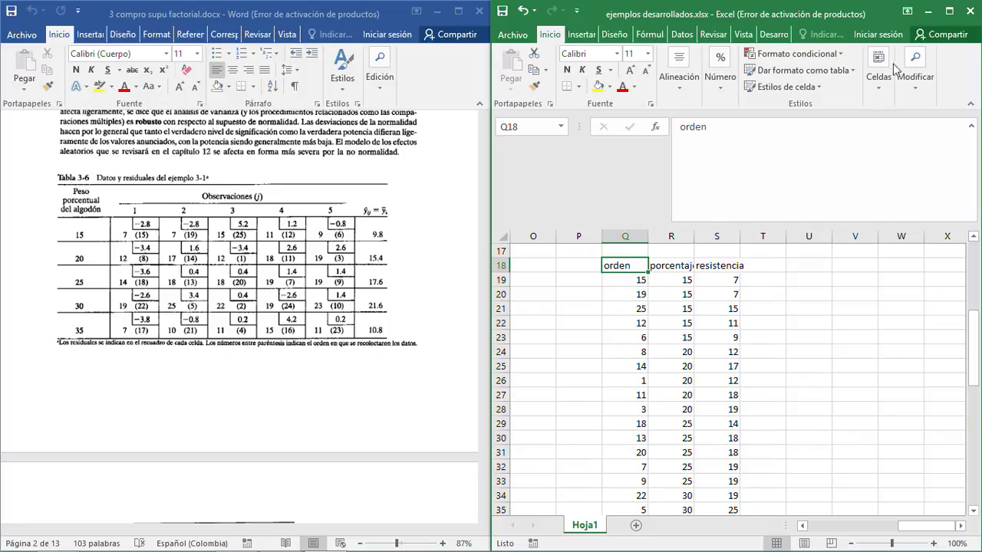
left_click_drag(611, 16, 491, 15)
left_click(827, 11)
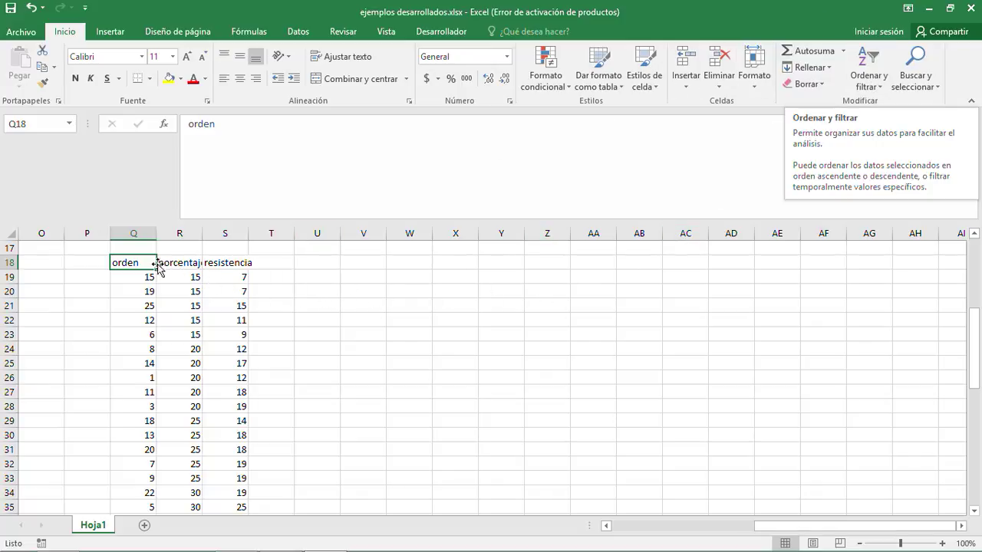
left_click_drag(146, 263, 137, 492)
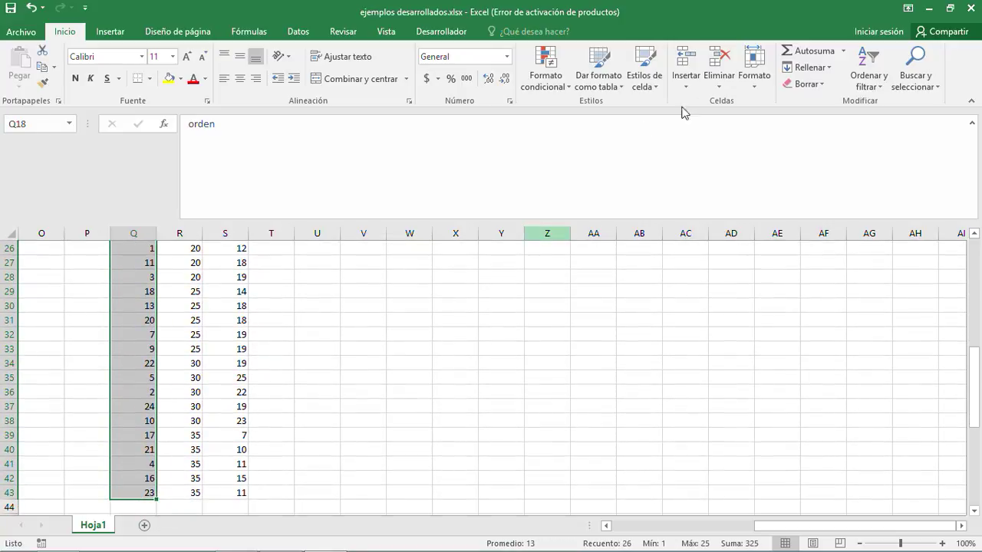
left_click(870, 90)
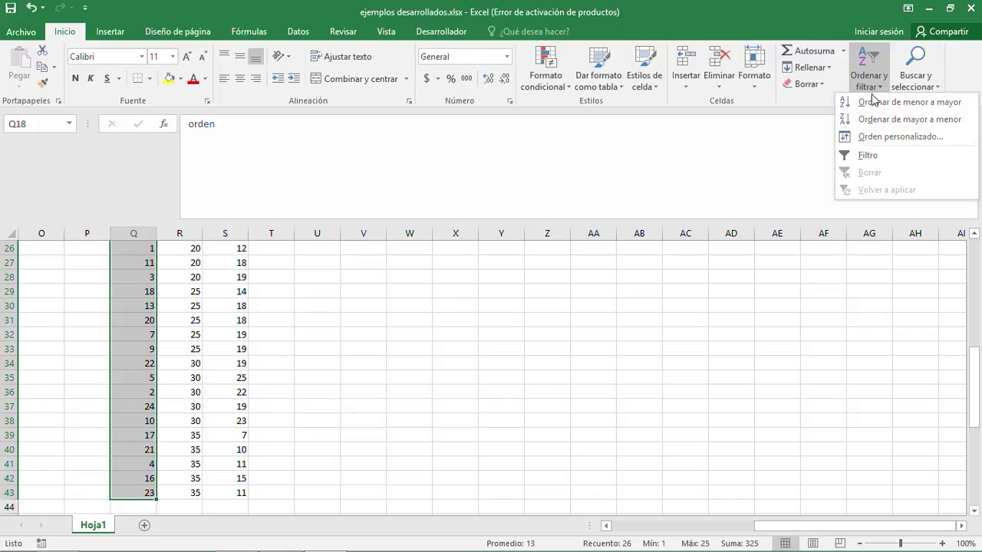
left_click(875, 102)
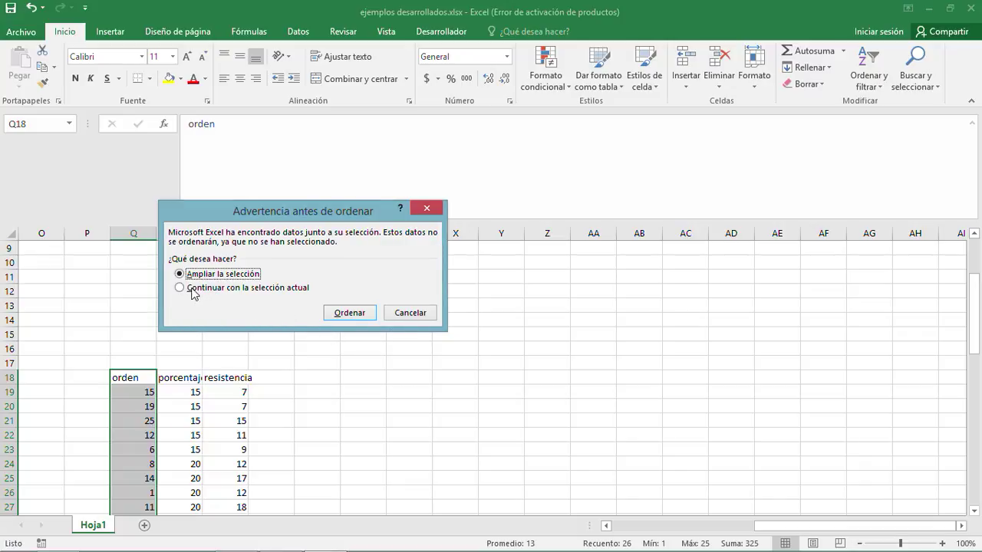
left_click(428, 209)
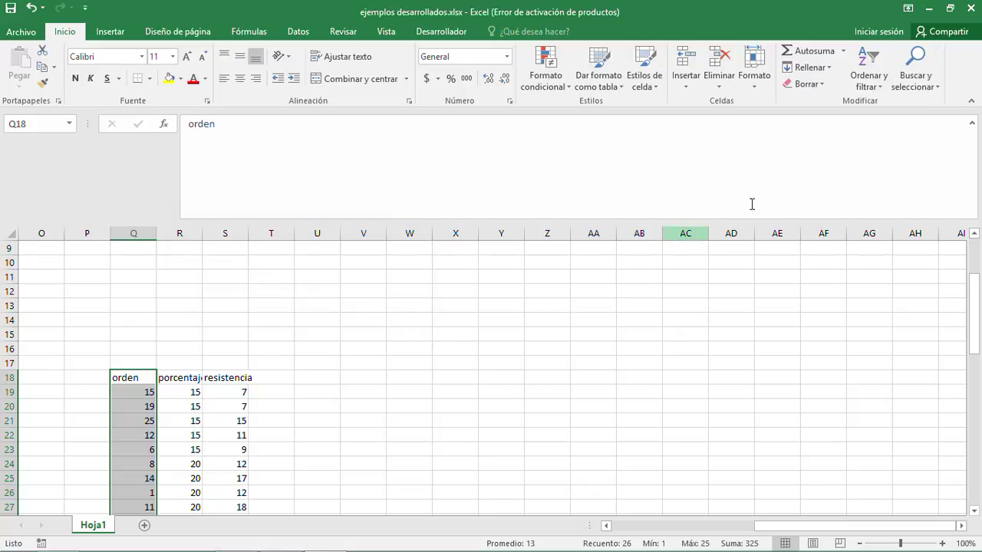
left_click(195, 394)
left_click_drag(131, 375, 246, 417)
scroll(246, 416, "up", 4)
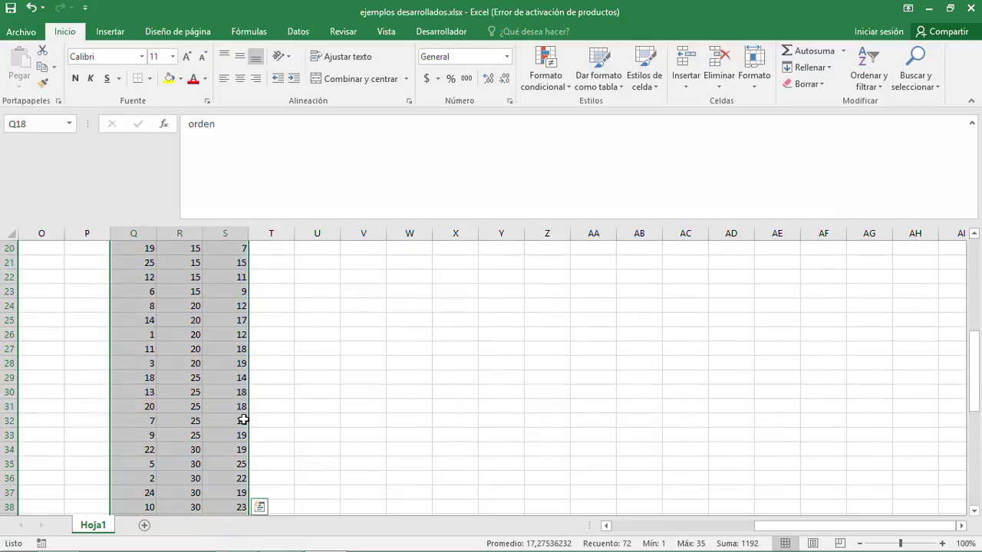
left_click(139, 276)
left_click_drag(139, 276, 149, 447)
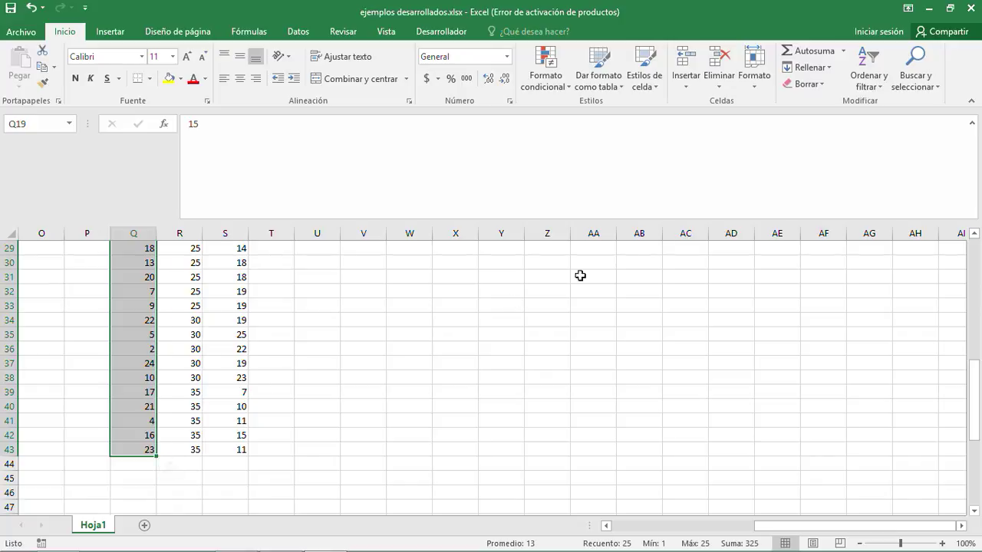
left_click(881, 89)
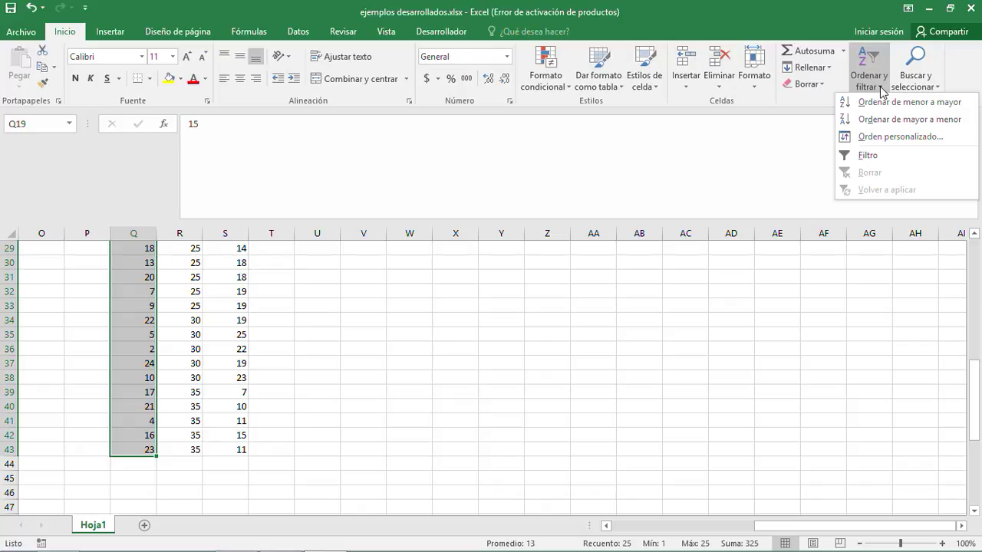
left_click(498, 330)
left_click(316, 354)
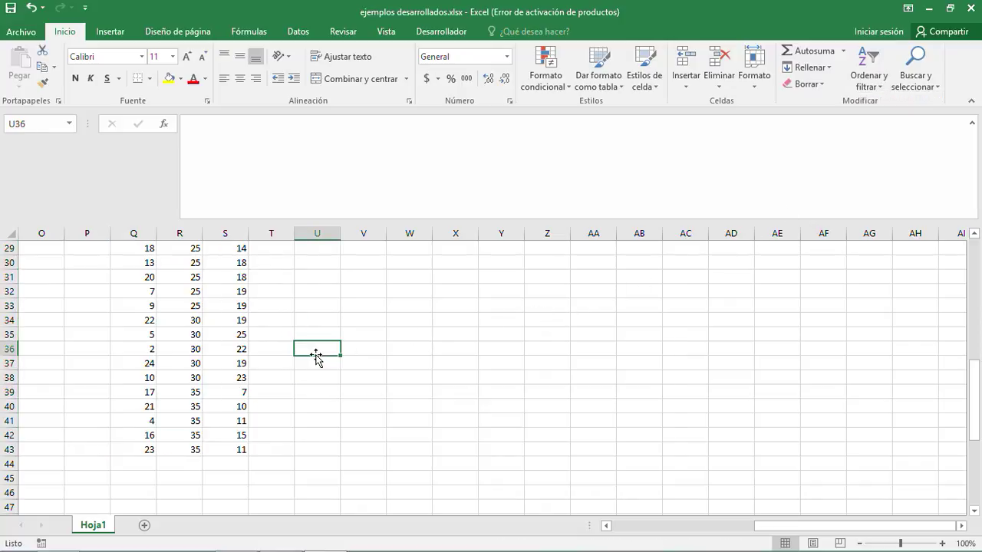
scroll(317, 356, "up", 4)
left_click(137, 363)
left_click_drag(138, 363, 225, 495)
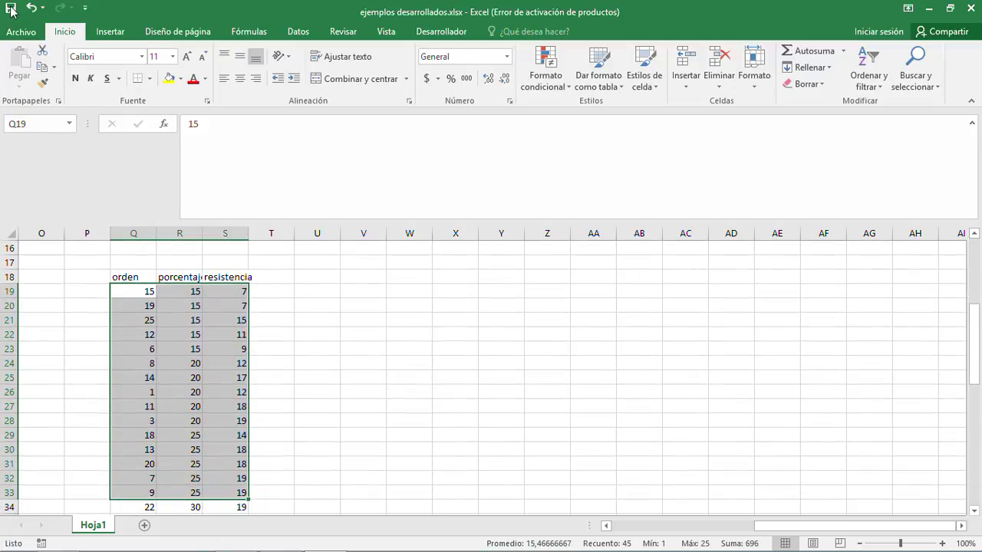
left_click(314, 331)
Sort the orden values in Q19:Q43 from smallest to largest, expanding the selection to include the porcentaje and resistencia columns.
left_click(146, 290)
left_click_drag(147, 313, 149, 451)
left_click(881, 86)
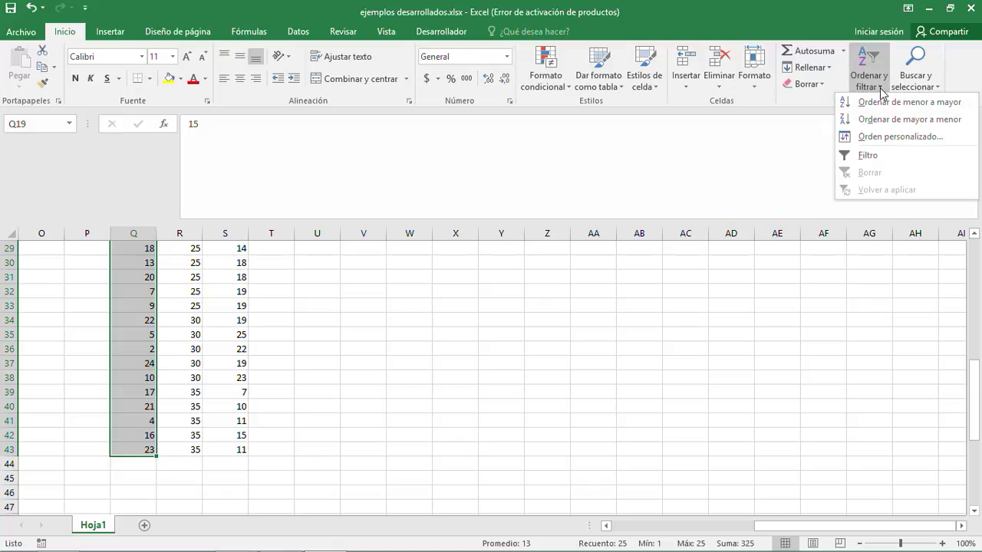
left_click(883, 103)
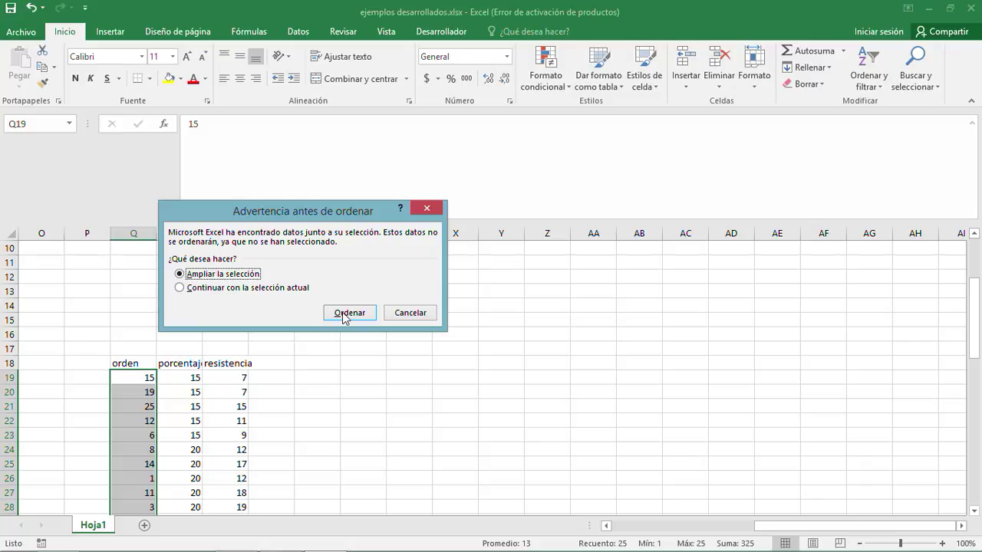
left_click(345, 316)
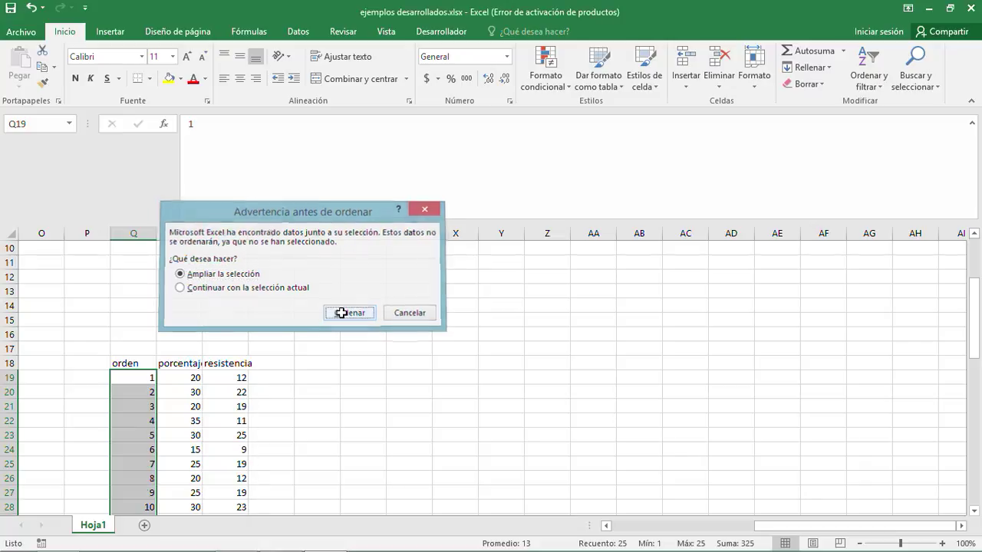
Check the sorted orden, porcentaje and resistencia data against Tabla 3-6 in the Word document, with the workbook placed beside it.
left_click(309, 375)
scroll(308, 375, "down", 3)
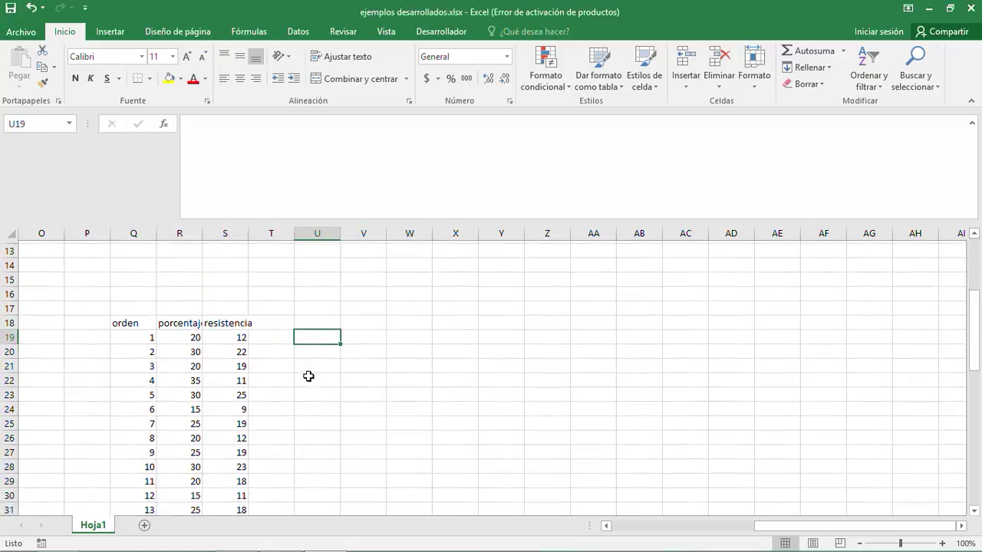
scroll(308, 376, "up", 2)
scroll(308, 376, "down", 5)
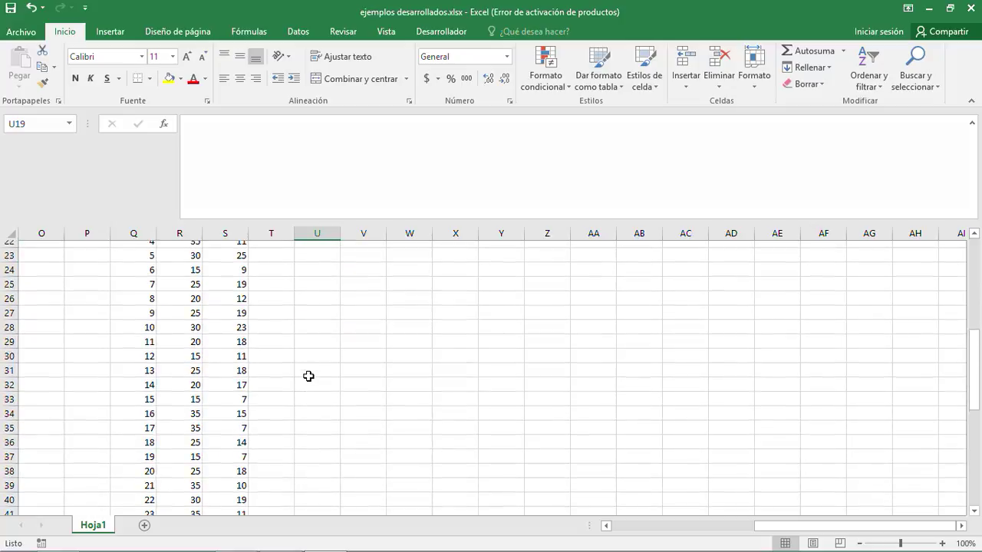
scroll(308, 376, "up", 4)
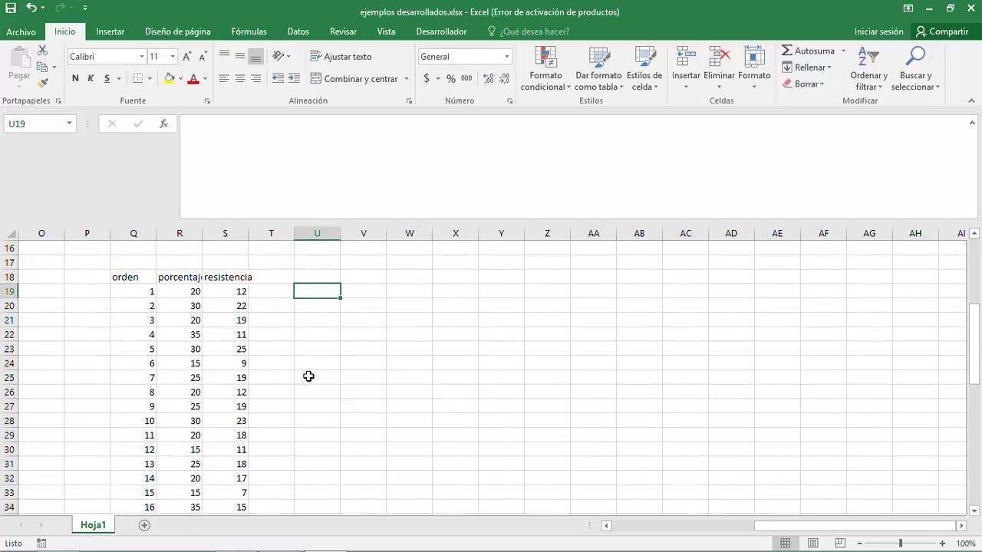
key("super+Right")
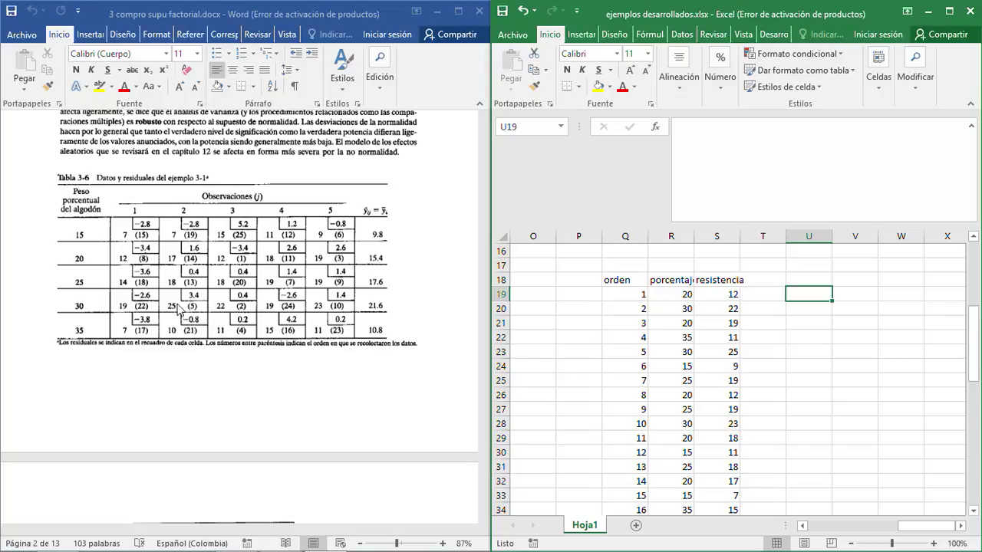
left_click(679, 323)
left_click(721, 310)
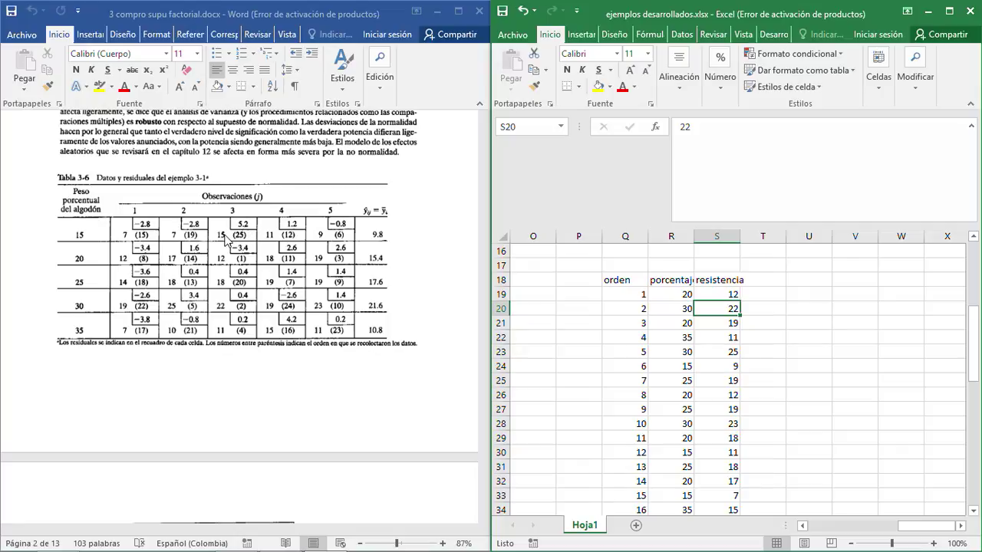
left_click(735, 394)
scroll(737, 394, "down", 2)
scroll(737, 394, "down", 3)
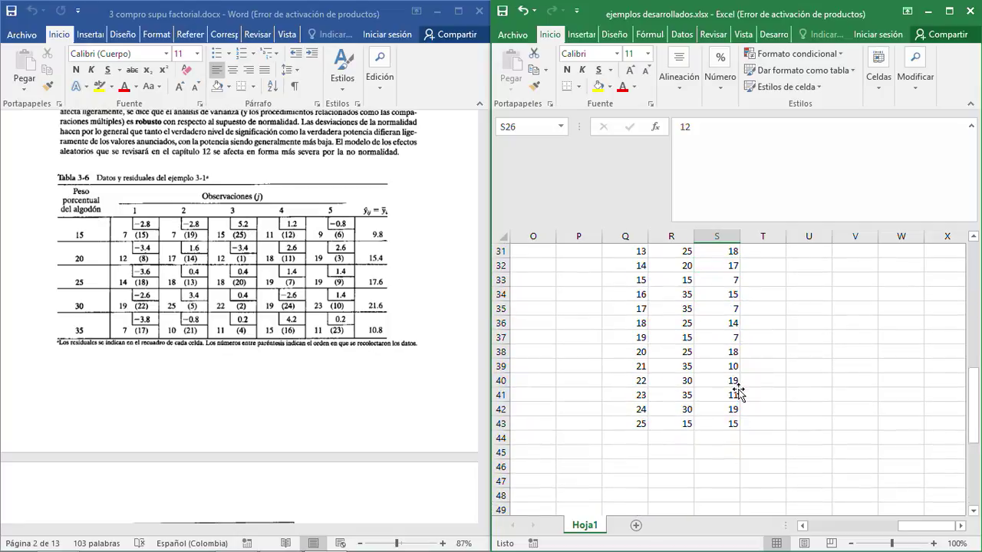
left_click(729, 425)
scroll(735, 419, "up", 6)
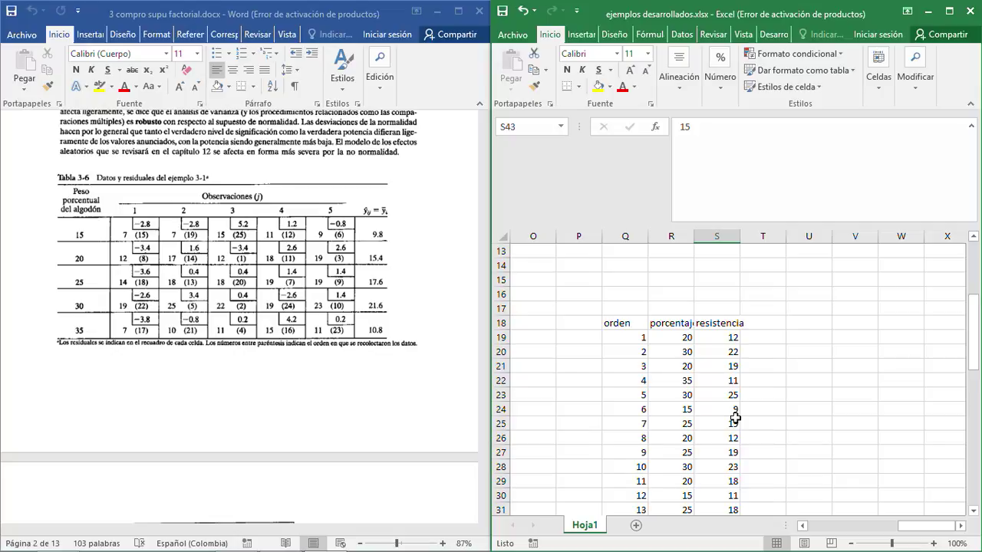
Minimize the Word document and maximize the ejemplos desarrollados.xlsx workbook window.
left_click(435, 18)
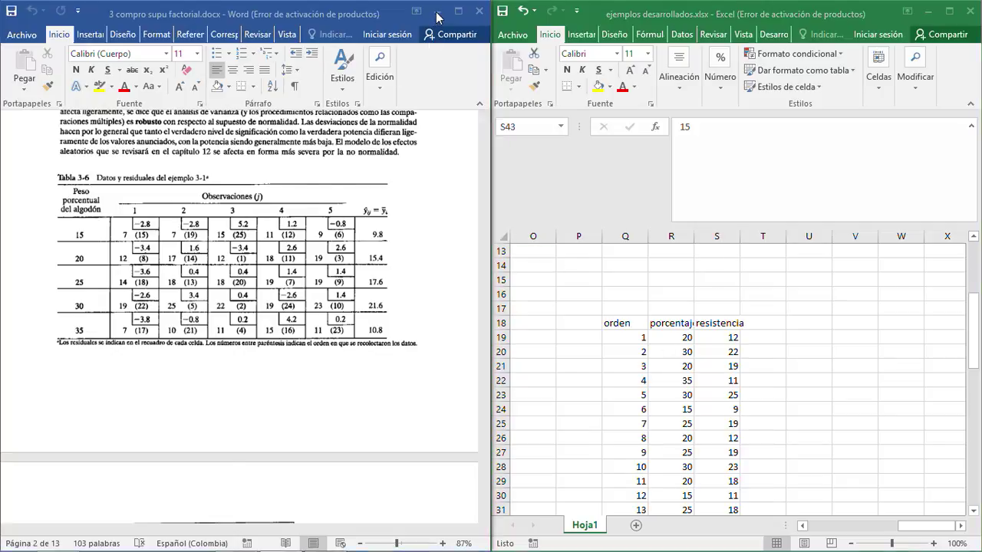
mouse_move(900, 549)
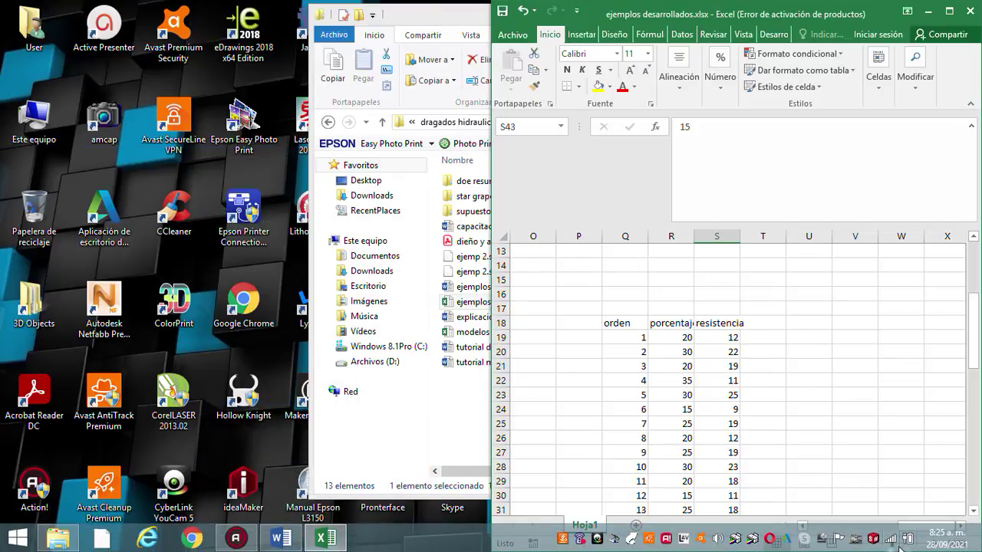
left_click(810, 356)
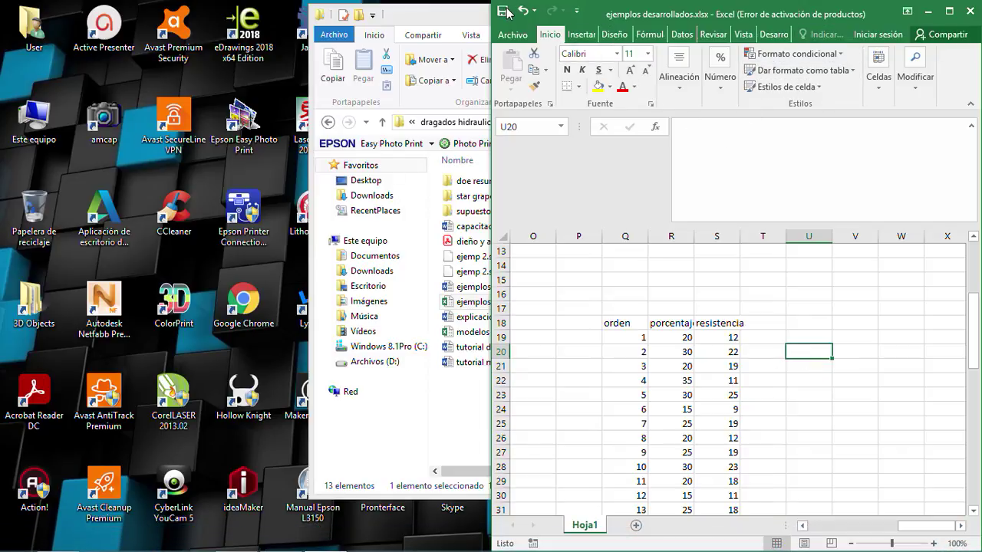
left_click(844, 296)
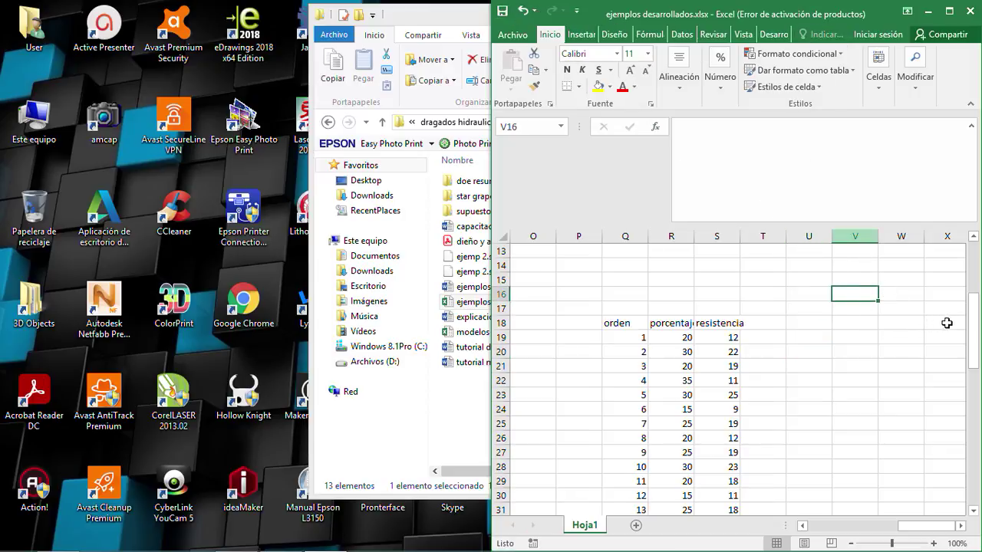
left_click_drag(974, 332, 971, 346)
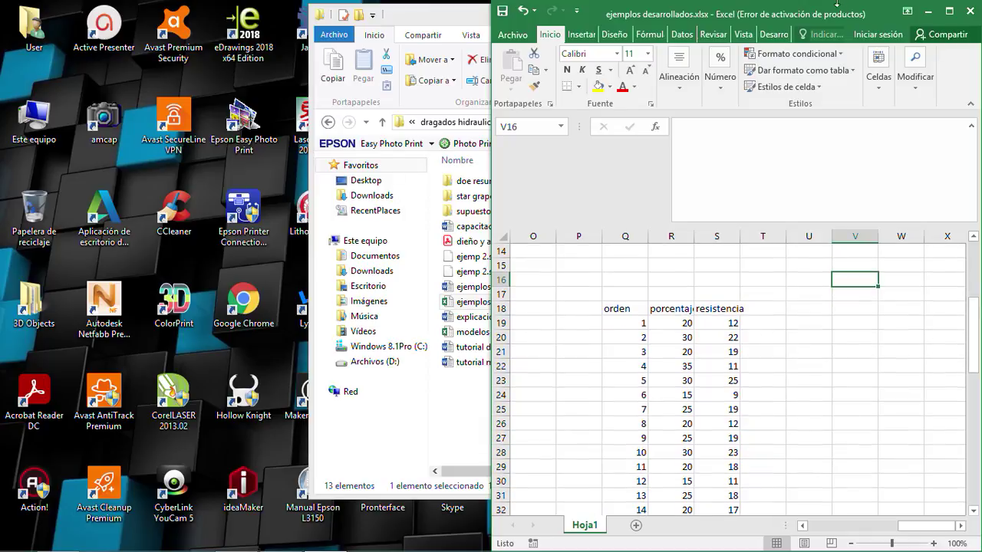
left_click_drag(867, 11, 625, 67)
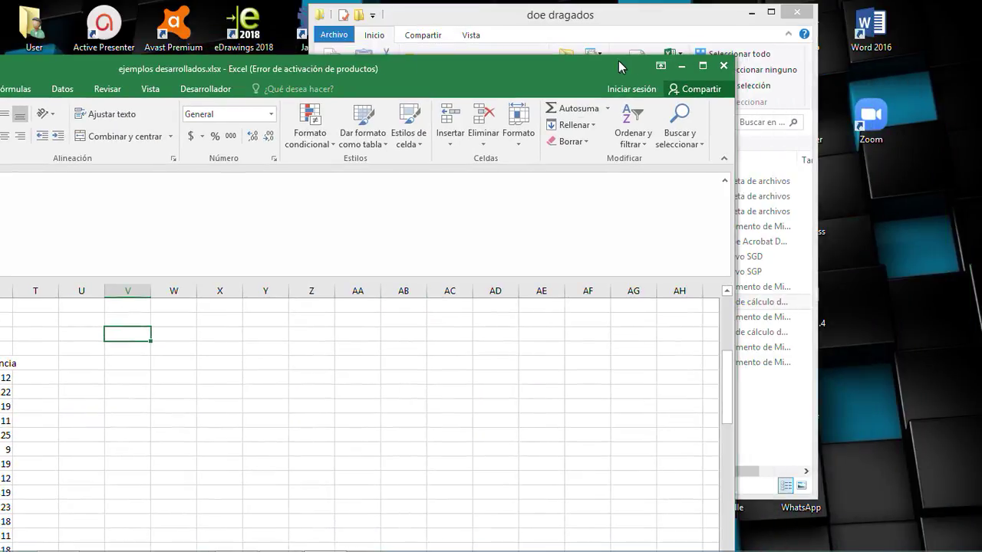
left_click(705, 67)
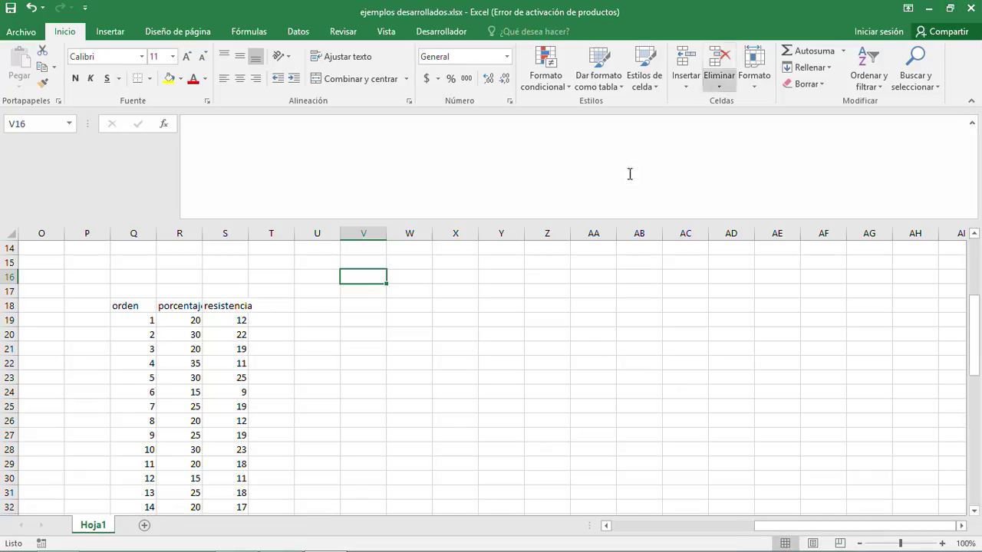
Copy the porcentaje and resistencia columns with their headers (R18:S43), and minimize the workbook and folder windows.
left_click(180, 307)
left_click_drag(180, 307, 244, 464)
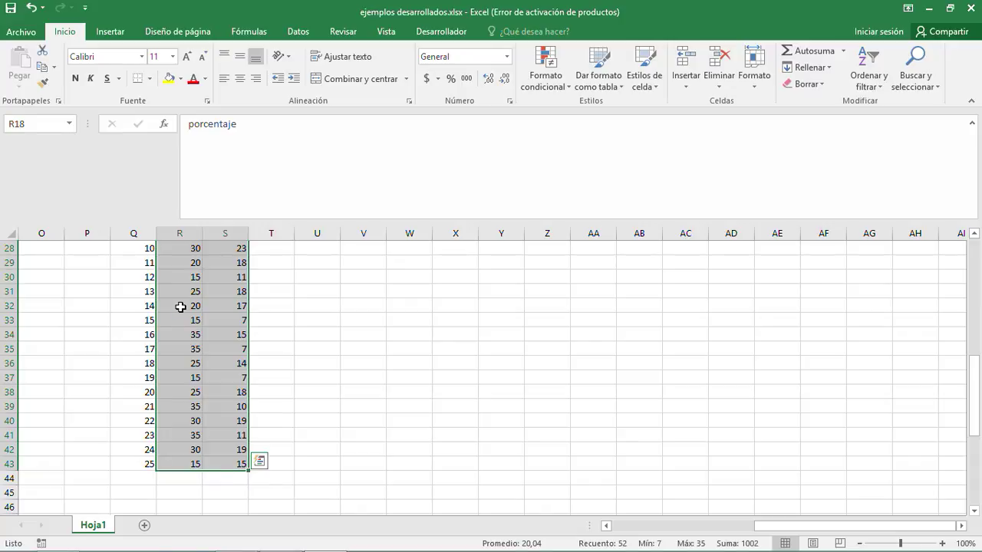
key("ctrl+c")
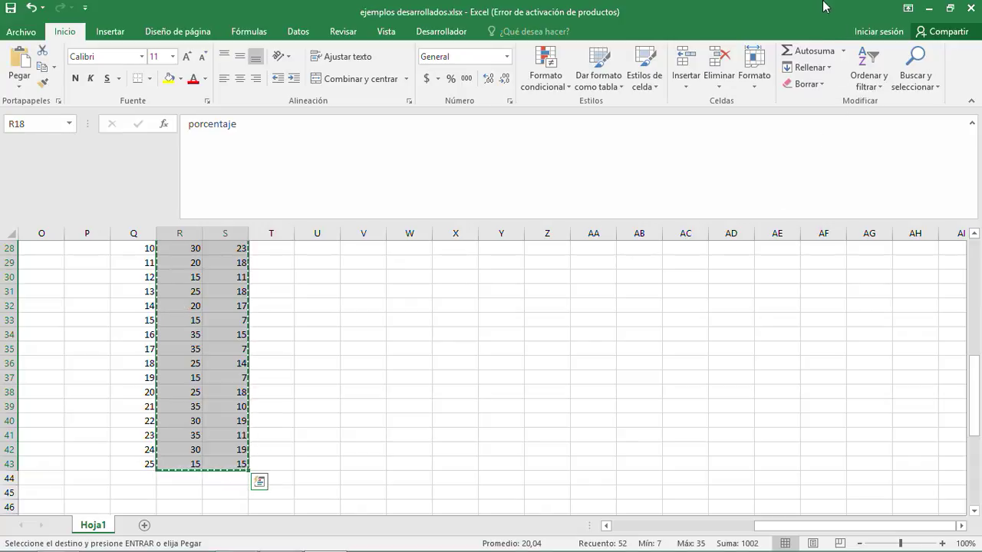
left_click_drag(806, 11, 773, 66)
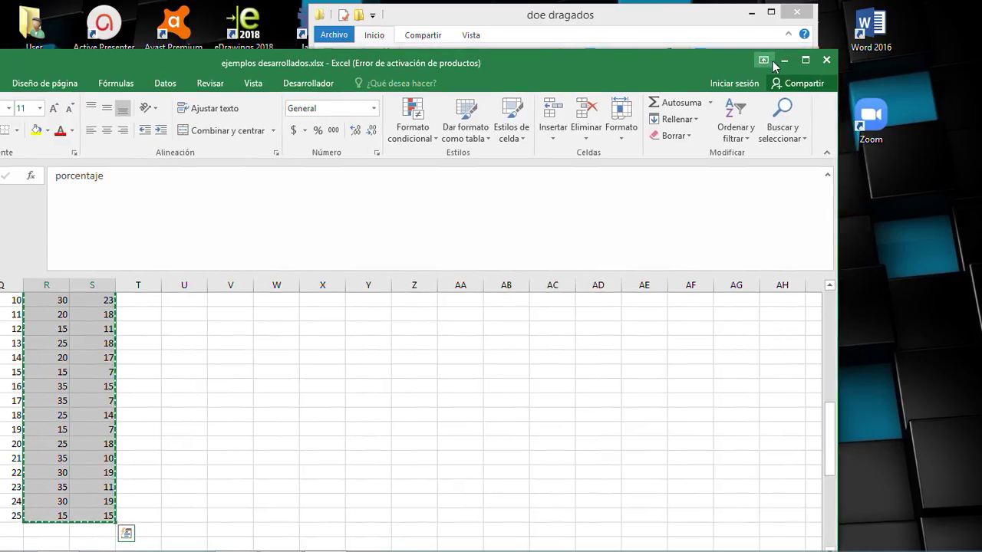
left_click(781, 60)
left_click(752, 13)
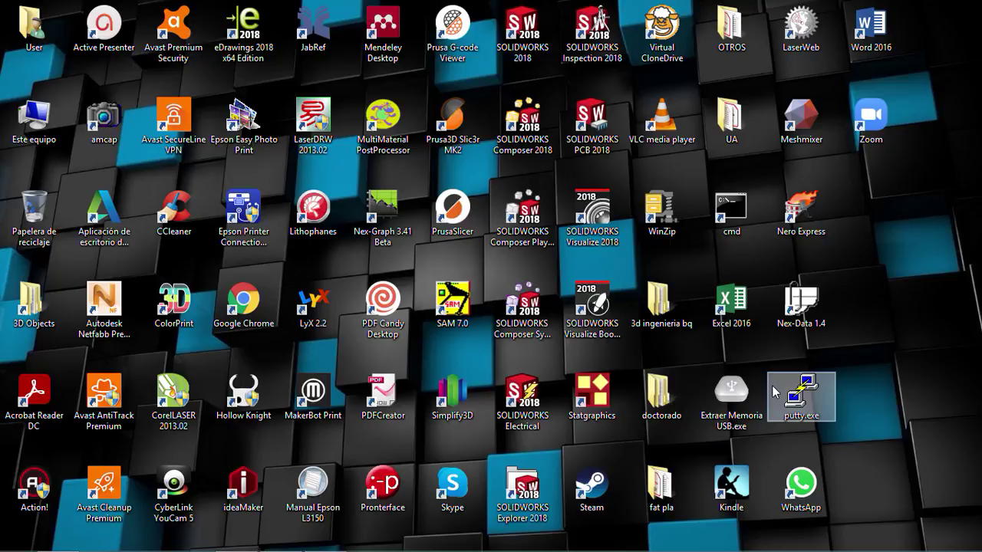
Open Statgraphics and try pasting the copied data at the first cell of the empty data sheet.
double_click(597, 406)
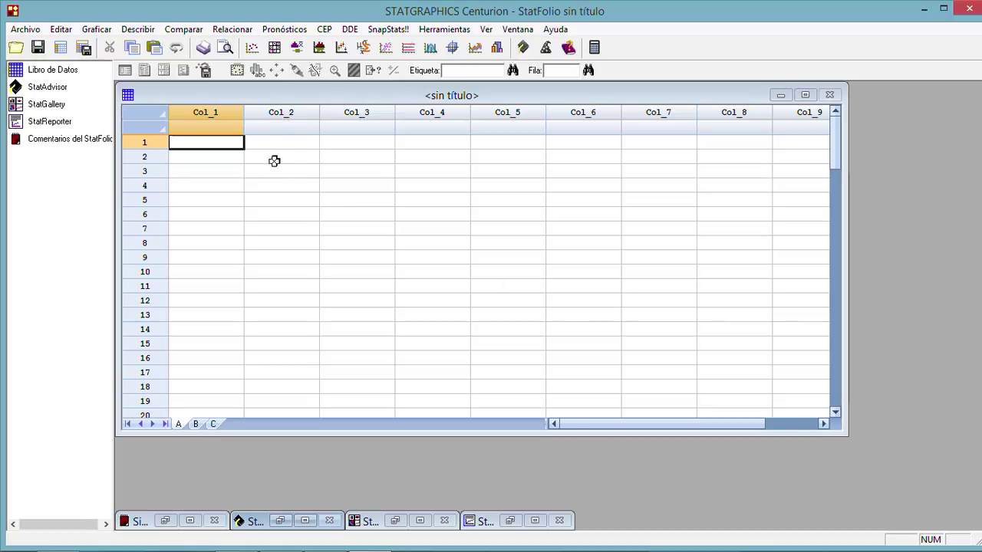
right_click(211, 113)
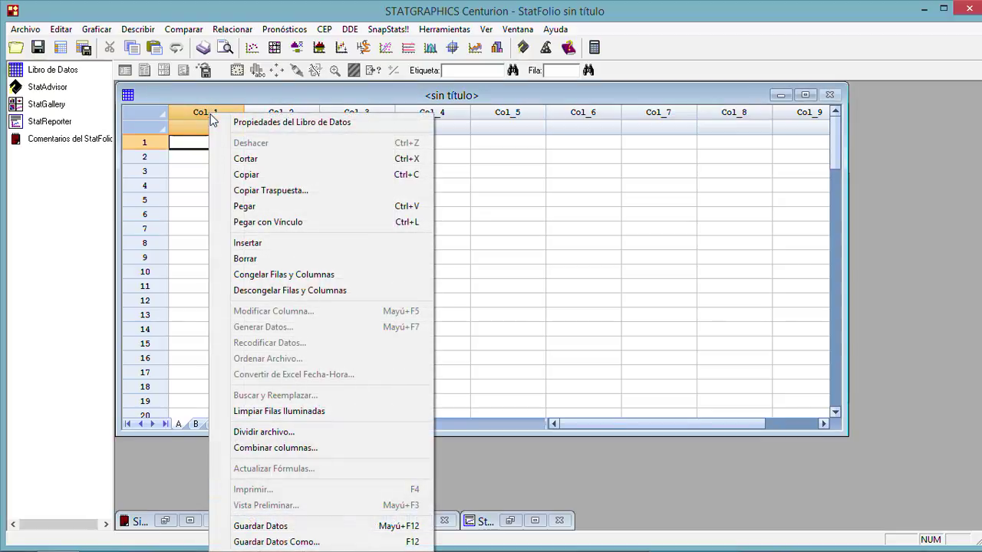
left_click(246, 206)
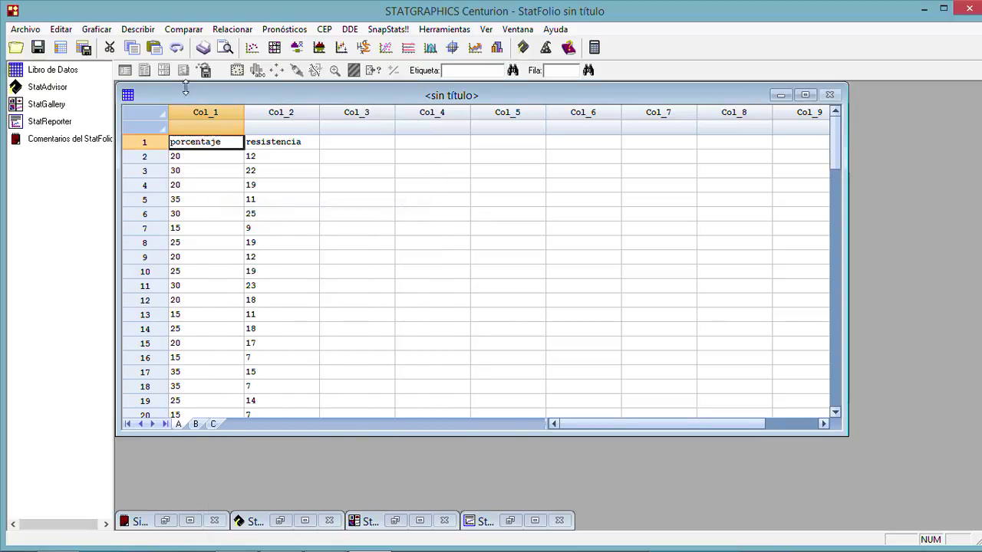
Close Statgraphics without saving the data in sheet A.
left_click_drag(768, 21, 560, 45)
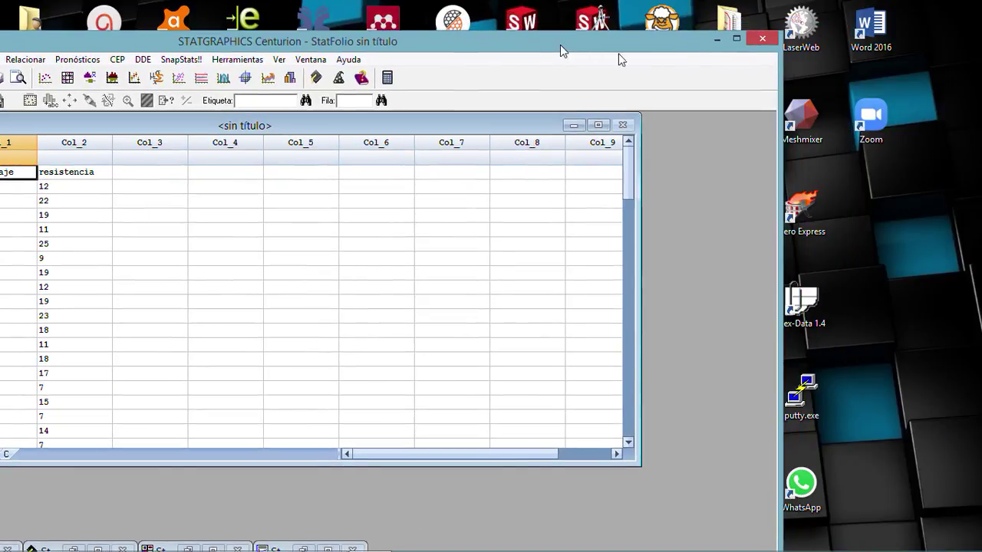
left_click(760, 38)
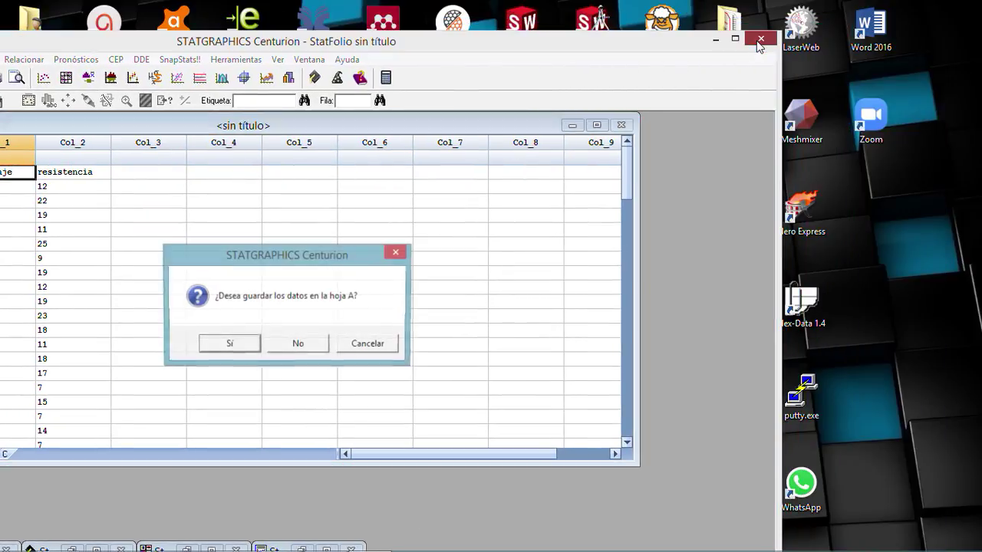
left_click(292, 347)
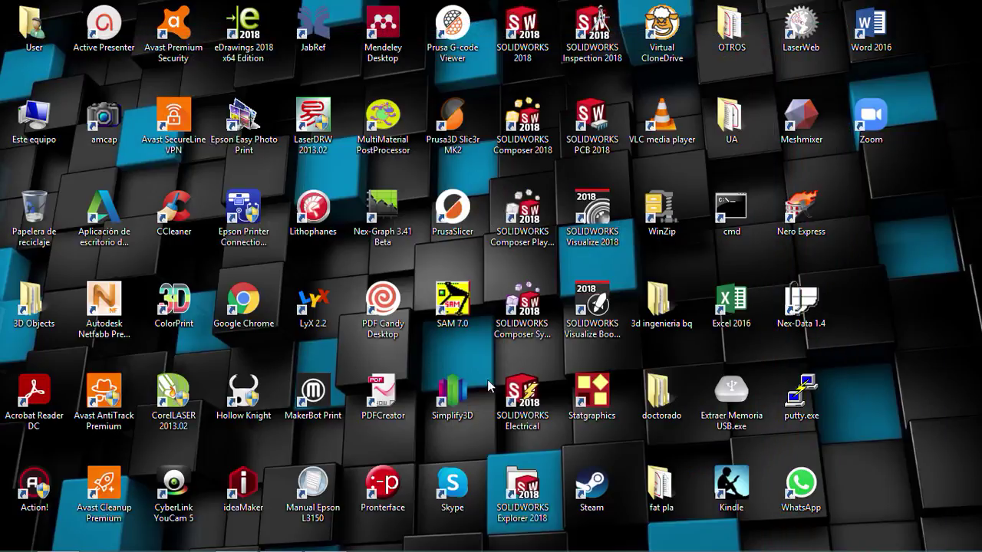
Reopen Statgraphics and paste the copied data starting at the whole Col_1 column, using the header row as column names.
double_click(588, 393)
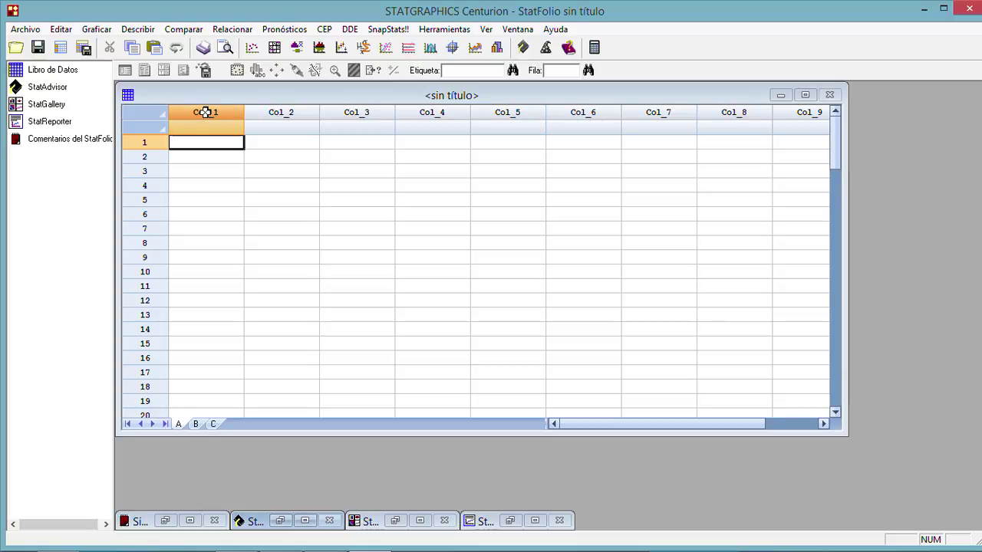
double_click(206, 112)
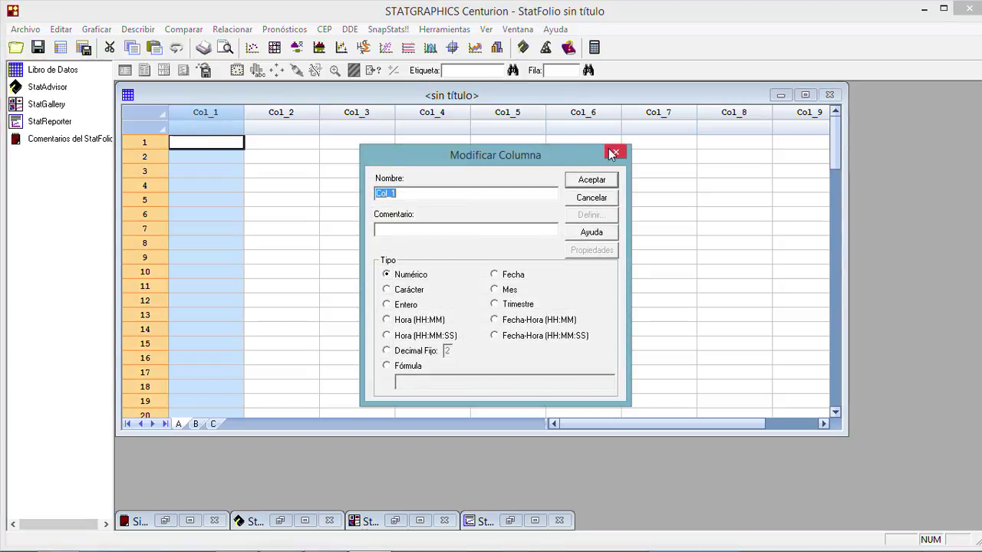
left_click(616, 150)
right_click(222, 114)
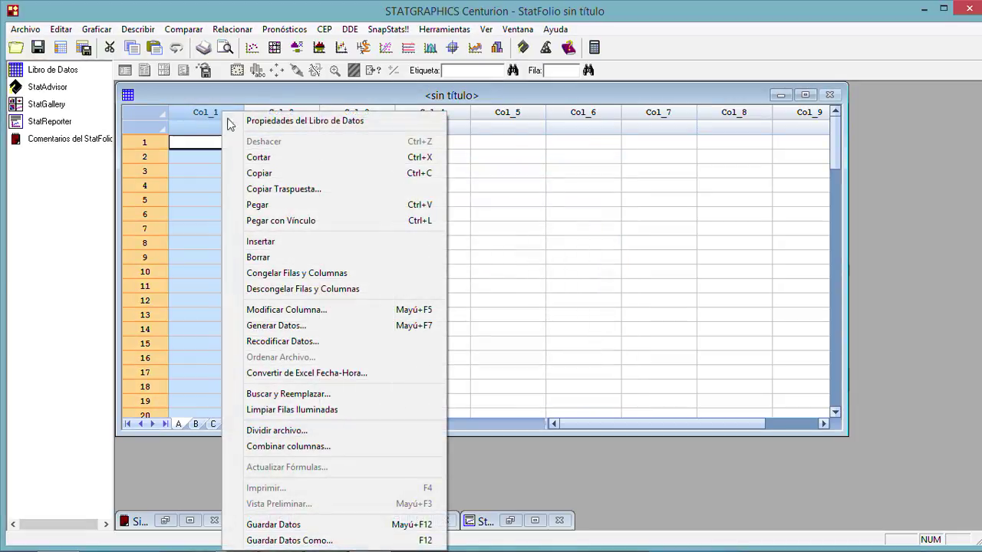
left_click(265, 205)
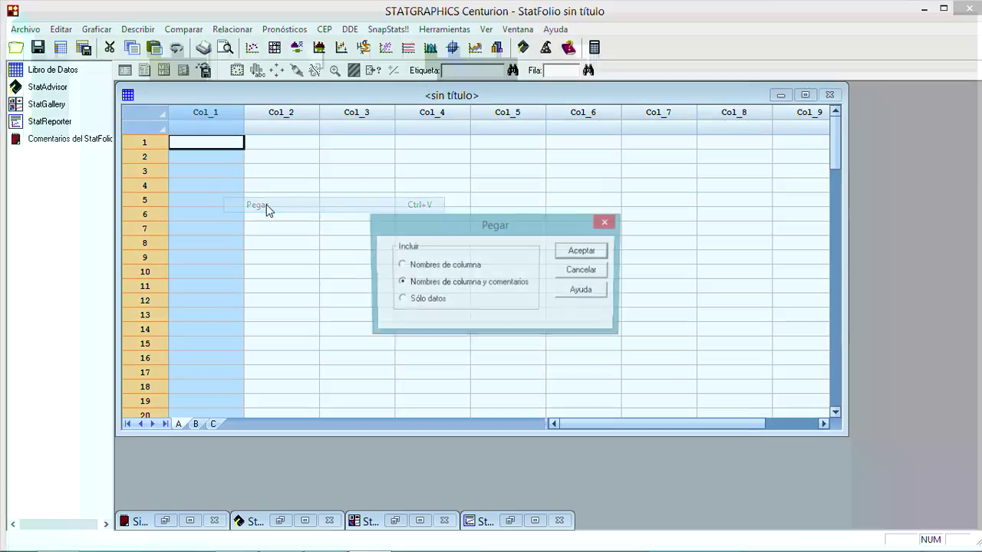
left_click(582, 251)
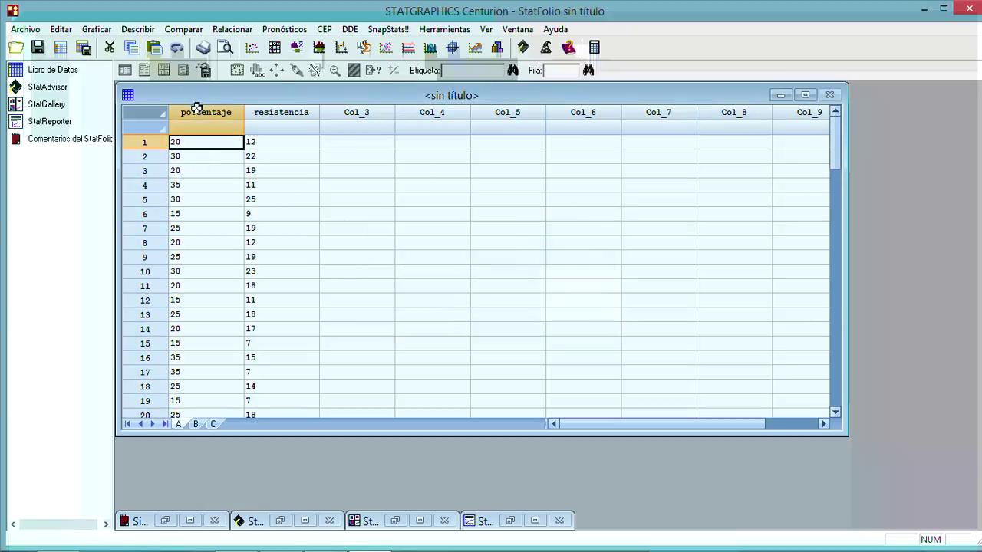
scroll(280, 199, "down", 4)
scroll(280, 200, "up", 4)
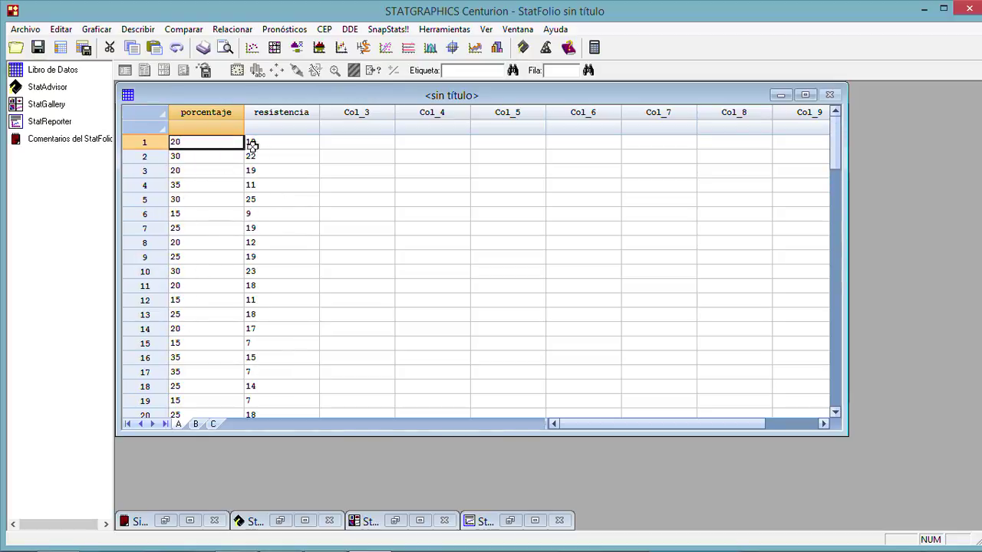
Run a simple ANOVA with resistencia as the dependent variable and porcentaje as the factor, including all tables and graphs.
left_click(182, 28)
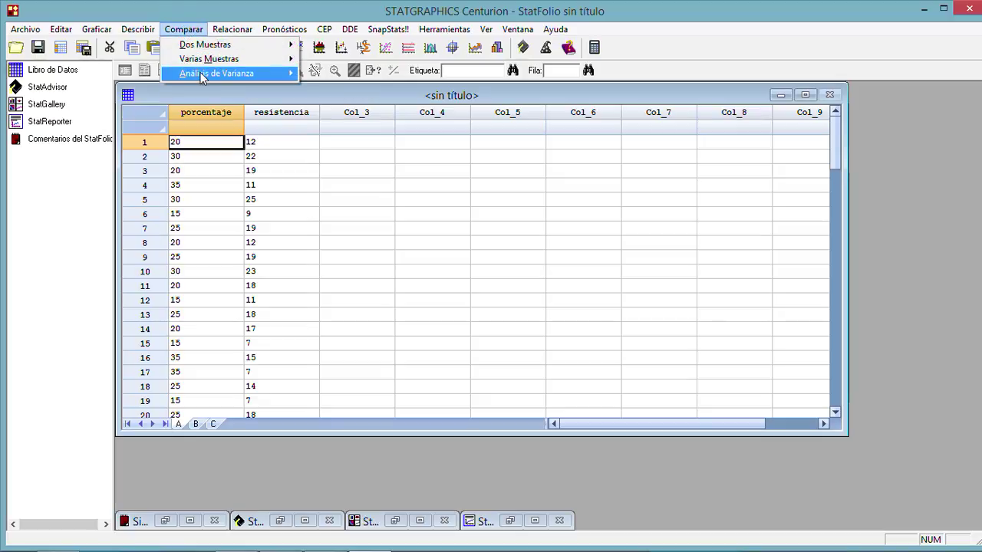
mouse_move(200, 72)
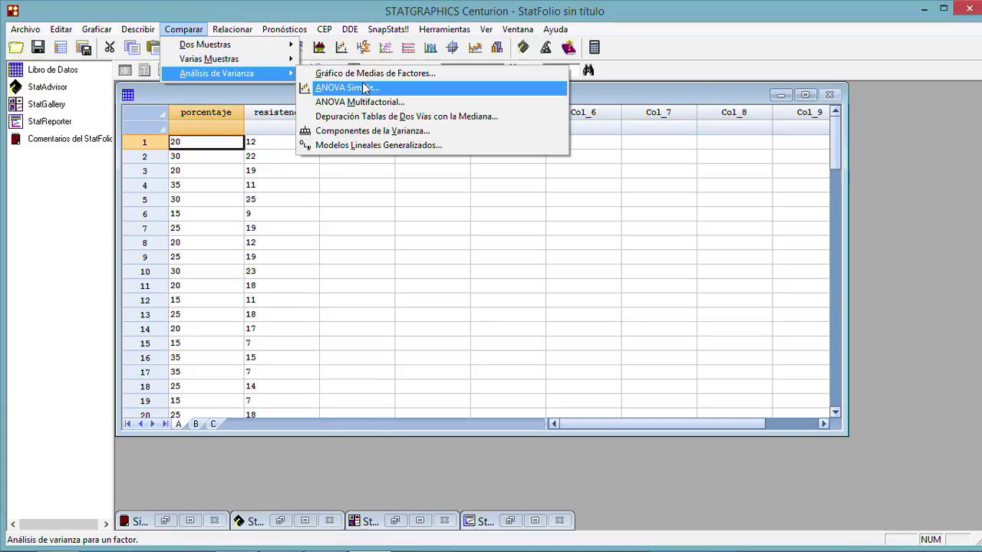
left_click(365, 89)
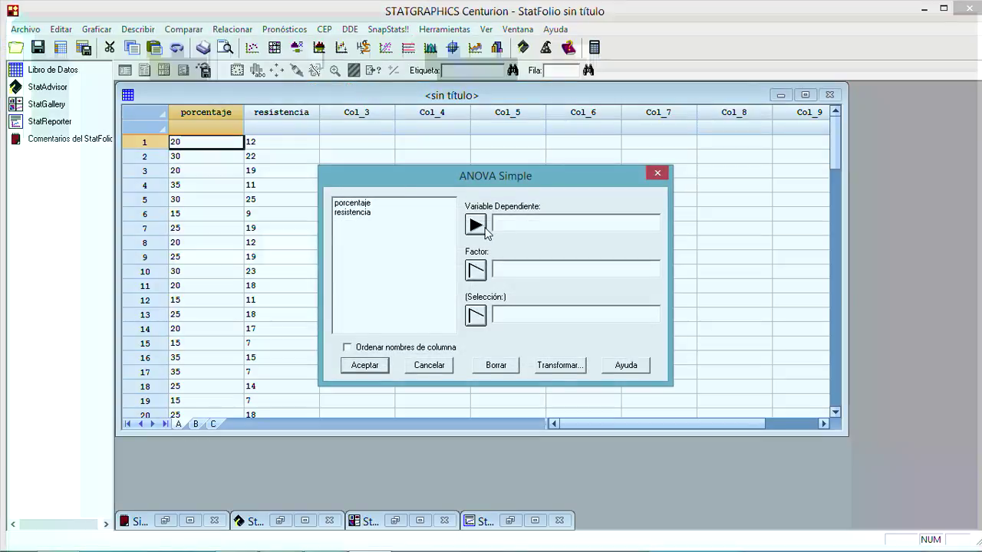
left_click(352, 212)
left_click(476, 224)
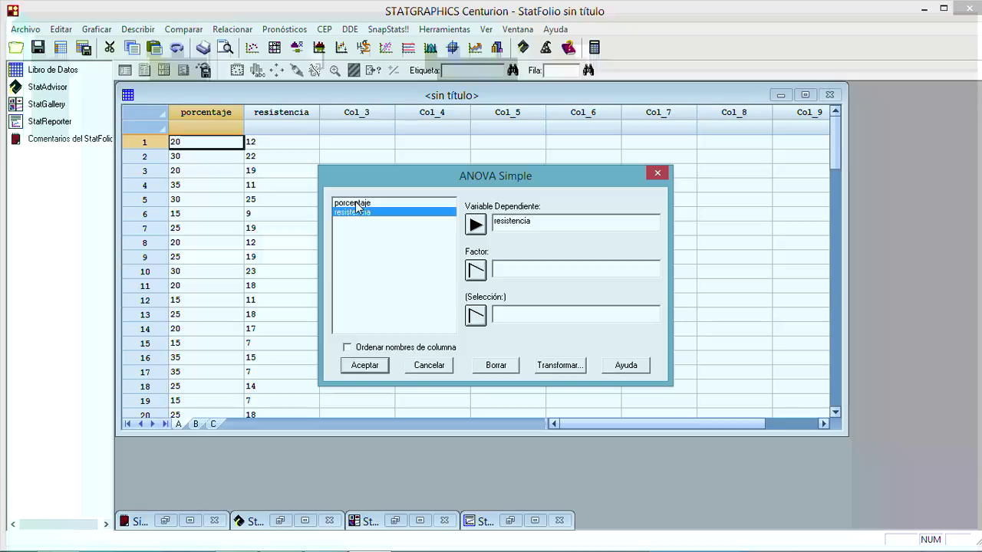
key("Up")
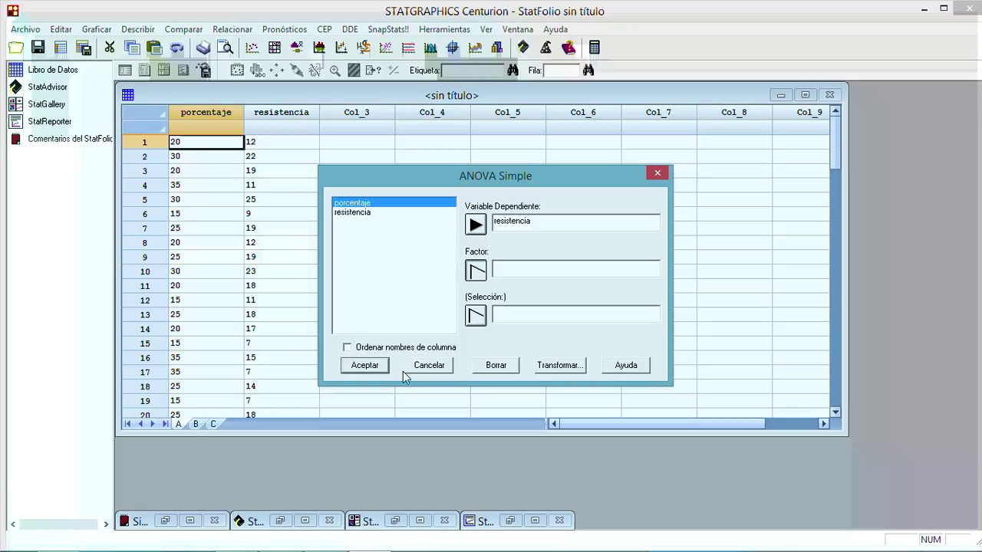
left_click(374, 366)
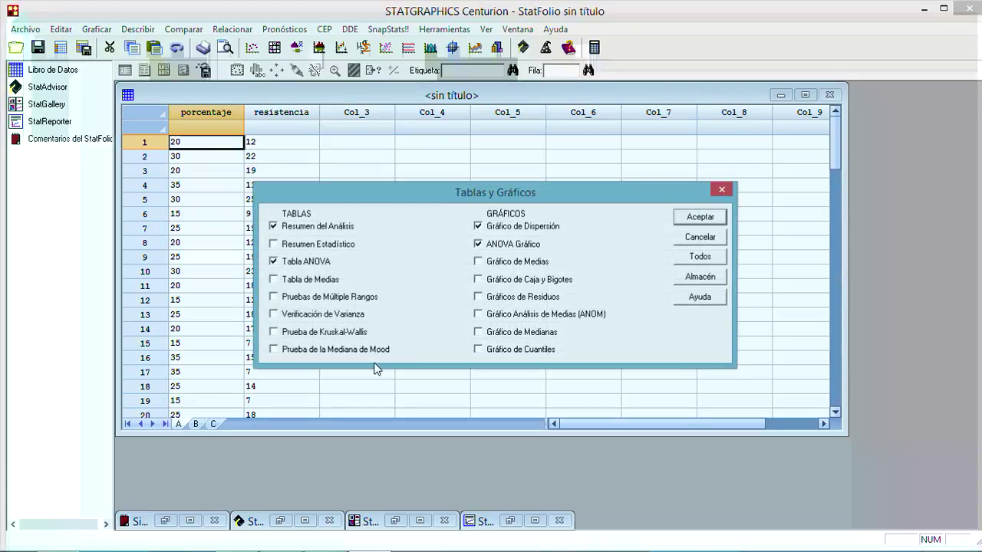
left_click(693, 259)
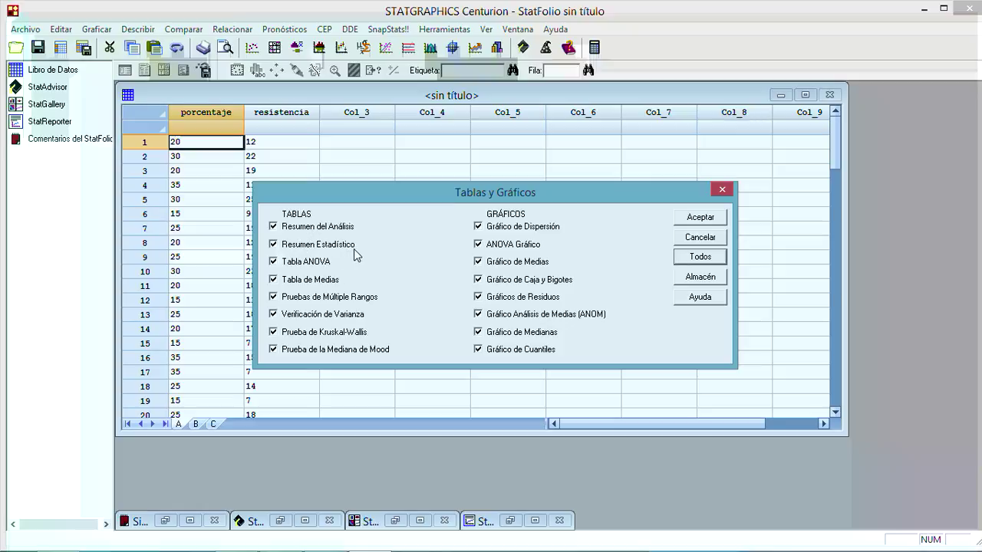
left_click(701, 218)
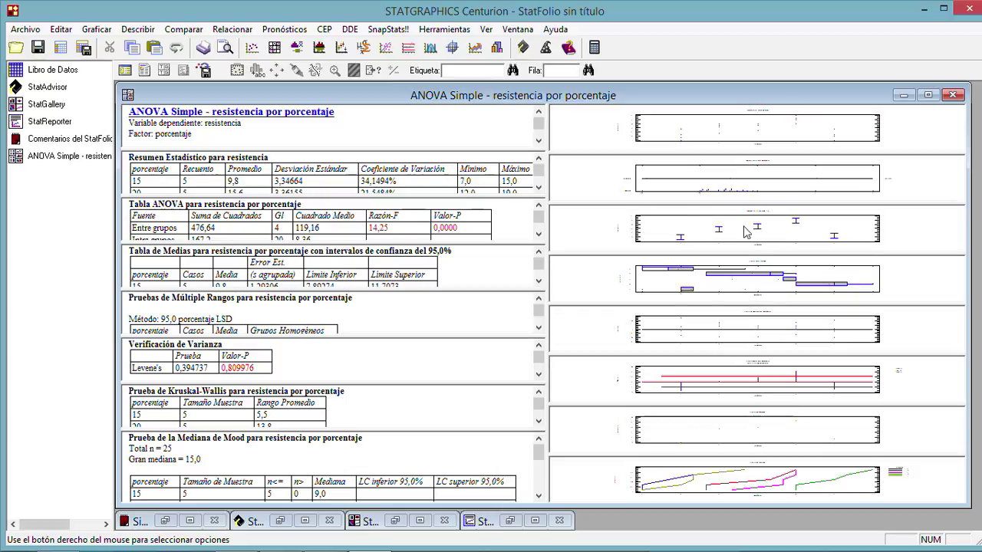
Enlarge and examine the Fisher LSD means plot and the box-and-whisker plot, returning to the full results view.
double_click(907, 233)
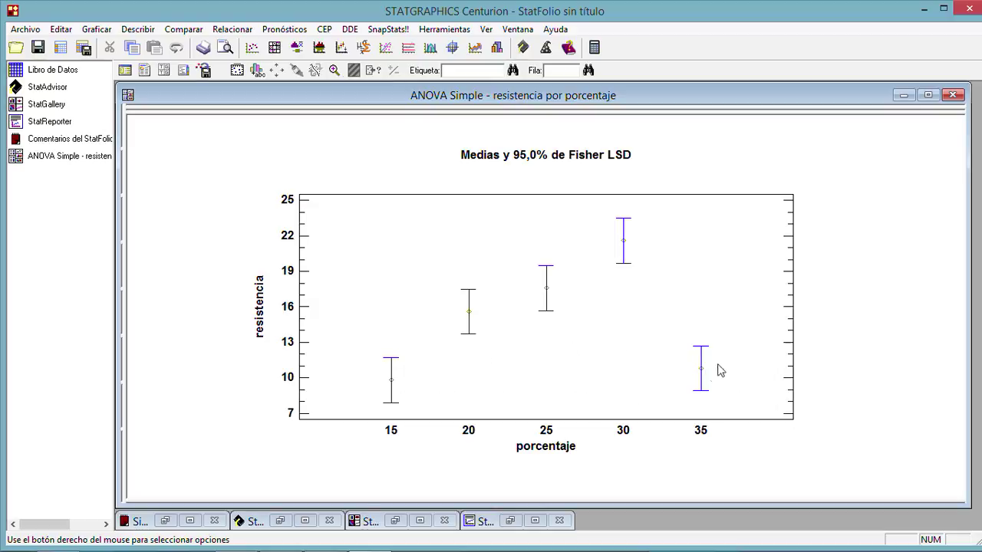
double_click(800, 186)
double_click(917, 279)
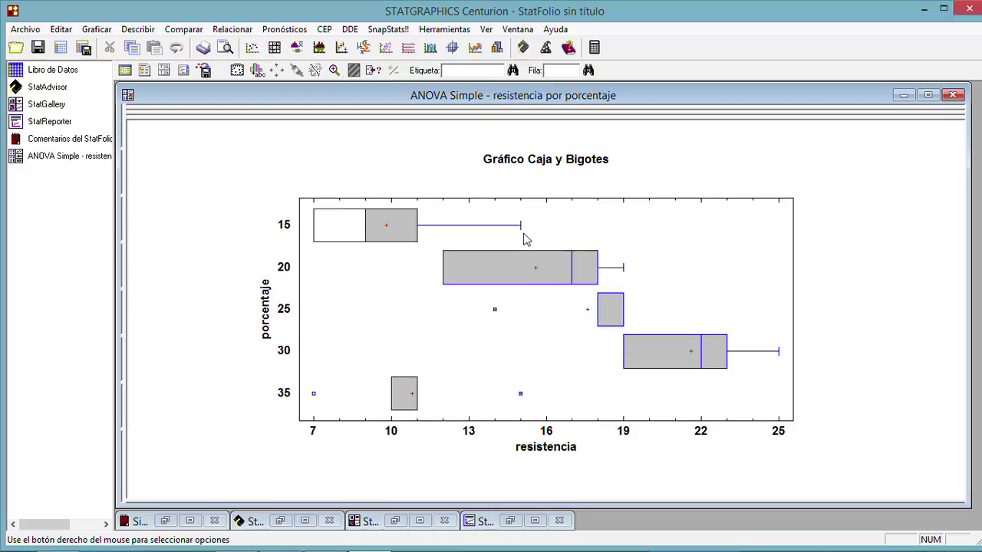
double_click(924, 294)
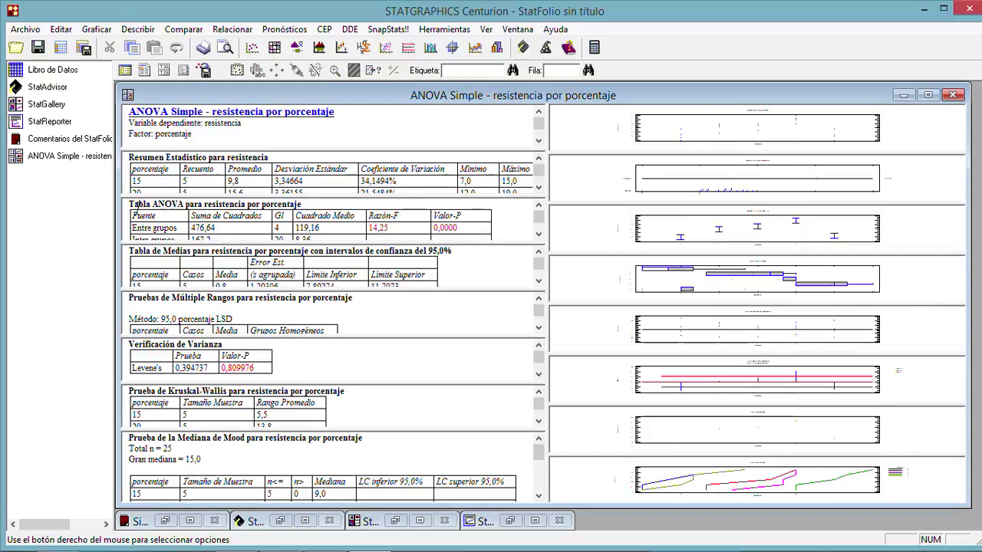
Examine the enlarged ANOVA table, highlighting the between-groups P-value and the StatAdvisor sentence that interprets it.
double_click(506, 221)
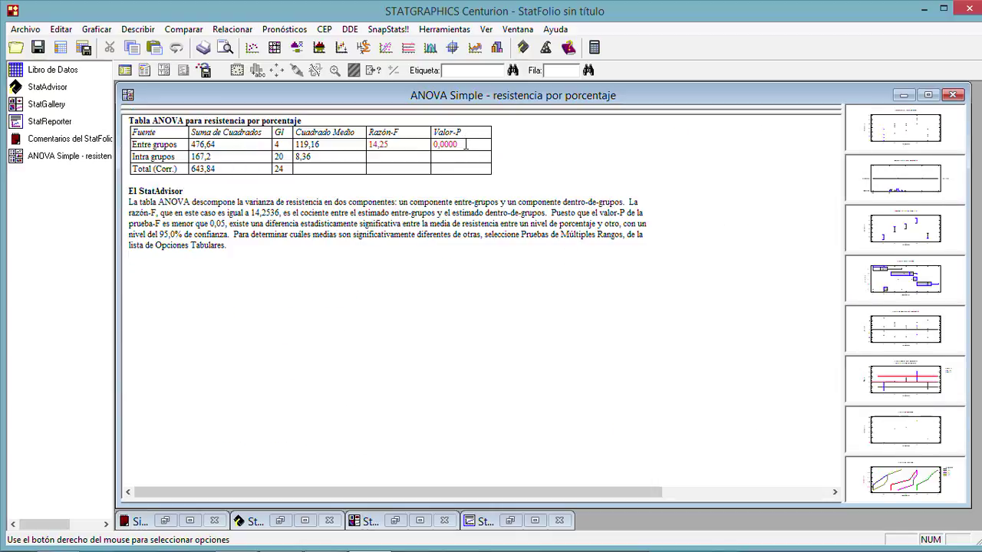
left_click_drag(465, 144, 431, 145)
left_click(443, 213)
left_click_drag(550, 211, 618, 224)
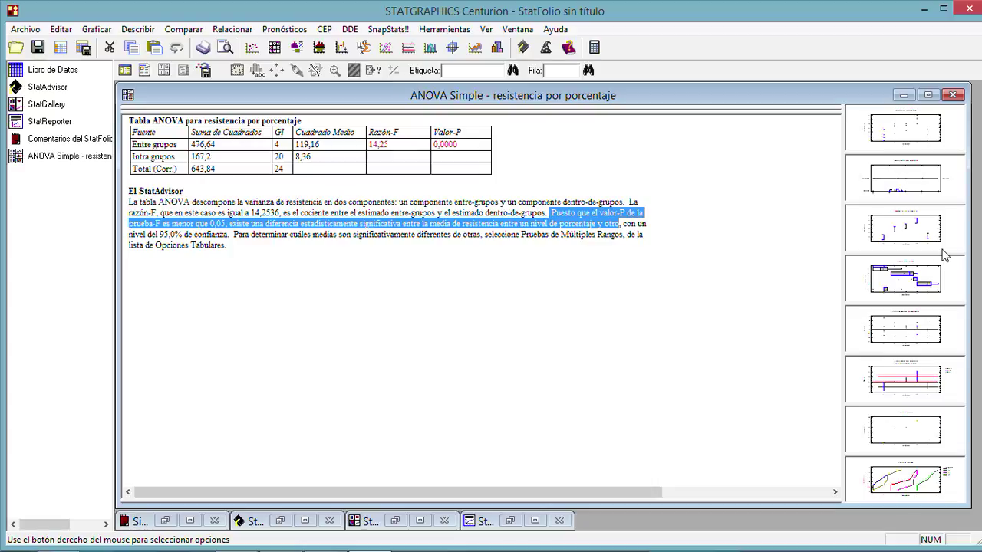
left_click(616, 229)
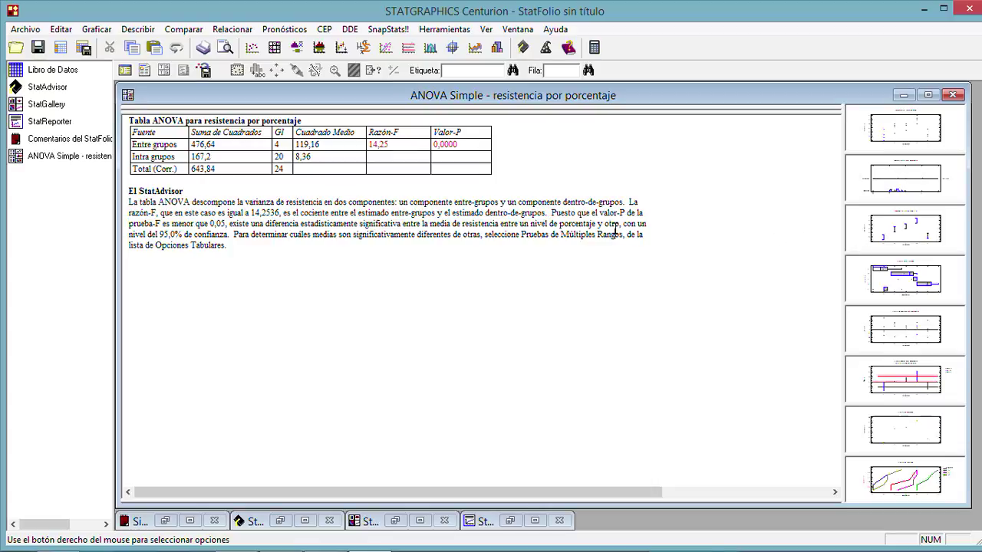
left_click_drag(550, 214, 620, 230)
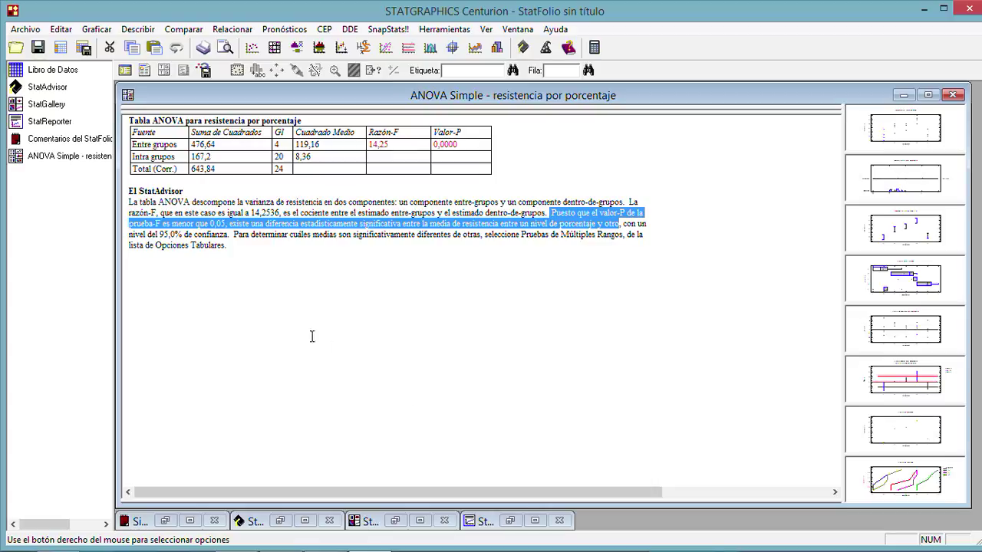
double_click(408, 263)
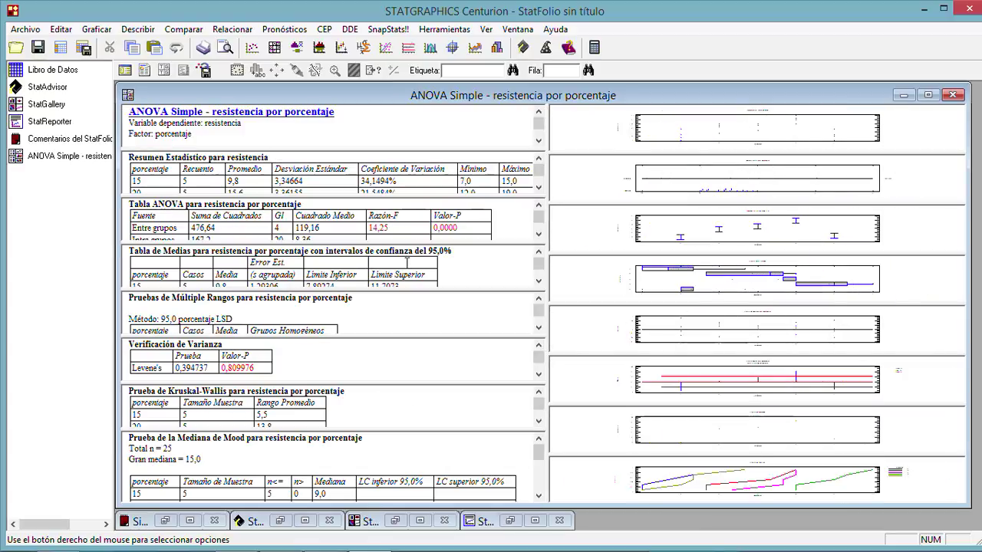
Examine the statistical summary and the variance check, highlighting the StatAdvisor hypothesis text and the pairwise comparison rows.
double_click(436, 177)
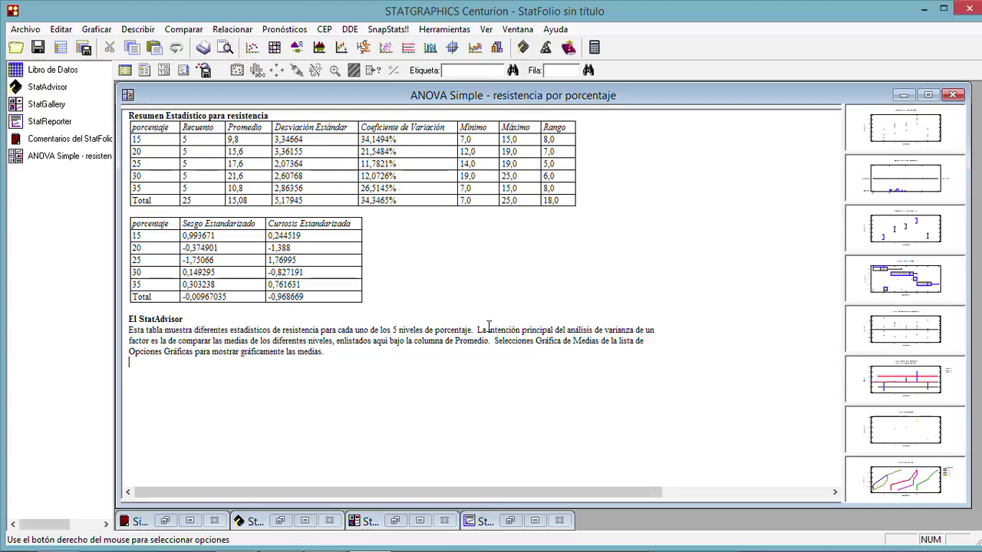
double_click(479, 278)
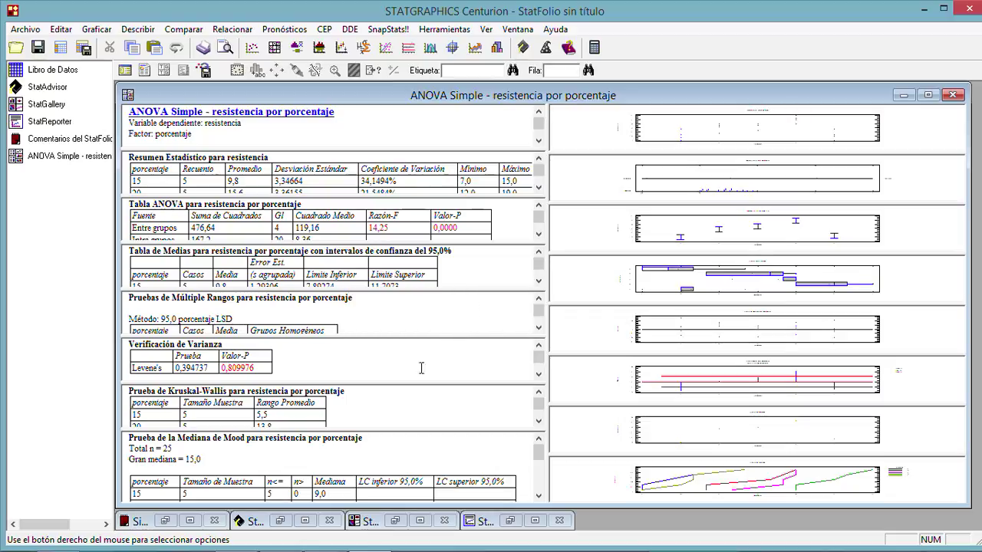
double_click(345, 359)
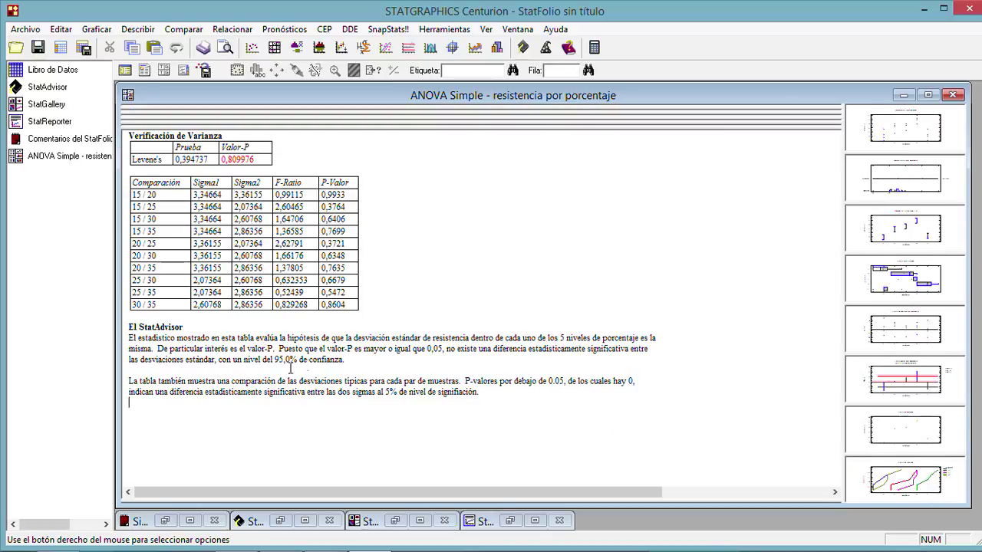
left_click_drag(281, 338, 350, 359)
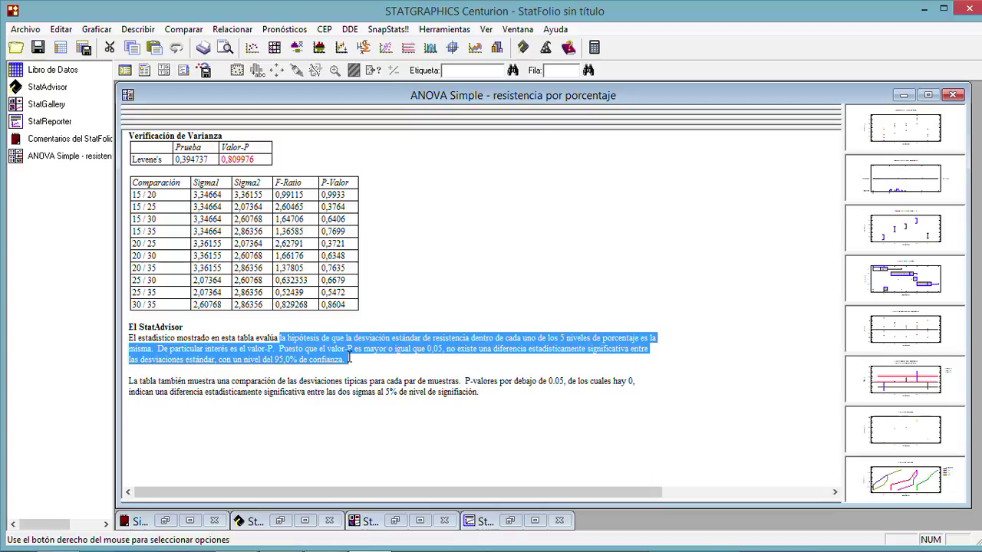
left_click(160, 195)
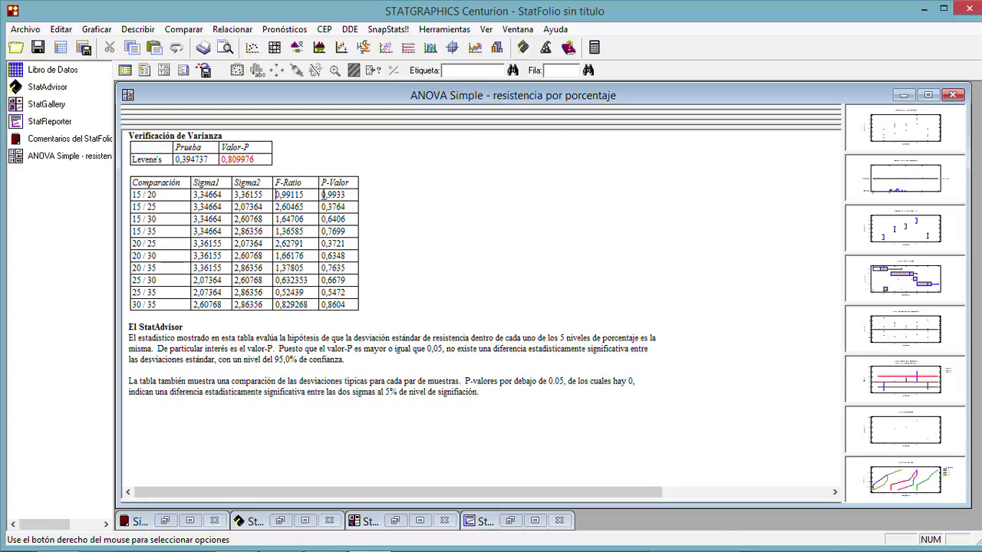
left_click_drag(324, 195, 345, 310)
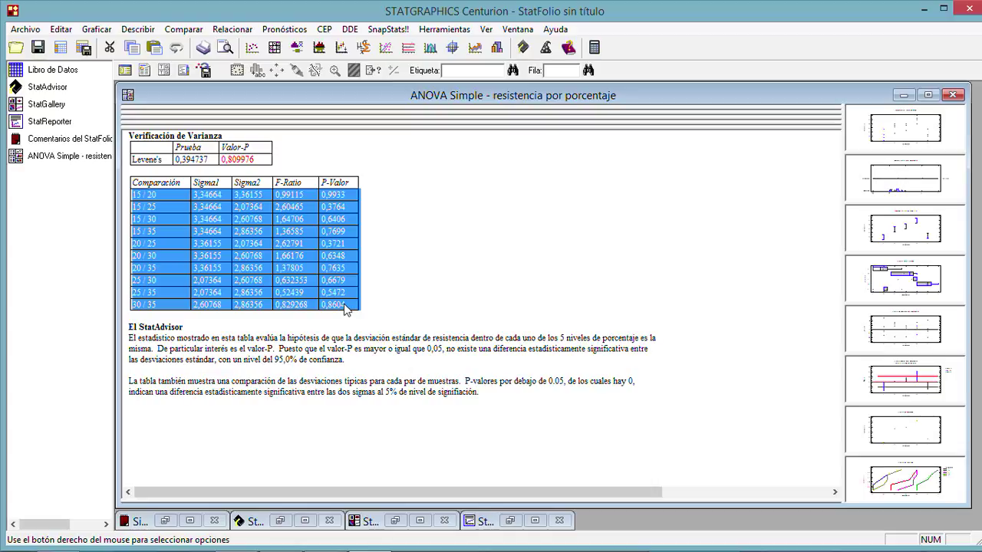
double_click(426, 270)
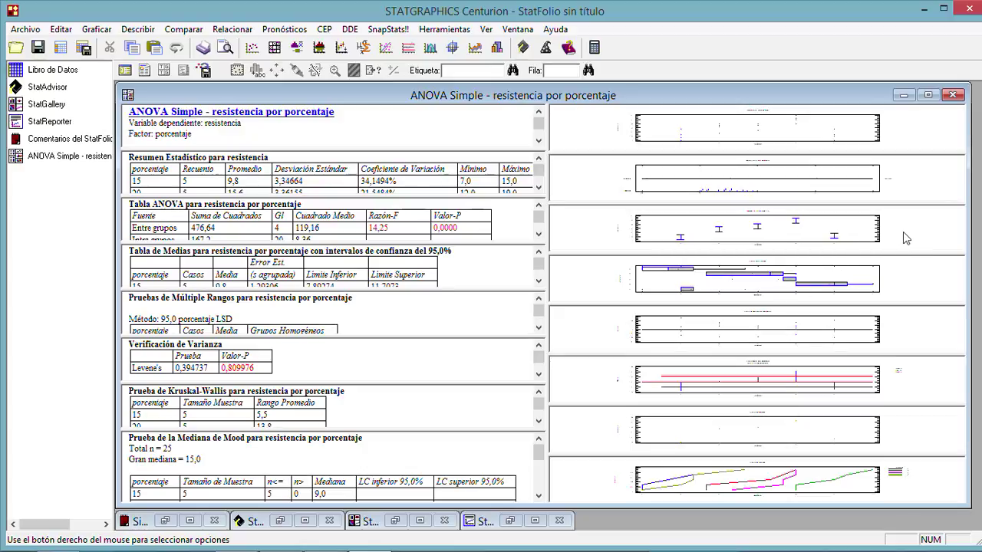
Compare the spread of resistencia across the porcentaje levels in the enlarged box-and-whisker plot.
double_click(918, 281)
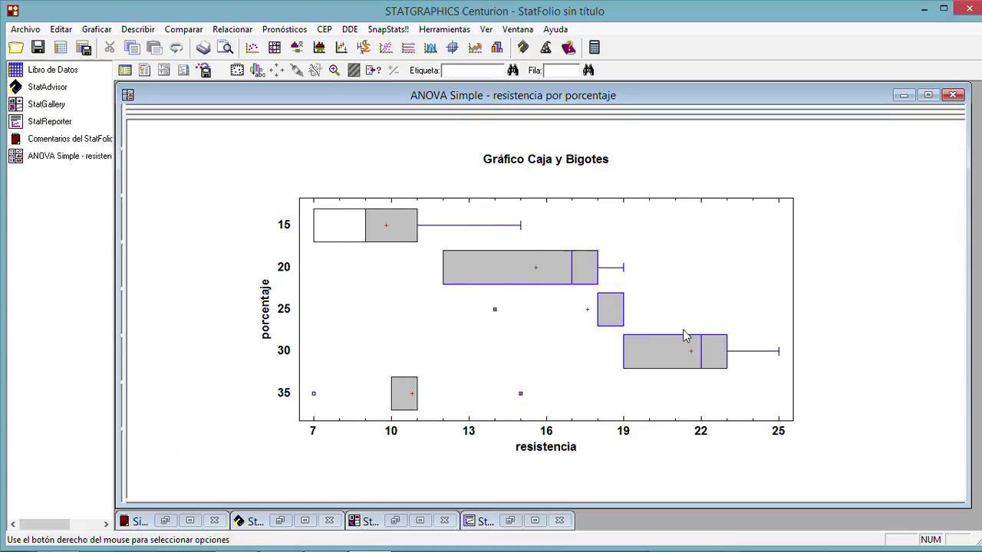
double_click(834, 220)
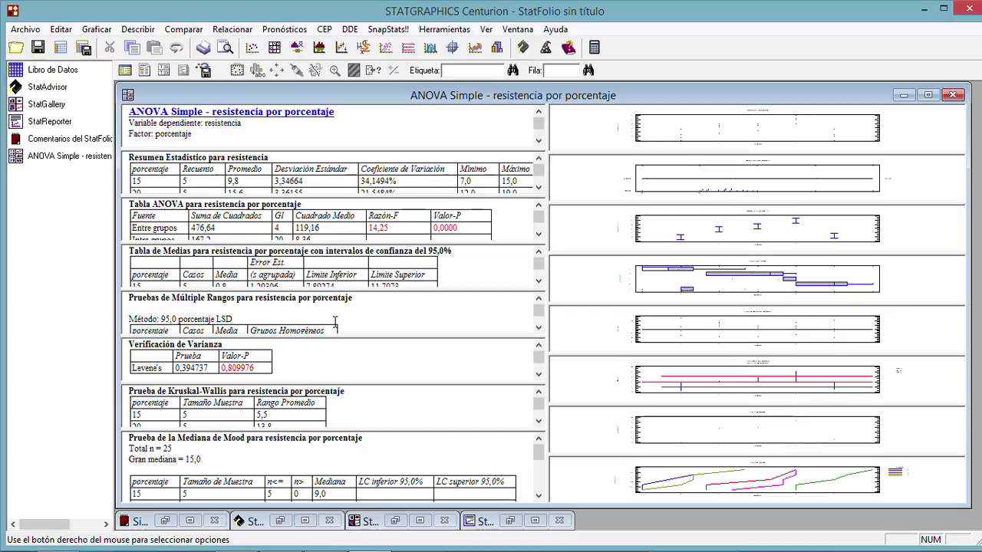
double_click(881, 277)
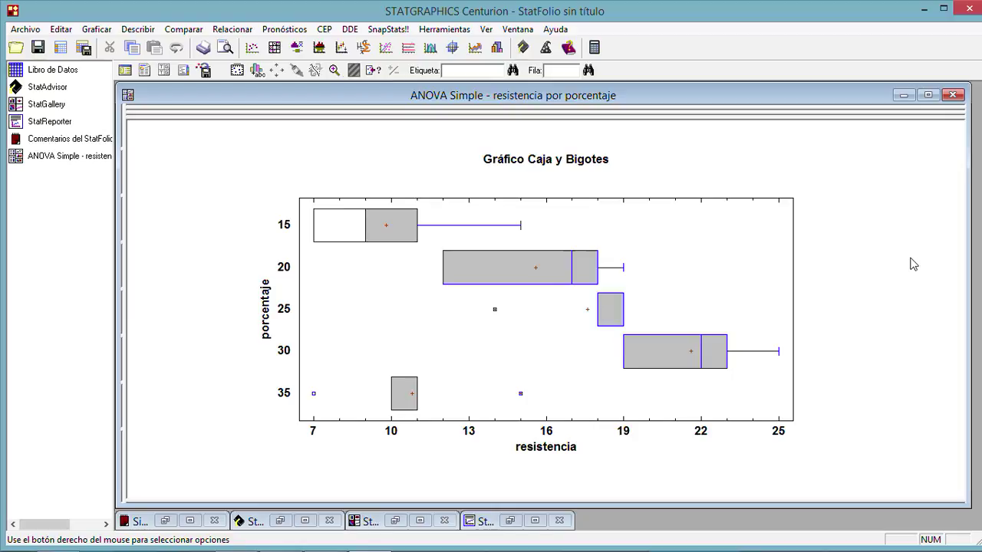
double_click(913, 264)
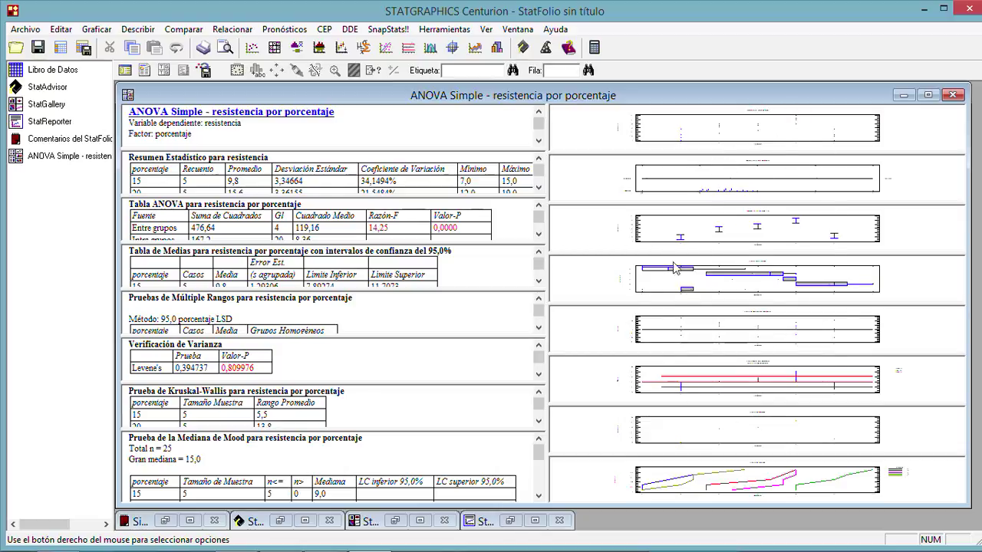
Check the analysis options available for the enlarged ANOVA table without reordering the factor levels.
double_click(503, 230)
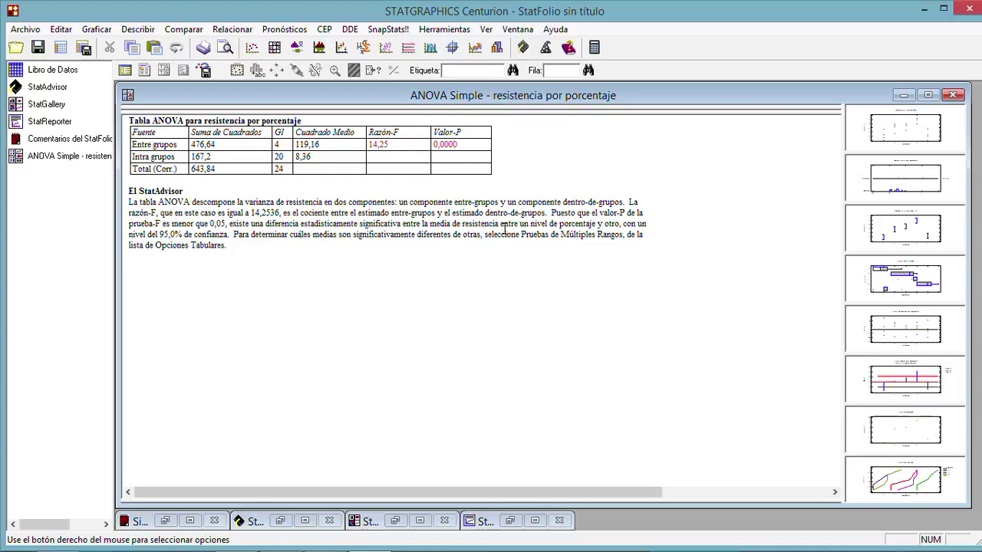
right_click(504, 231)
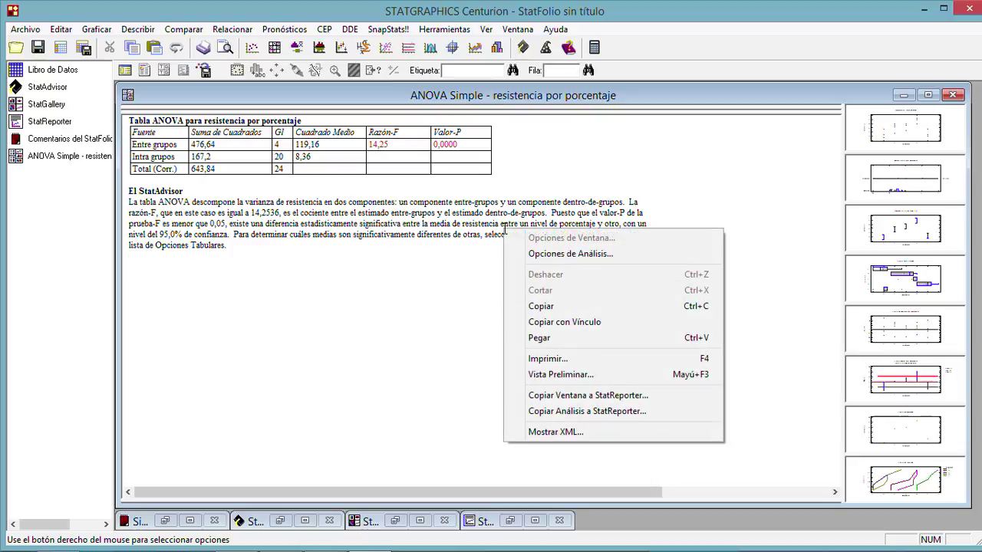
left_click(548, 255)
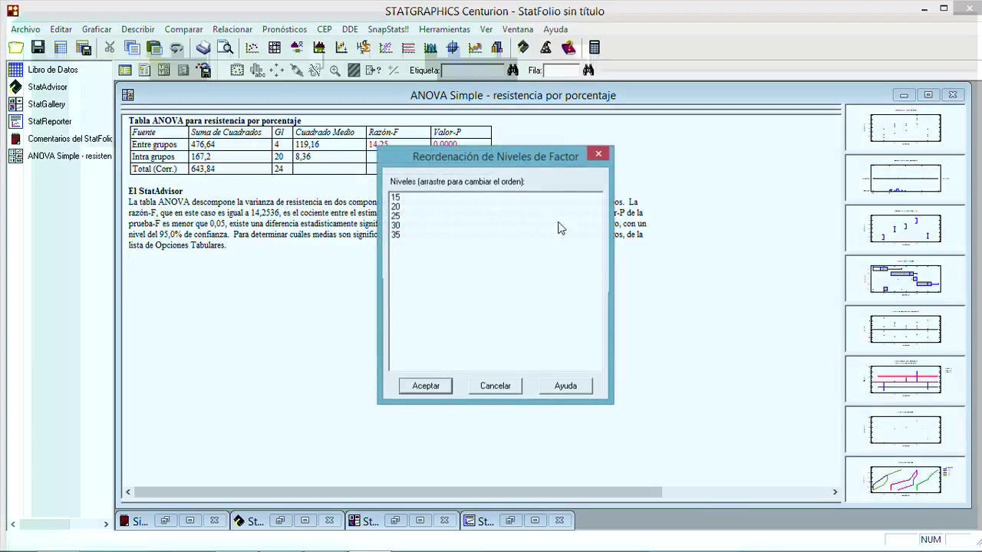
left_click(598, 152)
right_click(332, 293)
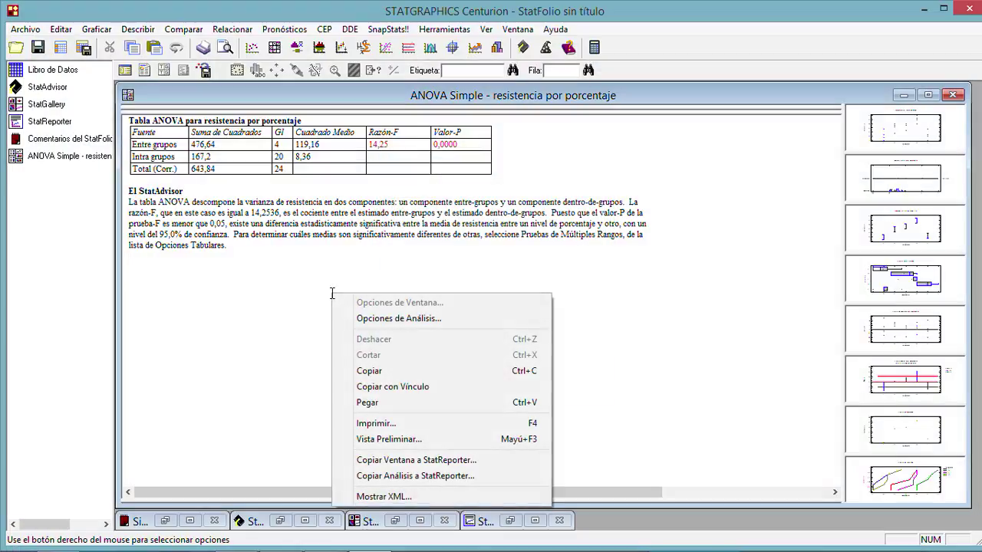
left_click(296, 308)
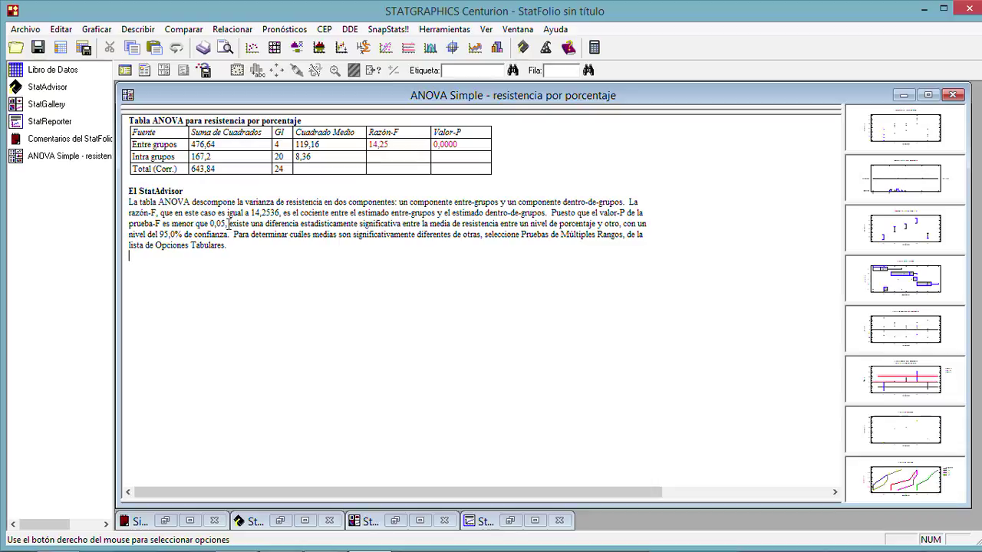
double_click(266, 240)
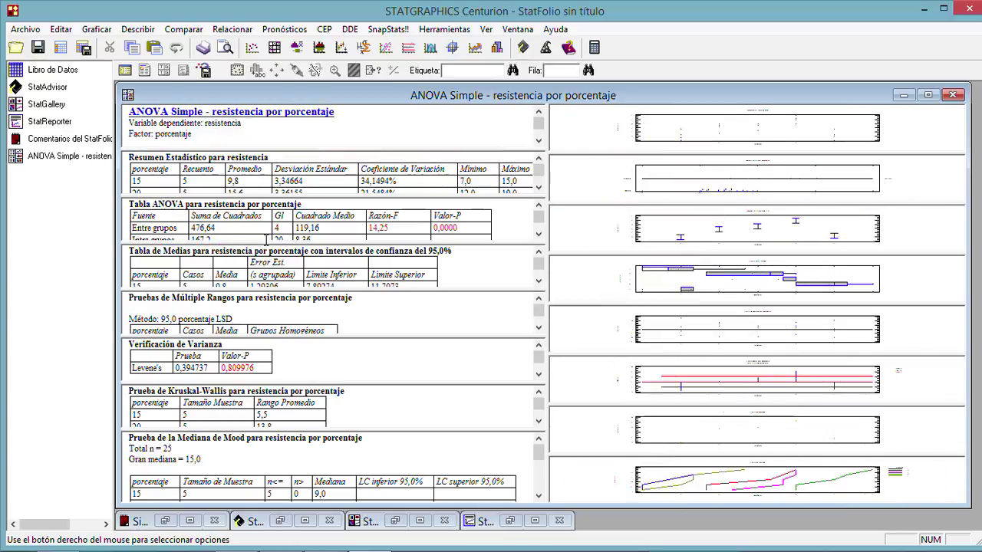
Check the analysis options from the analysis summary and the statistical summary, keeping the factor levels in their current order.
right_click(260, 135)
left_click(309, 158)
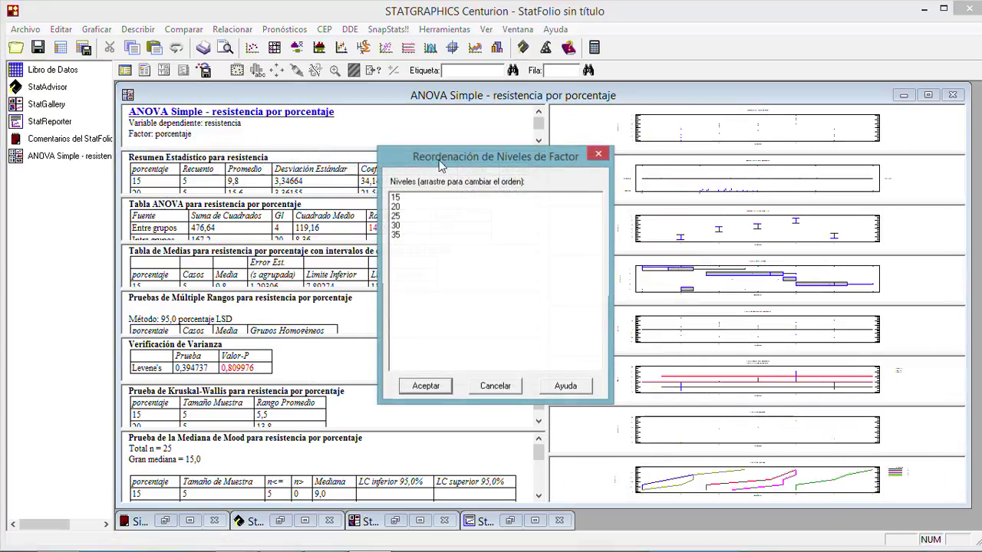
left_click(604, 156)
right_click(485, 174)
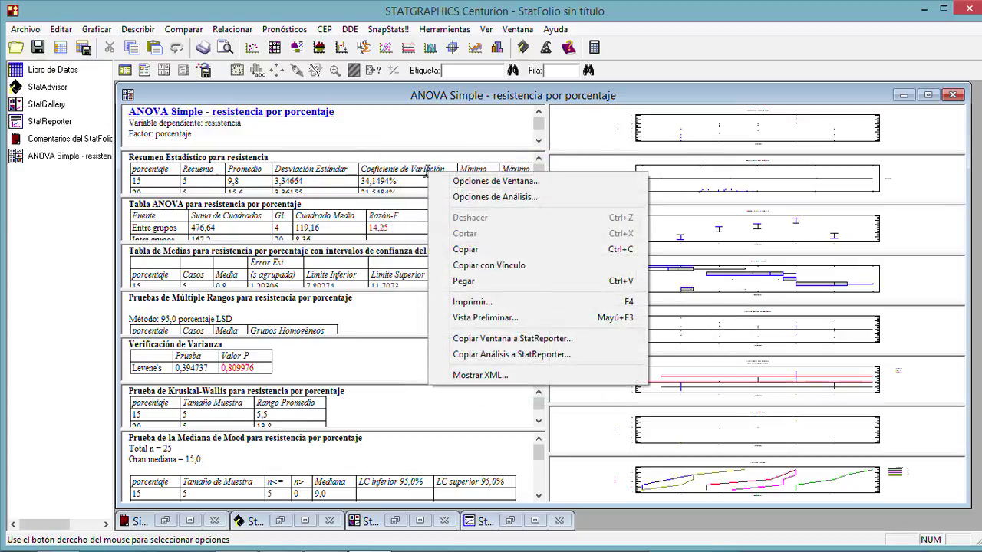
left_click(510, 195)
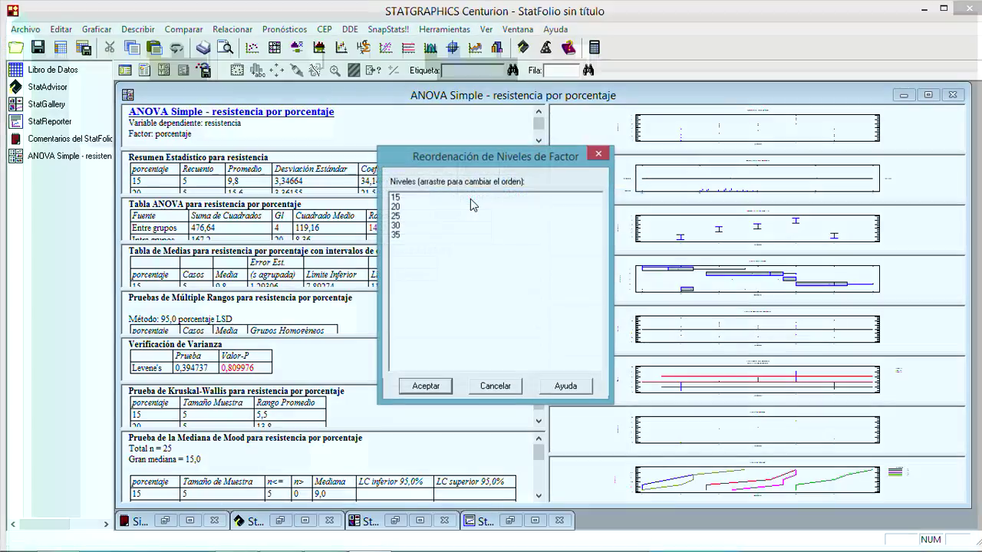
left_click(598, 153)
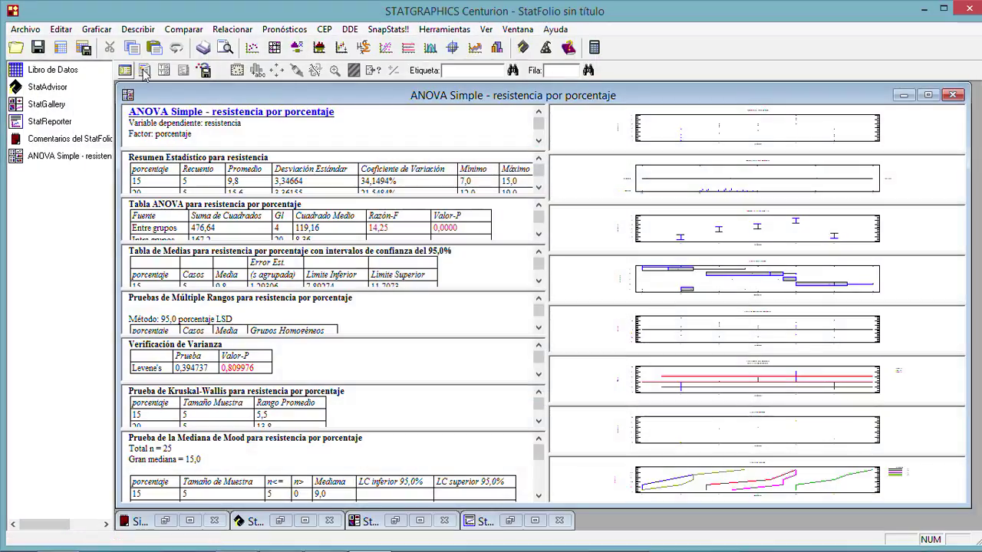
Review the ANOVA input variables and the selection of tables and graphs without changing either of them.
left_click(146, 70)
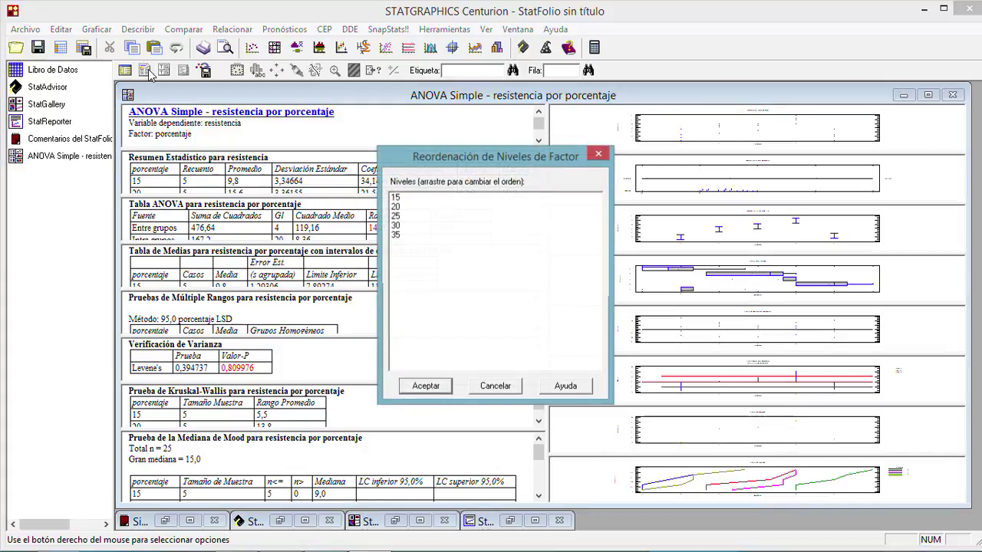
left_click(599, 154)
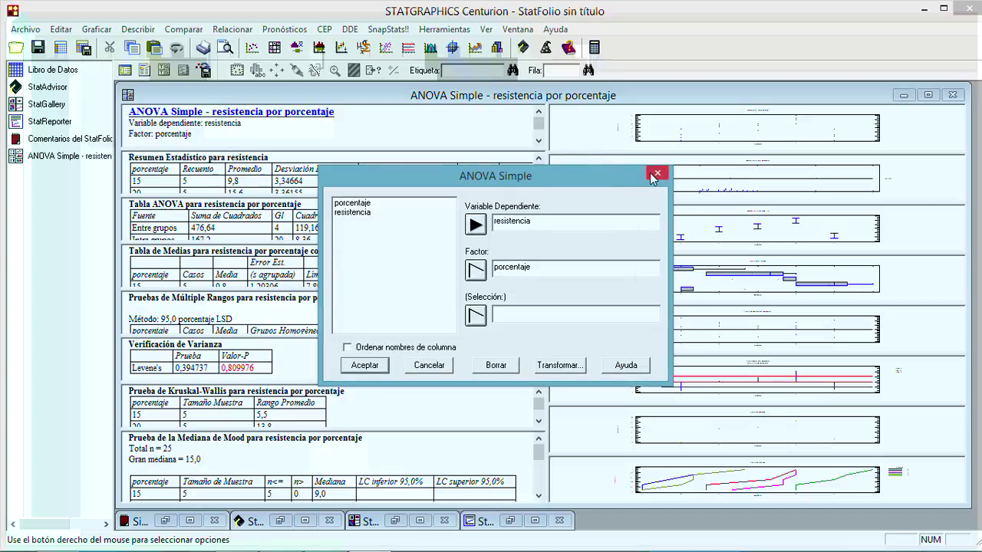
left_click(652, 175)
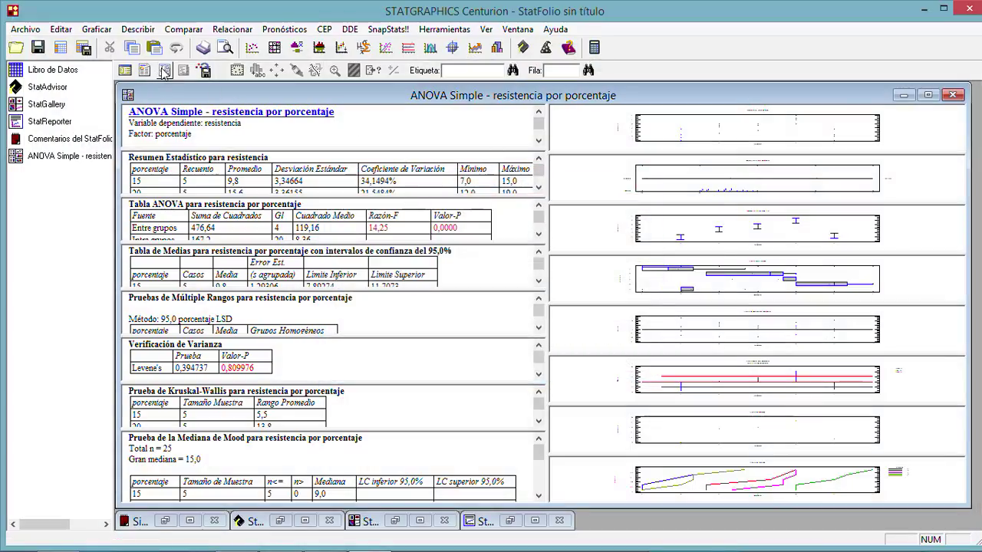
left_click(163, 71)
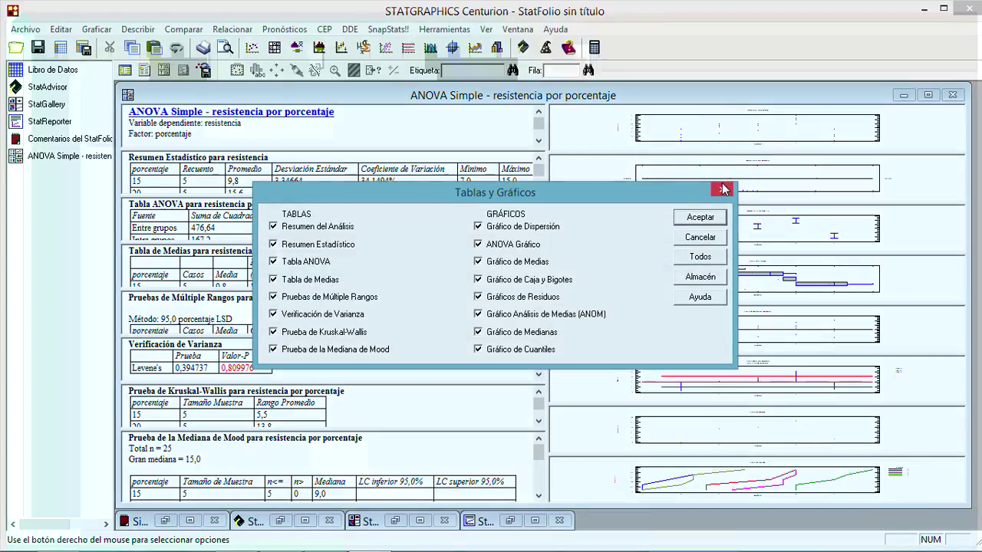
left_click(723, 190)
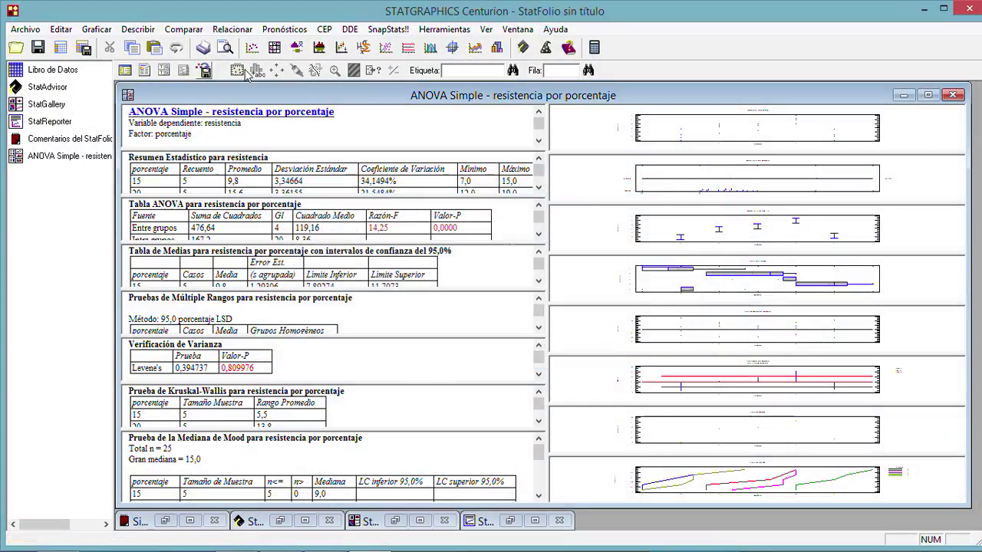
Review the analysis options and the list of statistics available for the statistical summary of resistencia, leaving the selections as they are.
right_click(451, 124)
left_click(500, 152)
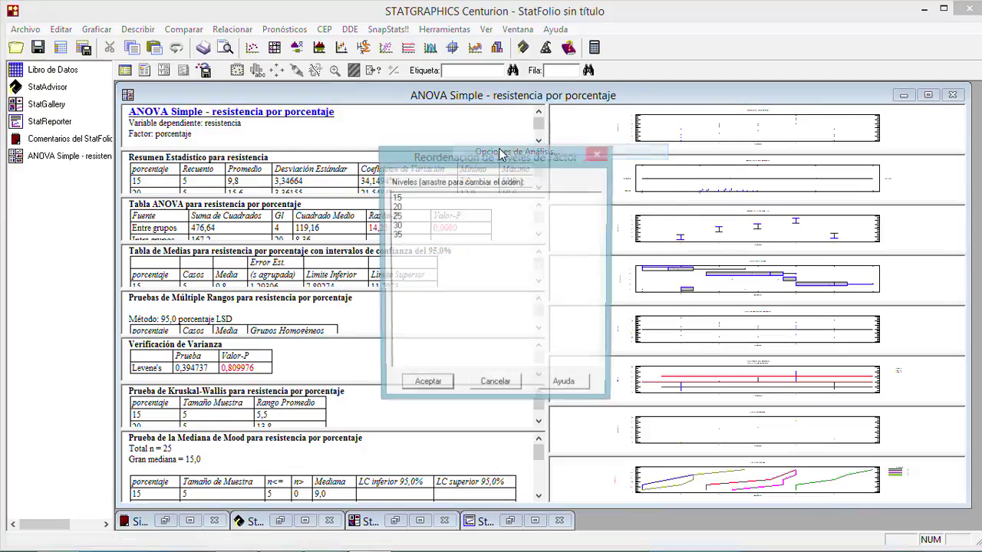
left_click(428, 381)
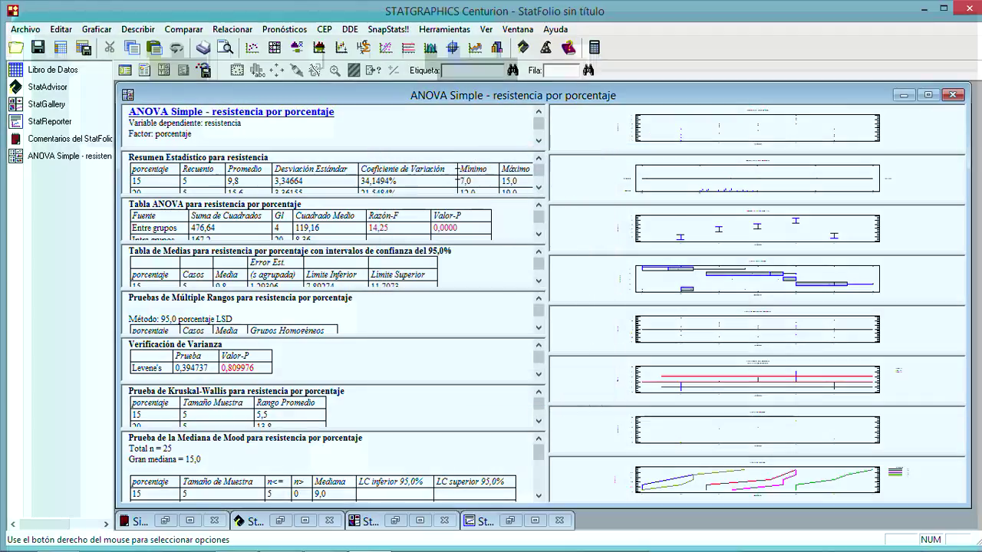
right_click(457, 174)
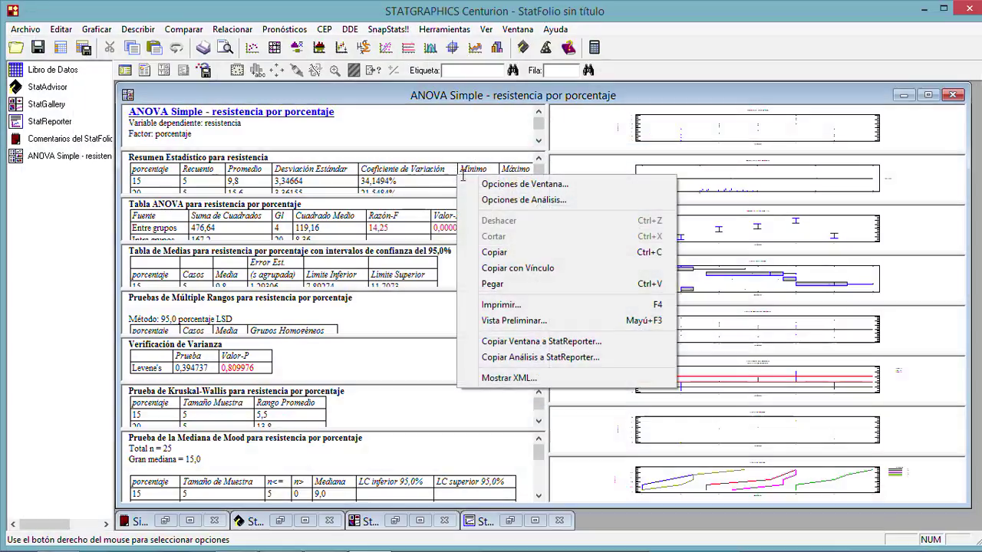
left_click(511, 200)
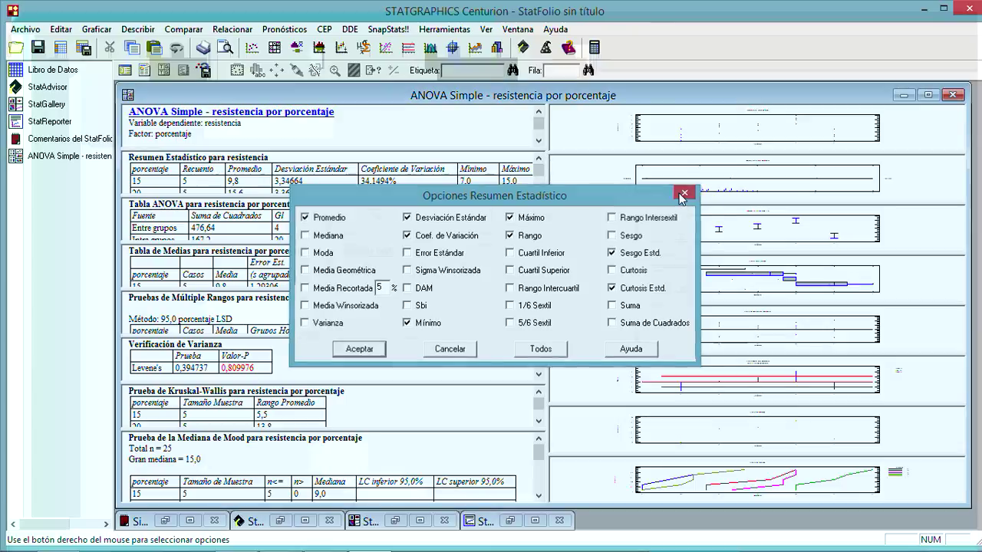
left_click(683, 193)
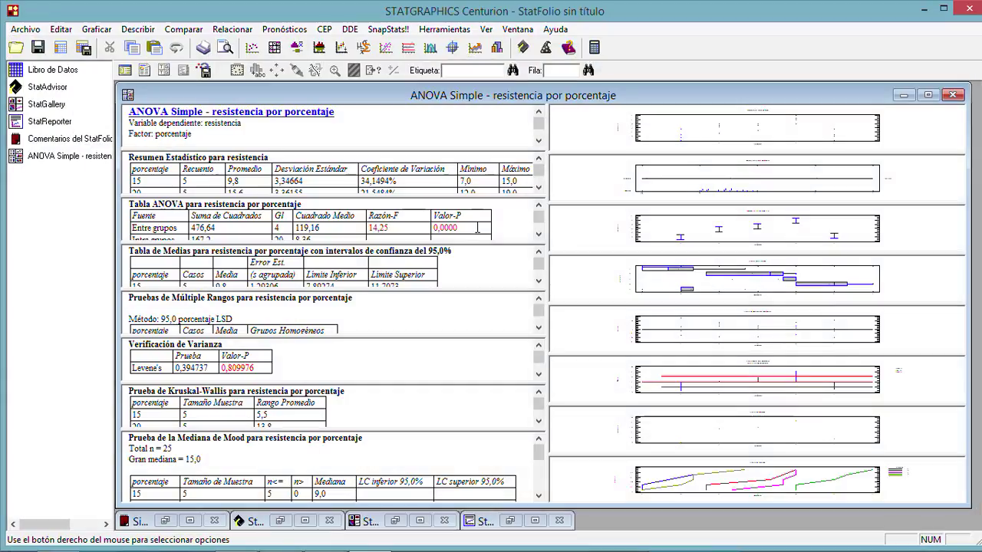
Check the options available for the unenlarged ANOVA table and close the factor-level reordering without changes.
right_click(468, 271)
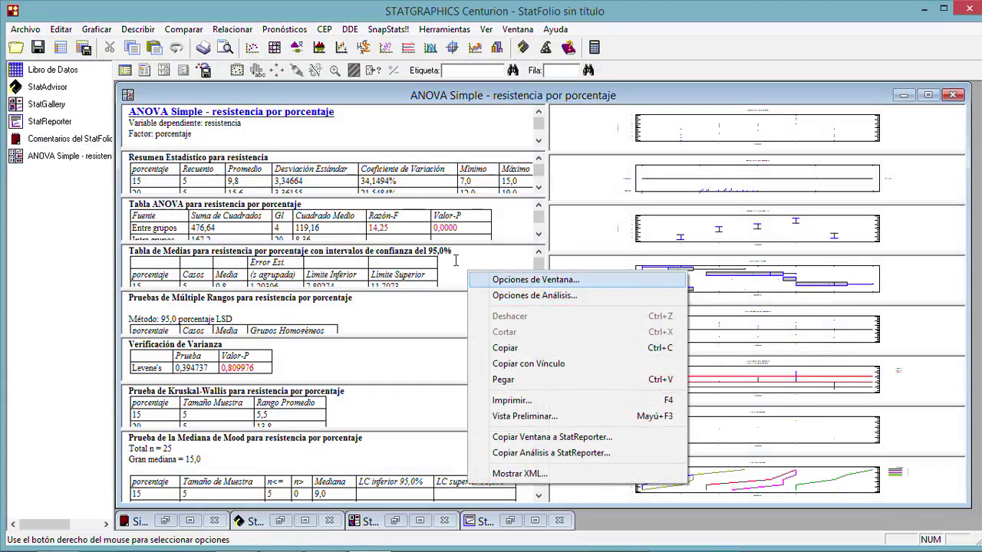
left_click(482, 239)
right_click(504, 221)
left_click(554, 246)
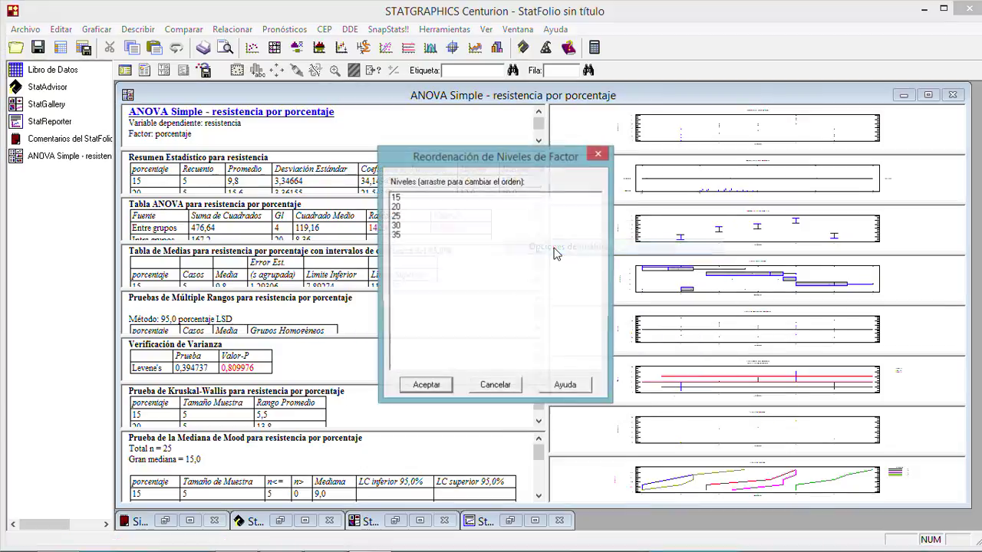
left_click(599, 152)
Review the interval types and the confidence level offered for the means table and plot, then close the options without changes.
right_click(470, 274)
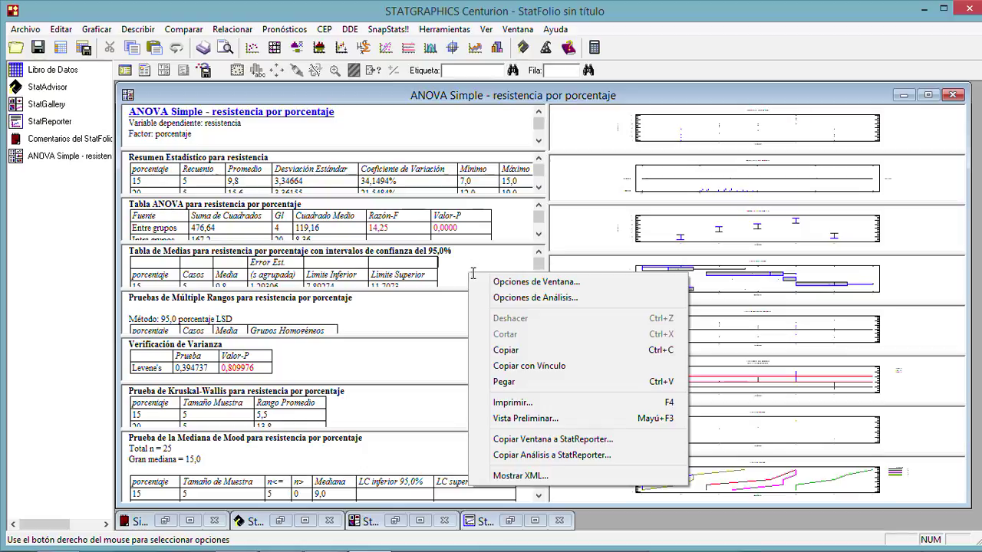
left_click(526, 282)
left_click(601, 152)
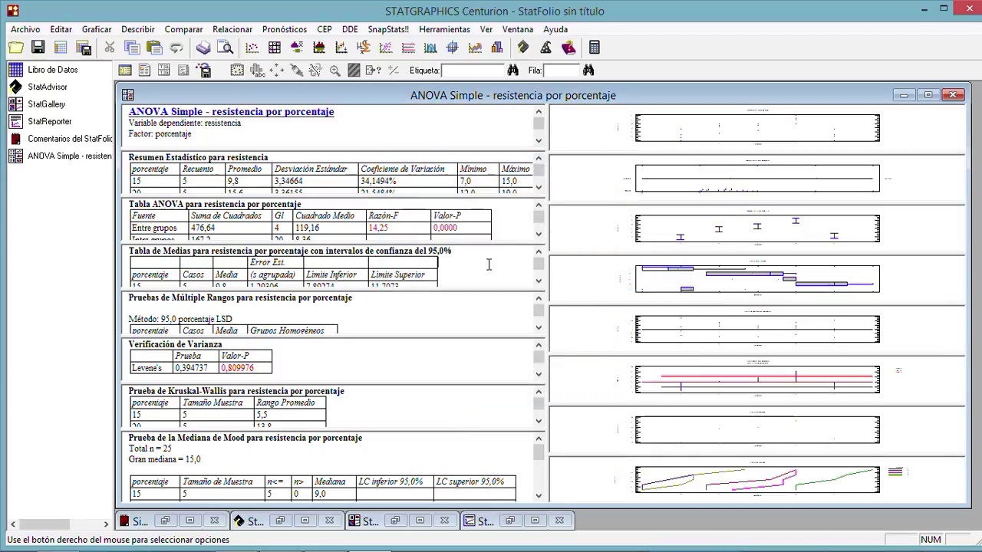
right_click(488, 264)
left_click(549, 275)
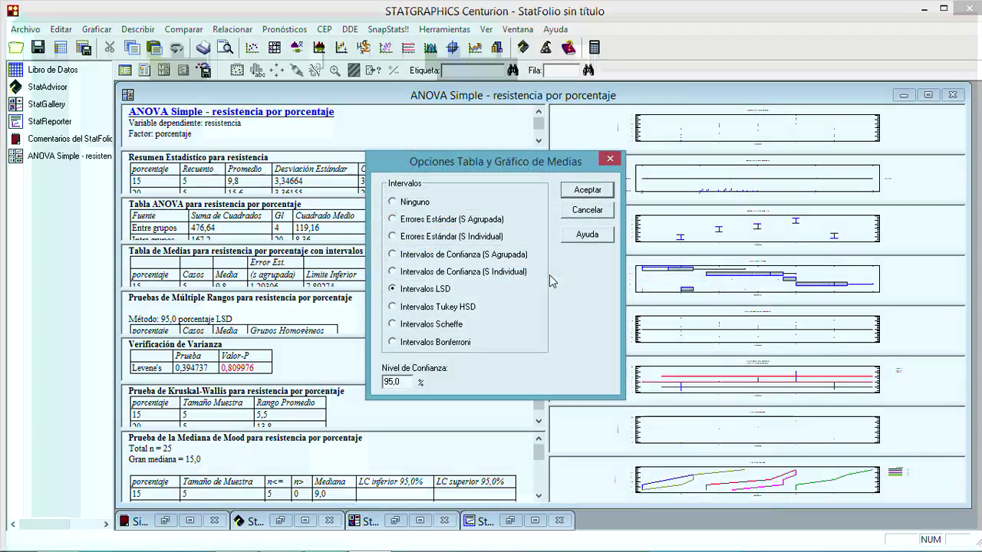
left_click_drag(402, 381, 382, 381)
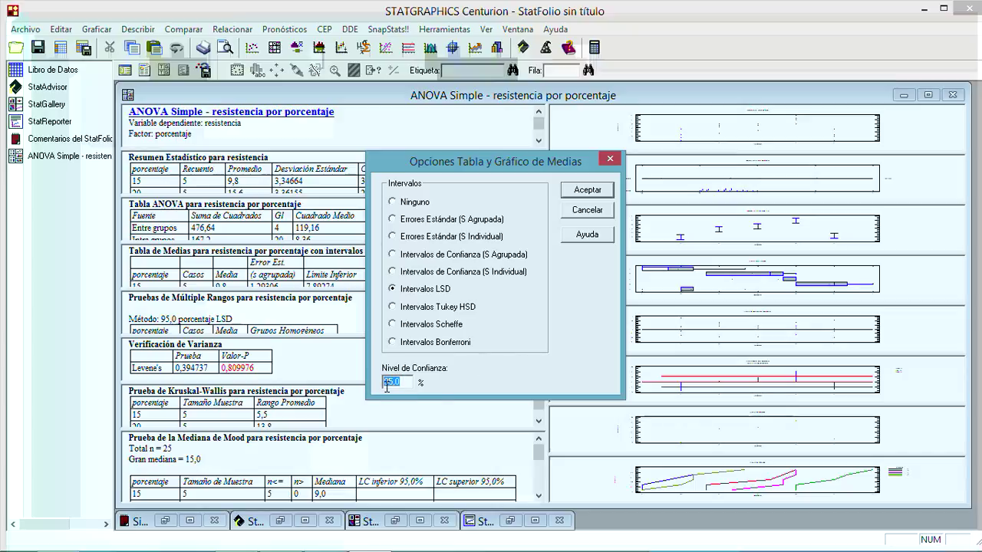
left_click(610, 159)
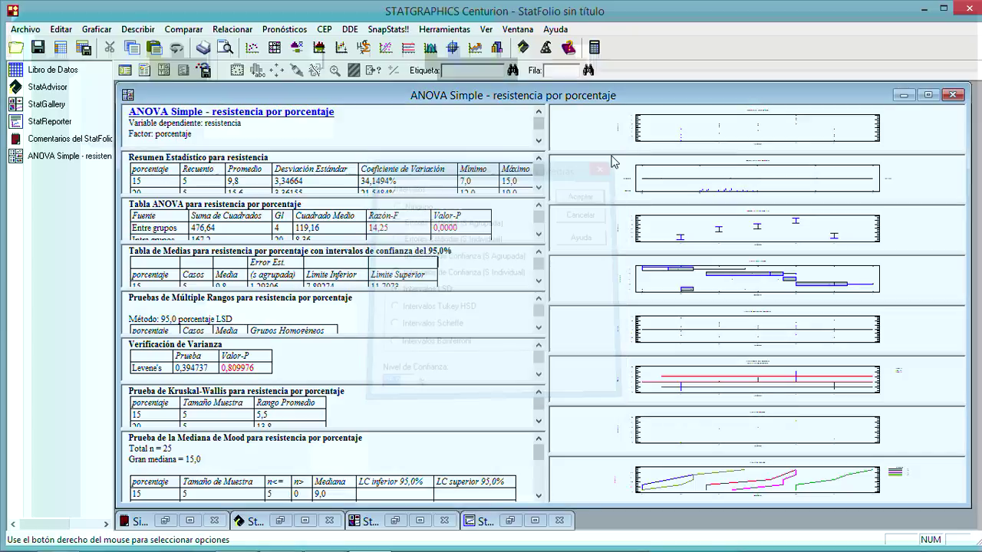
Enlarge the ANOVA table and check its analysis options, leaving the factor levels in their current order.
right_click(488, 216)
left_click(460, 224)
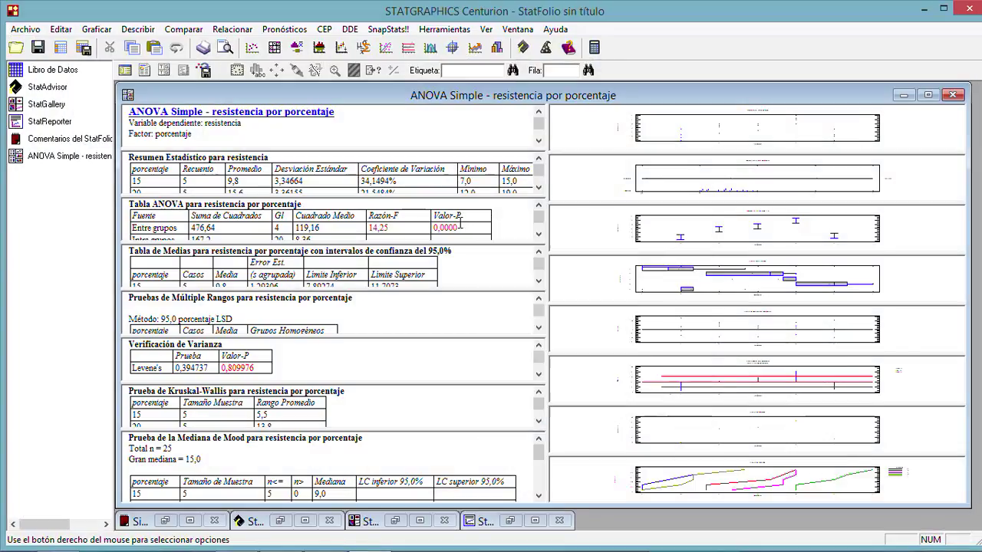
double_click(460, 223)
right_click(515, 191)
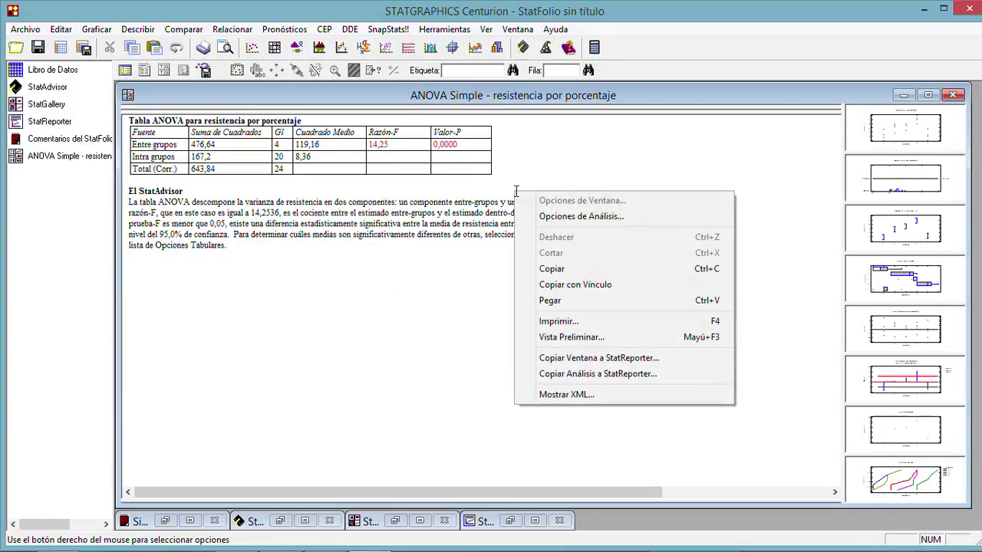
left_click(572, 216)
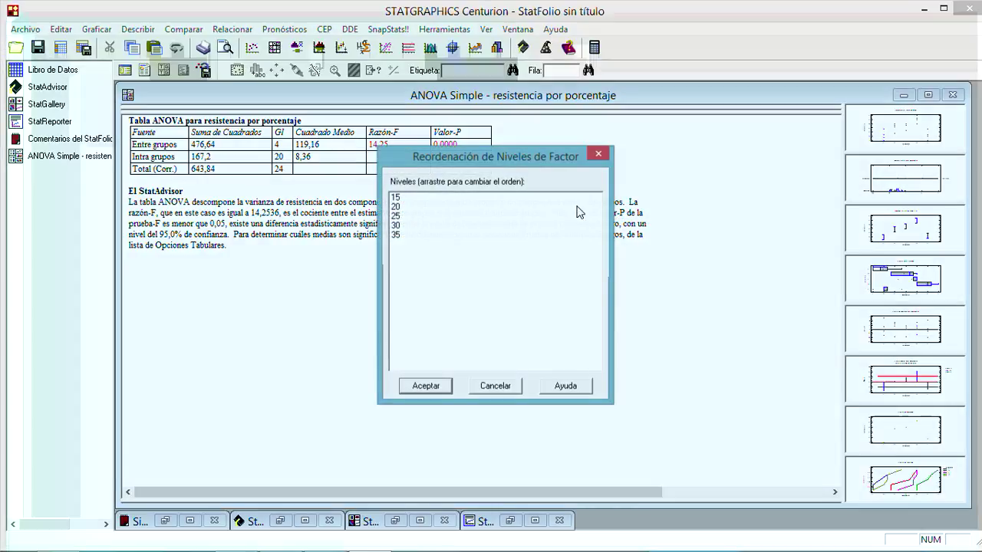
left_click(594, 152)
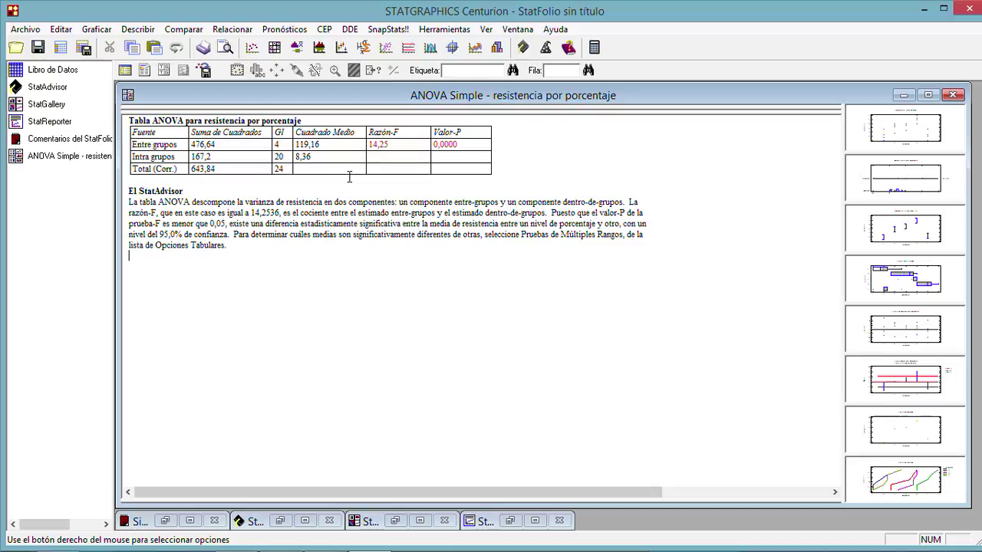
Enlarge the analysis summary in place of the ANOVA table, check its analysis options, and return to the overview of all panes.
double_click(314, 220)
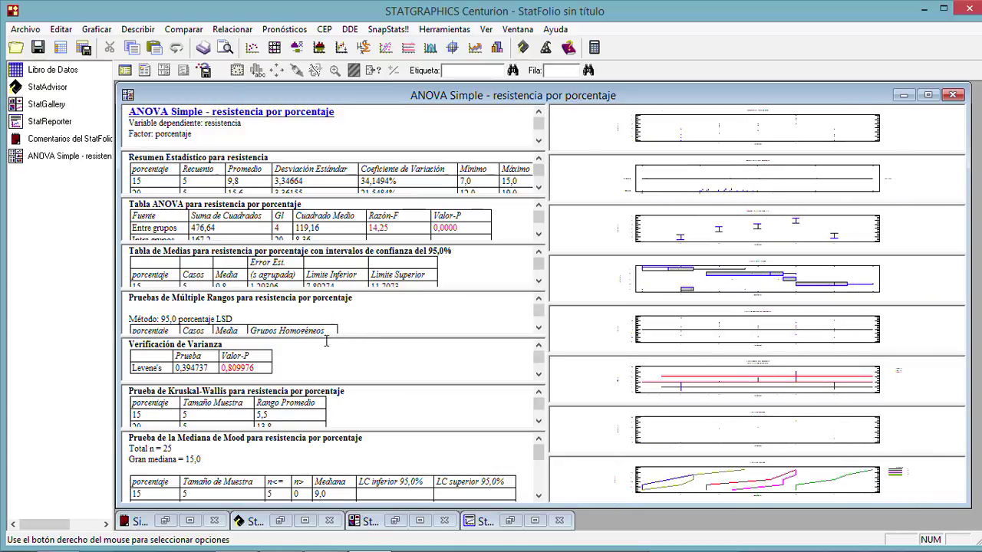
double_click(295, 140)
right_click(295, 139)
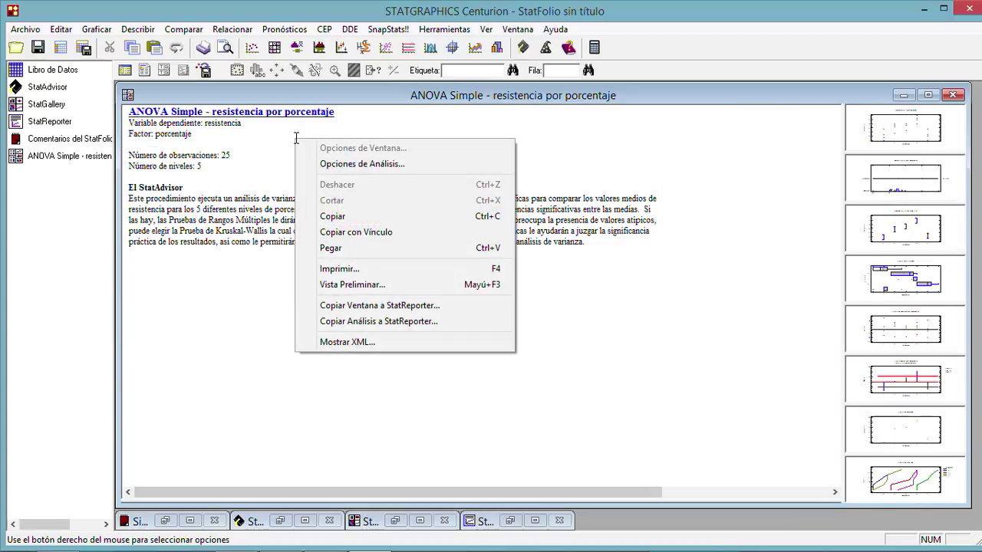
left_click(341, 164)
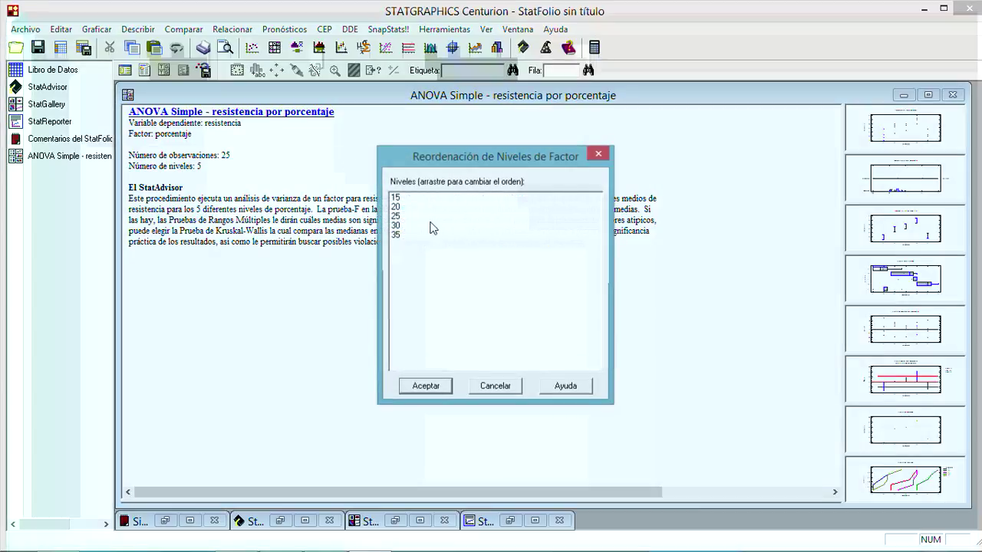
left_click(592, 156)
double_click(354, 286)
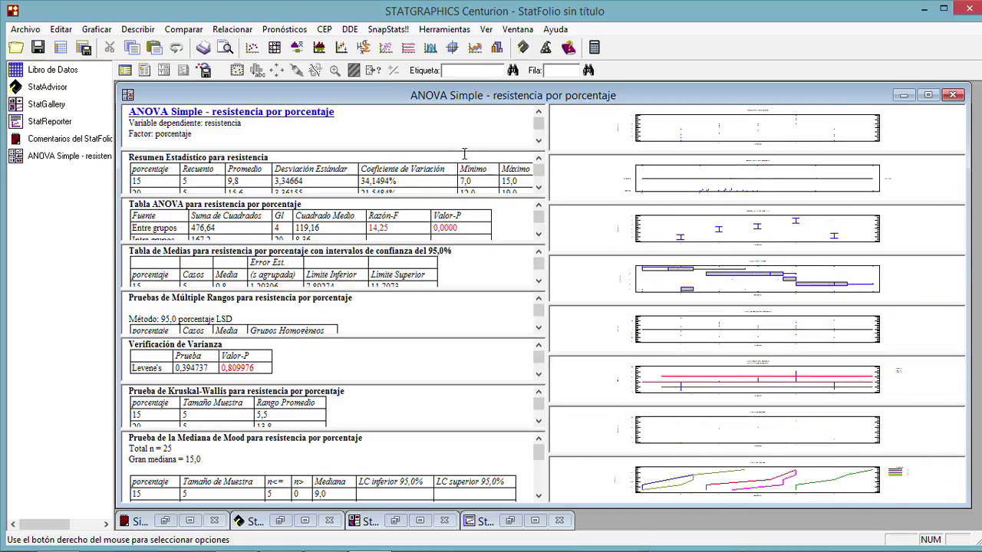
Accept the current statistics selection for the statistical summary and examine the enlarged table before returning to the overview.
right_click(494, 183)
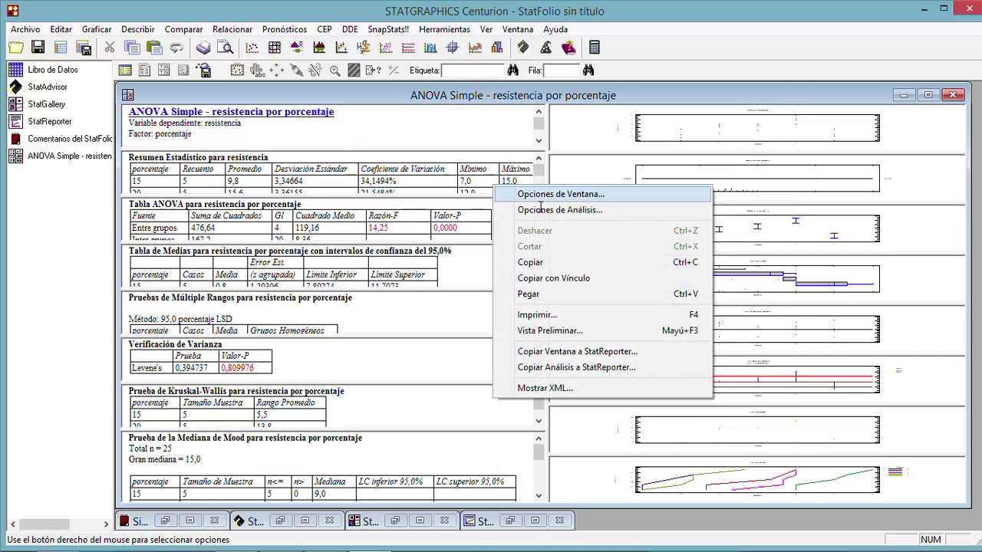
left_click(543, 195)
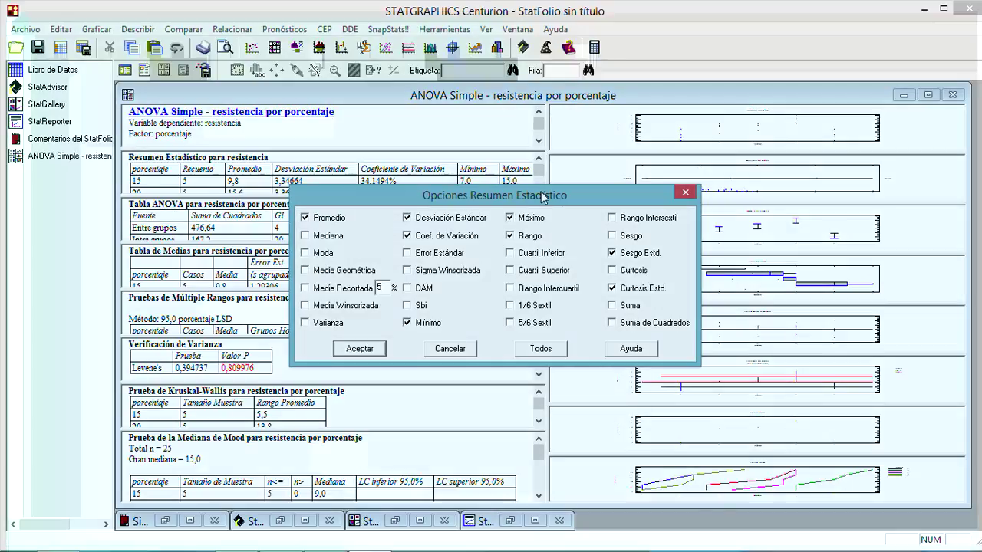
key("Return")
double_click(480, 179)
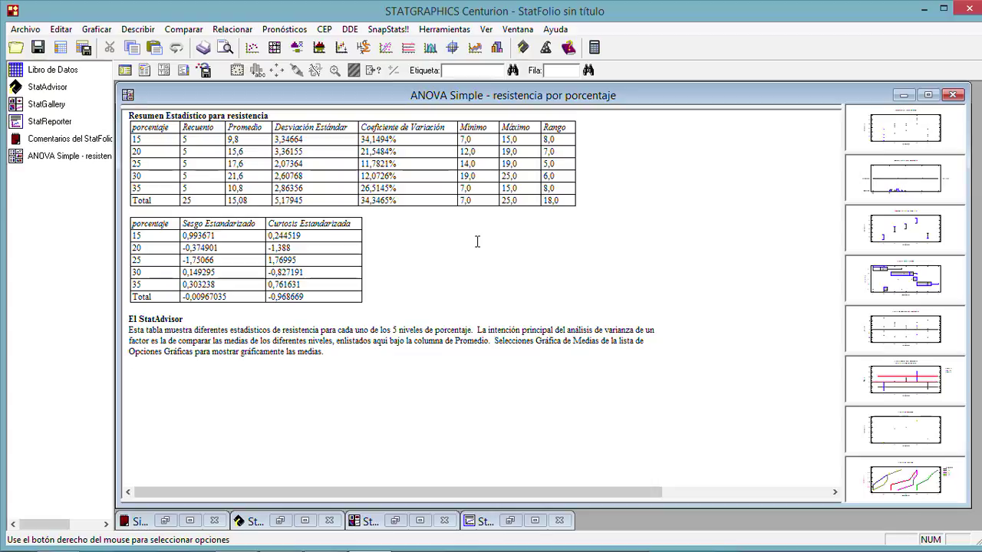
double_click(477, 242)
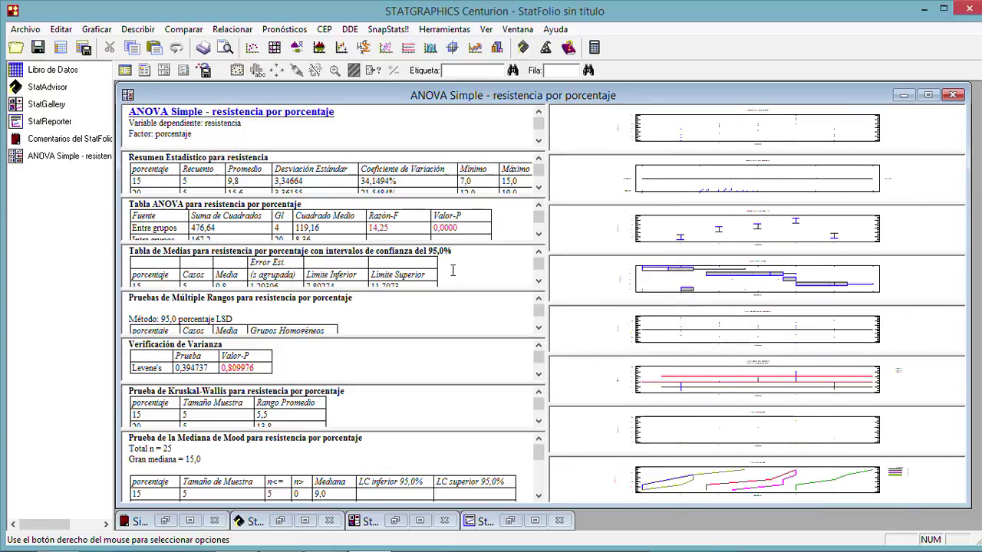
Enlarge the variance check, review the available variance test options without changing them, and return to the overview.
double_click(319, 359)
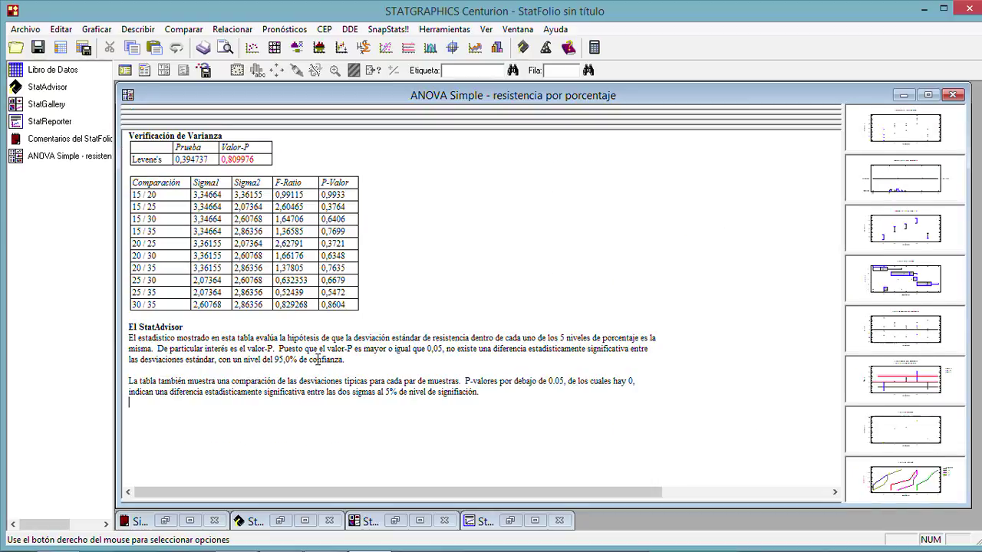
right_click(352, 264)
left_click(410, 275)
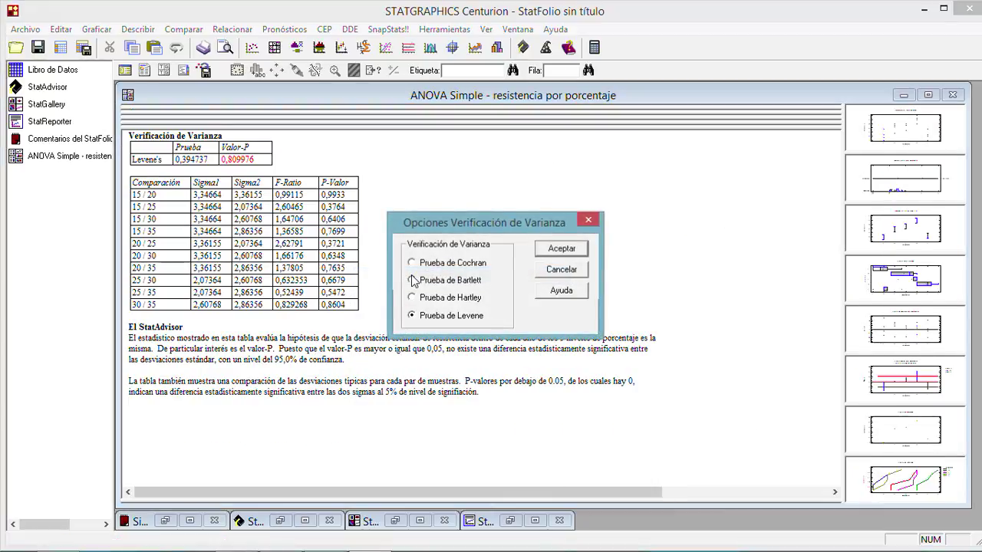
left_click(590, 221)
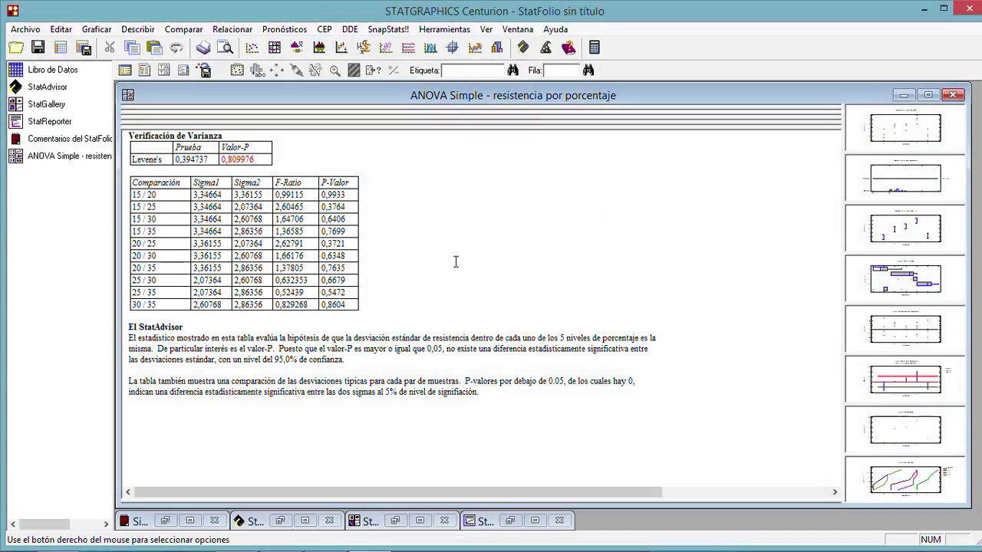
double_click(452, 247)
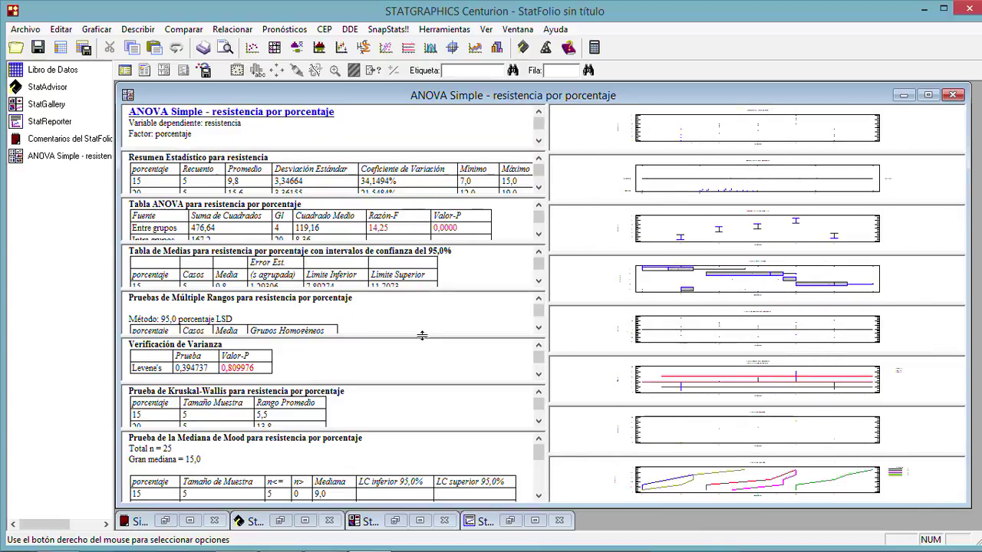
Examine the enlarged variance check again, then skim its pairwise comparisons from the overview of all panes.
double_click(377, 366)
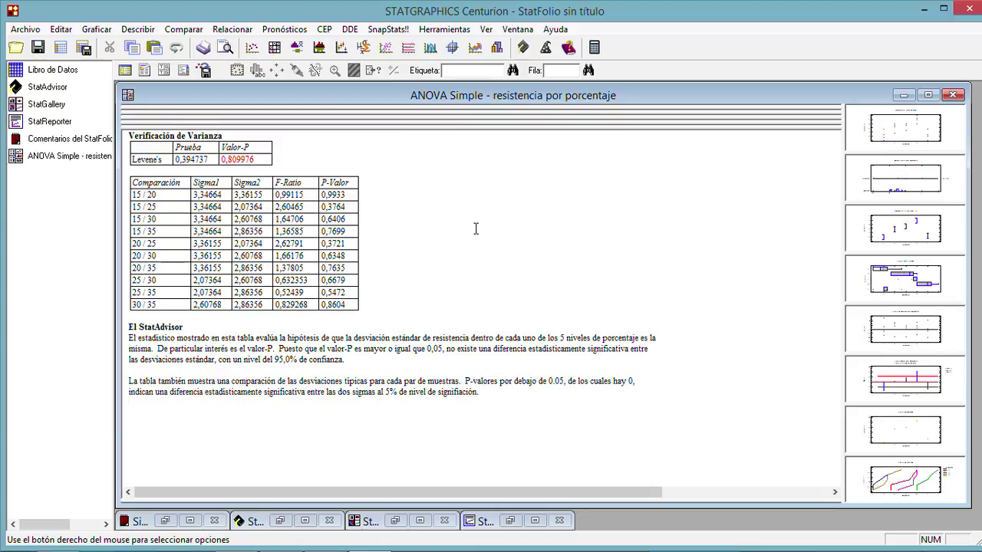
double_click(475, 227)
scroll(378, 347, "down", 3)
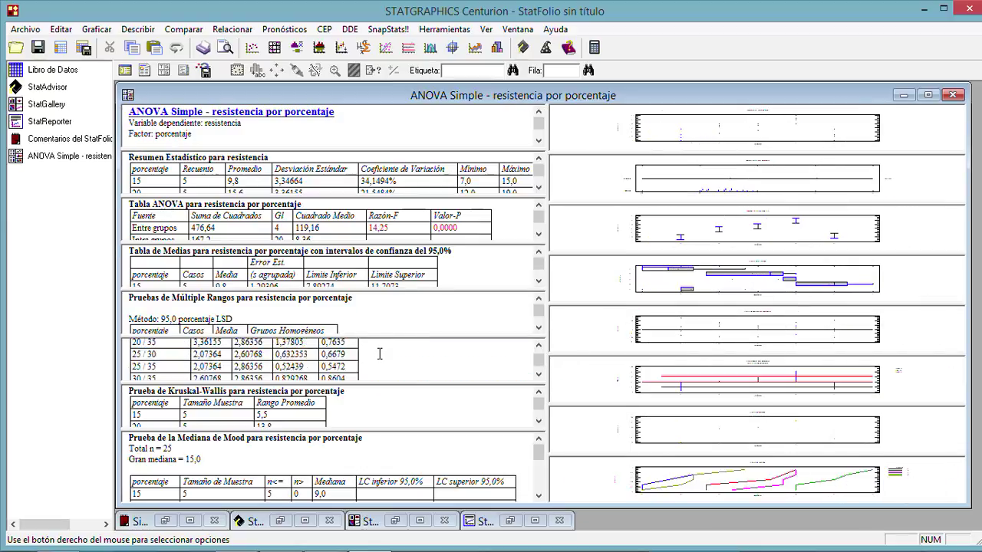
scroll(379, 354, "up", 2)
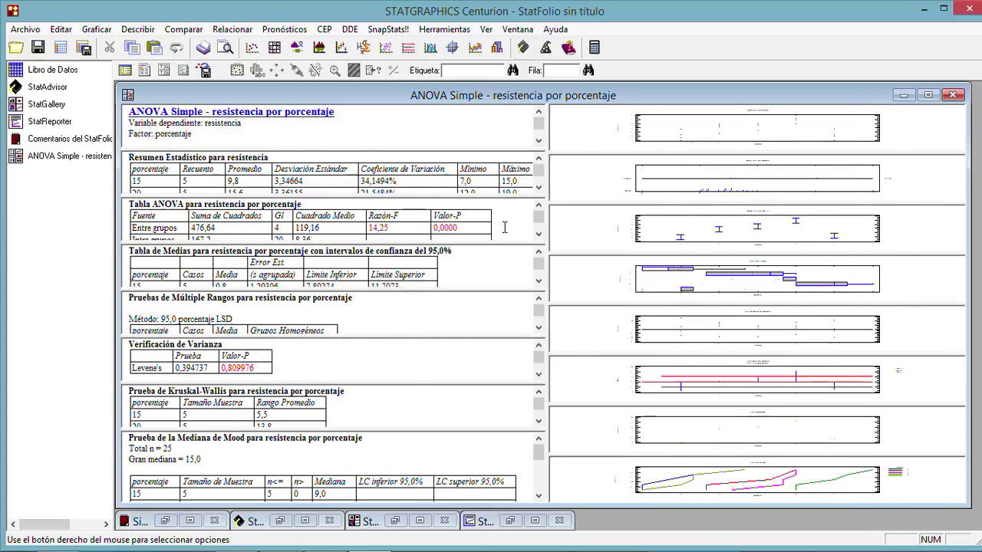
Enlarge the ANOVA table, check the analysis input variables without changes, and read through the table's StatAdvisor text in the overview.
double_click(504, 227)
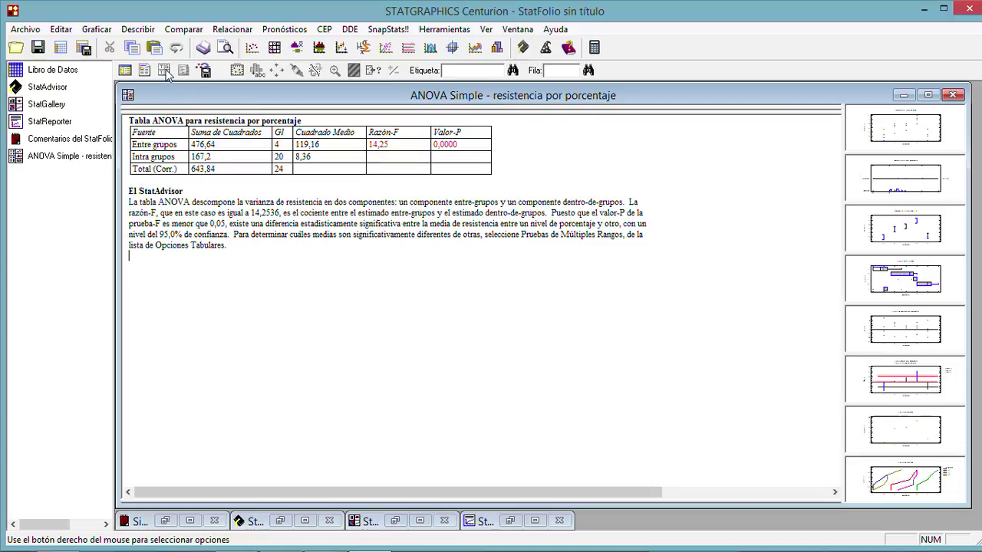
left_click(126, 71)
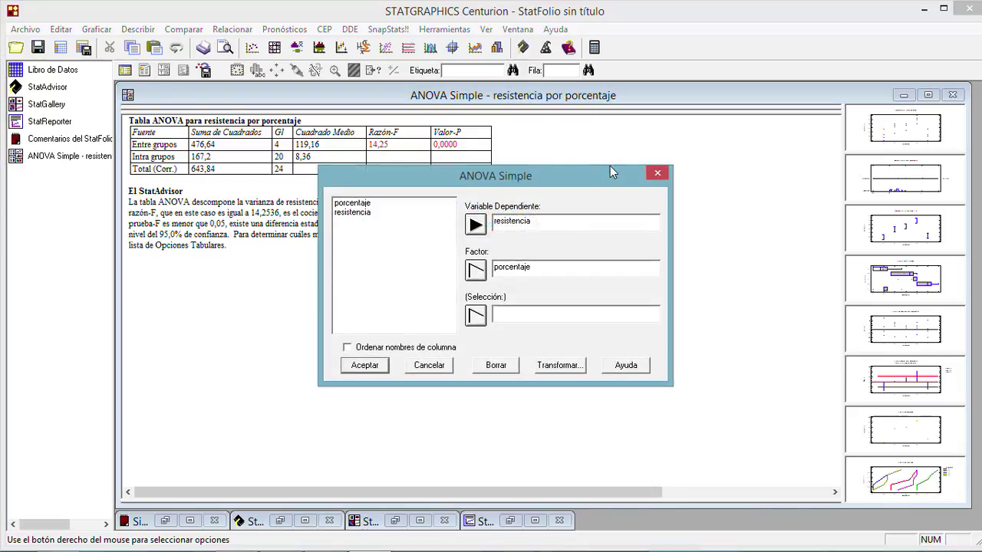
left_click(657, 173)
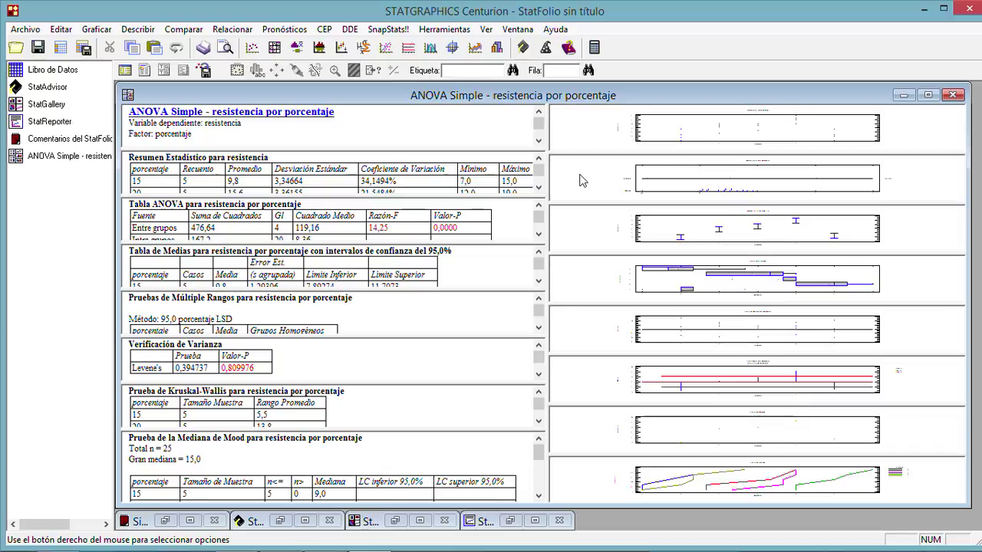
scroll(430, 376, "down", 2)
scroll(429, 376, "down", 2)
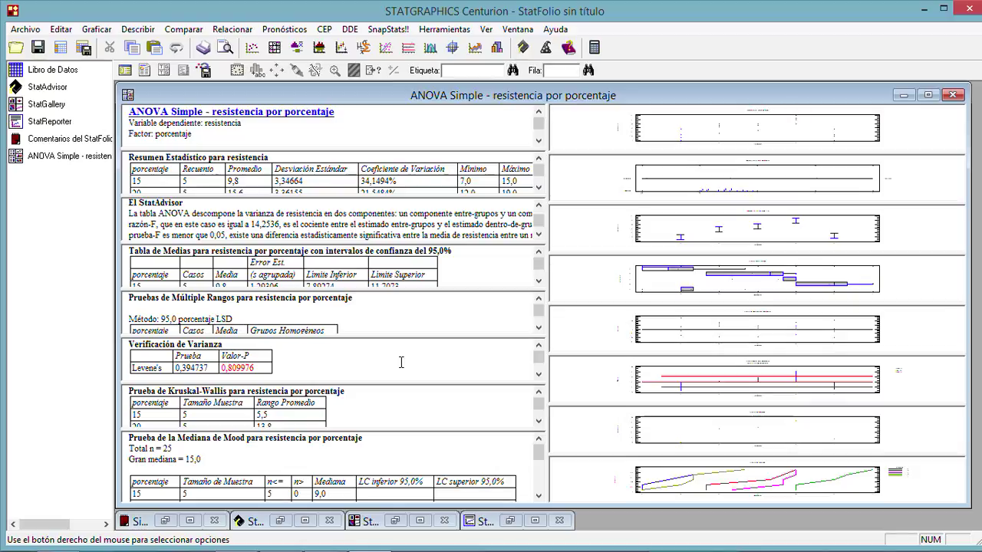
scroll(466, 407, "down", 2)
scroll(466, 407, "up", 2)
scroll(466, 407, "up", 3)
scroll(466, 407, "up", 1)
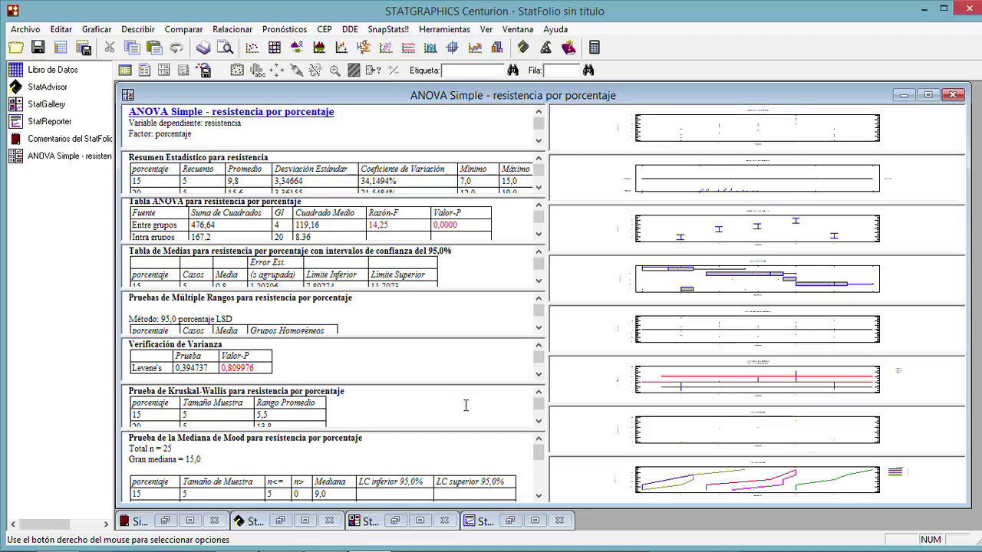
Read the enlarged Kruskal-Wallis test and highlight its conclusion about the medians, then examine the enlarged means table and return to the overview.
double_click(379, 405)
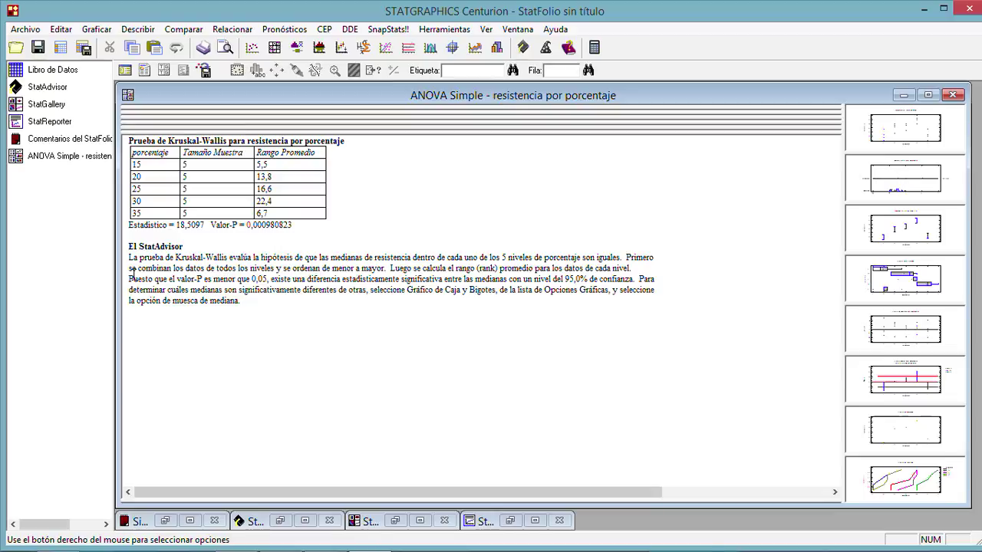
left_click_drag(130, 279, 508, 279)
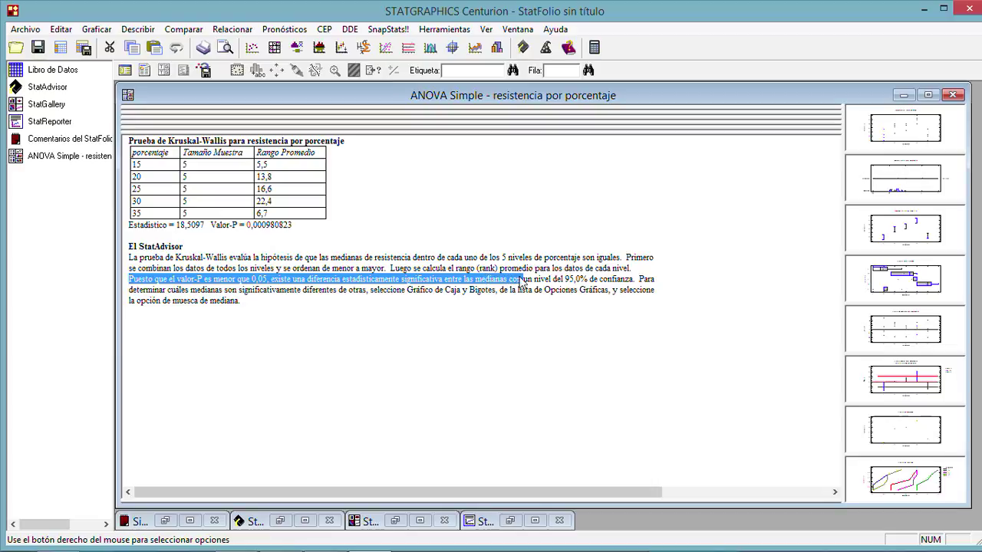
double_click(383, 220)
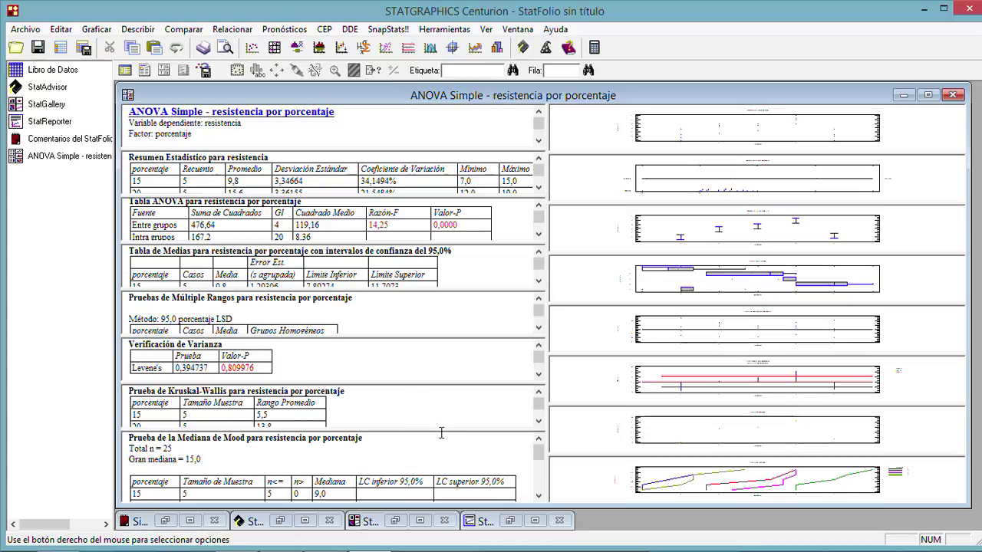
scroll(436, 426, "down", 3)
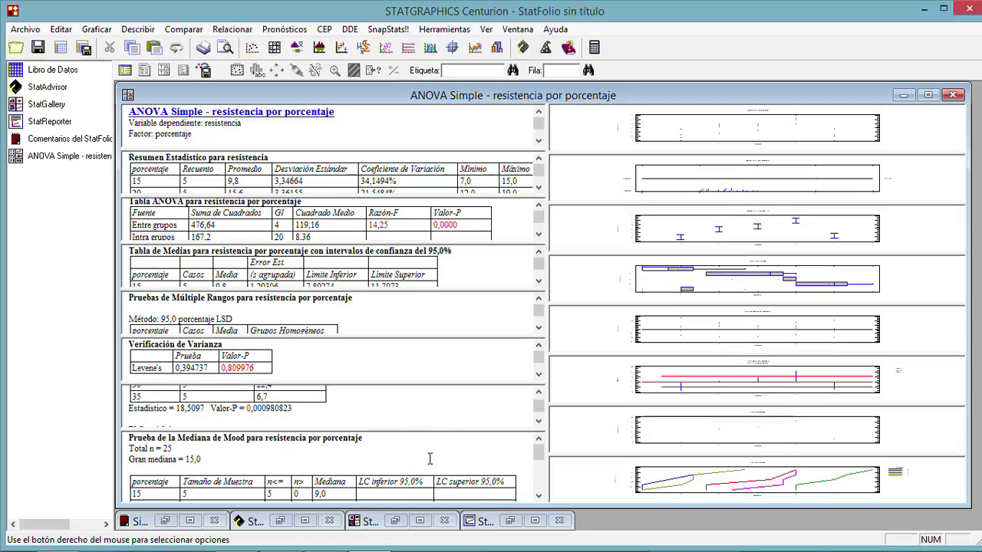
scroll(429, 459, "down", 1)
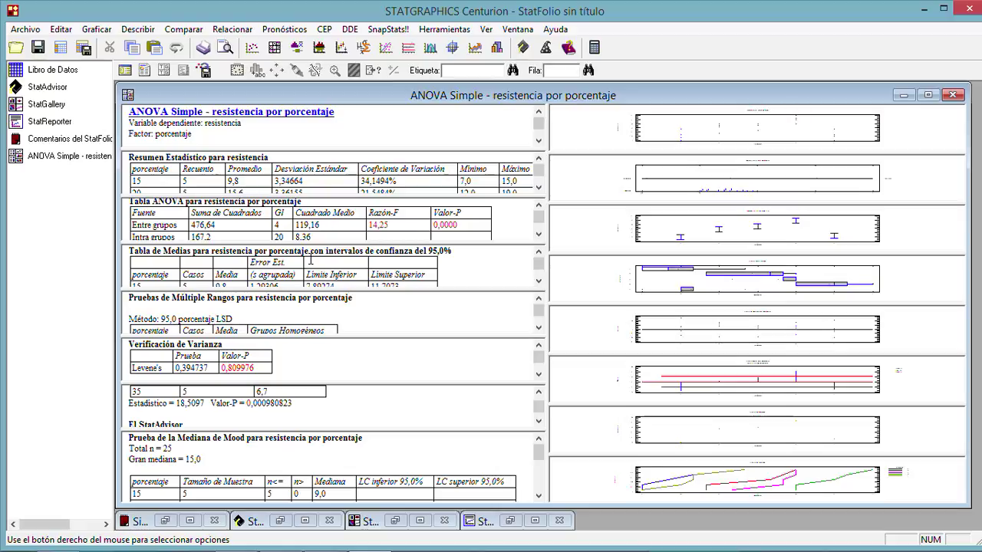
double_click(497, 263)
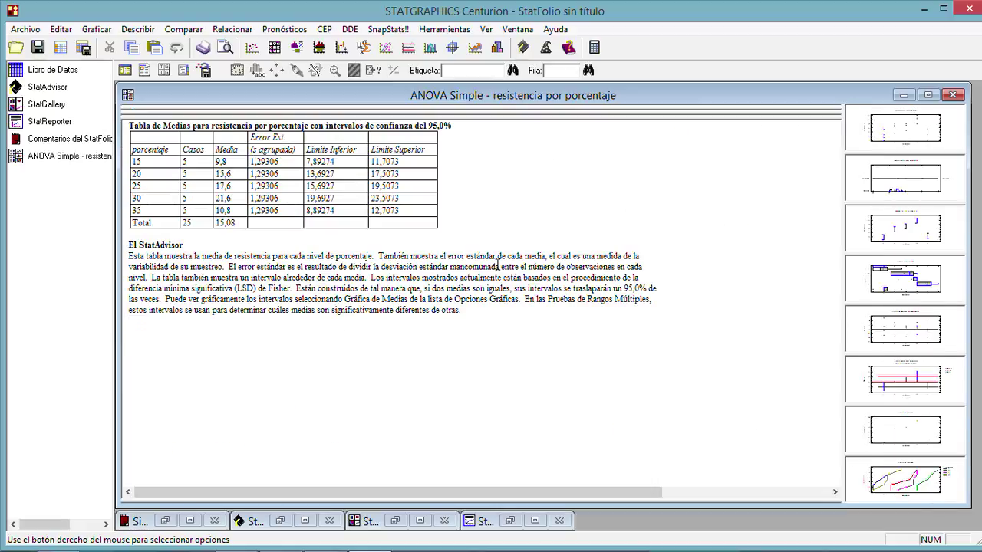
double_click(498, 264)
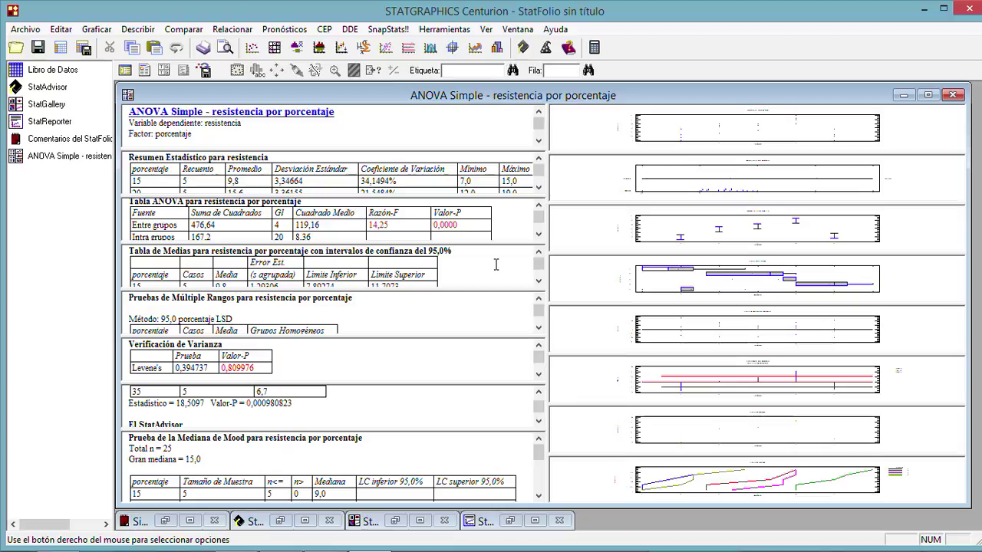
Save the ANOVA residuals as variable RESIDUOS to data sheet B, with comments included.
left_click(205, 70)
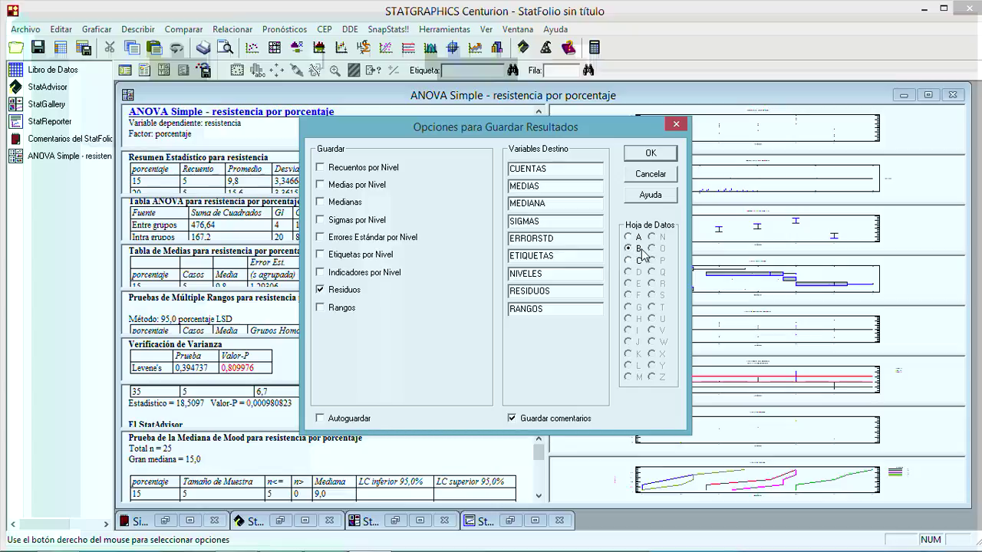
left_click(650, 154)
left_click(651, 153)
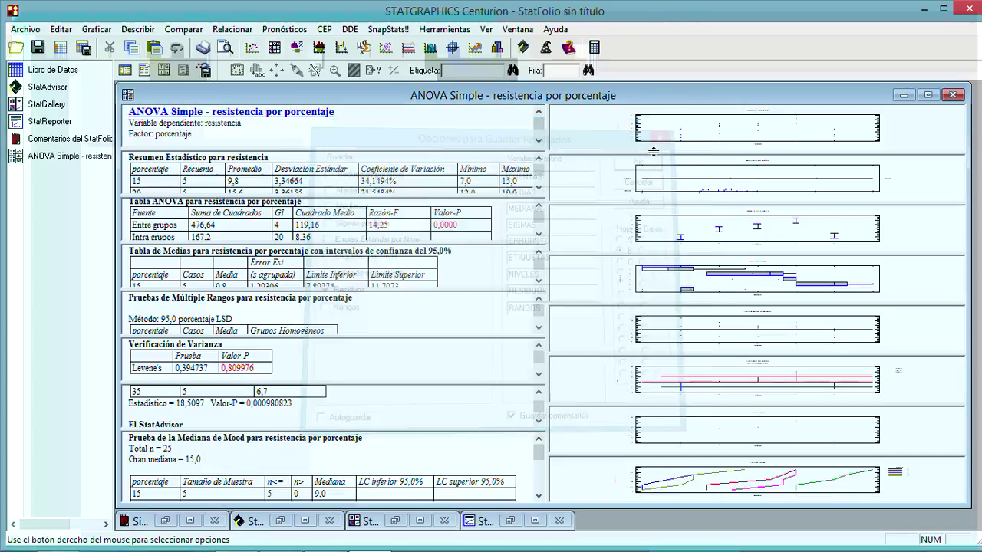
Minimize the ANOVA window and inspect the saved RESIDUOS column in sheet B of the data book.
left_click(904, 94)
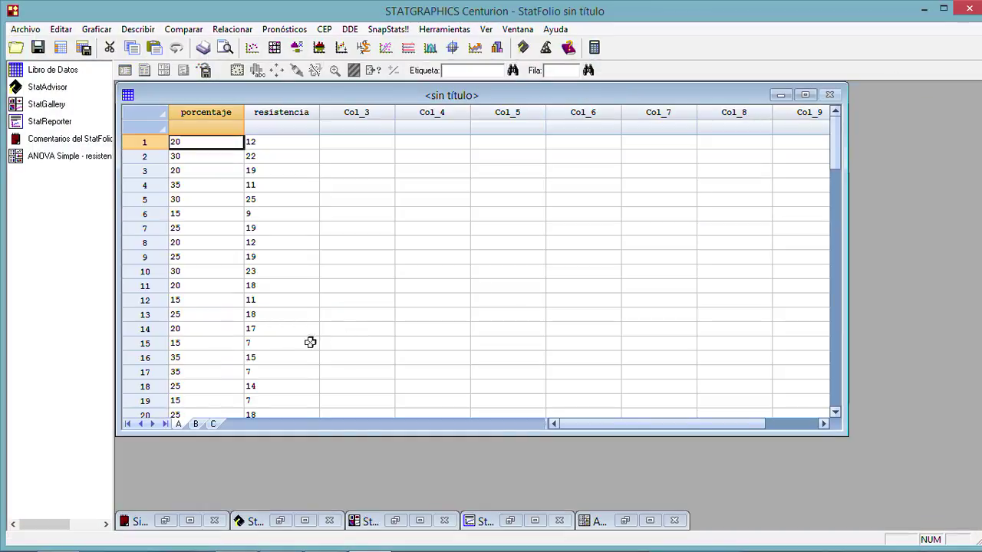
left_click(196, 425)
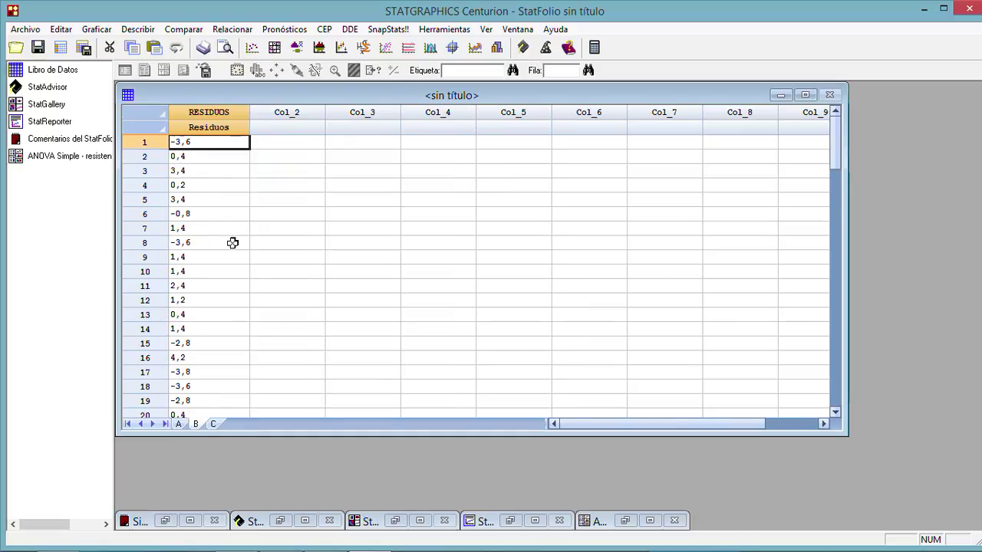
scroll(233, 244, "down", 4)
scroll(232, 248, "up", 4)
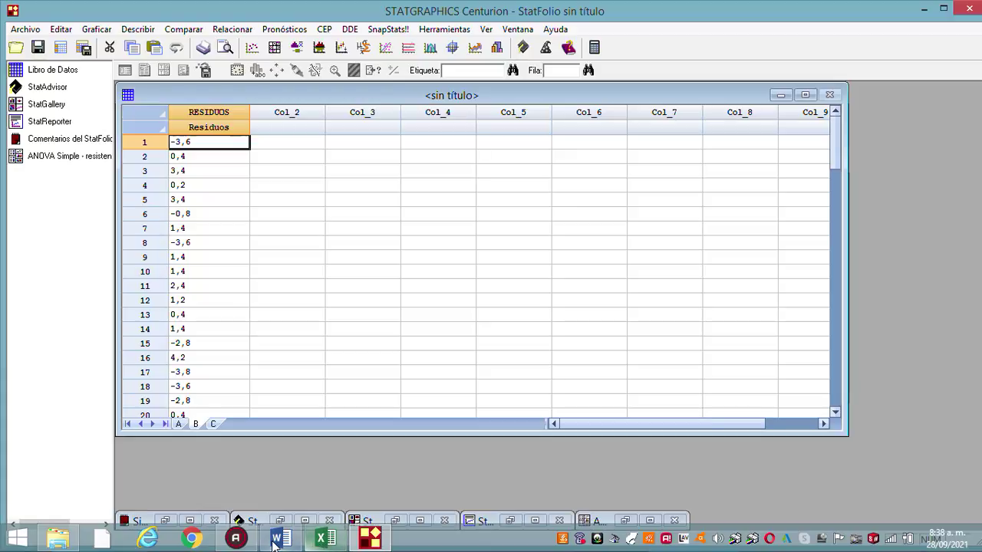
Switch to the Word document "3 compro supu factorial.docx", view the residuals in Tabla 3-6 full screen, and return to Statgraphics.
left_click(274, 543)
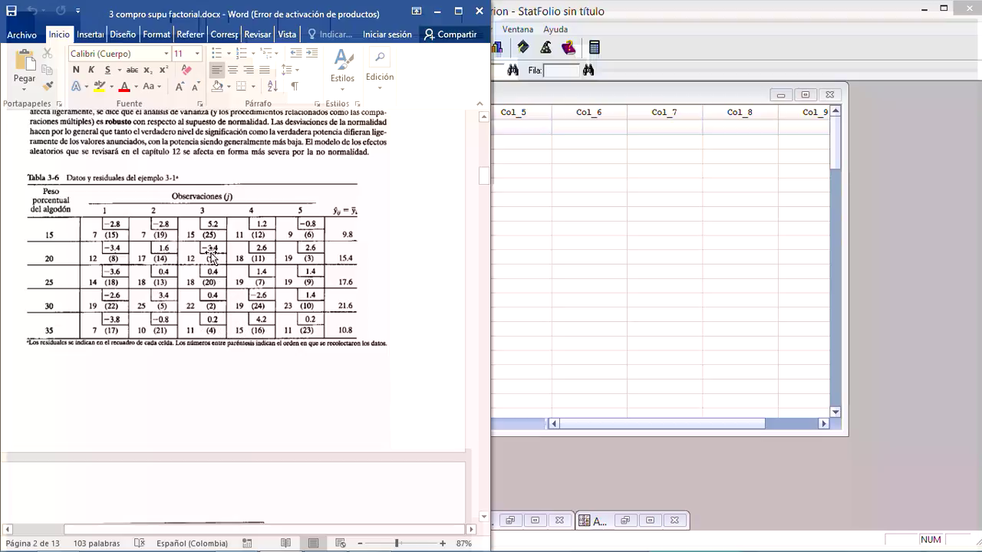
left_click(458, 11)
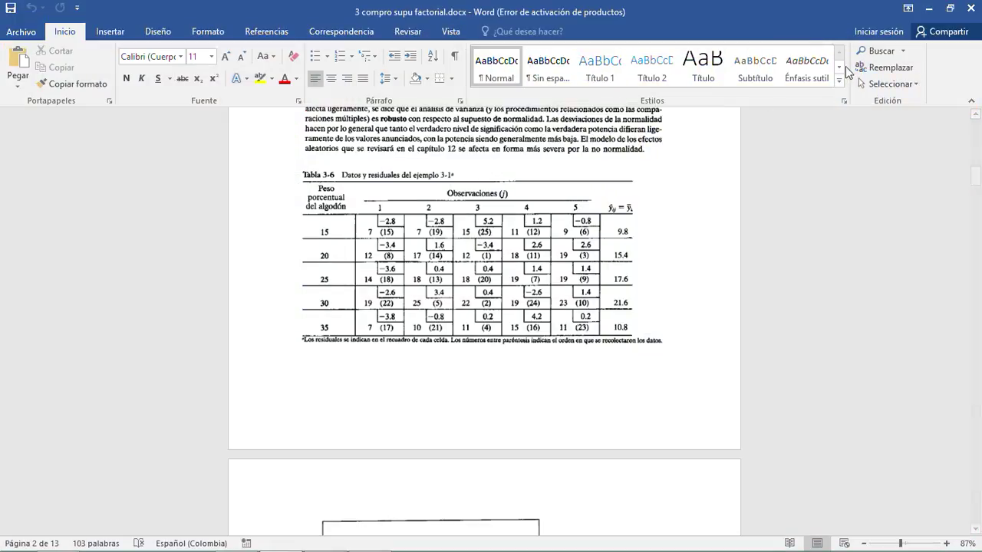
left_click_drag(765, 11, 667, 103)
left_click(669, 101)
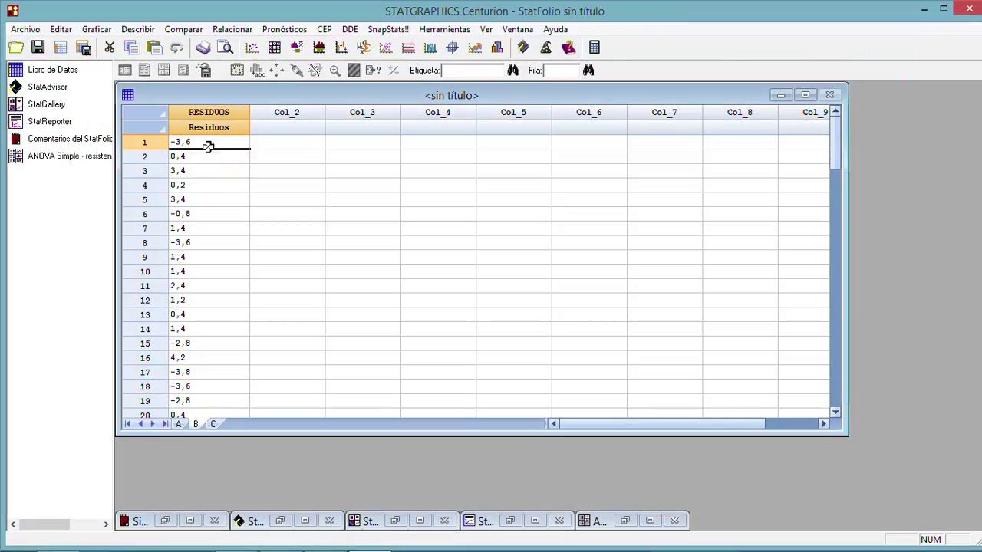
Go through the first three residuals of the RESIDUOS column in sheet B.
left_click(207, 155)
key("Up")
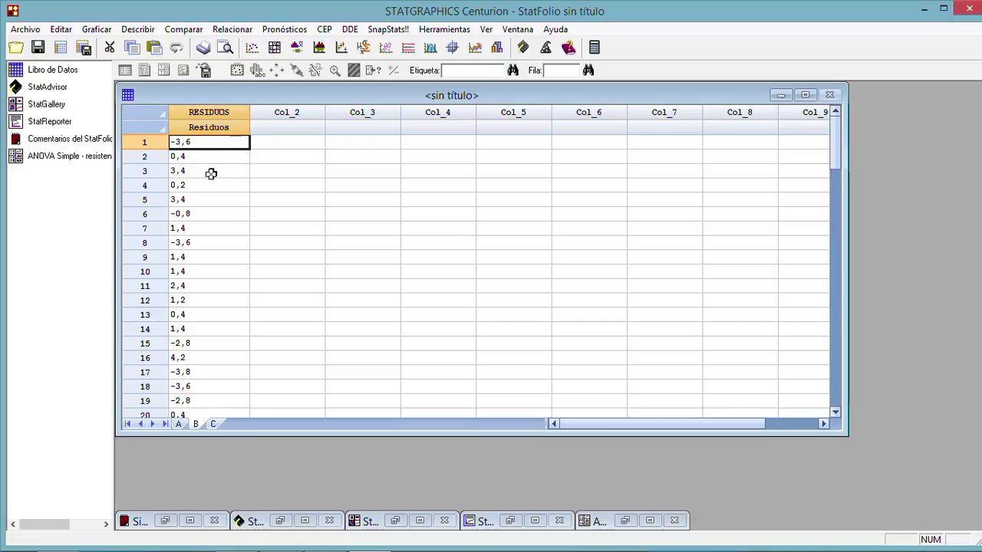
key("Down")
key("Down")
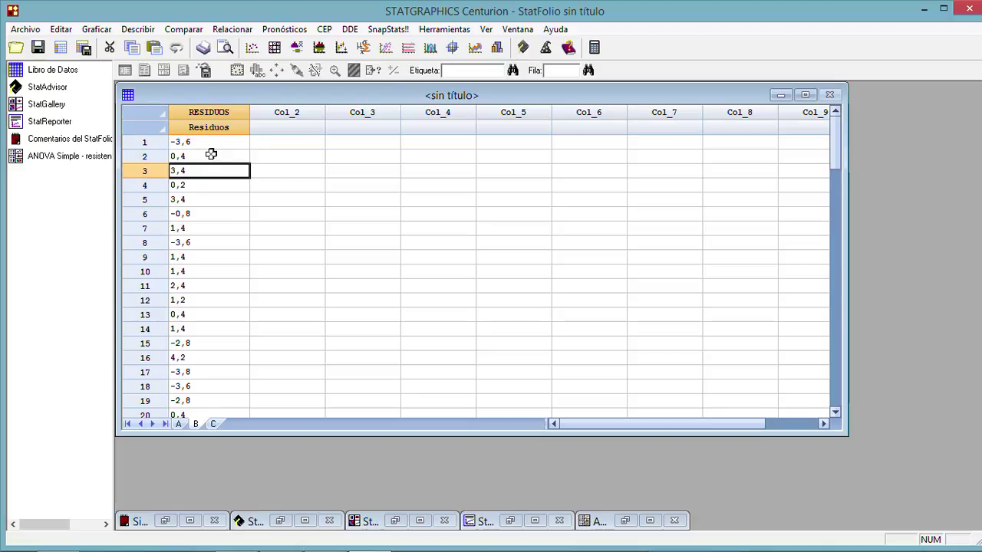
left_click(211, 154)
Switch to the Word document, zoom Tabla 3-6 to 124%, and compare its residuals with the RESIDUOS column in Statgraphics down to row 25.
left_click(283, 539)
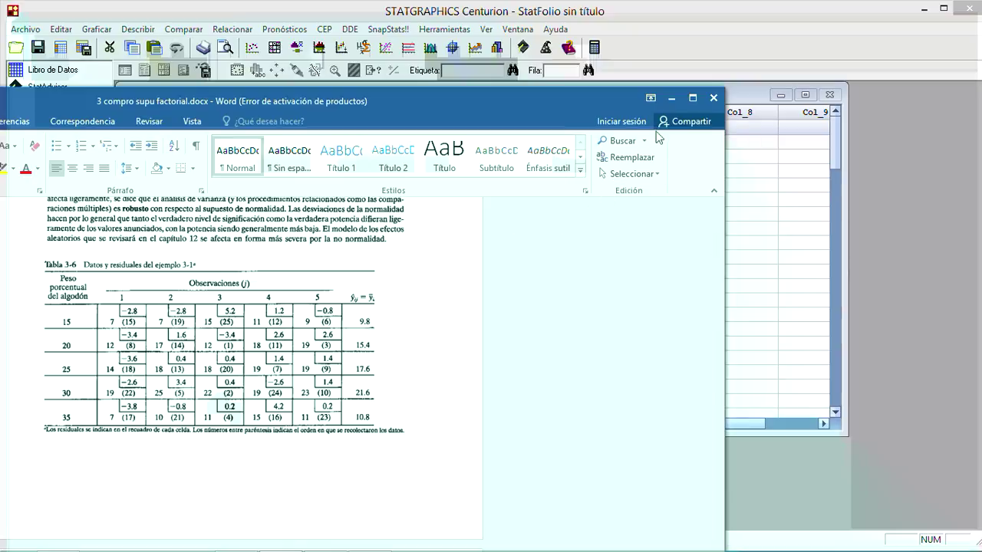
left_click(692, 98)
left_click_drag(901, 543, 905, 543)
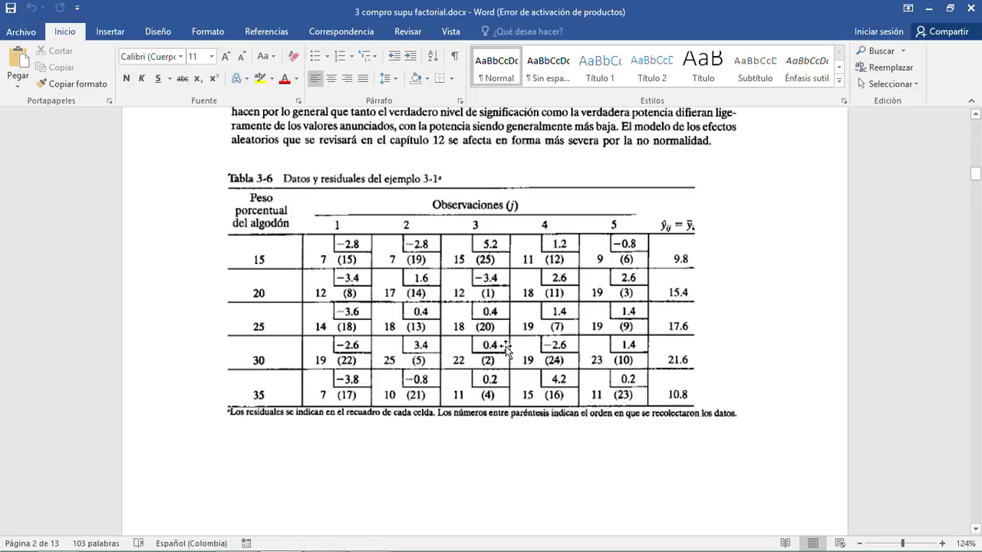
left_click_drag(900, 9, 747, 48)
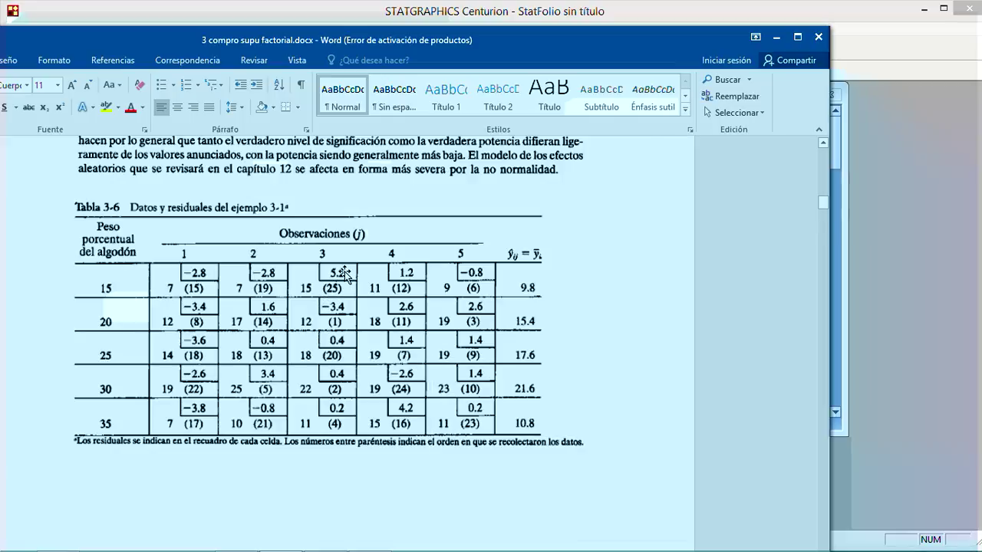
left_click(777, 37)
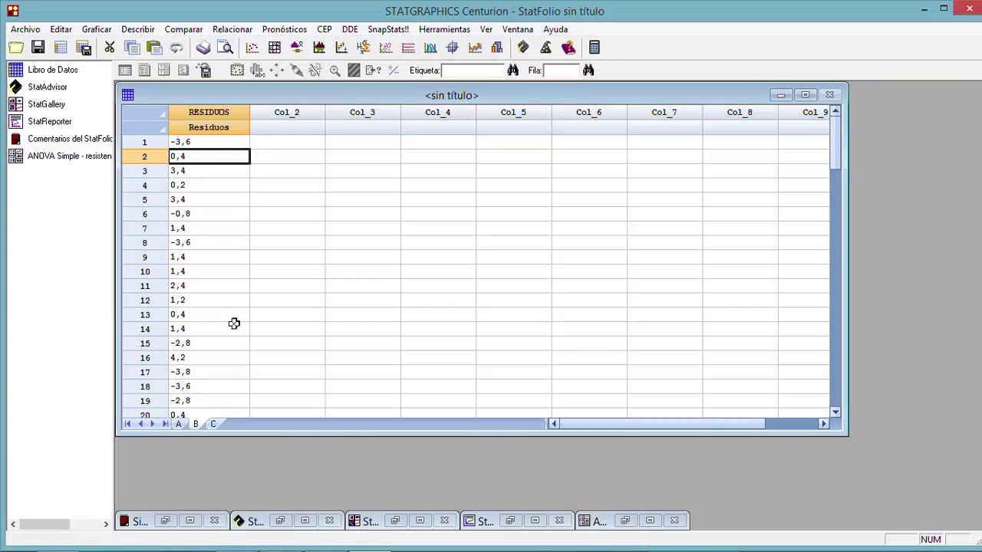
scroll(232, 322, "down", 4)
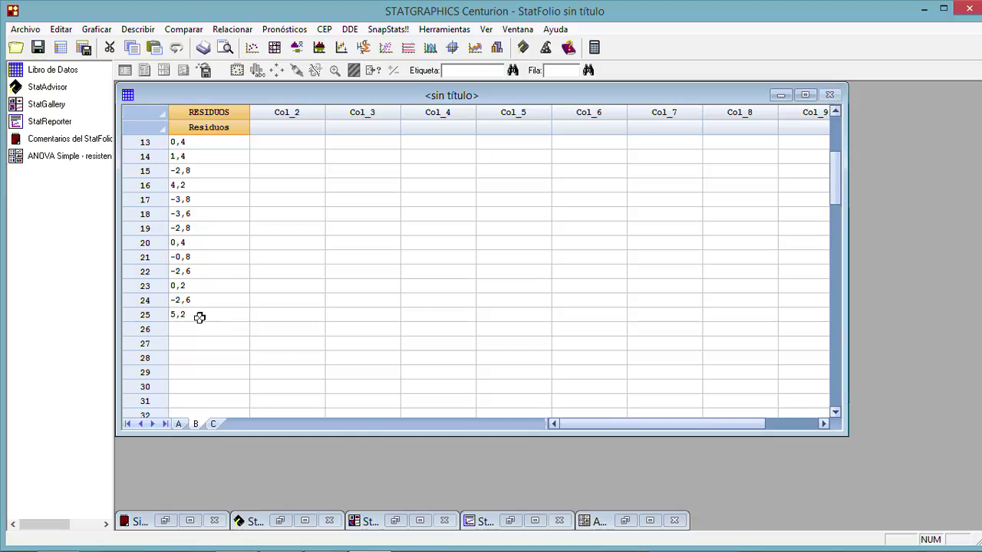
scroll(222, 317, "up", 4)
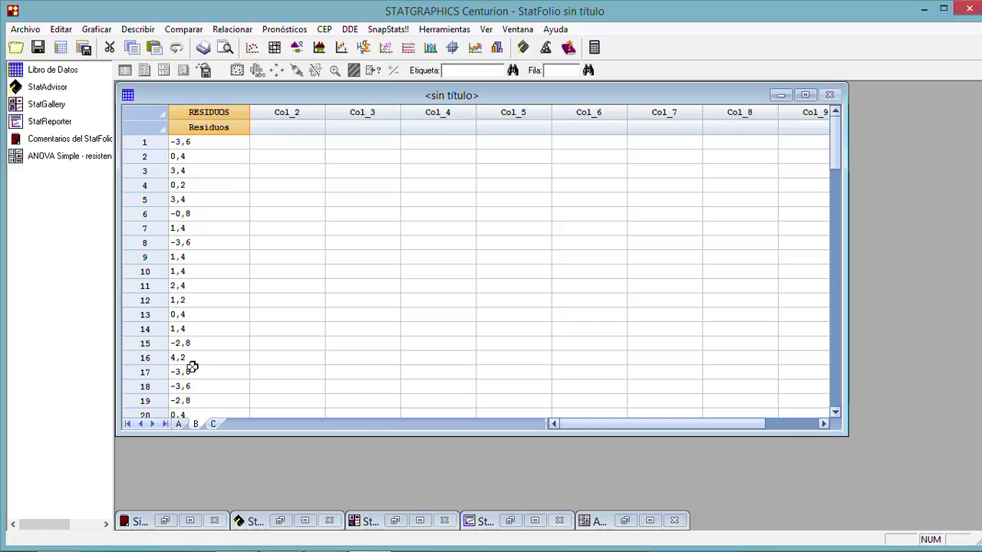
Run a one-variable analysis (Análisis de Una Variable) on RESIDUOS with all tables and graphs included.
left_click(141, 30)
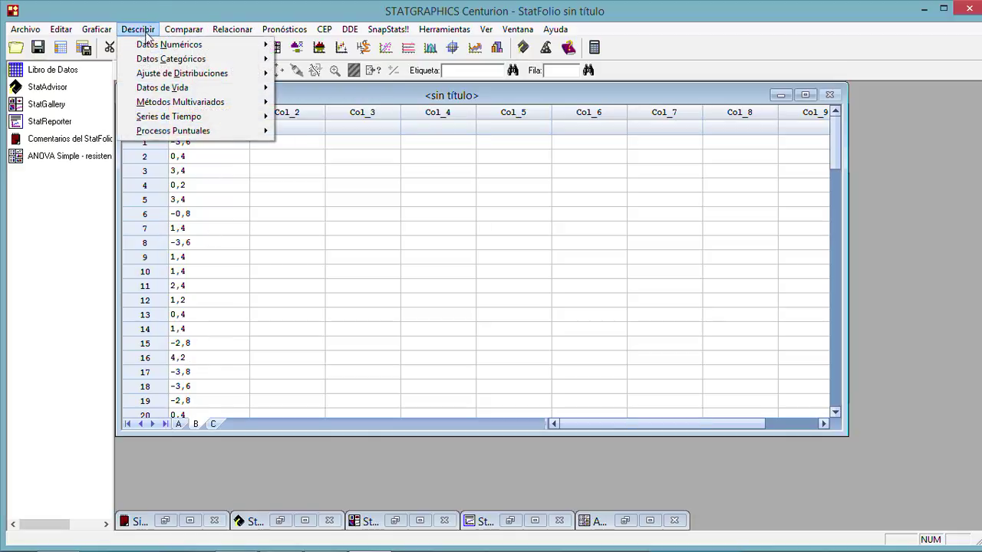
mouse_move(154, 47)
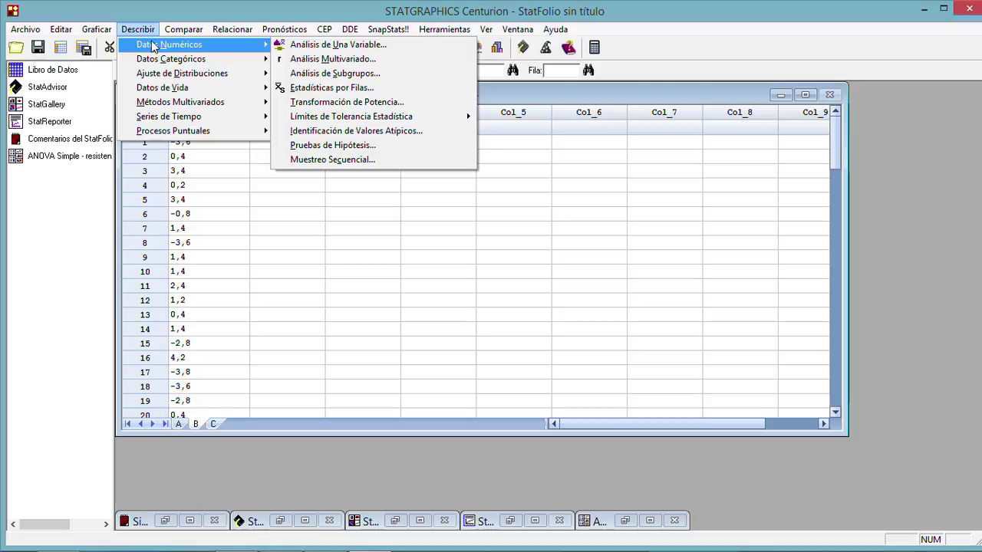
left_click(343, 44)
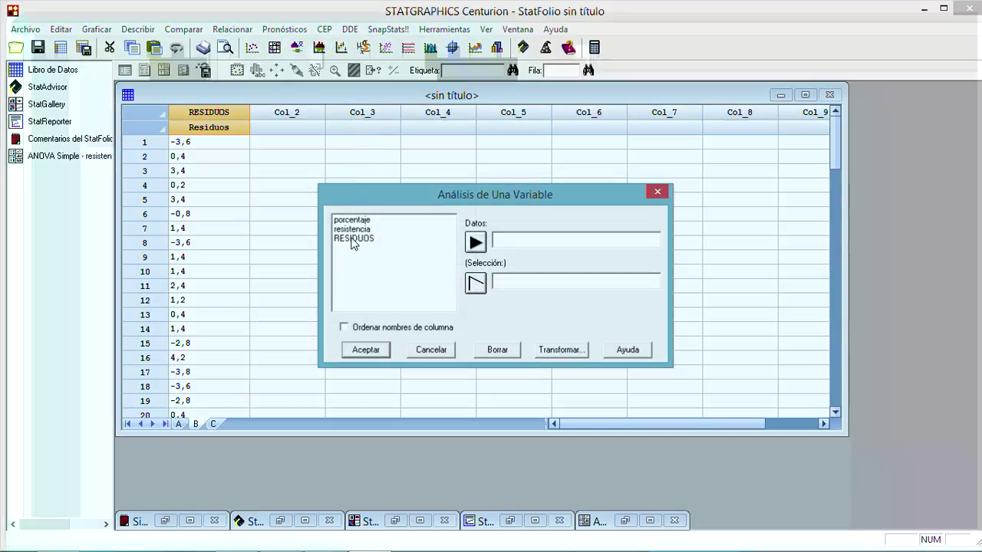
left_click(451, 240)
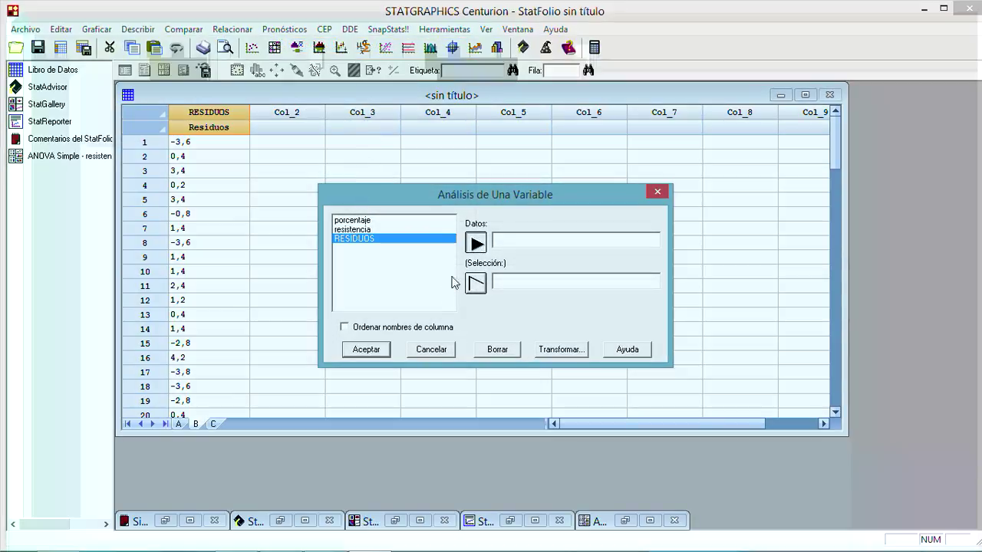
left_click(381, 354)
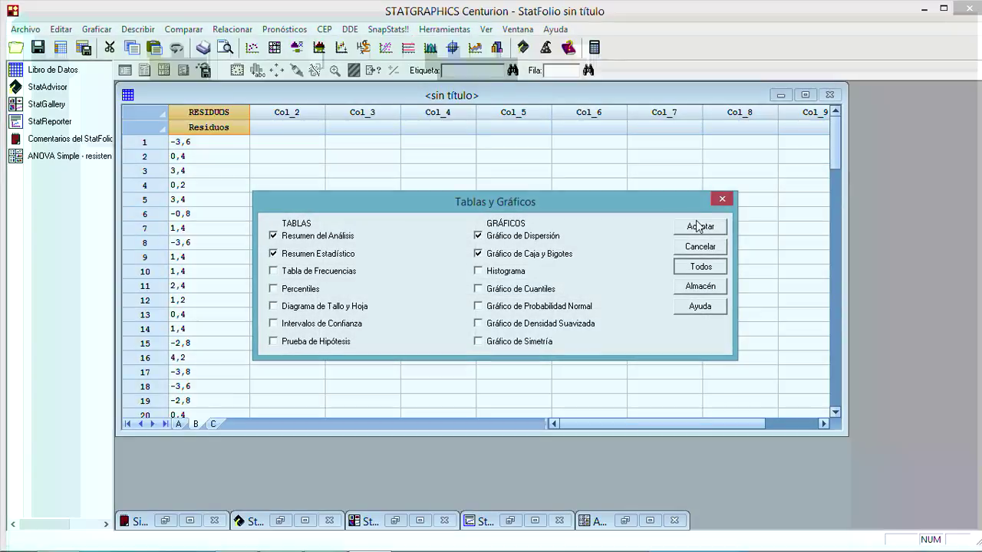
left_click(701, 266)
left_click(700, 227)
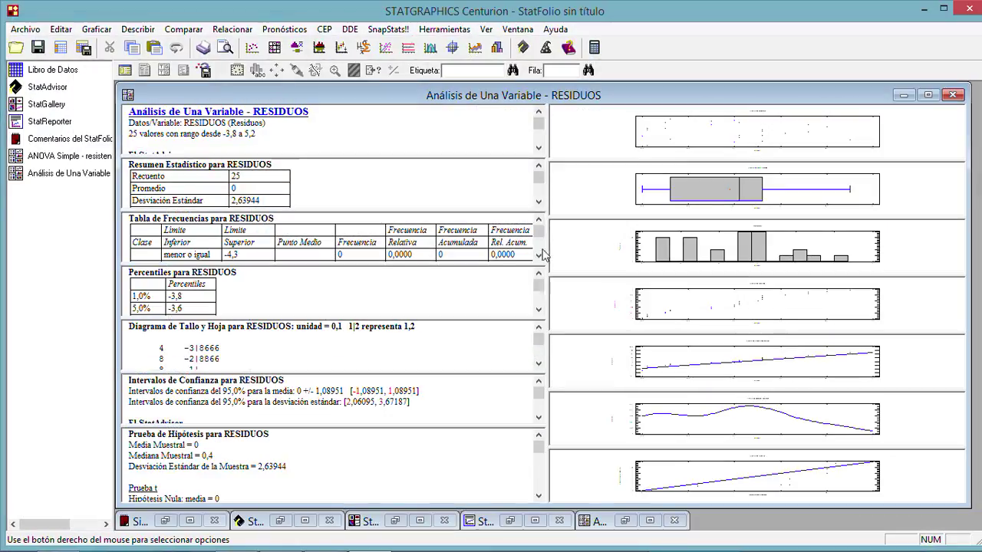
Examine the normal probability plot of RESIDUOS at full size, restore the panes and enlarge the Resumen Estadístico table.
double_click(620, 369)
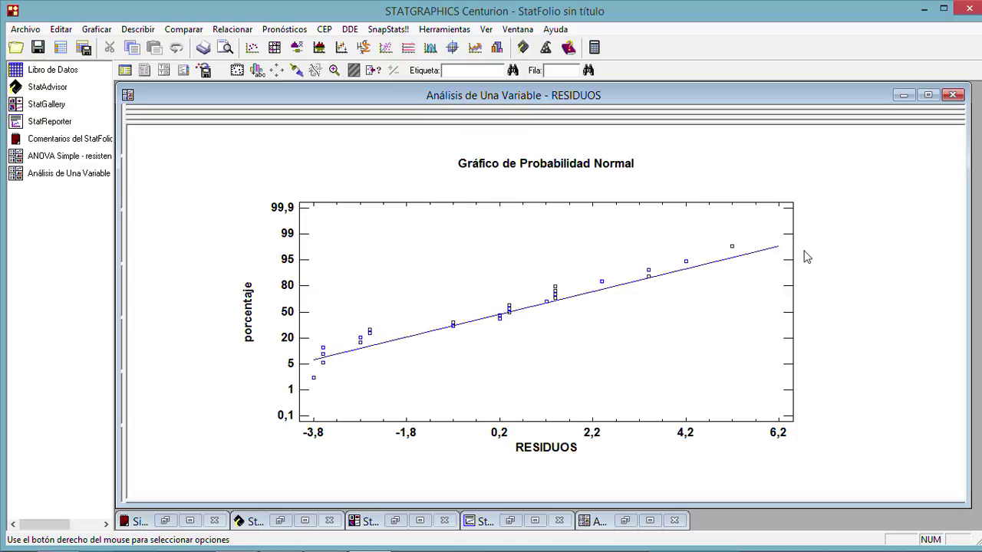
double_click(857, 251)
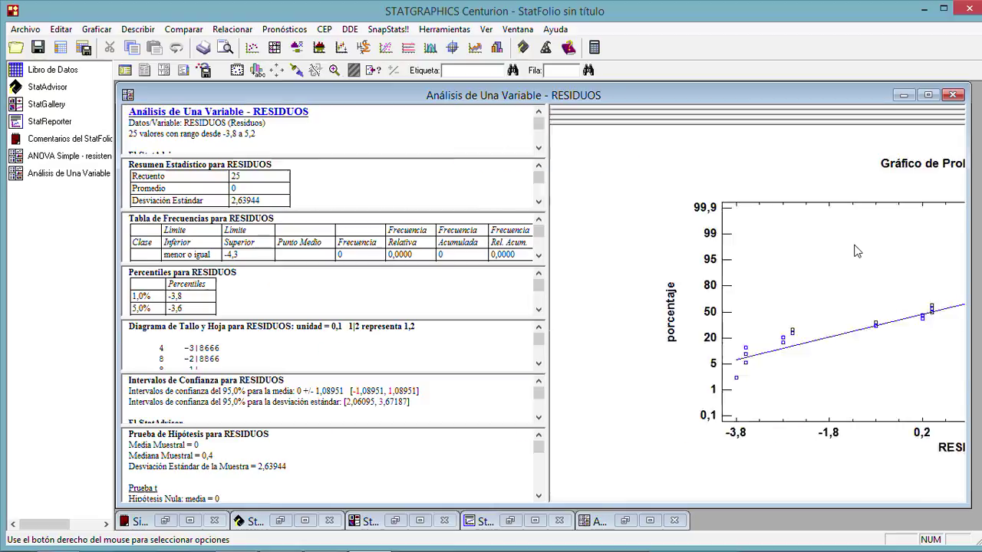
double_click(332, 184)
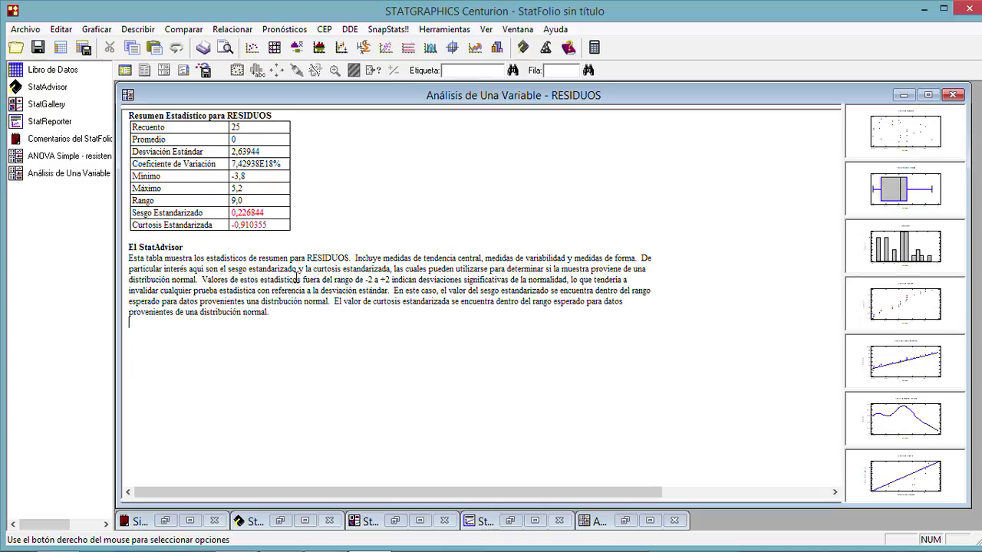
Highlight the StatAdvisor sentences on the -2 to +2 range, its effect on tests of the standard deviation, and the standardized skewness.
left_click_drag(204, 283, 368, 283)
left_click_drag(379, 286, 418, 281)
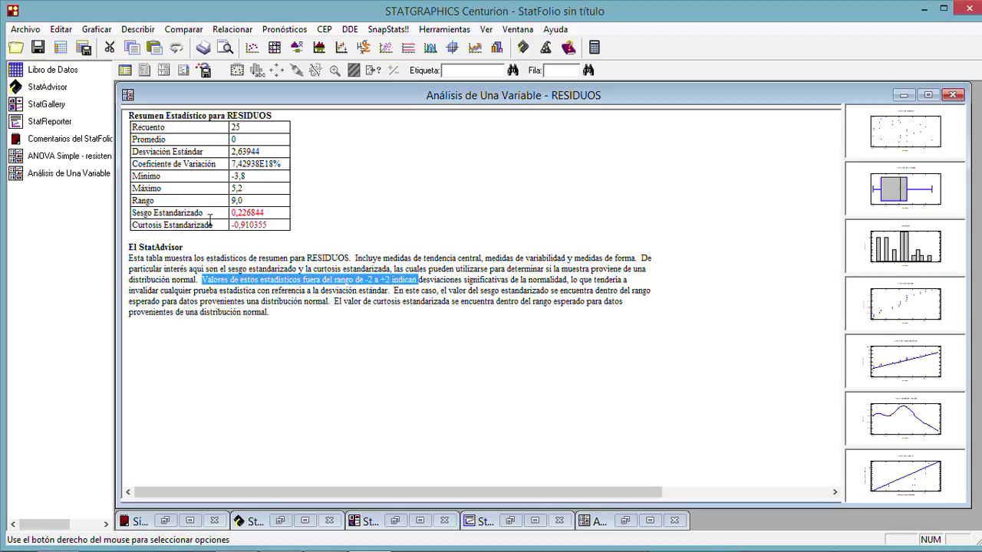
left_click(461, 281)
left_click_drag(570, 280, 383, 291)
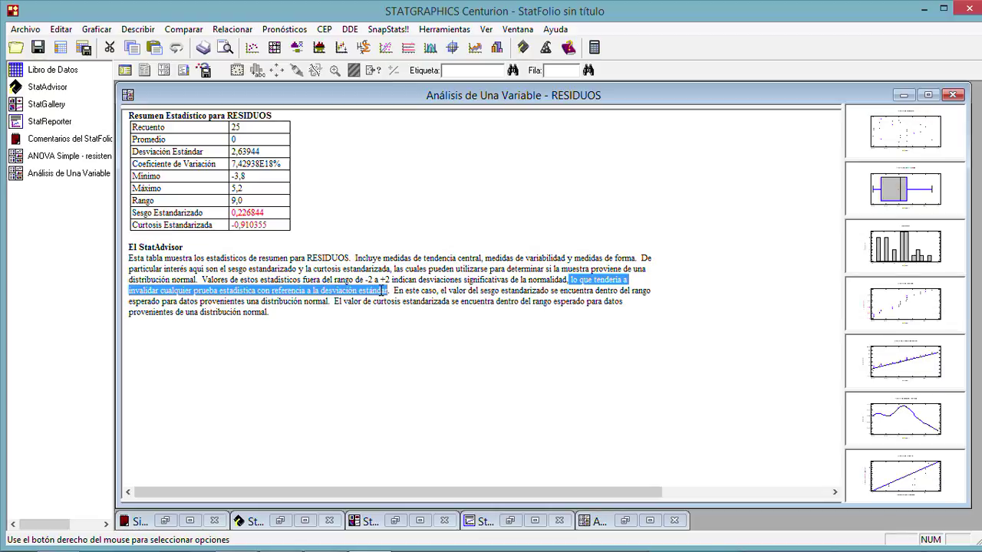
left_click(394, 291)
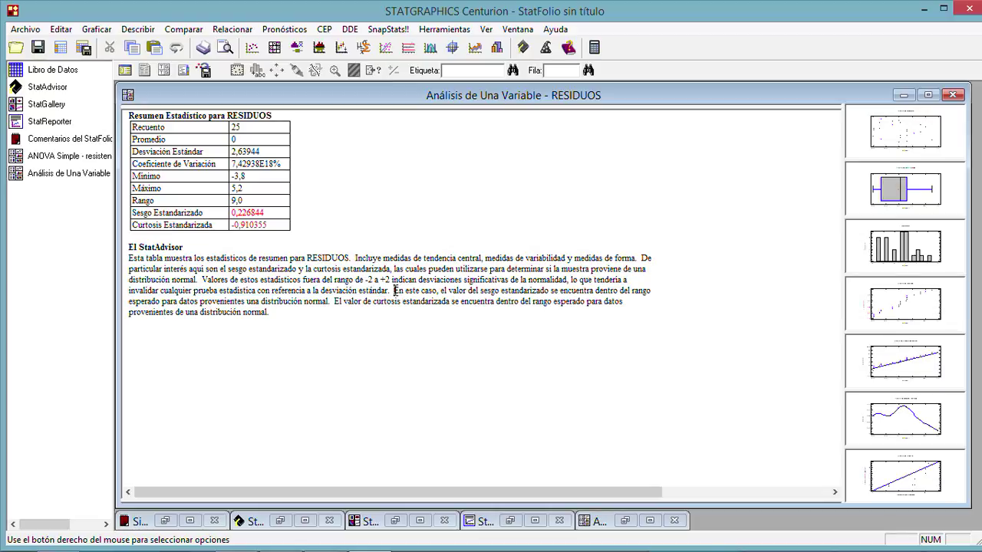
left_click_drag(395, 292, 327, 301)
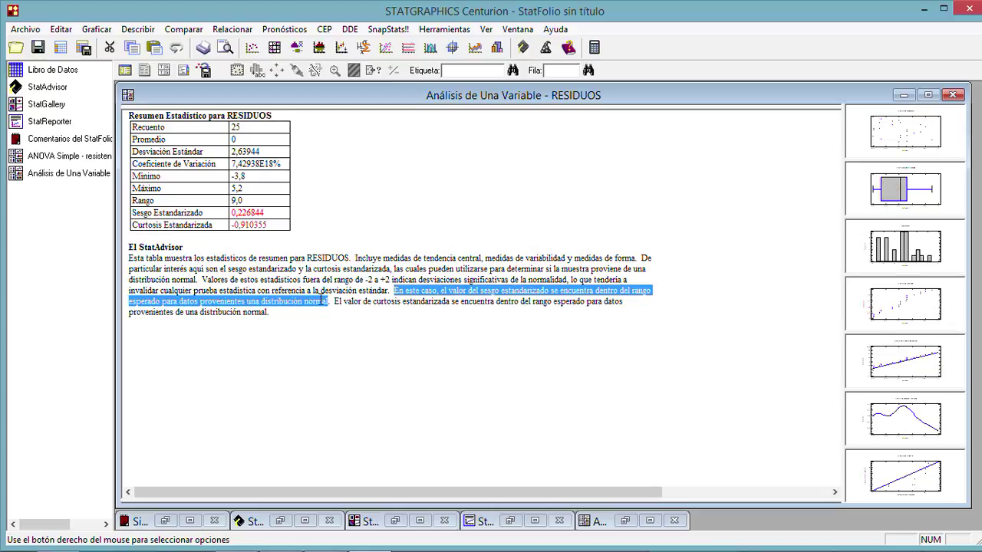
Highlight the Sesgo Estandarizado and Curtosis Estandarizada rows, and switch the statistical summary between pane and full size.
double_click(253, 225)
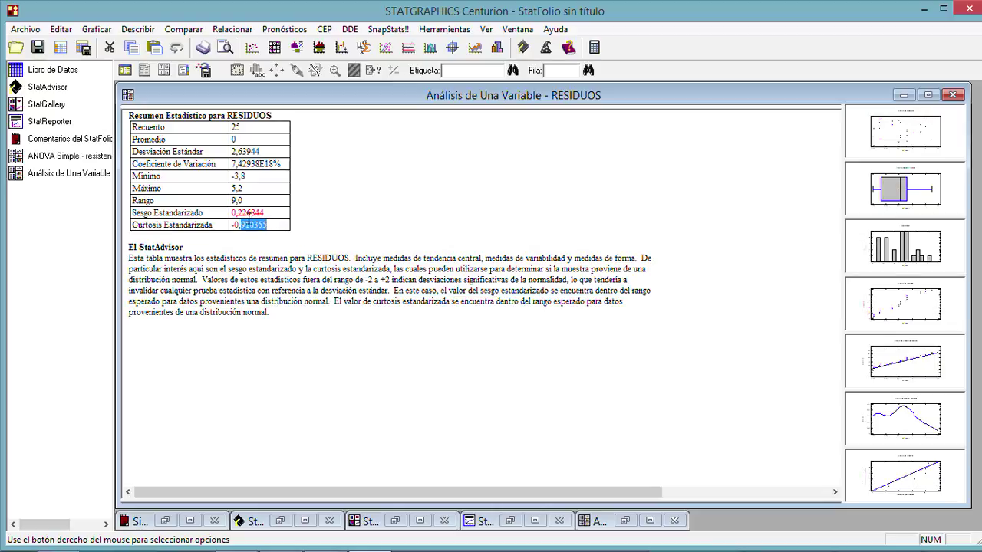
left_click_drag(248, 215, 230, 213)
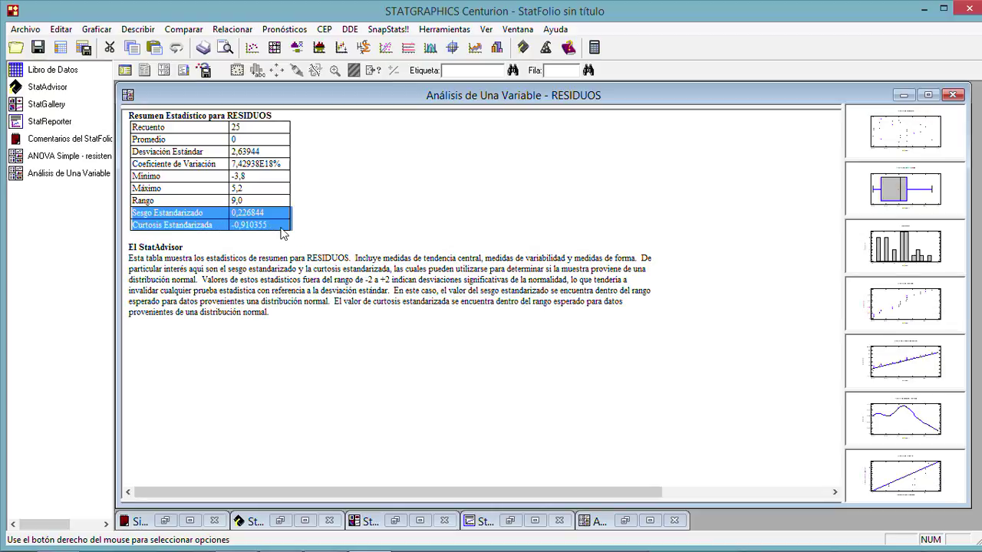
left_click(287, 215)
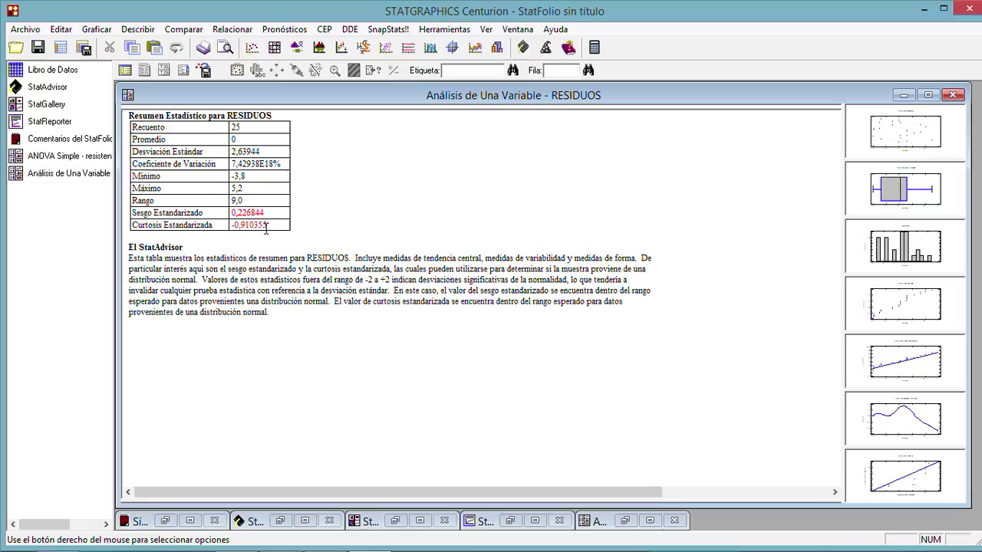
left_click_drag(266, 225, 230, 215)
double_click(371, 178)
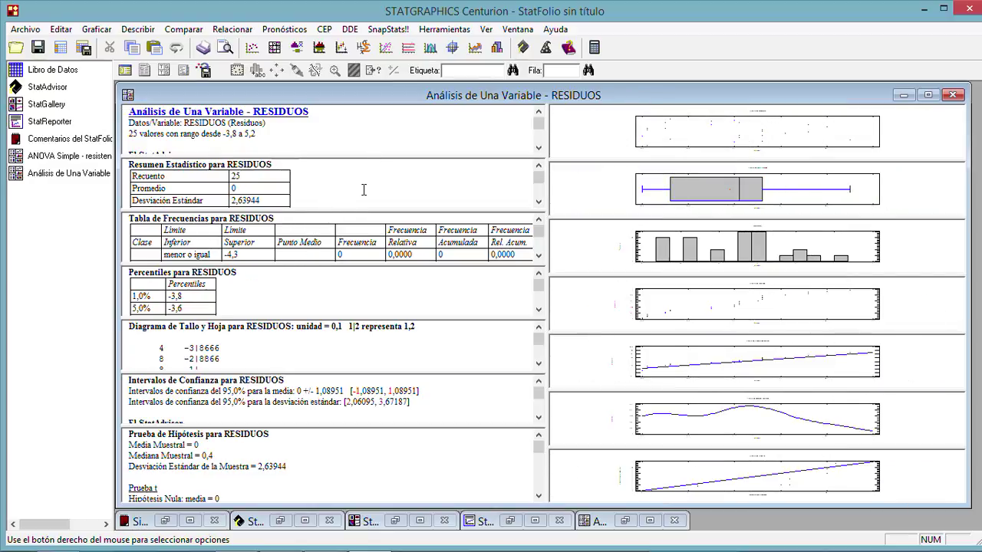
double_click(364, 189)
double_click(364, 189)
double_click(379, 189)
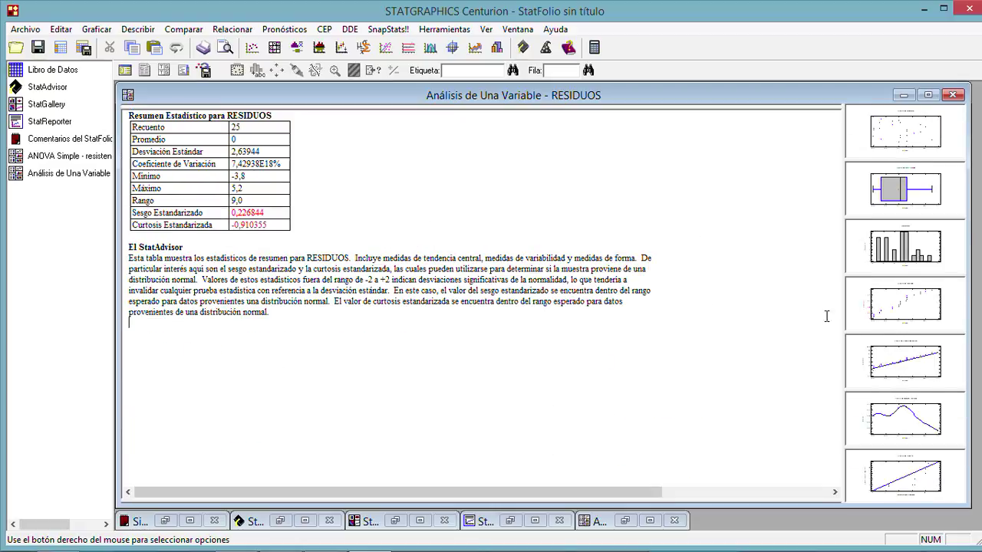
View the quantile plot and the normal probability plot of RESIDUOS at full size, returning to the statistical summary after each.
double_click(906, 313)
double_click(856, 315)
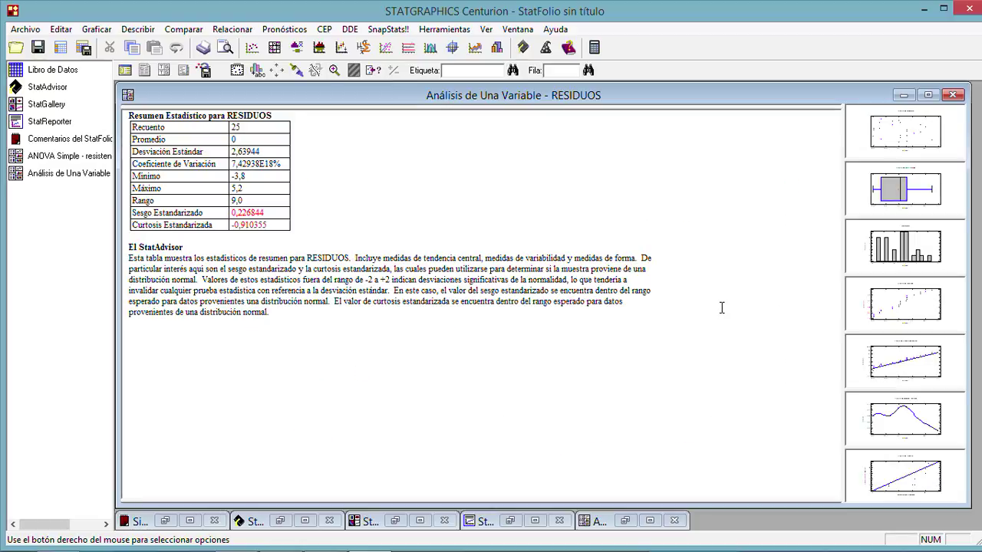
double_click(914, 378)
double_click(640, 322)
Highlight the standardized skewness and kurtosis rows again, and check the enlarged normal probability plot against the StatAdvisor text.
left_click_drag(267, 224, 170, 208)
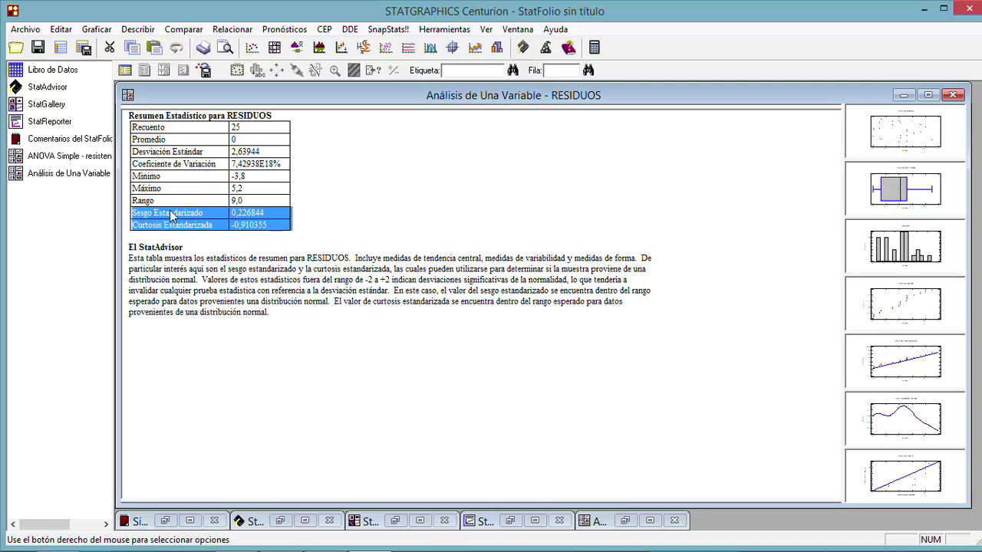
left_click(292, 310)
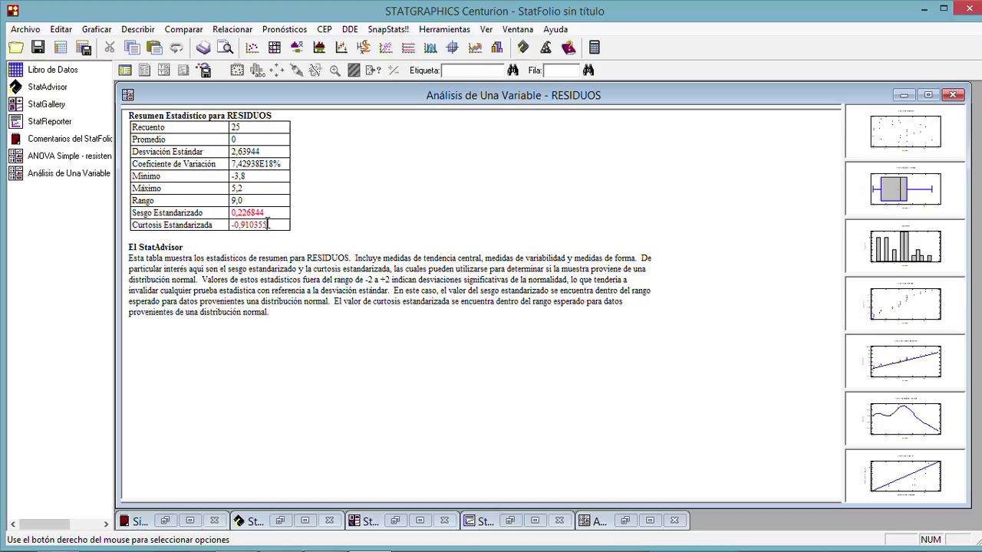
double_click(926, 365)
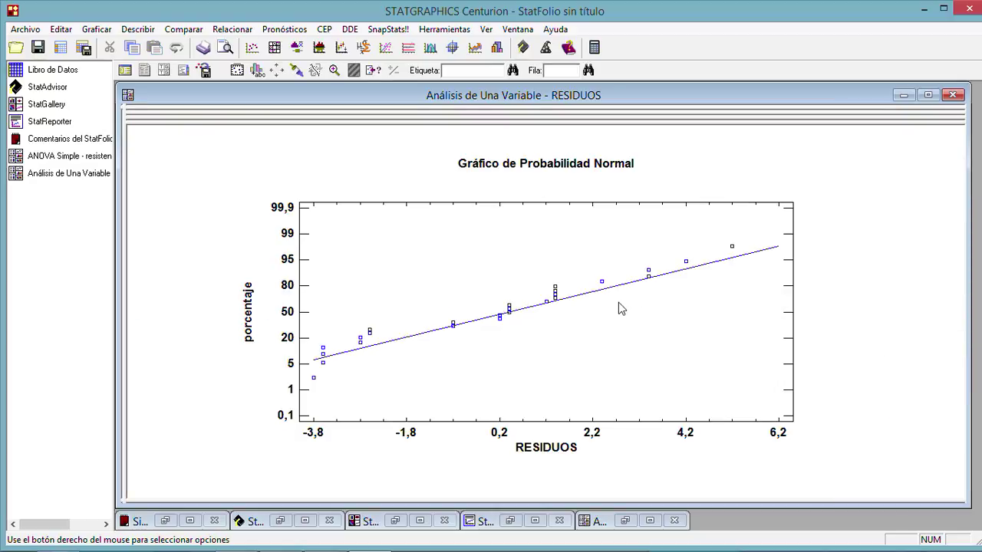
double_click(620, 304)
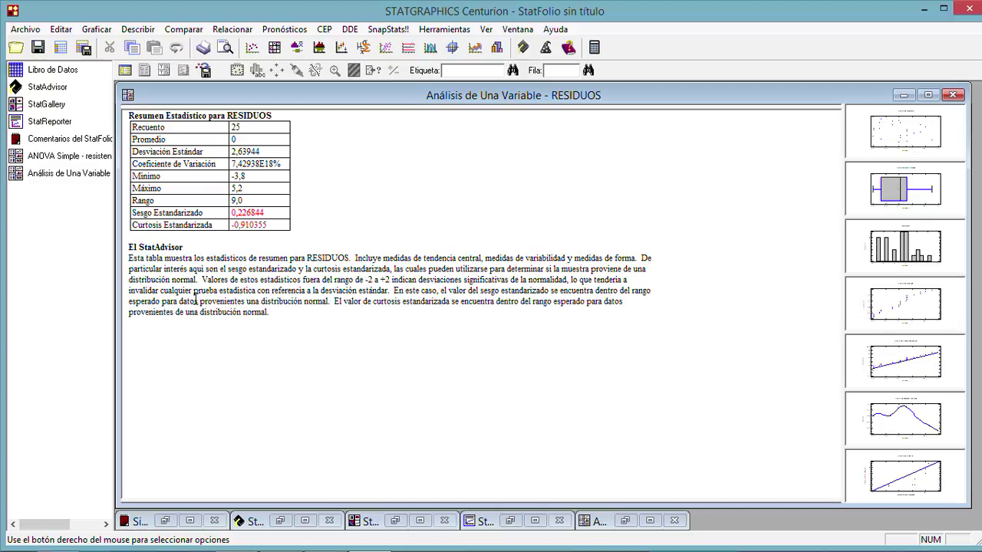
left_click(290, 316)
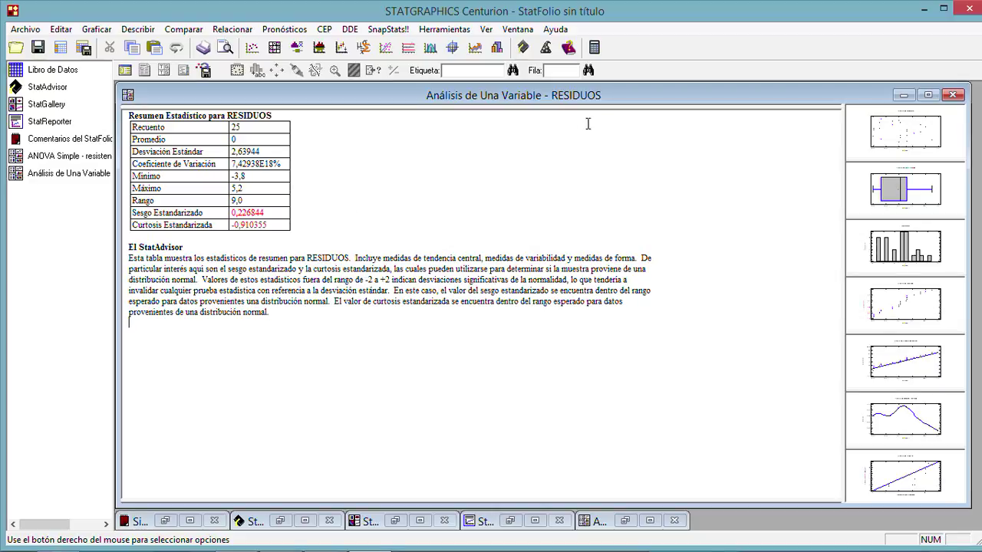
Enlarge the analysis summary pane above the statistical summary, and delete the RESIDUOS one-variable analysis.
left_click_drag(604, 109, 578, 271)
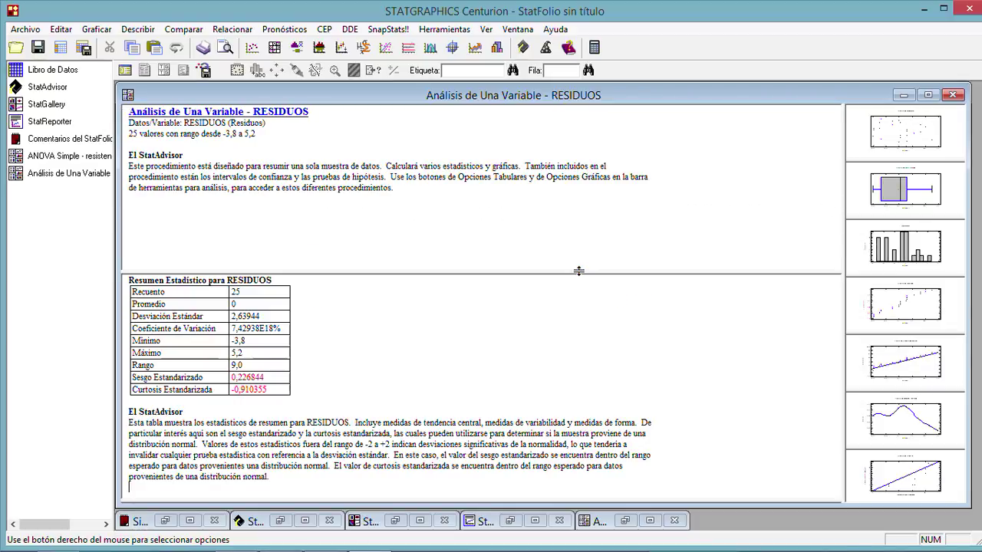
left_click(952, 94)
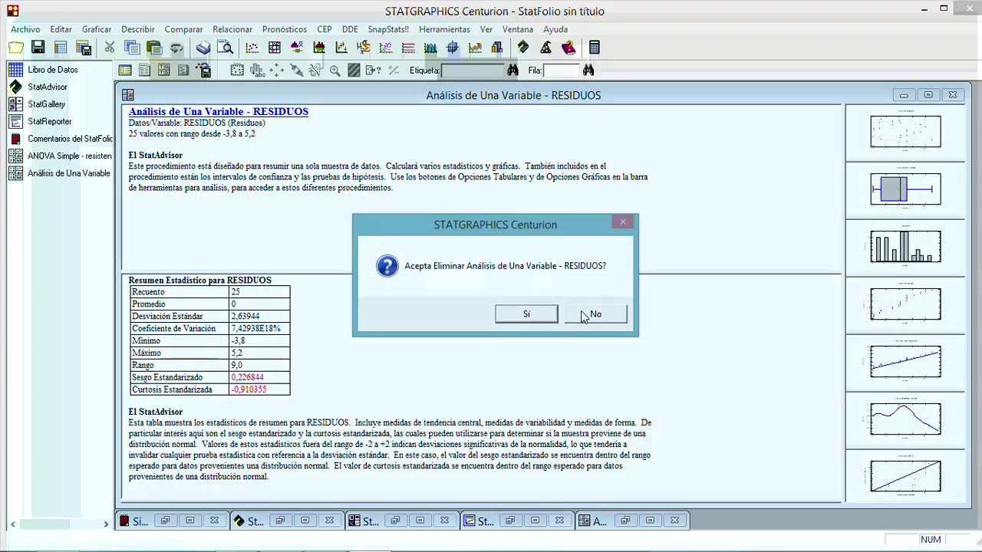
left_click(528, 314)
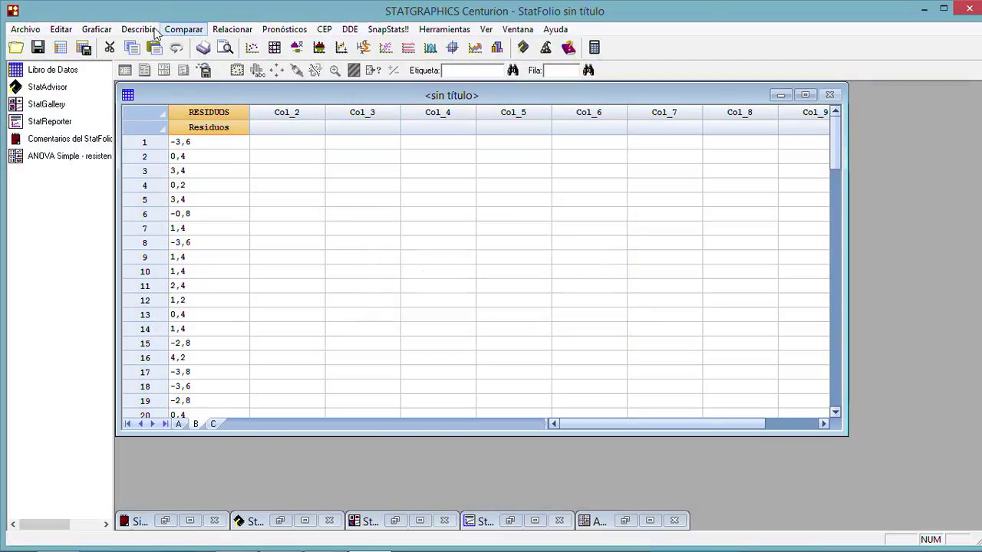
Start a fresh one-variable analysis with RESIDUOS as the data variable and all tables and graphs included.
left_click(180, 31)
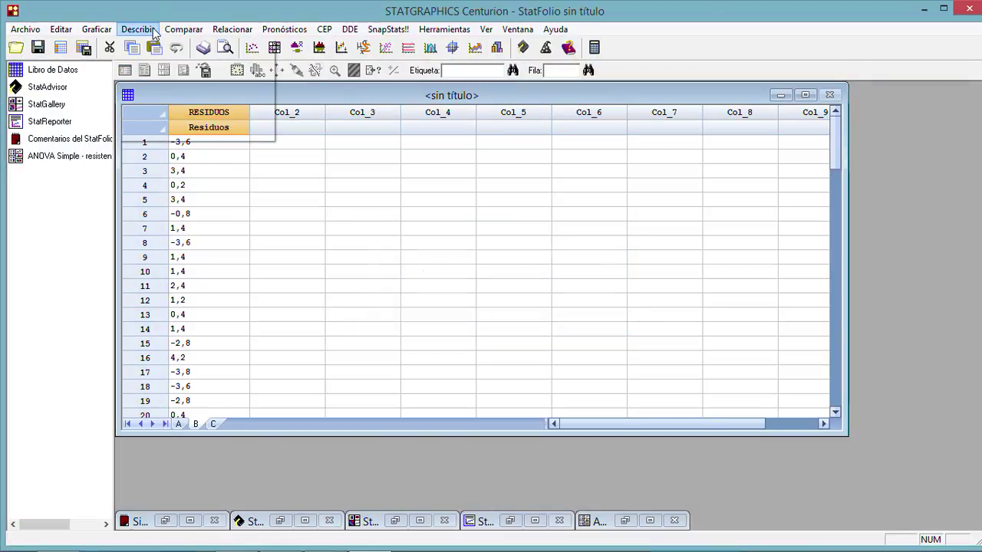
mouse_move(138, 29)
mouse_move(163, 44)
left_click(337, 44)
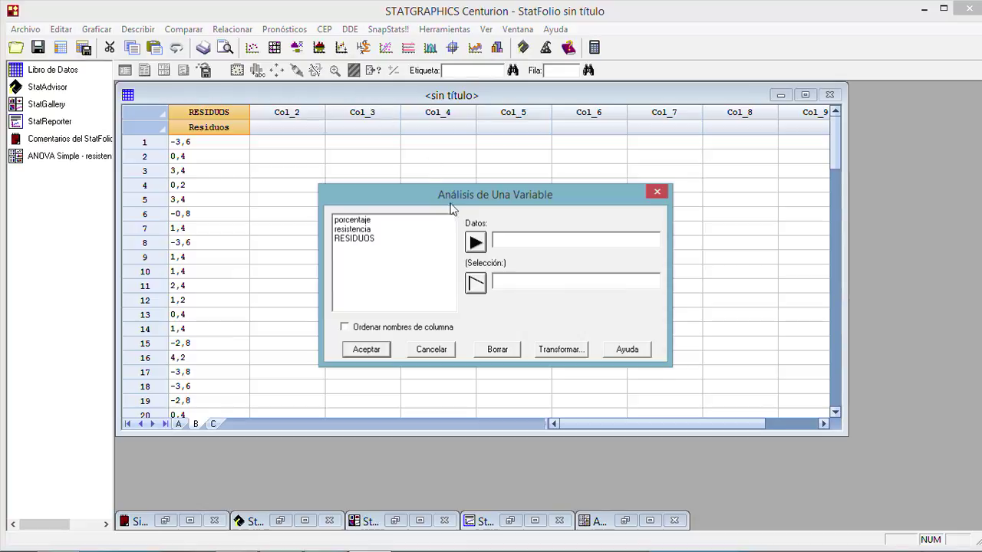
left_click(359, 239)
left_click(473, 244)
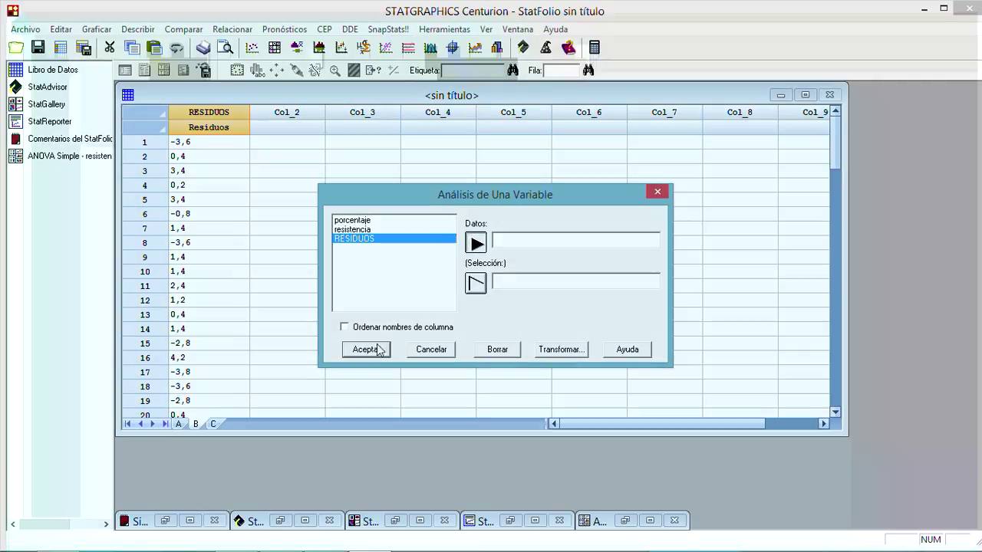
left_click(376, 349)
left_click(700, 265)
left_click(700, 226)
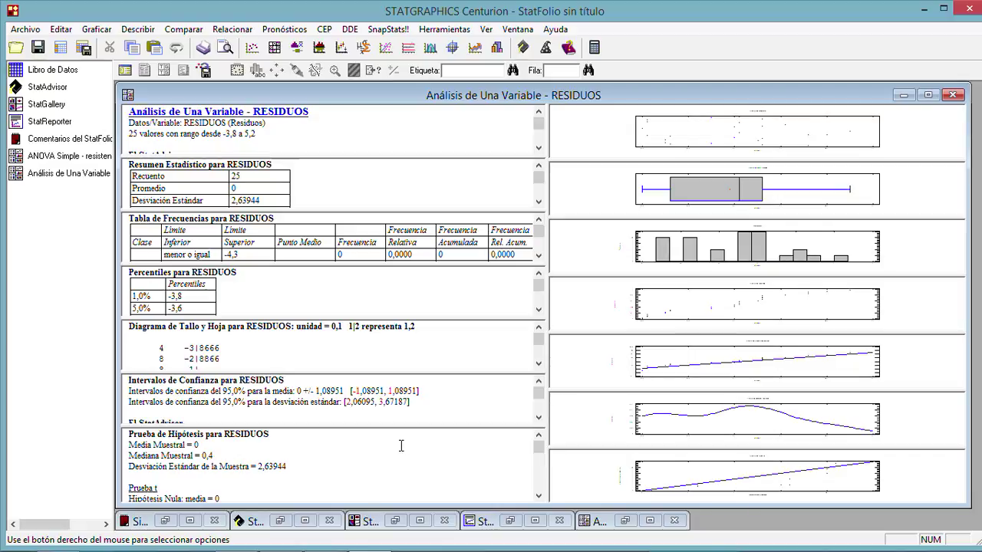
Enlarge the Prueba de Hipótesis results for RESIDUOS and read through its tests and StatAdvisor explanation.
double_click(316, 446)
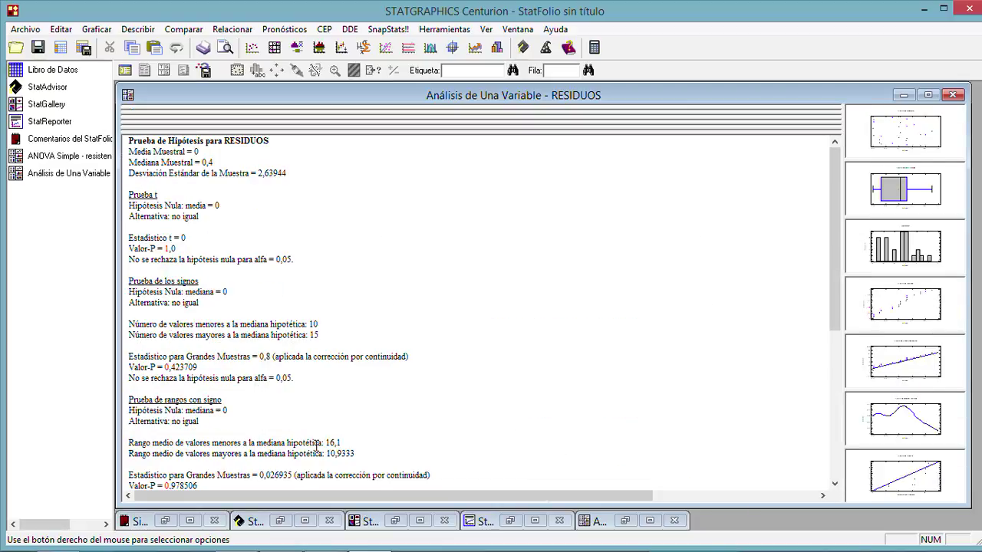
scroll(341, 393, "down", 8)
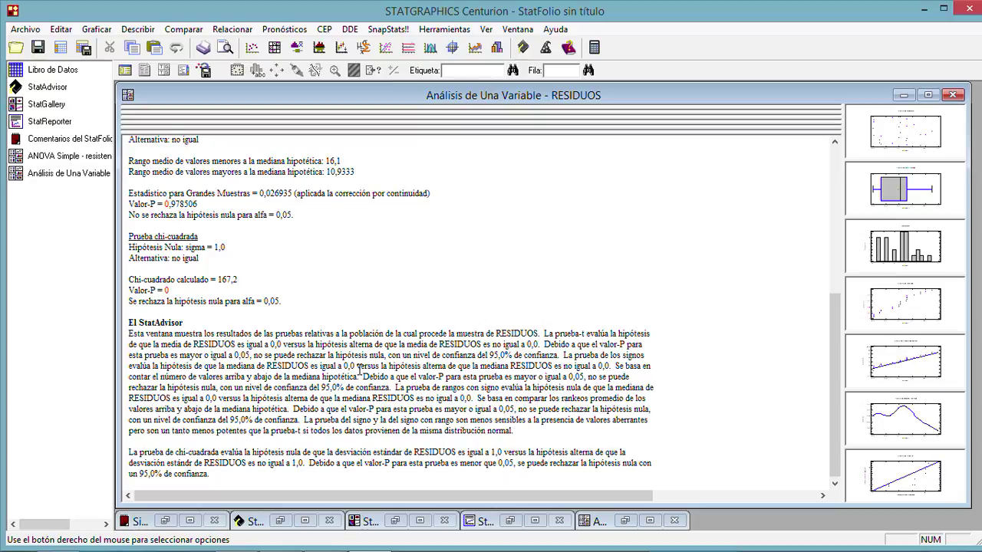
scroll(490, 281, "up", 6)
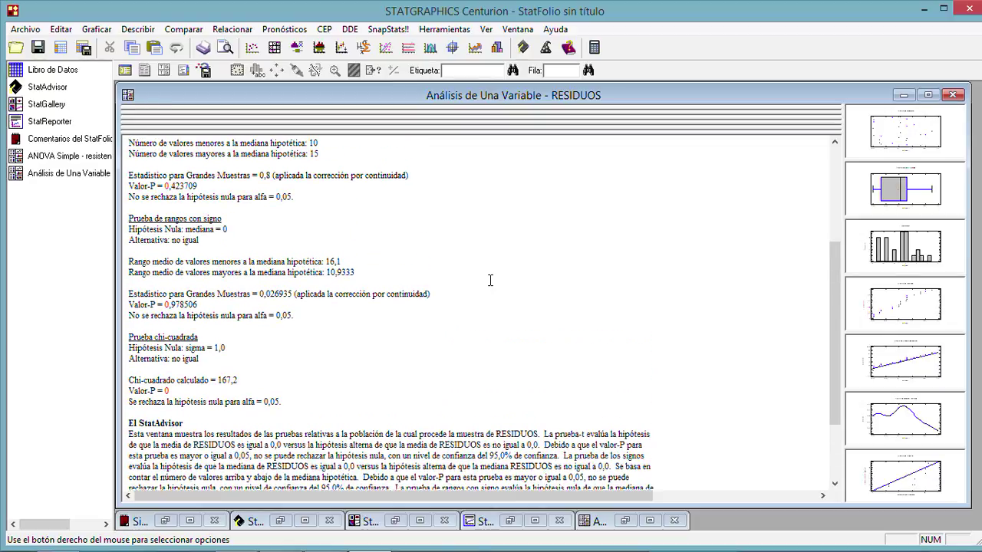
scroll(490, 281, "up", 3)
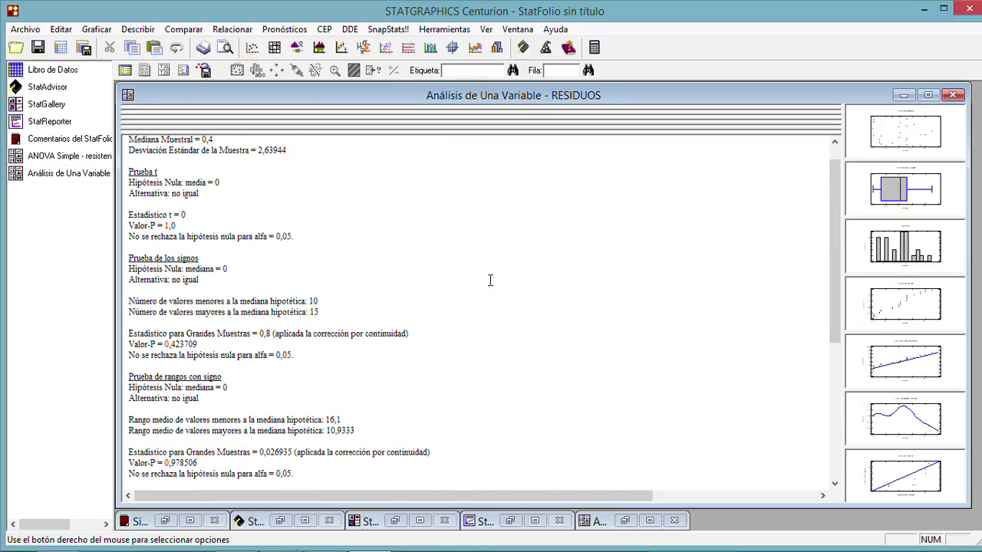
Run a time-series descriptive methods analysis on RESIDUOS with no adjustments and all tables and graphs included.
double_click(545, 267)
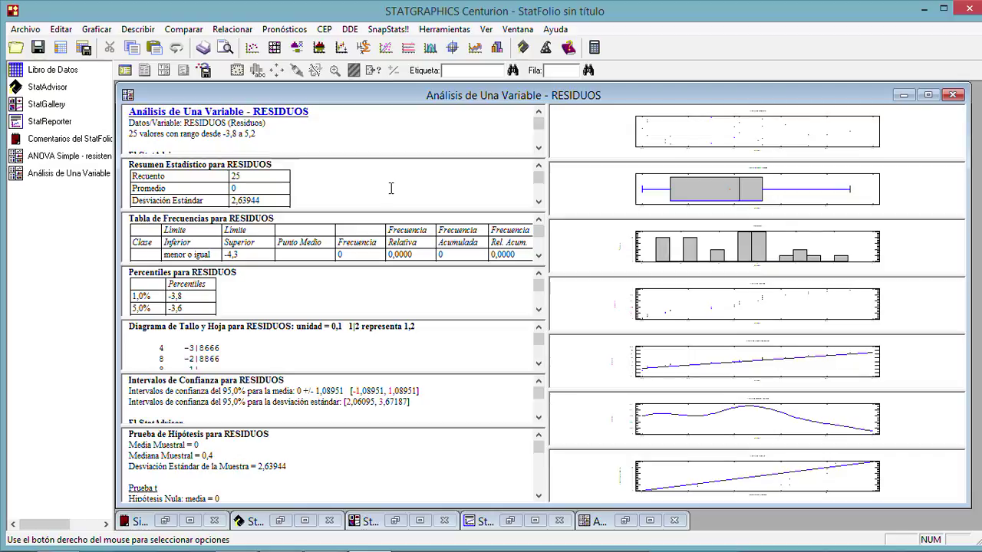
left_click(138, 29)
mouse_move(169, 123)
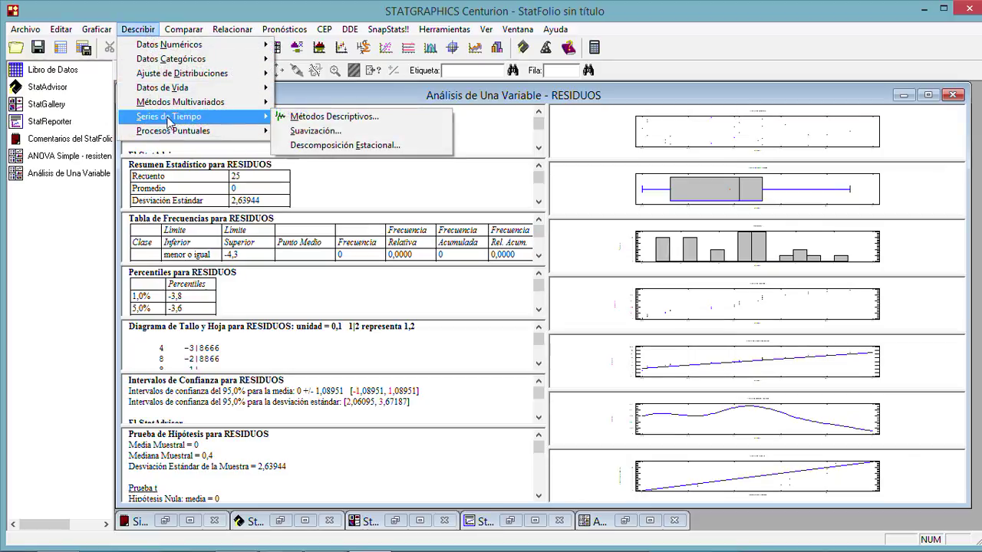
left_click(337, 116)
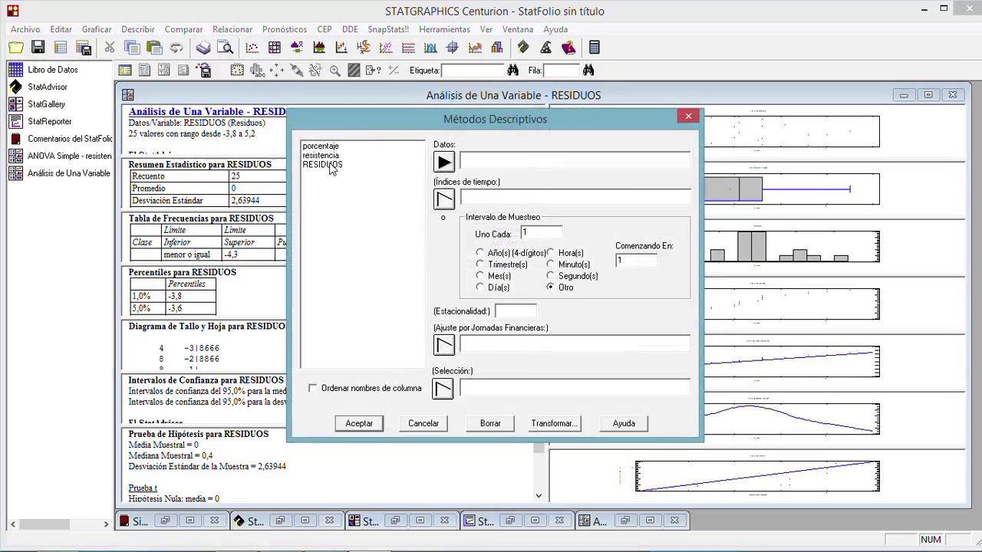
left_click(331, 166)
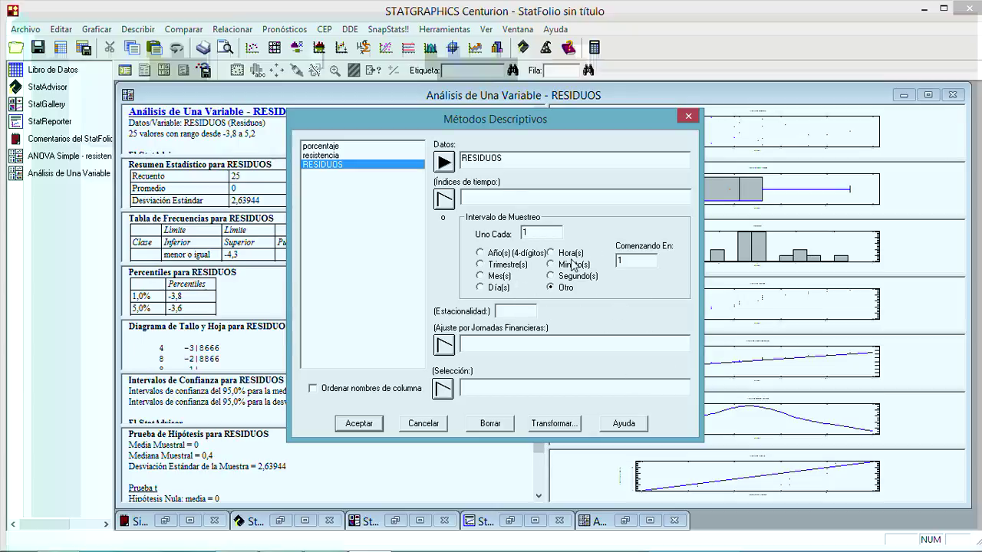
left_click(359, 423)
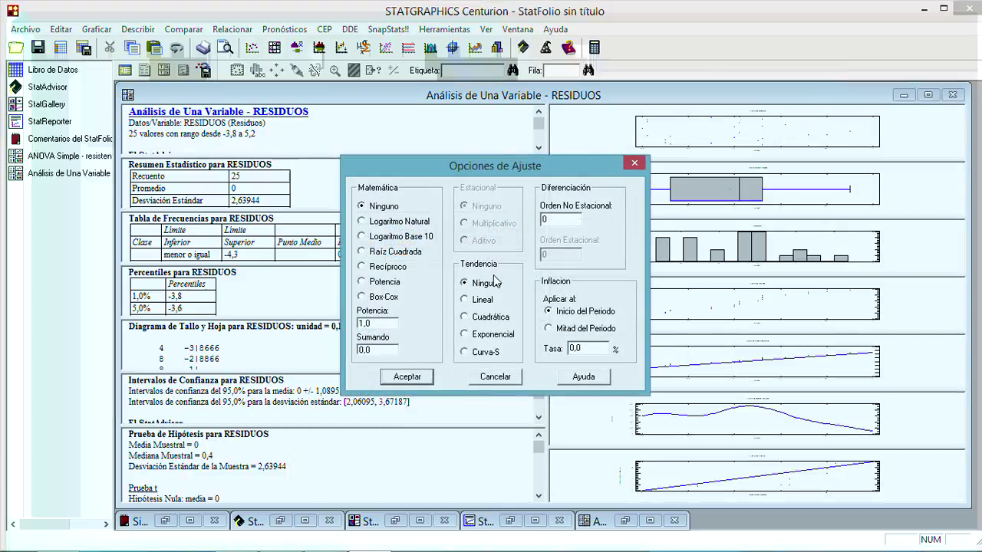
left_click(406, 378)
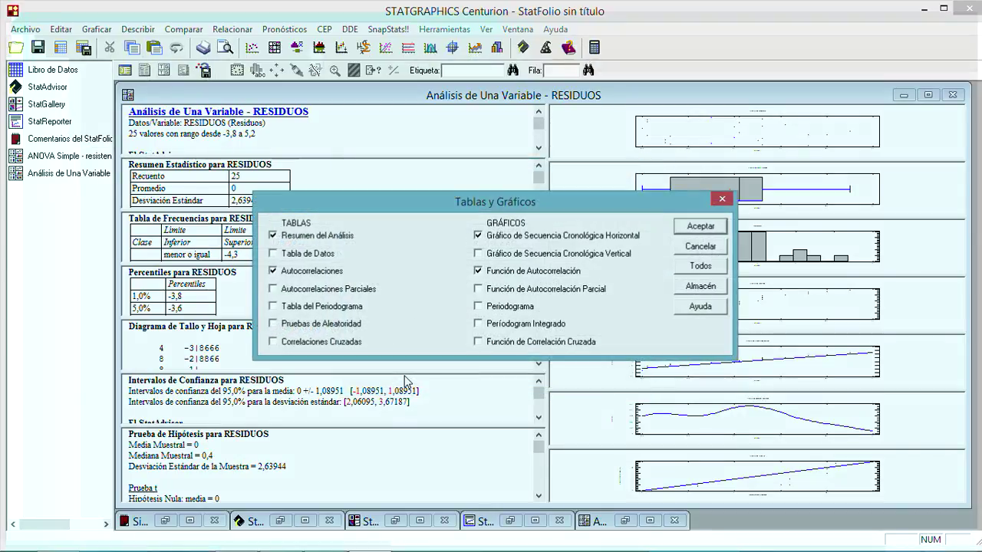
left_click(701, 274)
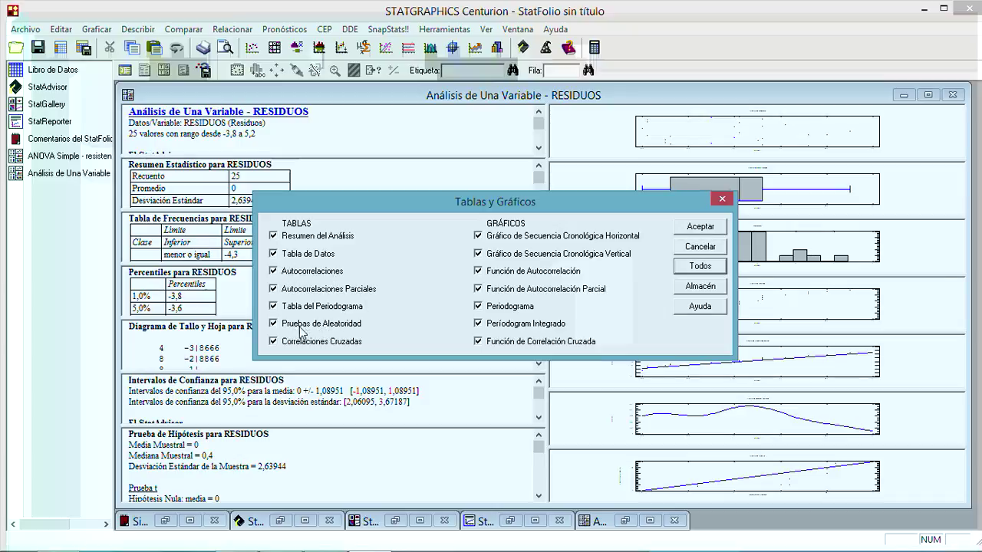
left_click(695, 227)
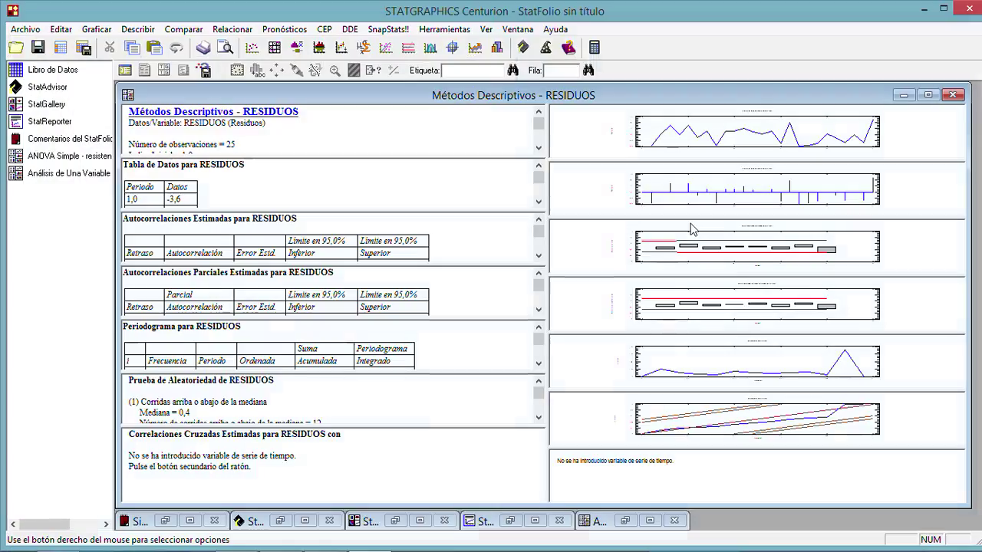
Enlarge the estimated autocorrelations table for RESIDUOS and highlight the StatAdvisor's statements on confidence level and coefficient significance.
double_click(444, 235)
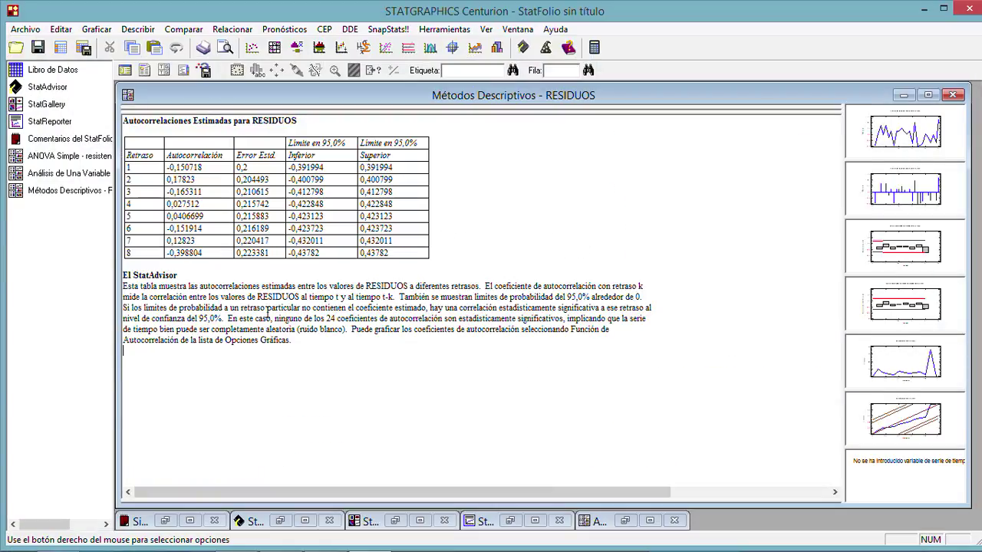
left_click_drag(228, 318, 349, 328)
double_click(513, 235)
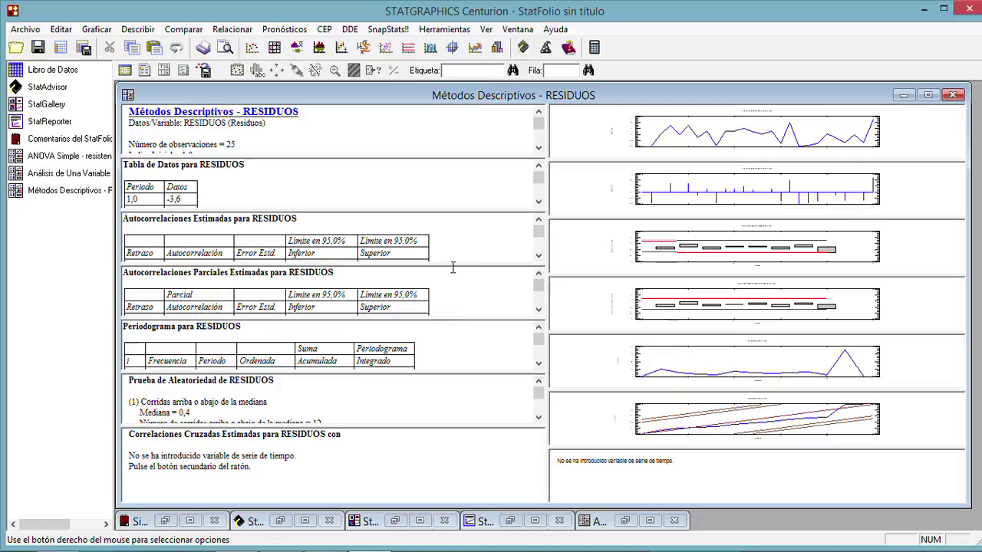
double_click(458, 242)
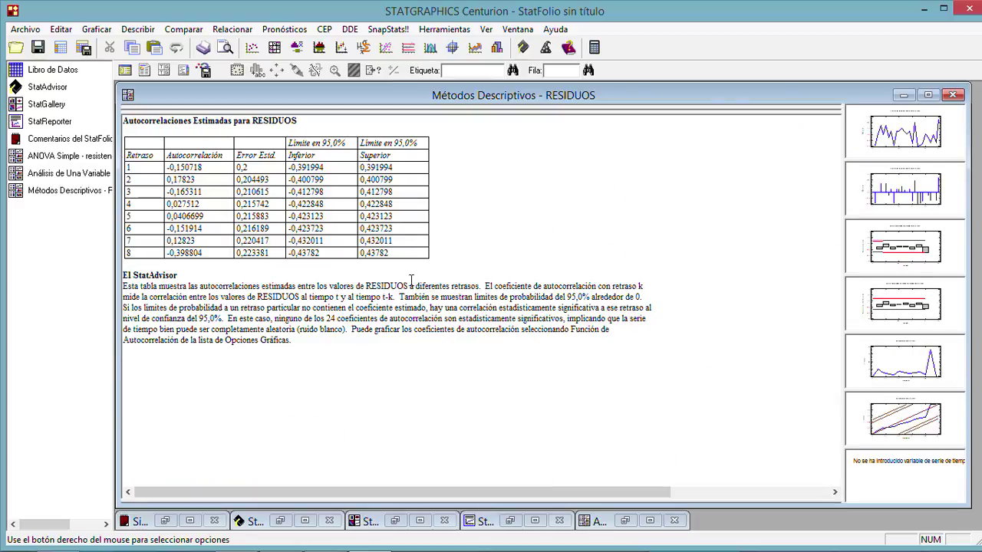
left_click_drag(164, 321, 221, 321)
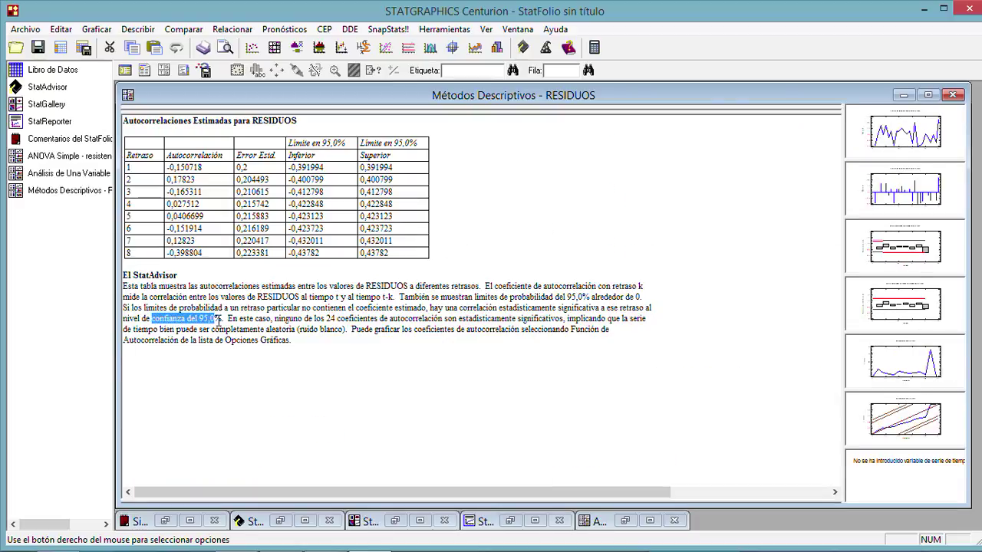
left_click(531, 201)
double_click(532, 201)
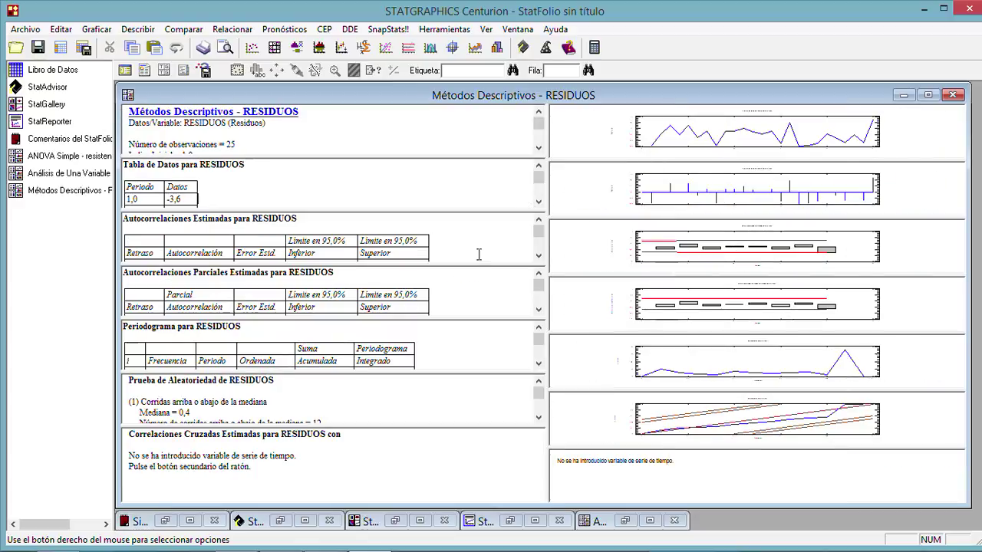
Enlarge the Prueba de Aleatoriedad results for RESIDUOS and highlight the StatAdvisor's conclusion on the third test.
double_click(323, 398)
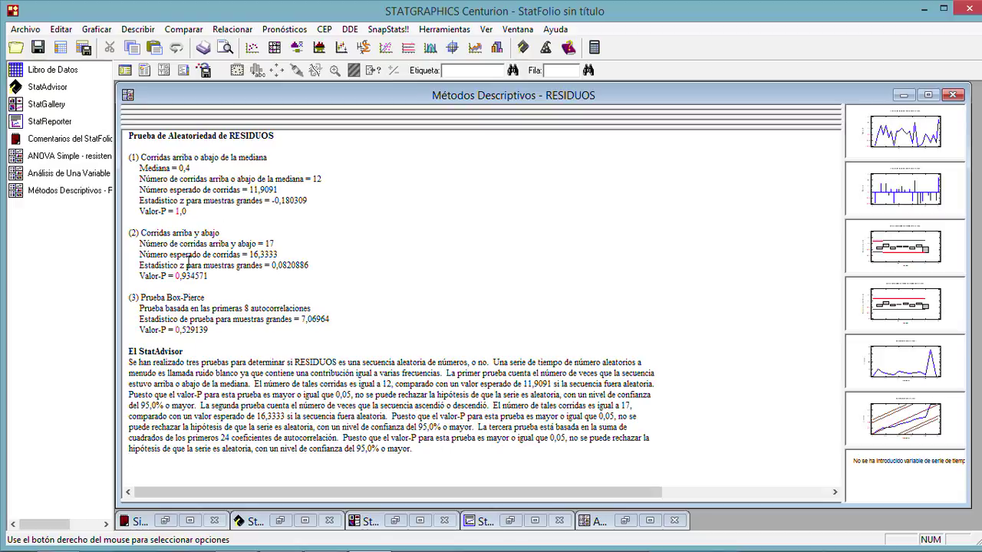
left_click_drag(342, 437, 251, 451)
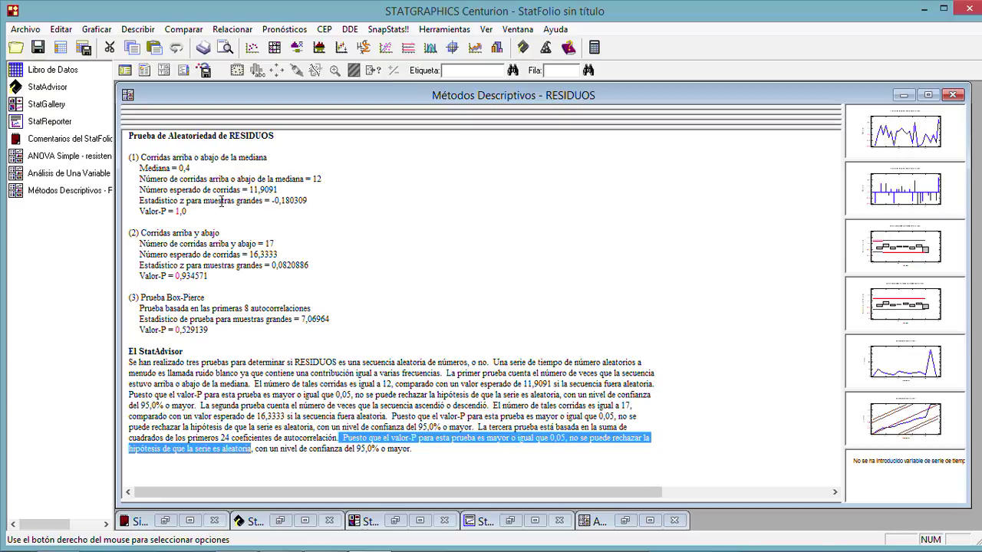
double_click(517, 230)
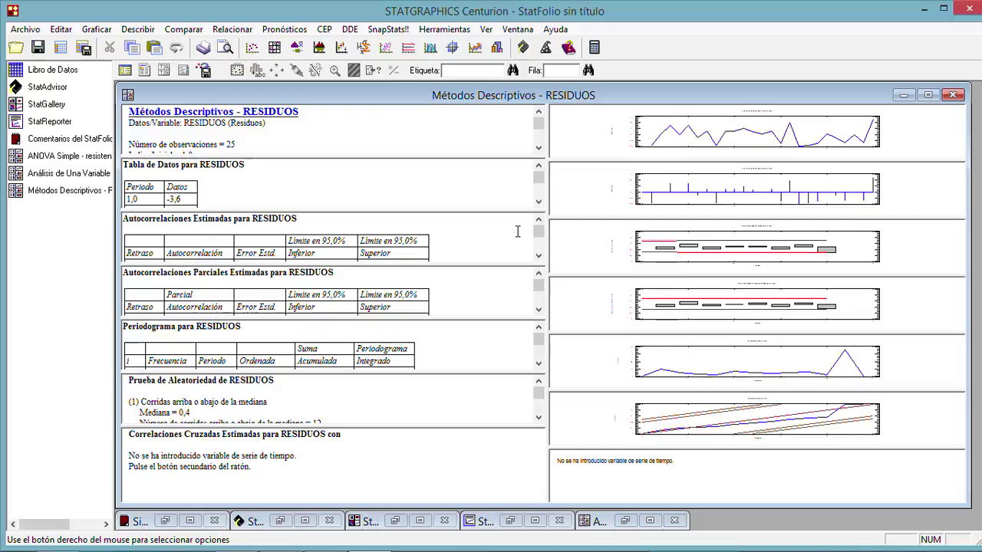
Minimize the descriptive methods and one-variable analysis windows, and view the RESIDUOS column in the data book.
left_click(904, 95)
left_click(904, 96)
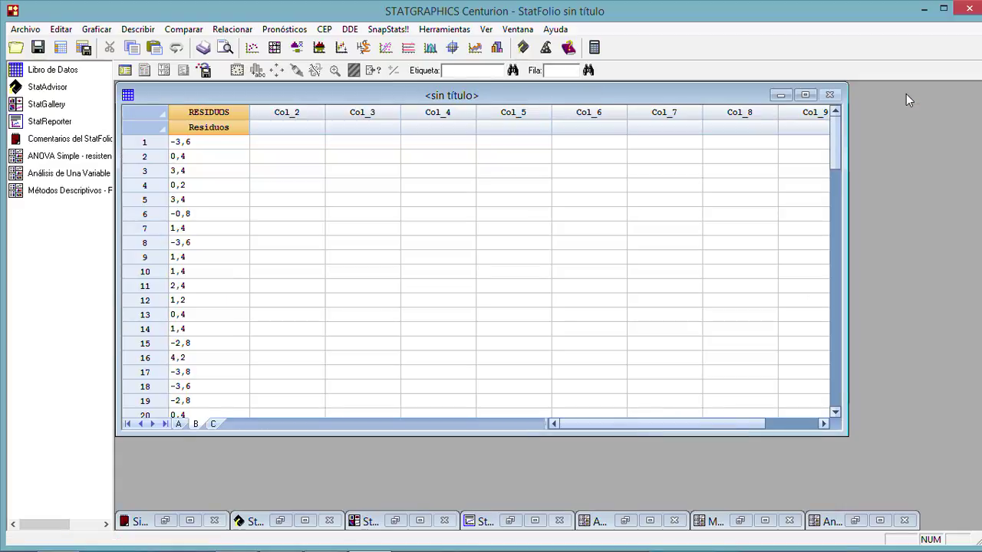
left_click(273, 126)
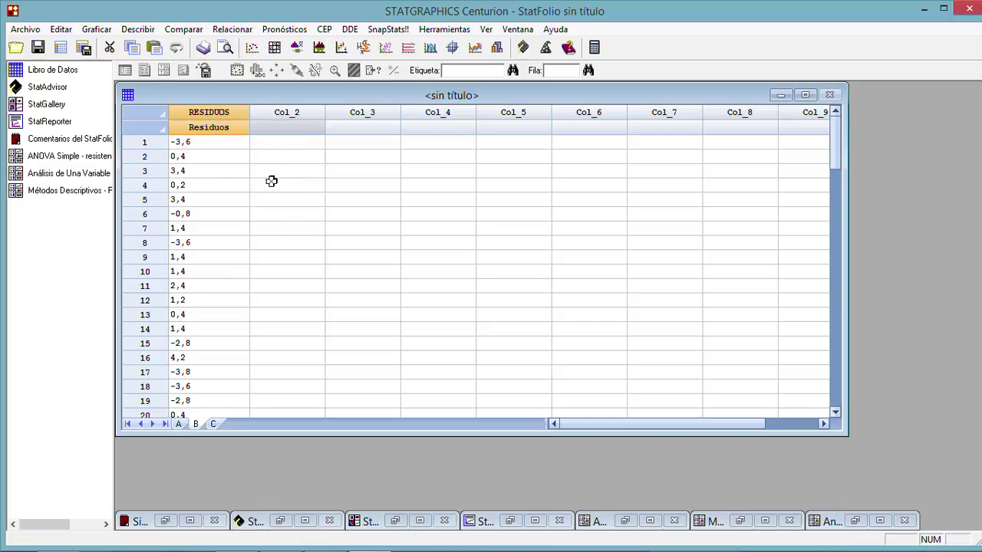
left_click(244, 192)
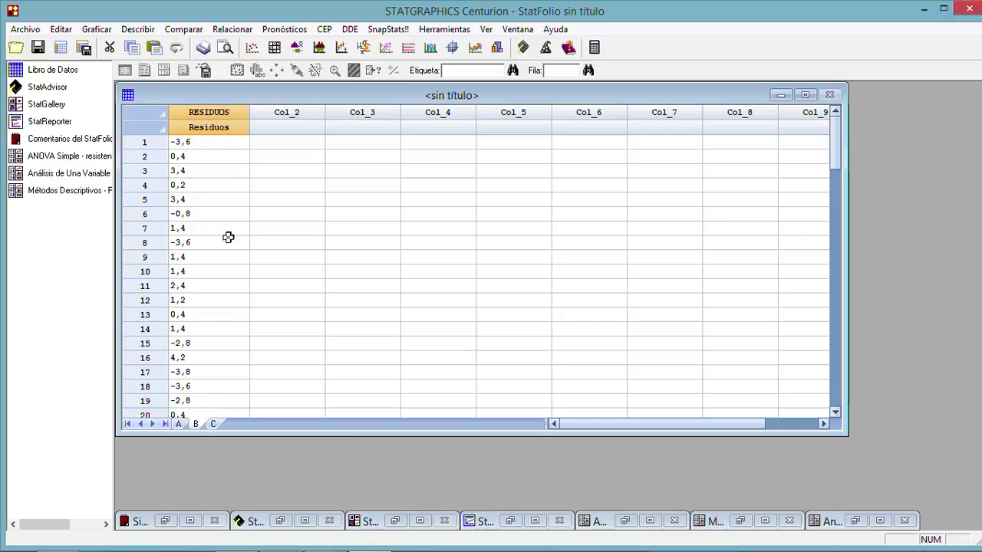
Run a simple ANOVA with RESIDUOS as the dependent variable, porcentaje as the factor, and all tables and graphs included.
left_click(186, 30)
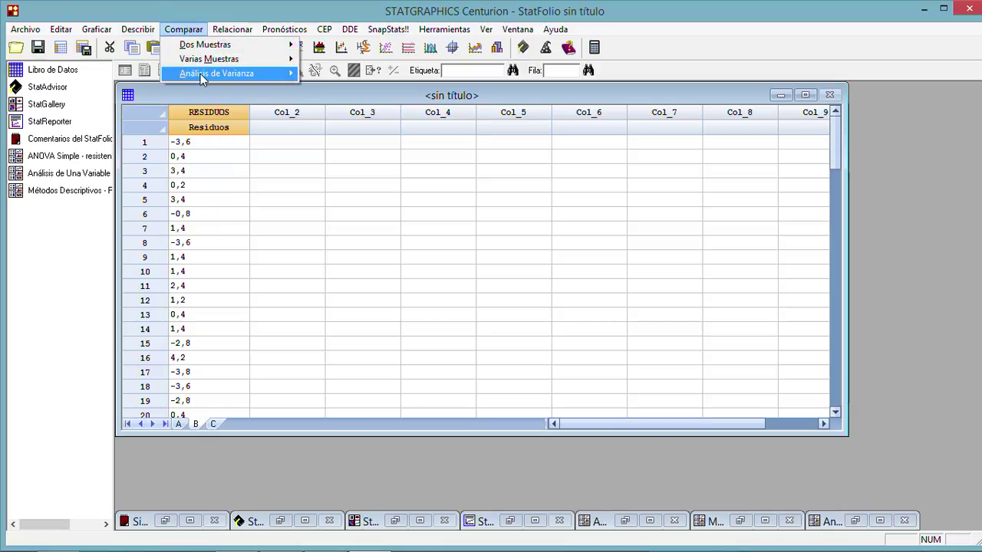
mouse_move(200, 74)
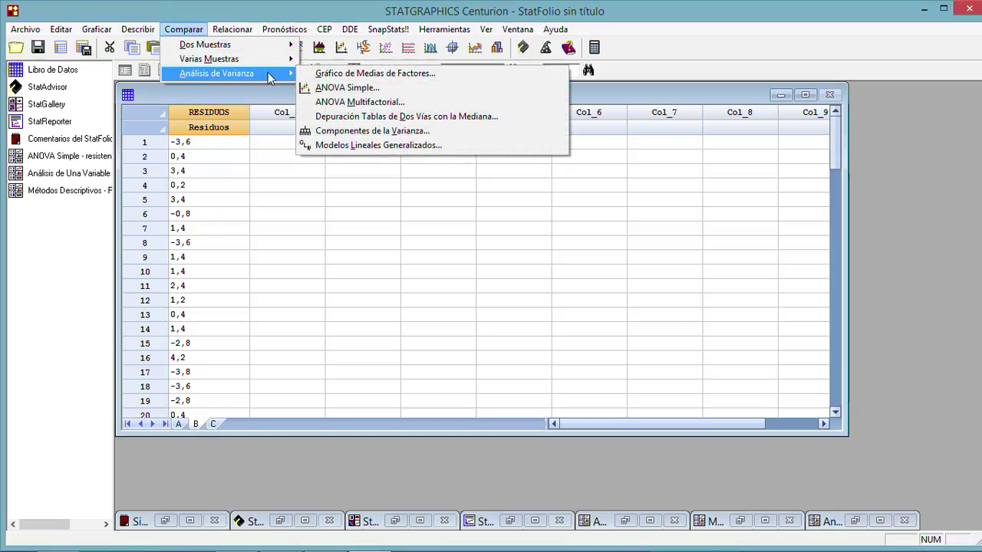
left_click(342, 87)
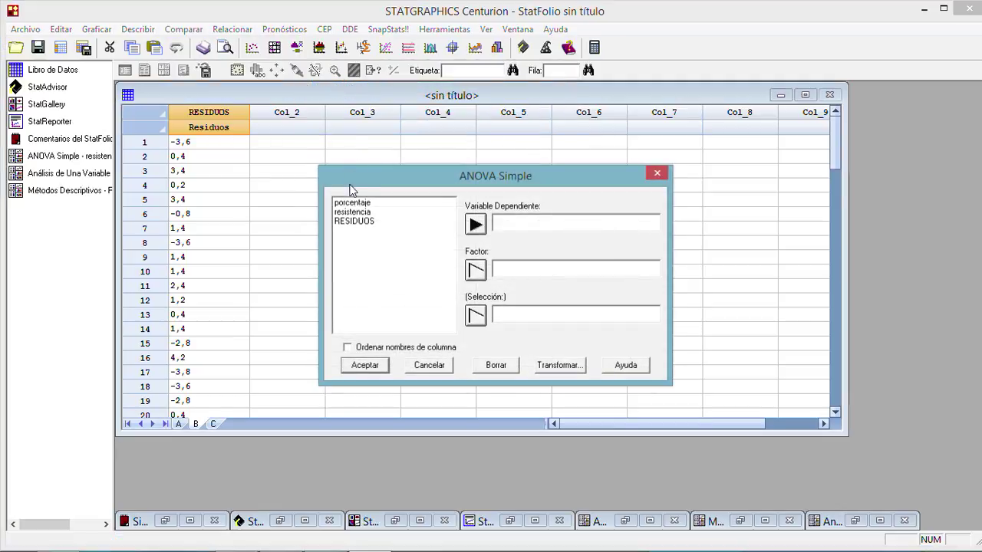
left_click(474, 225)
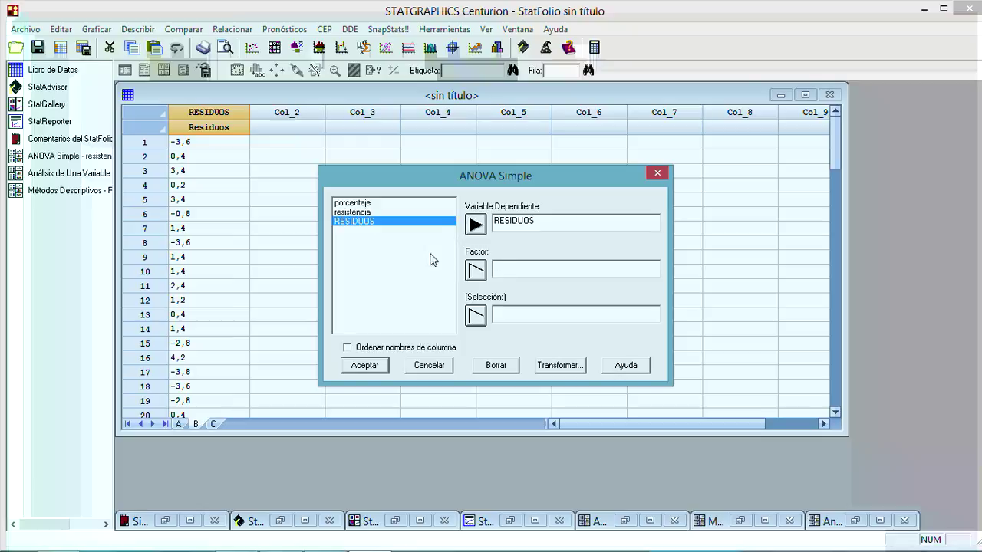
left_click(354, 204)
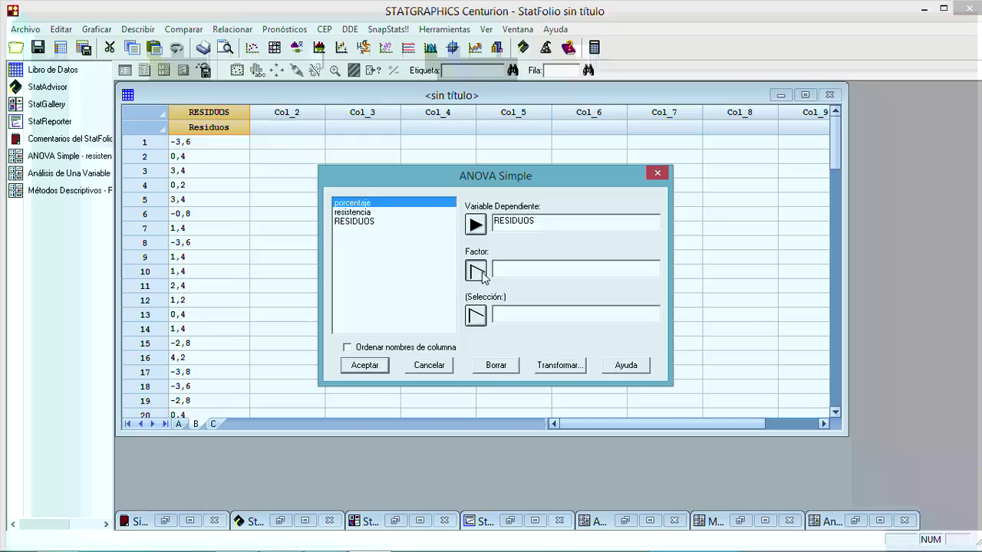
left_click(364, 366)
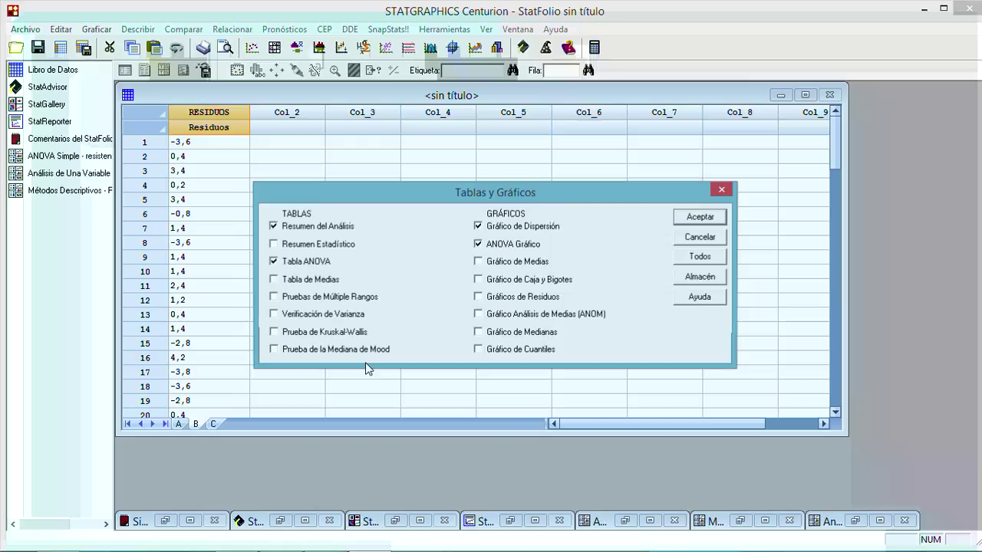
left_click(699, 256)
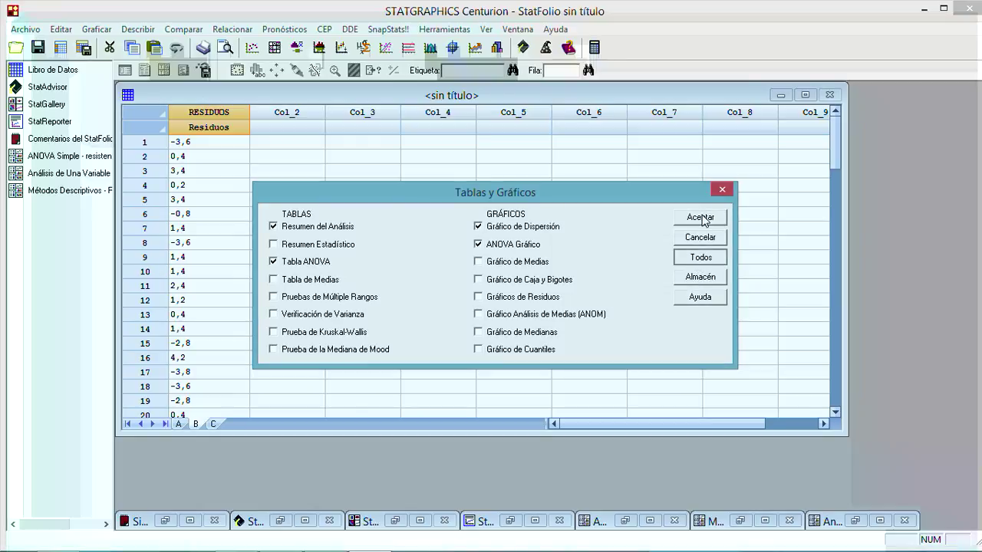
left_click(701, 218)
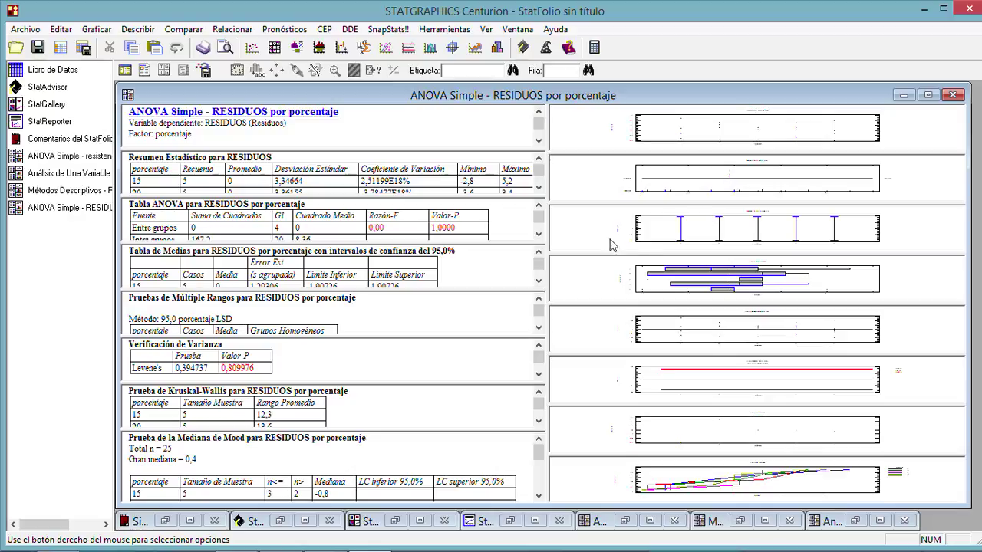
Highlight the StatAdvisor's conclusion in the enlarged ANOVA table for RESIDUOS, and inspect the enlarged dispersion plot by porcentaje level.
double_click(502, 218)
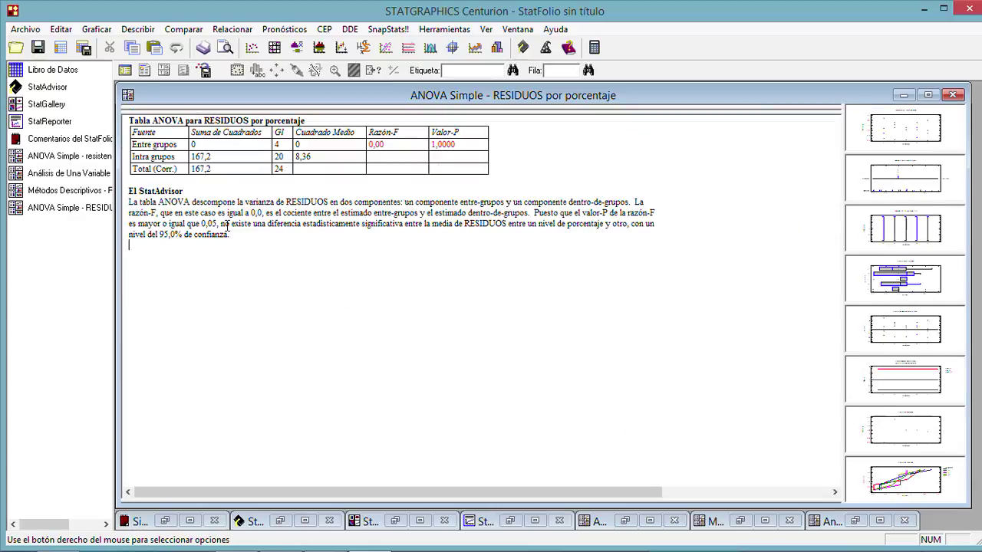
left_click_drag(221, 223, 645, 236)
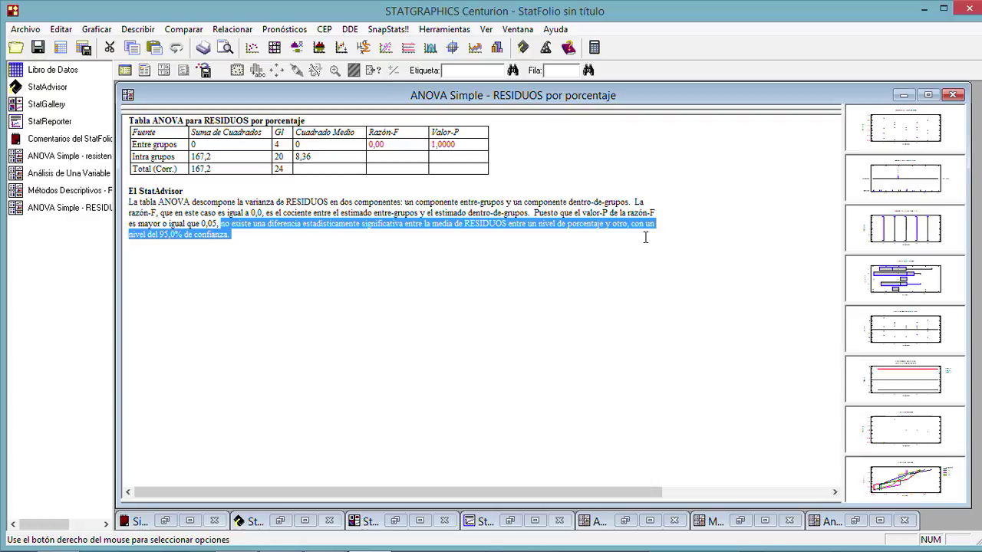
left_click(247, 243)
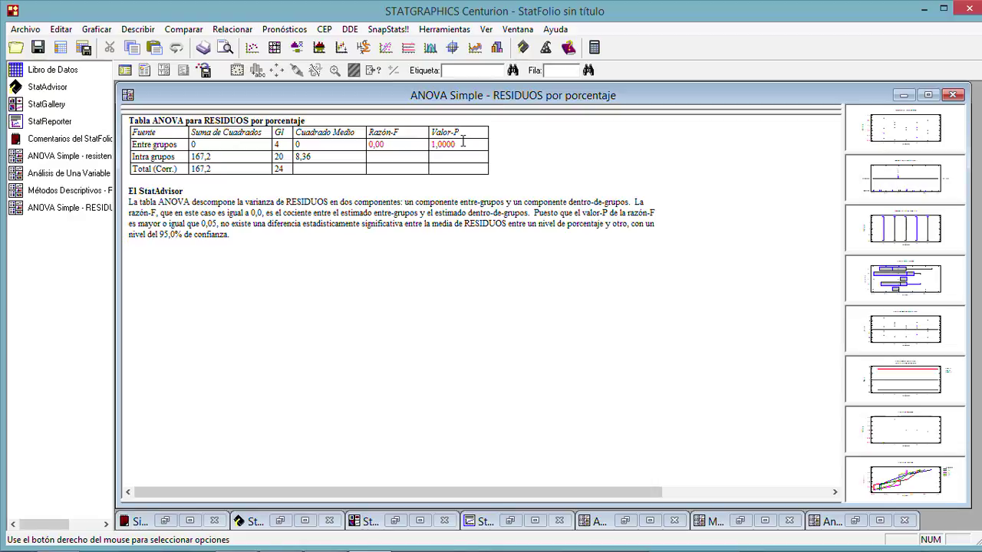
double_click(915, 138)
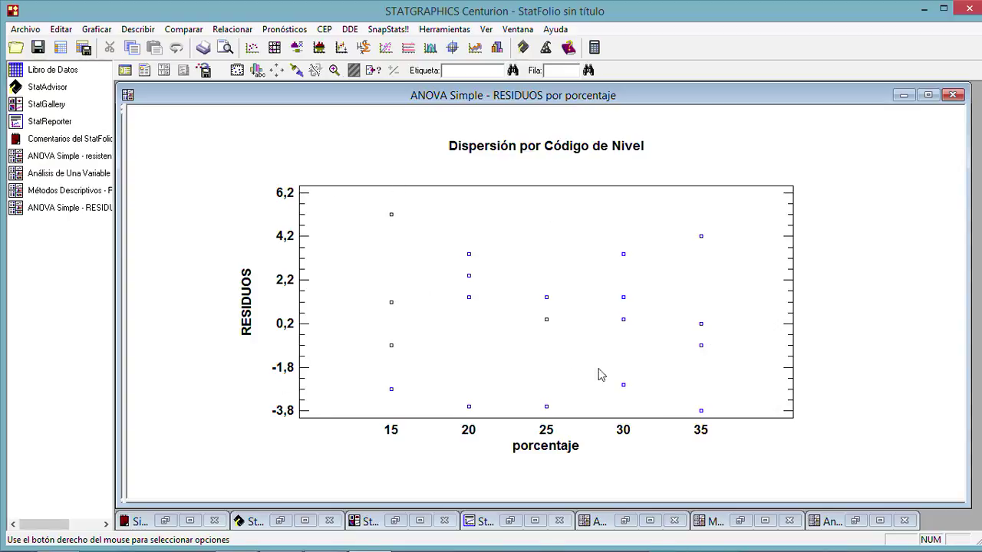
double_click(813, 272)
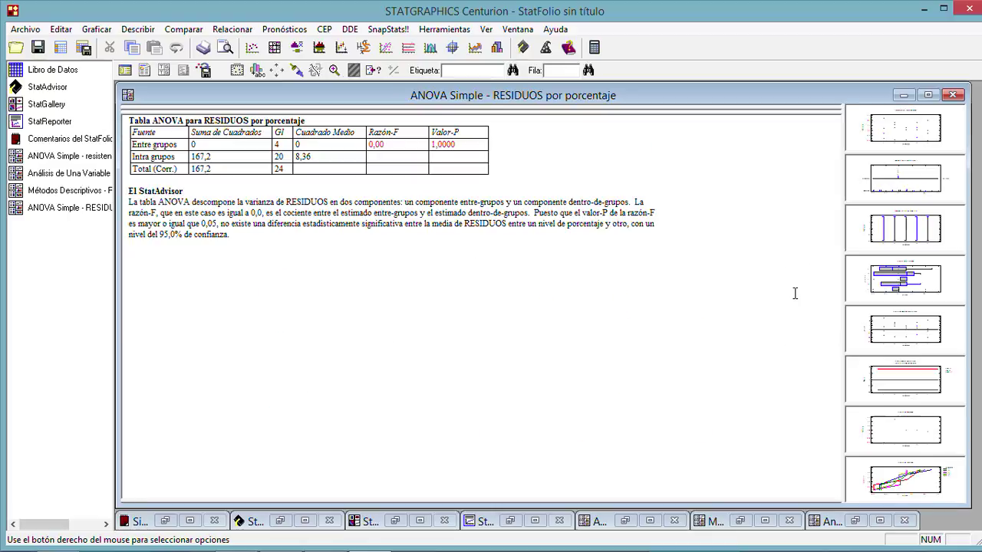
Run a simple ANOVA with RESIDUOS as the dependent variable, resistencia as the factor, and all tables and graphs included.
left_click(178, 29)
mouse_move(193, 75)
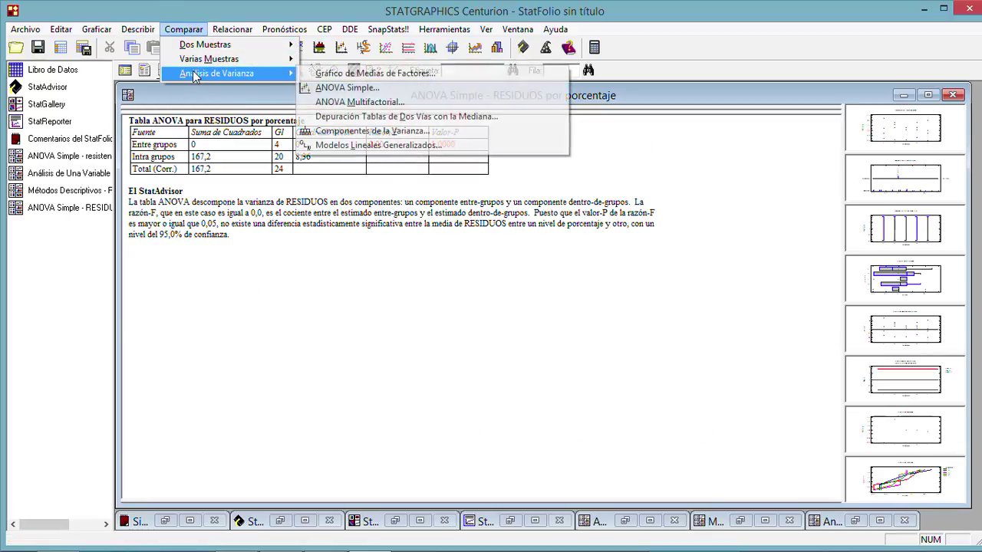
left_click(338, 87)
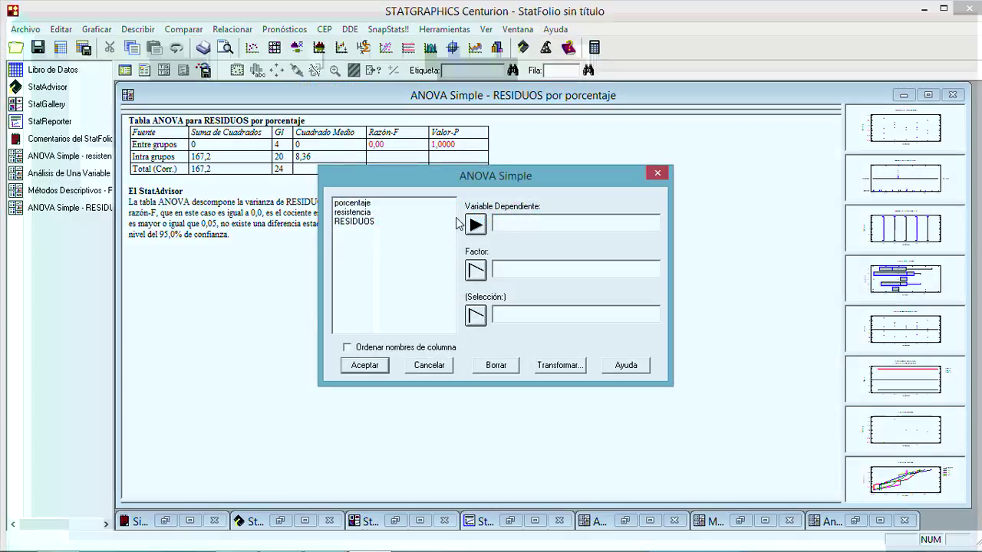
left_click(353, 221)
left_click(476, 224)
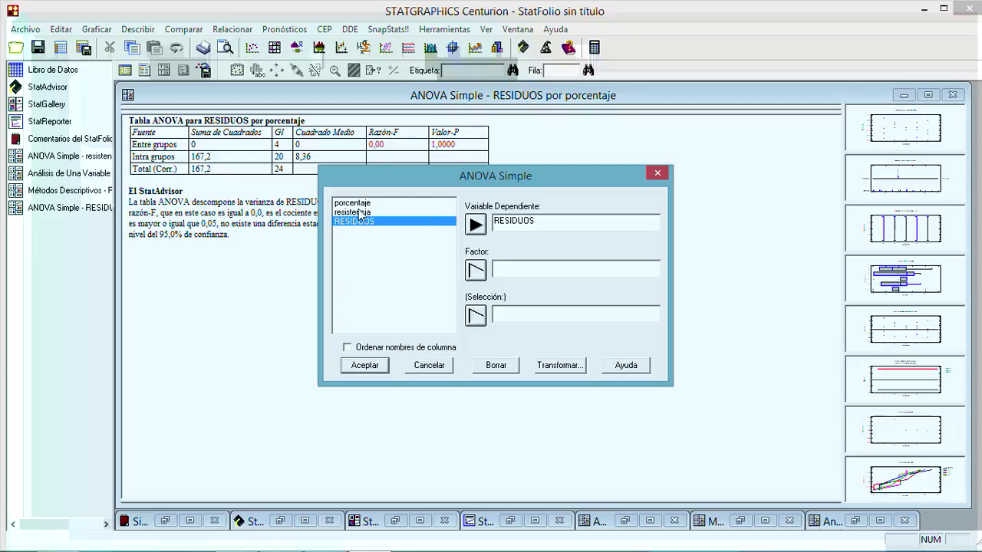
left_click(360, 214)
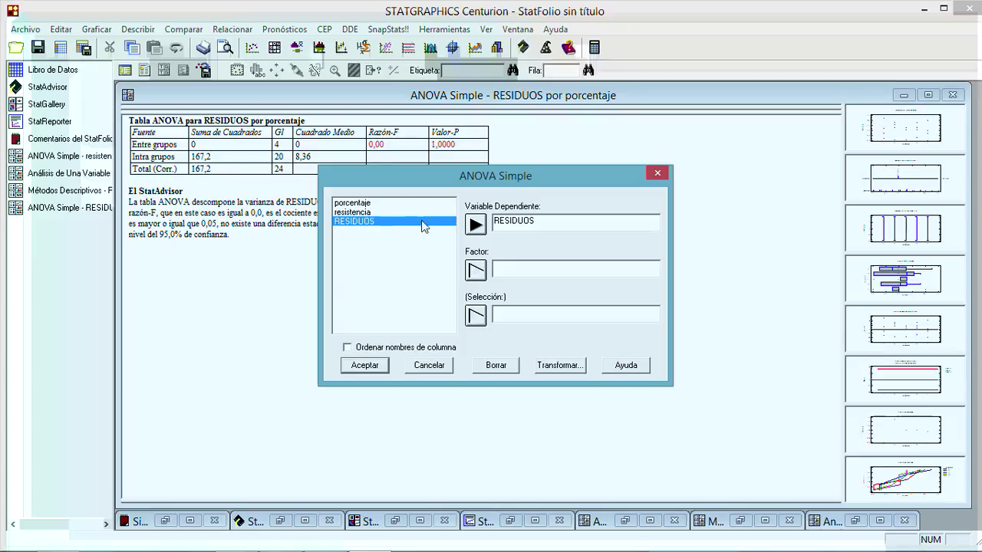
left_click(476, 271)
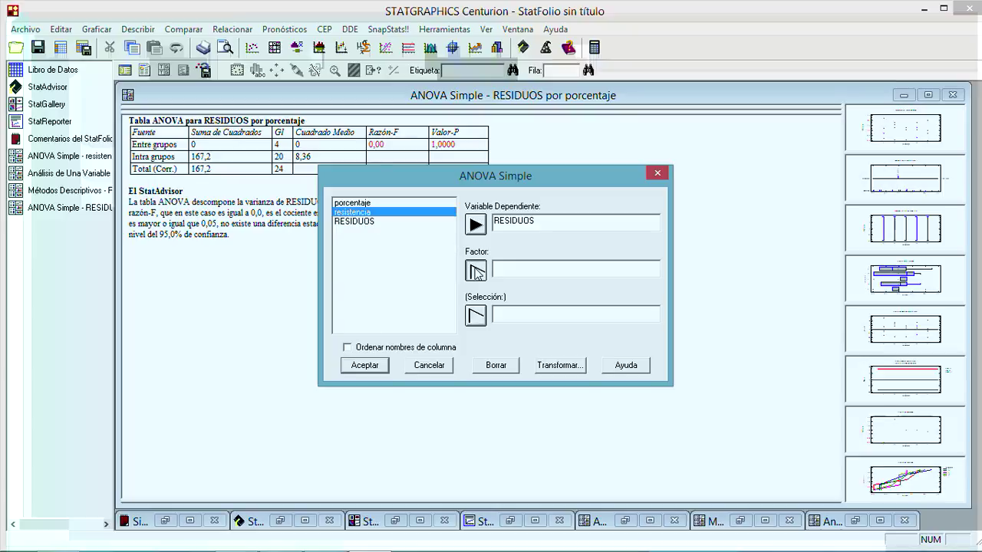
left_click(376, 366)
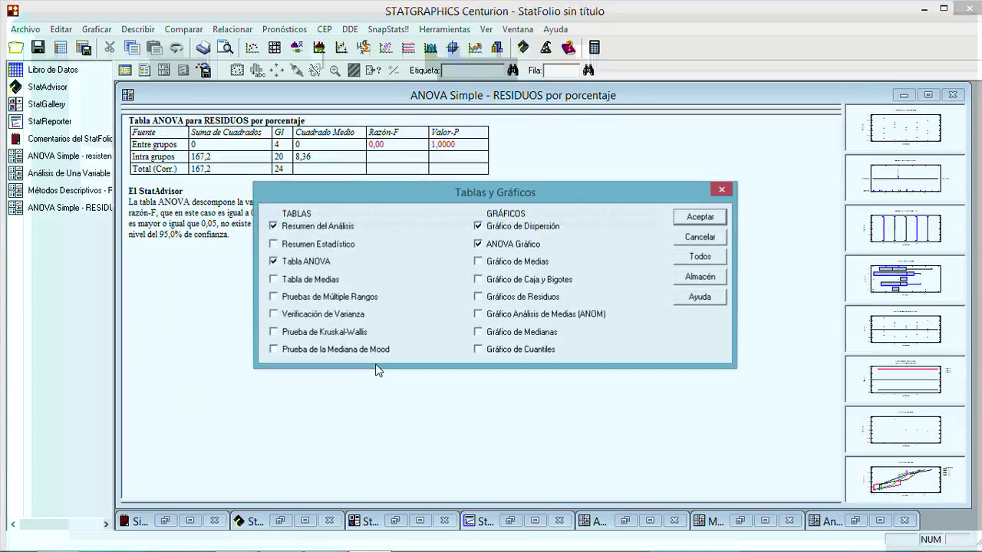
left_click(698, 256)
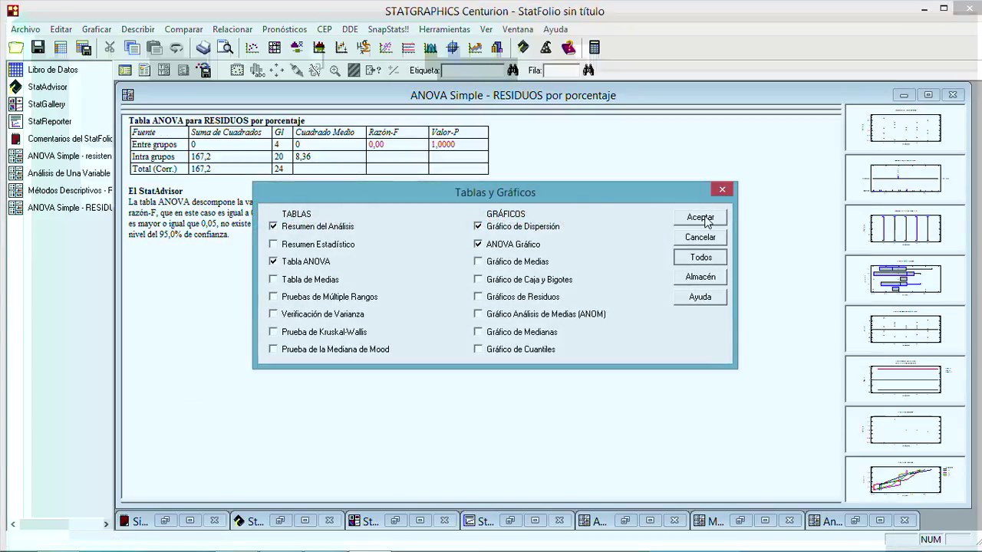
left_click(700, 218)
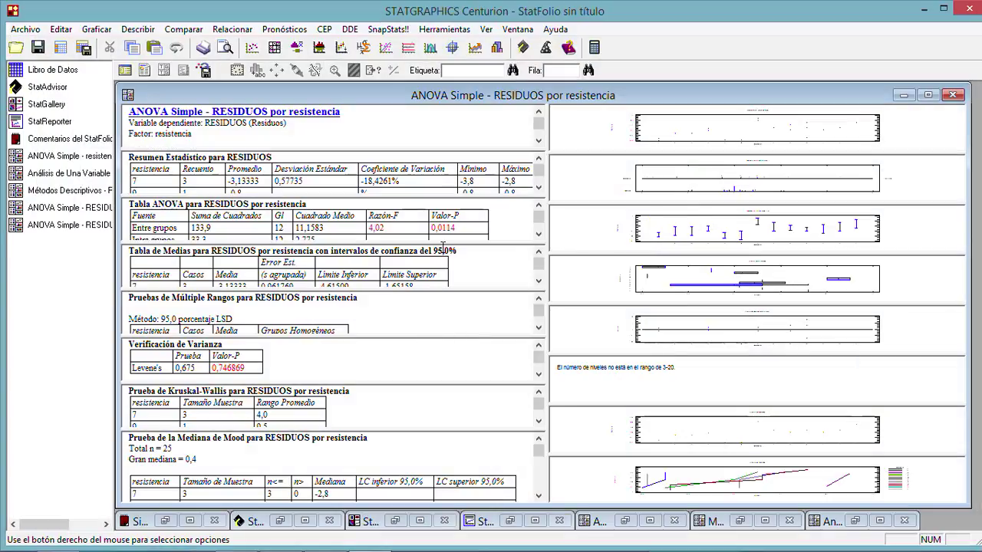
Enlarge the ANOVA table for RESIDUOS by resistencia, and inspect the enlarged dispersion plot by resistencia level.
double_click(495, 221)
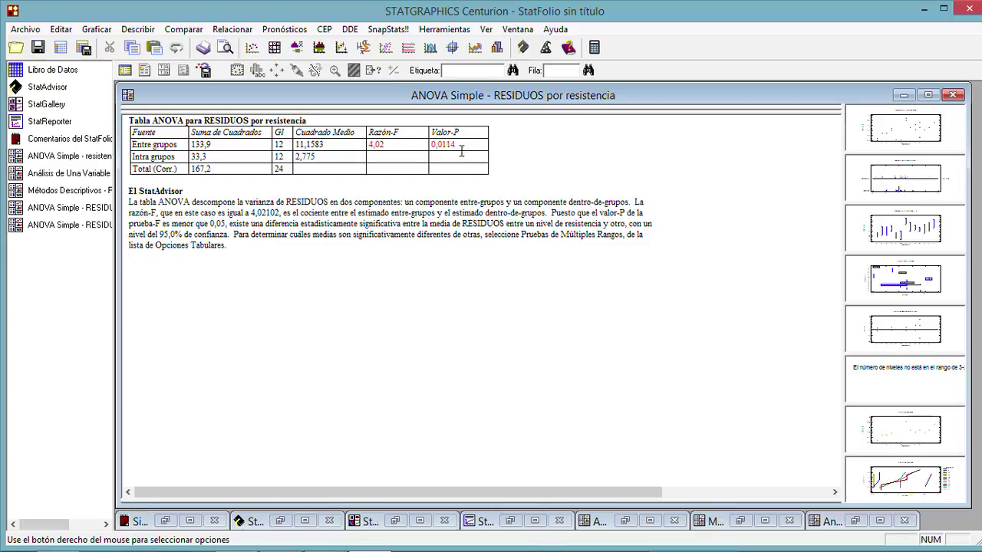
double_click(956, 135)
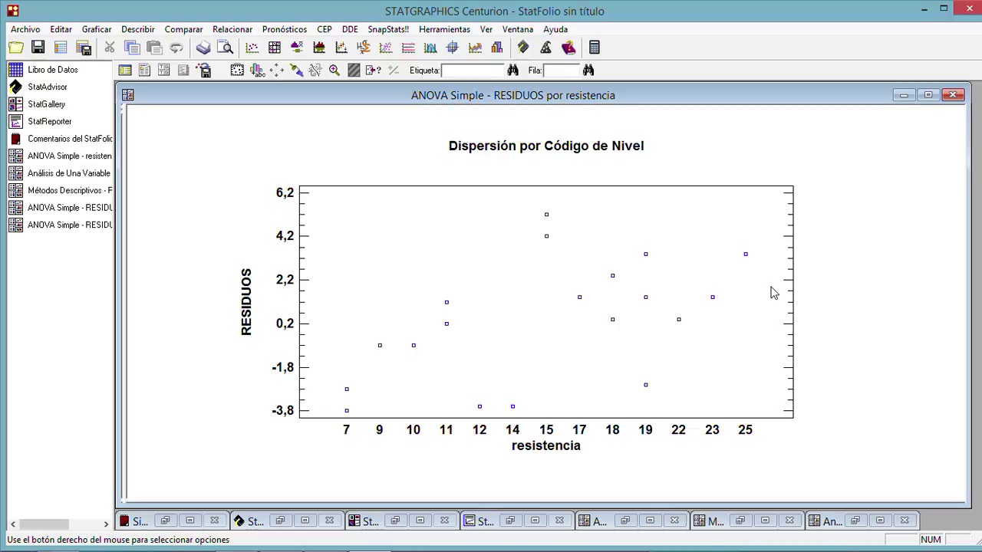
double_click(868, 264)
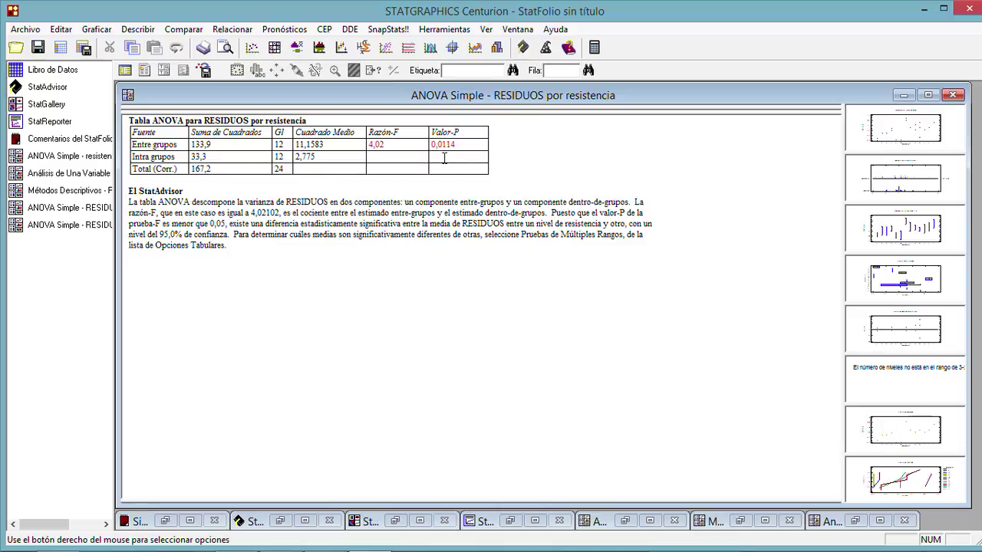
Highlight the P-value and the StatAdvisor's conclusion in the RESIDUOS by resistencia ANOVA table, and review the dispersion plot again.
left_click_drag(461, 144, 432, 145)
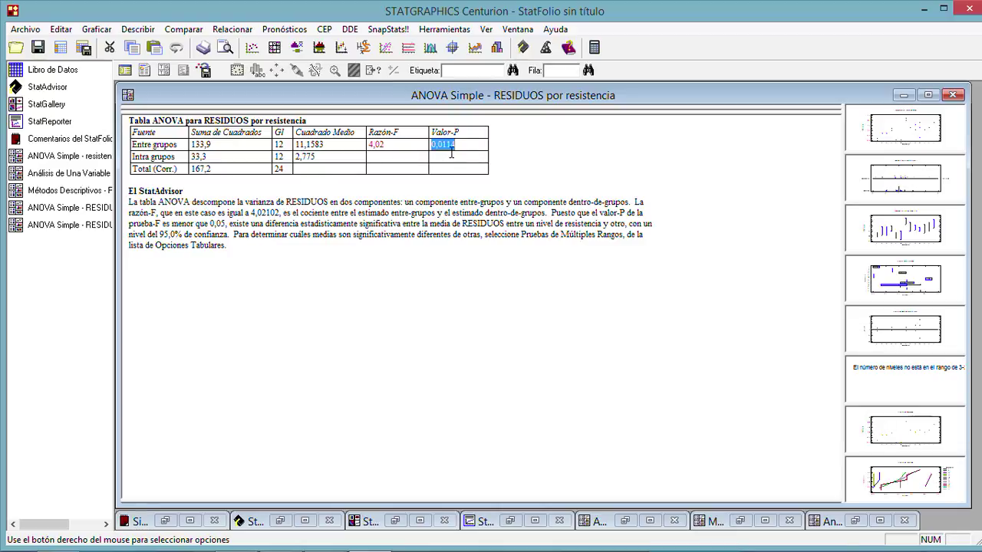
left_click(461, 213)
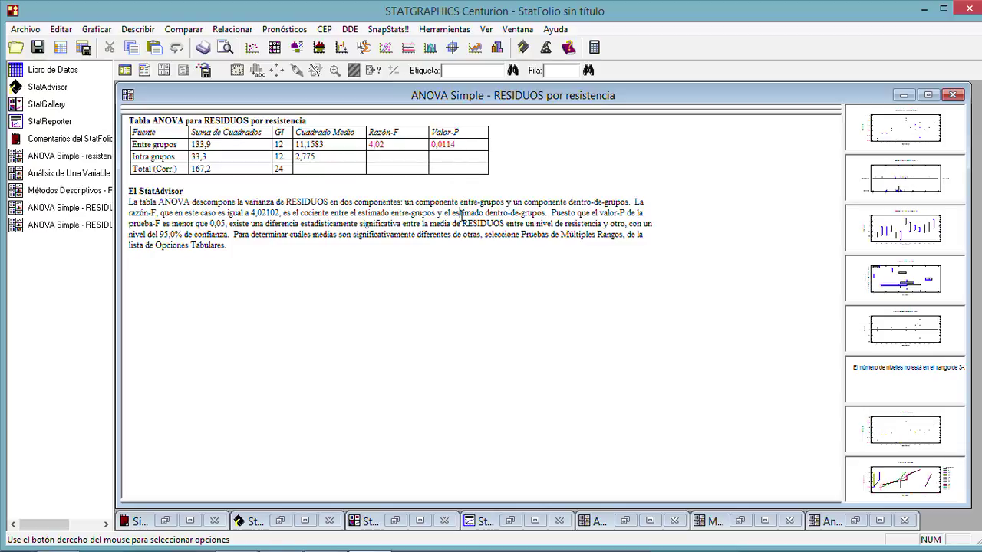
mouse_move(230, 223)
left_mouse_down()
mouse_move(620, 235)
mouse_move(646, 222)
mouse_move(188, 235)
mouse_move(224, 230)
left_mouse_up()
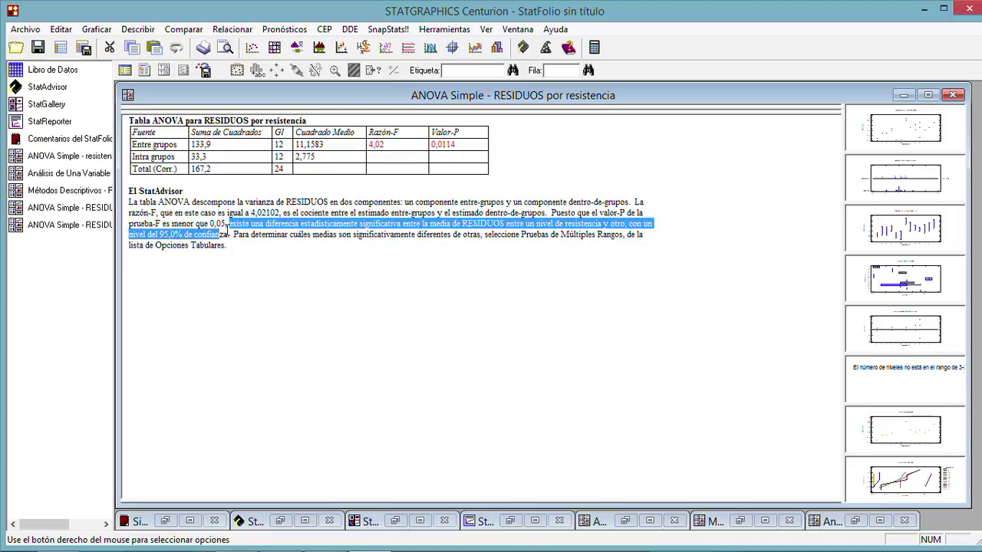
left_click(623, 170)
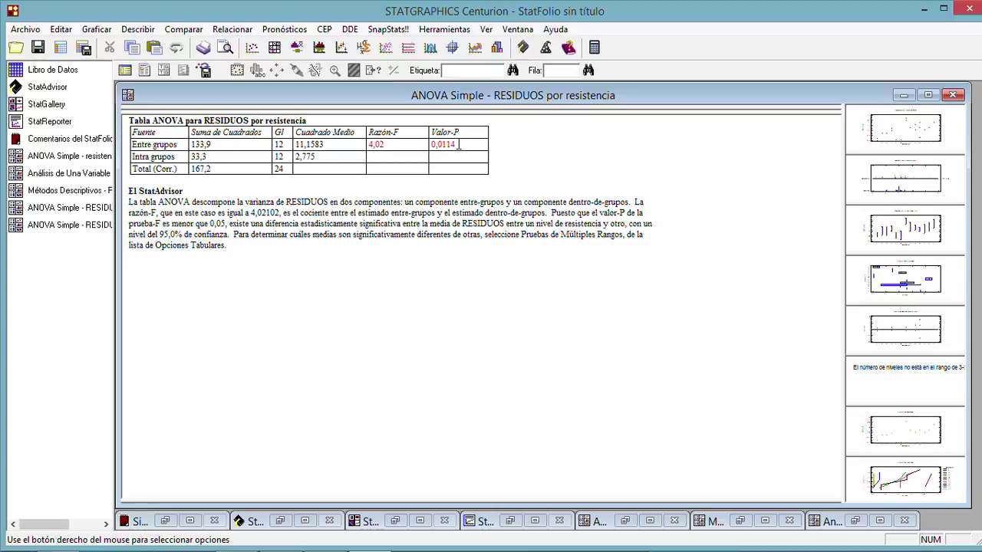
left_click_drag(455, 145, 433, 154)
double_click(961, 130)
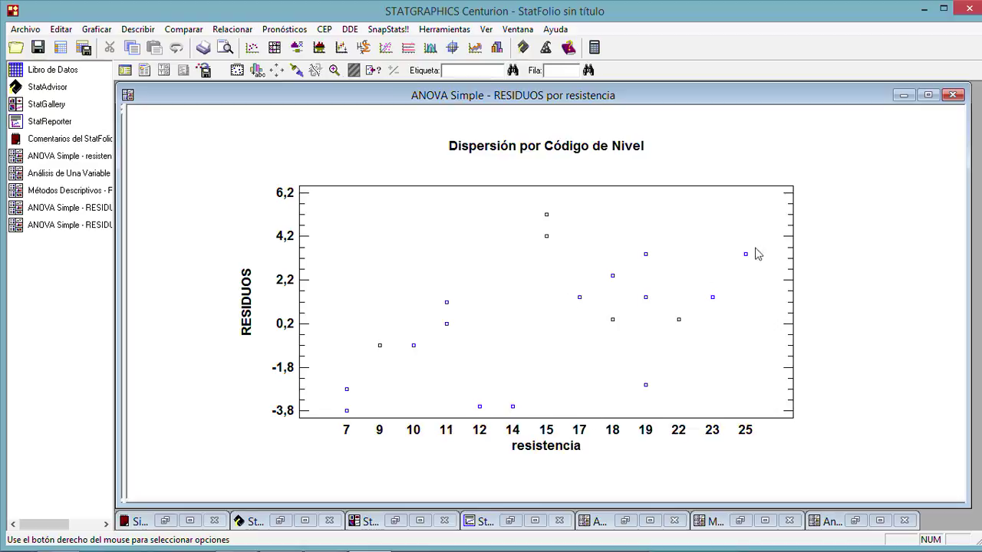
double_click(823, 228)
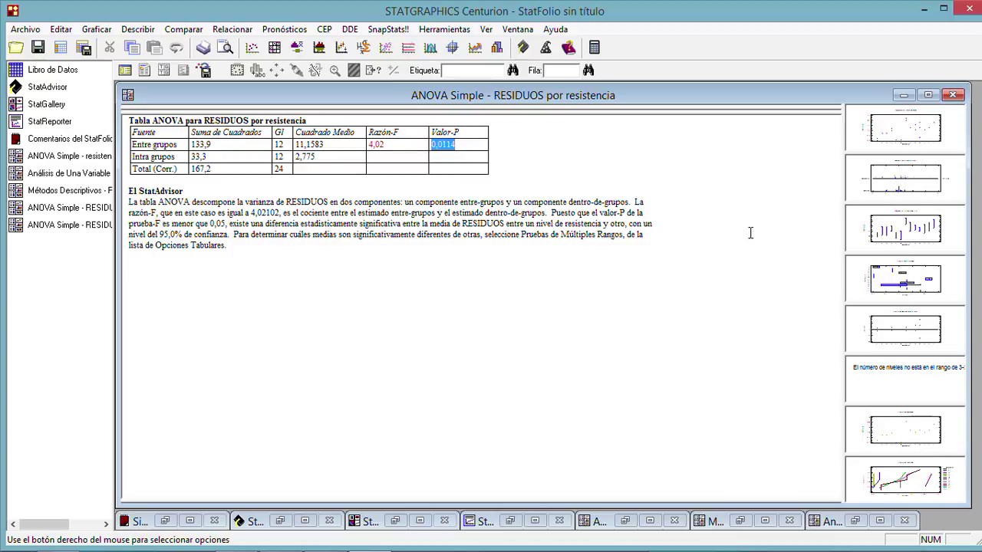
Save the level means (Medias por Nivel) as the variable MEDIAS in data sheet B.
left_click(204, 70)
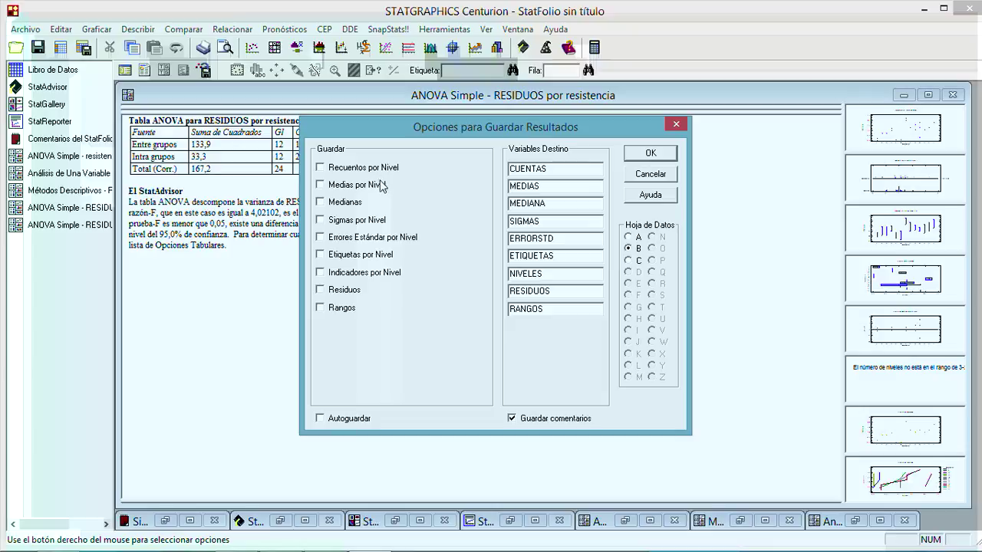
left_click(320, 186)
left_click(653, 154)
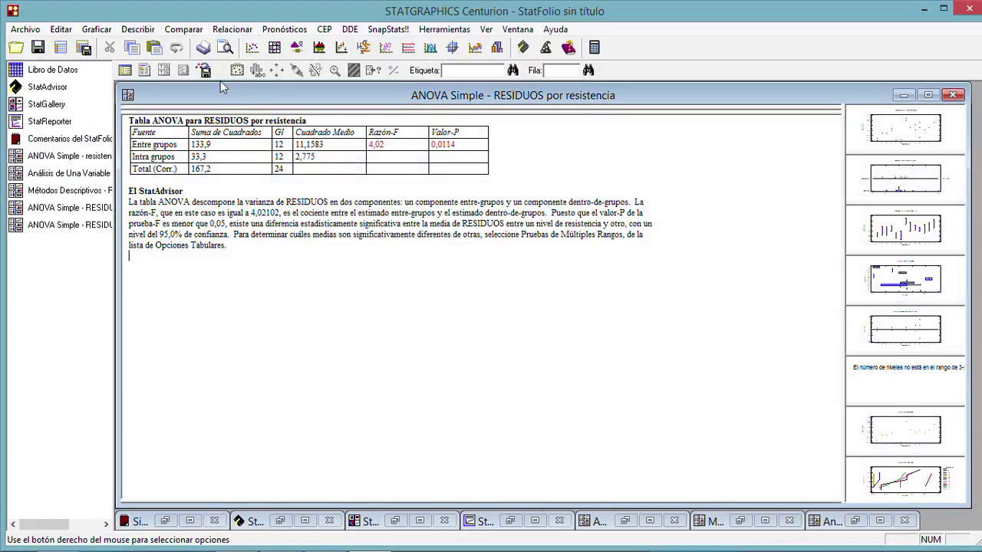
Run a simple ANOVA with RESIDUOS as the dependent variable, MEDIAS as the factor, and all tables and graphs included.
left_click(183, 29)
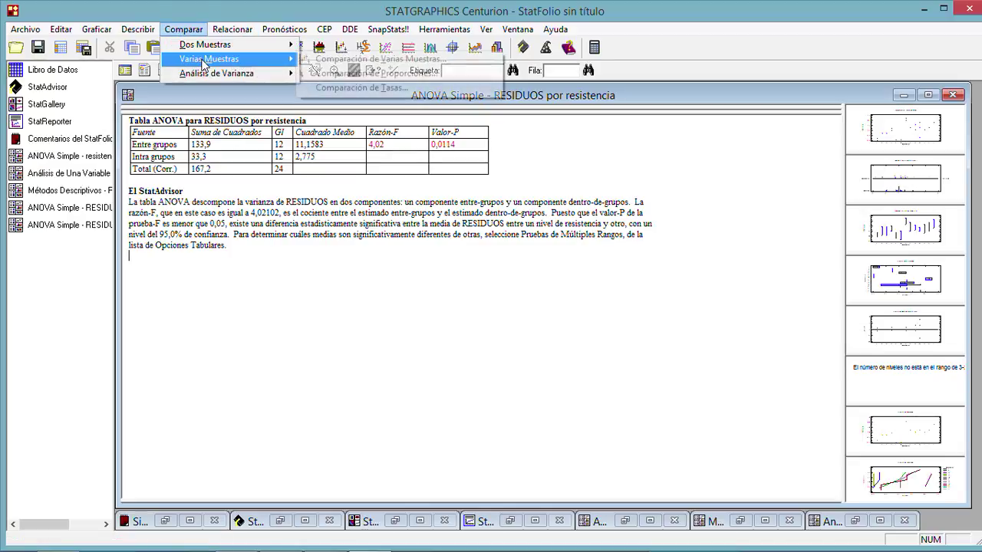
mouse_move(221, 75)
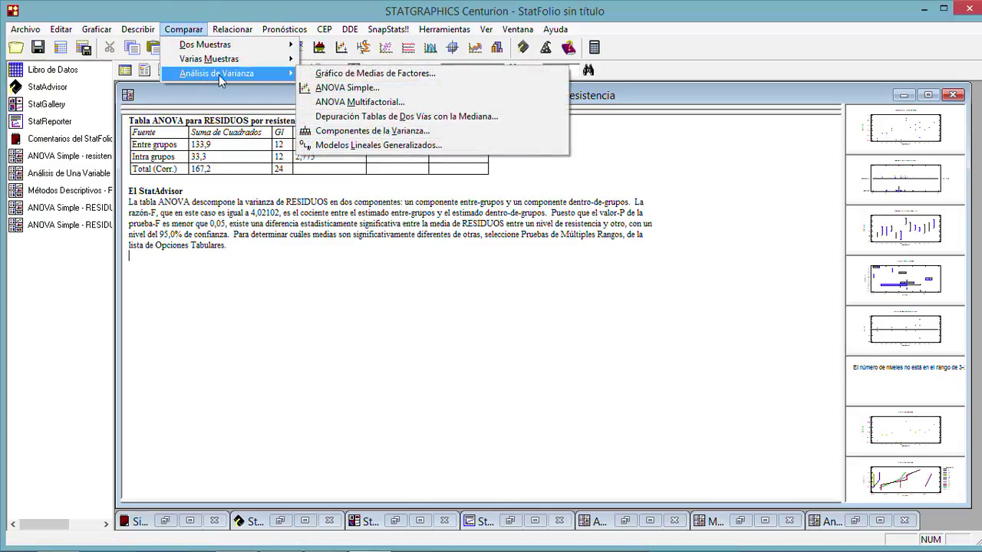
left_click(369, 86)
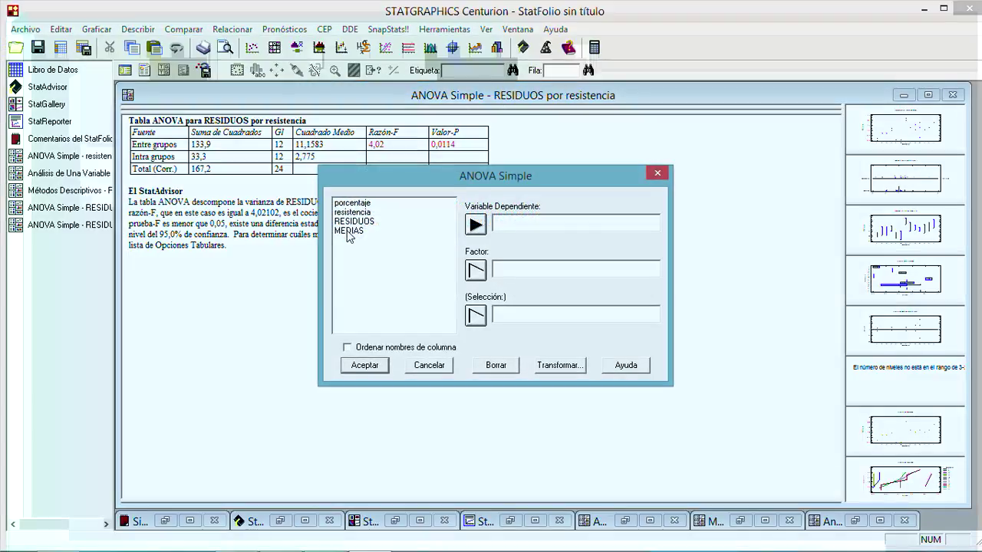
left_click(349, 231)
left_click(363, 223)
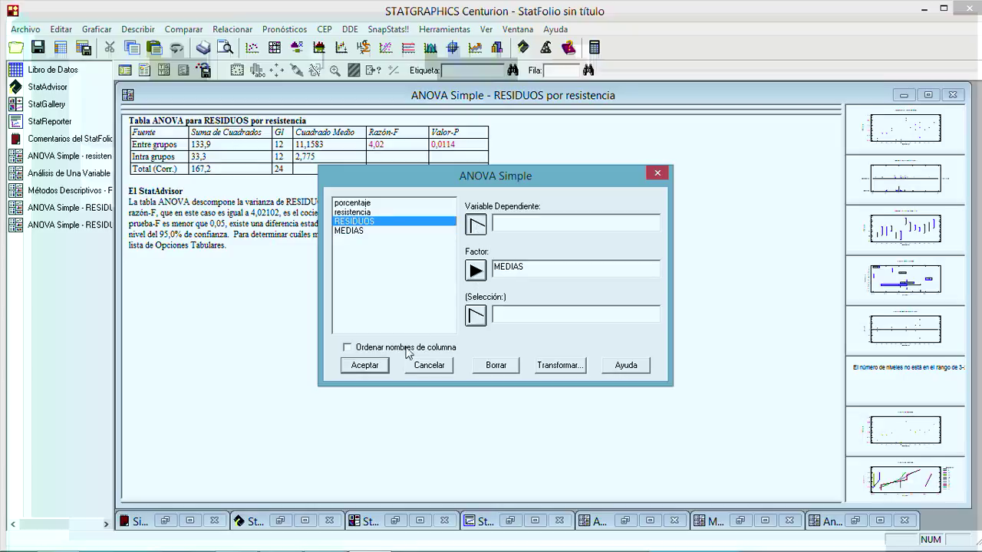
left_click(364, 365)
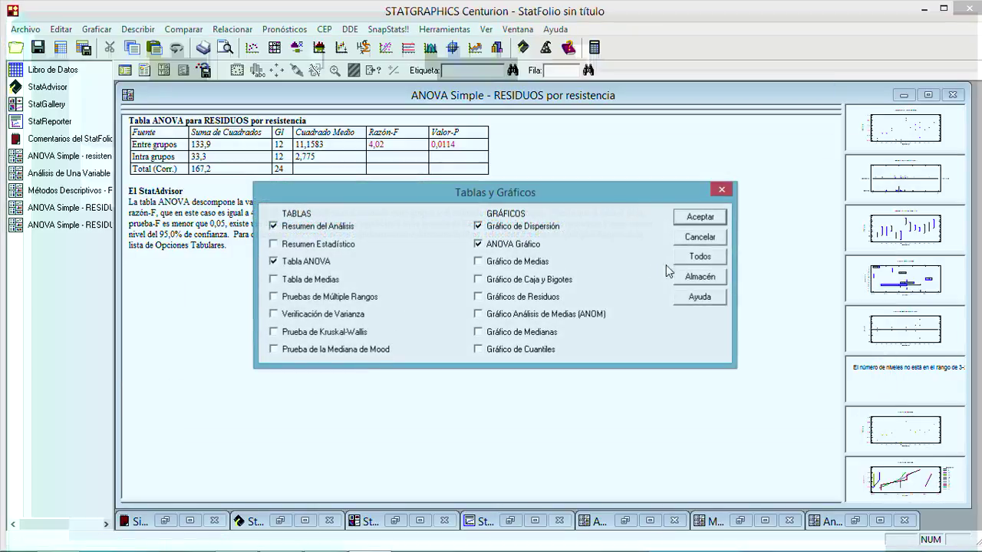
left_click(698, 258)
left_click(699, 217)
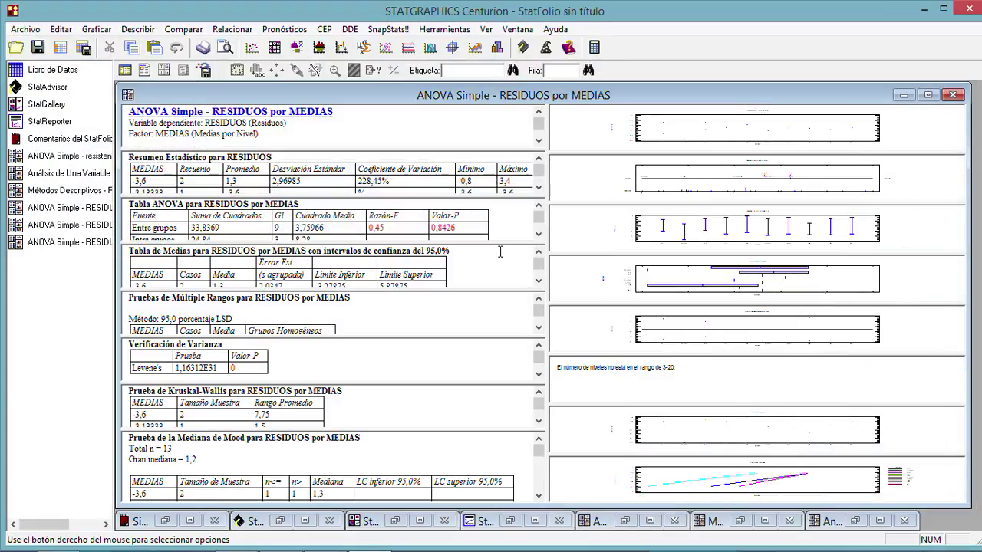
Highlight the StatAdvisor's conclusion in the enlarged ANOVA table for RESIDUOS by MEDIAS, and inspect the enlarged dispersion plot.
double_click(500, 224)
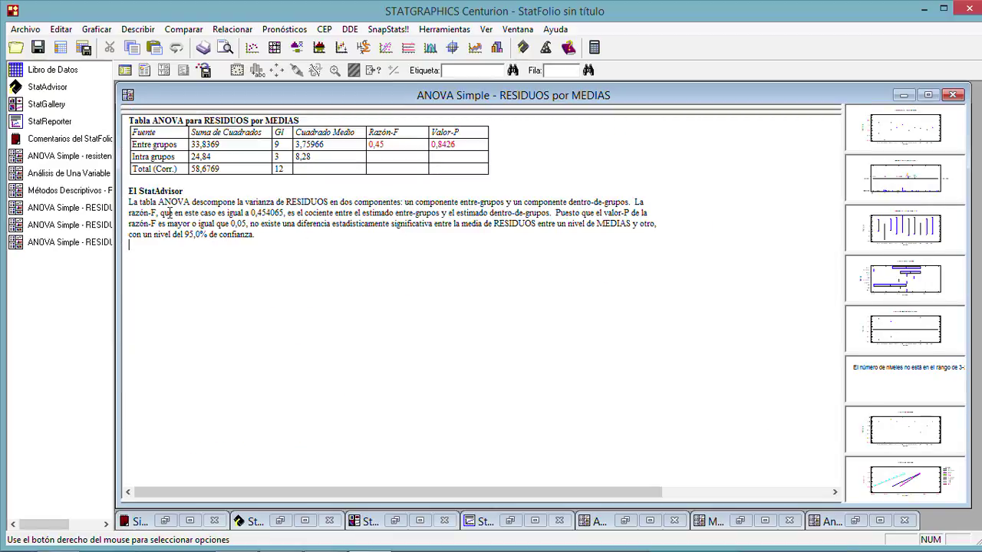
left_click_drag(170, 213, 650, 220)
left_click(551, 214)
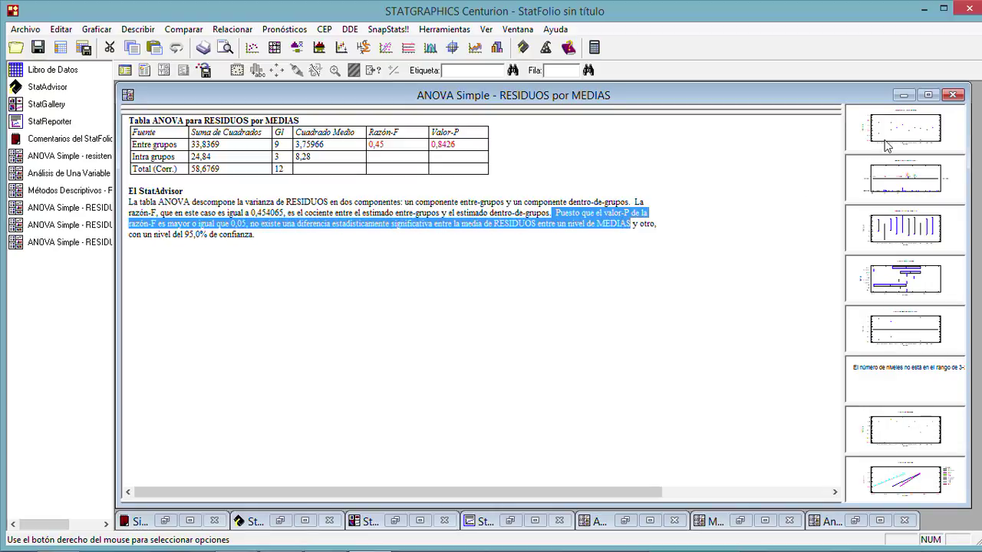
double_click(887, 146)
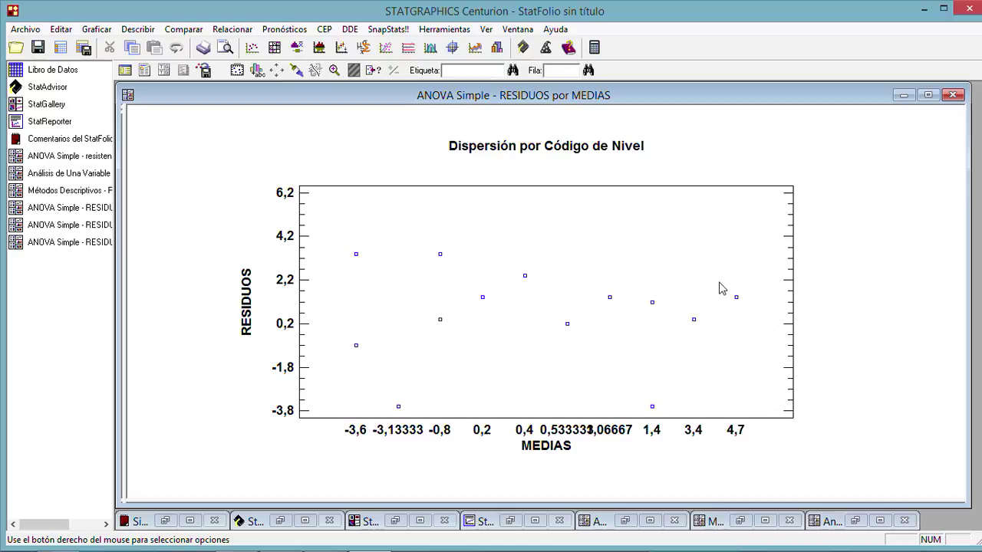
double_click(820, 214)
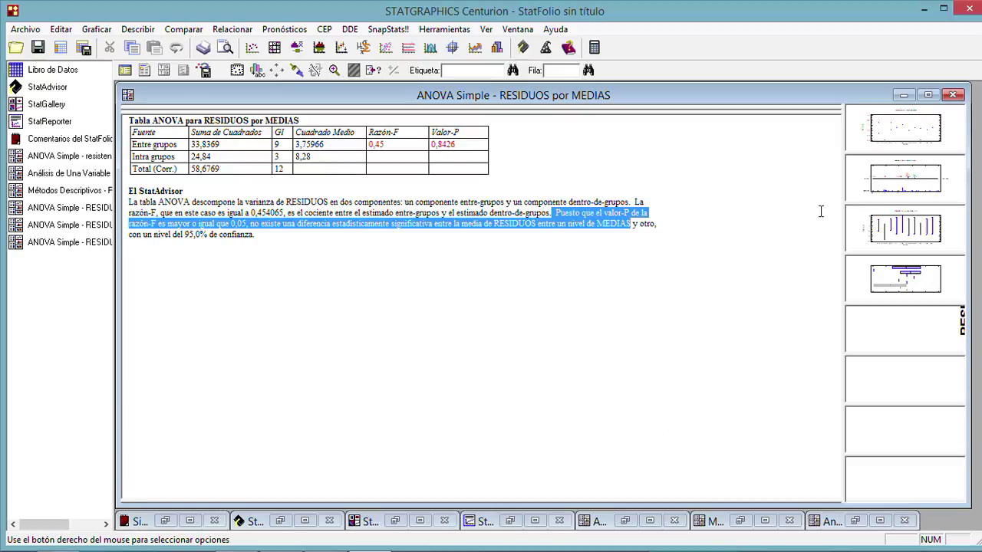
left_click(573, 307)
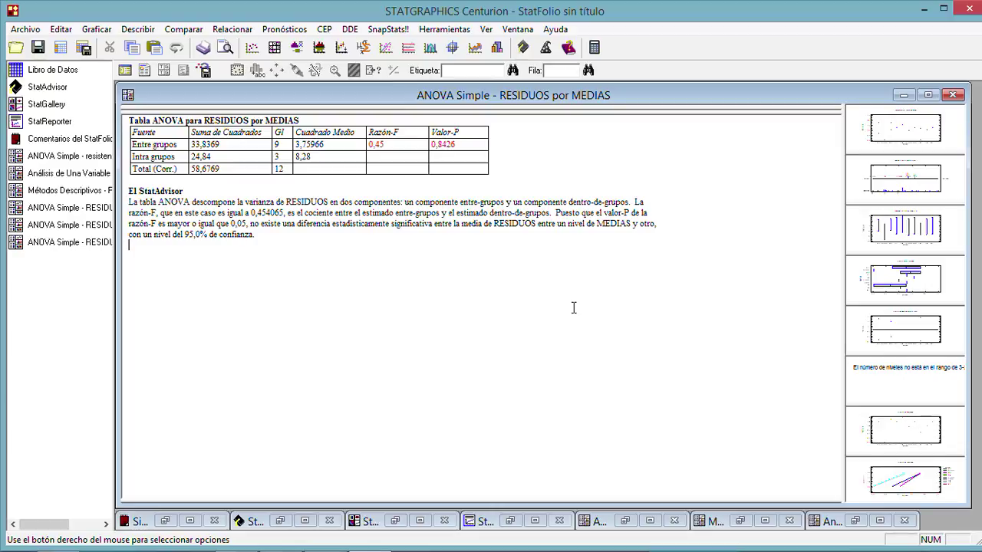
Switch to the Word document and write "1-tener uno datos confiables ncluyendo el orden en que se realizo los experimentos" below the last screenshot.
mouse_move(729, 550)
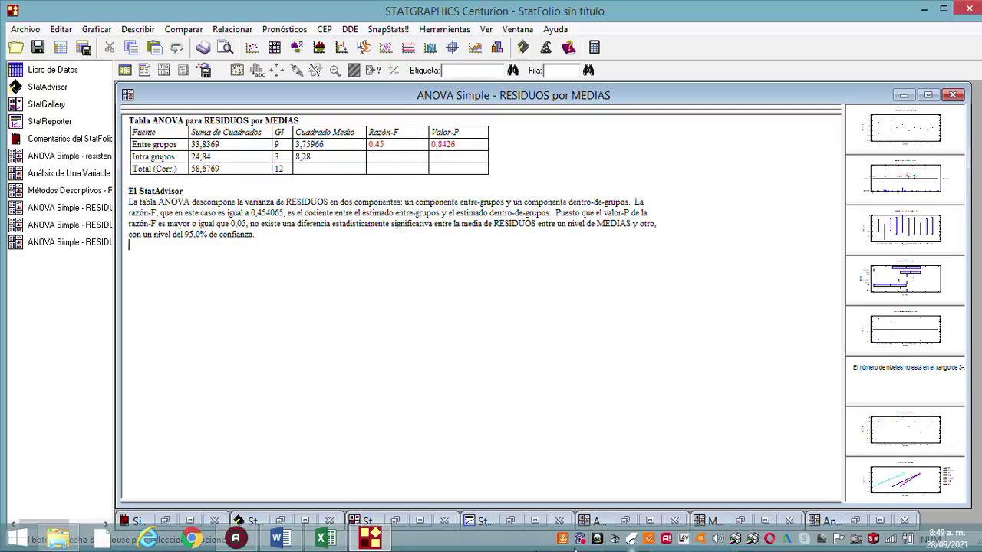
left_click(283, 539)
scroll(801, 195, "down", 5)
left_click_drag(822, 209, 792, 542)
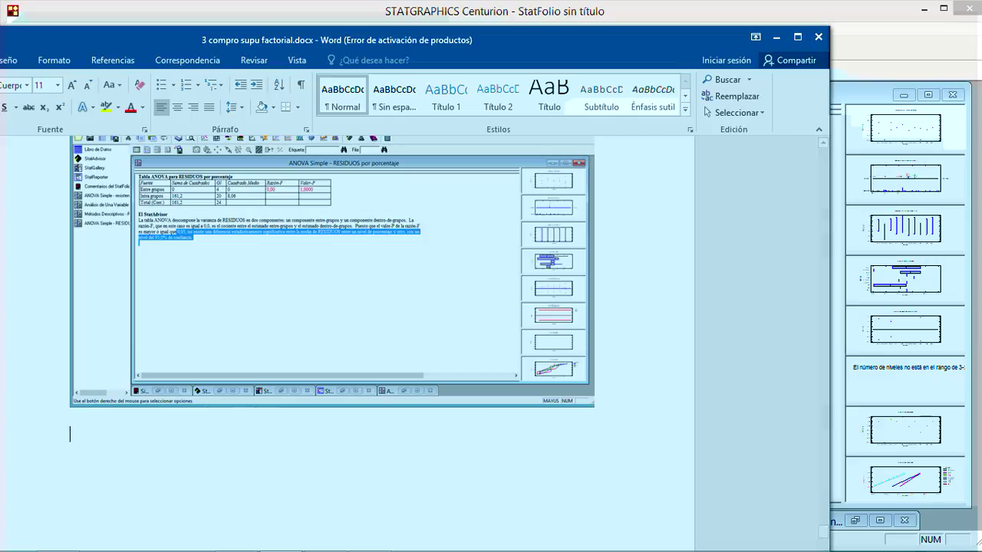
type("1-tener un")
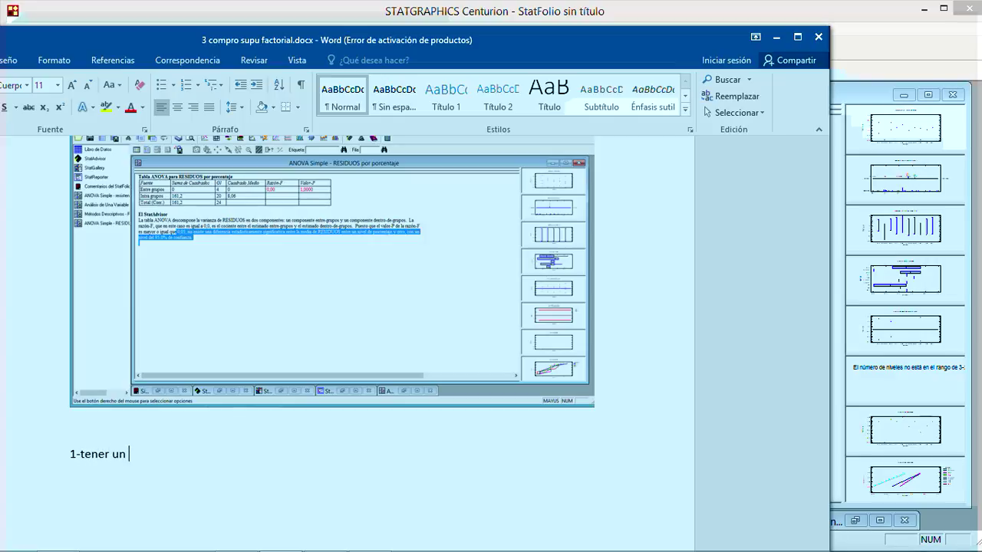
key("BackSpace")
type("o datos confiables ncluyendo ")
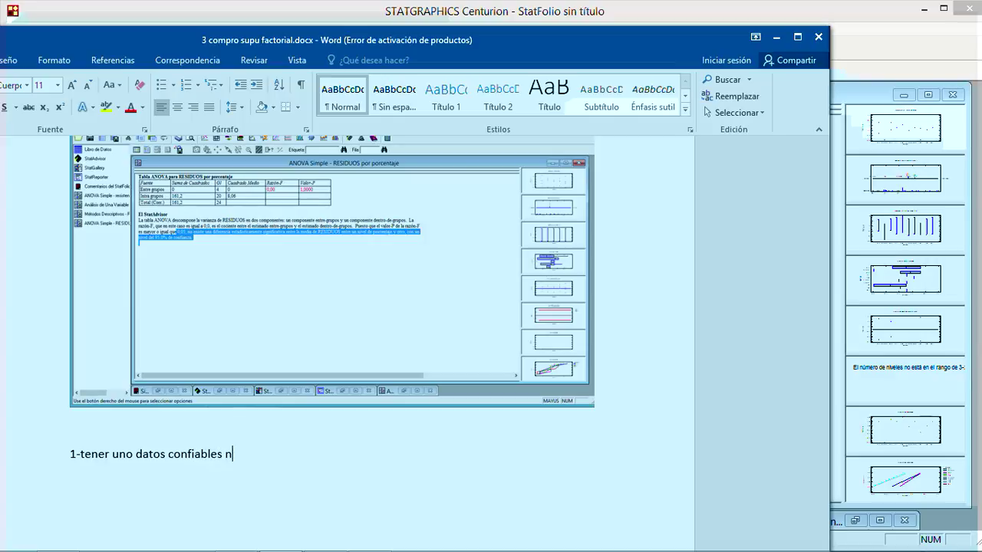
type("e")
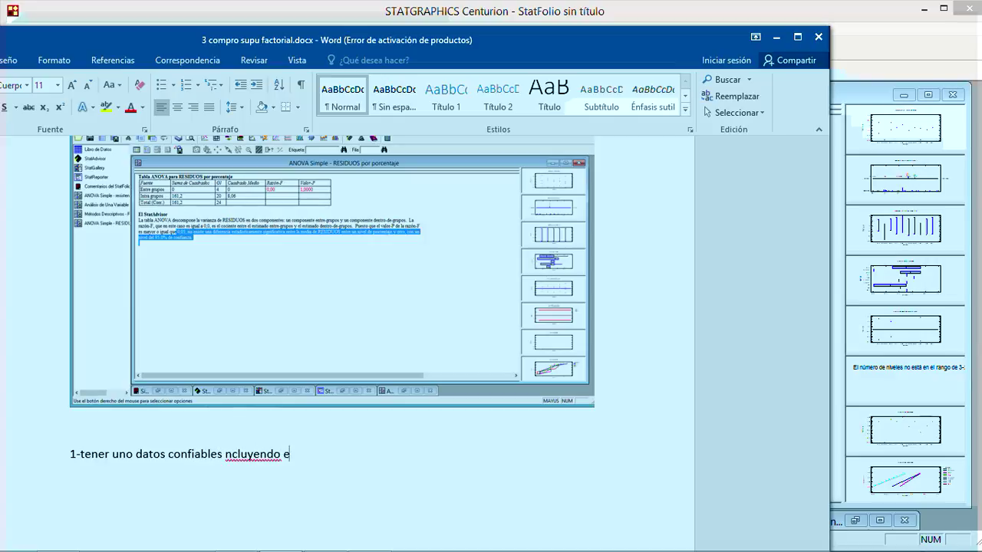
type("l orden en que se realizo")
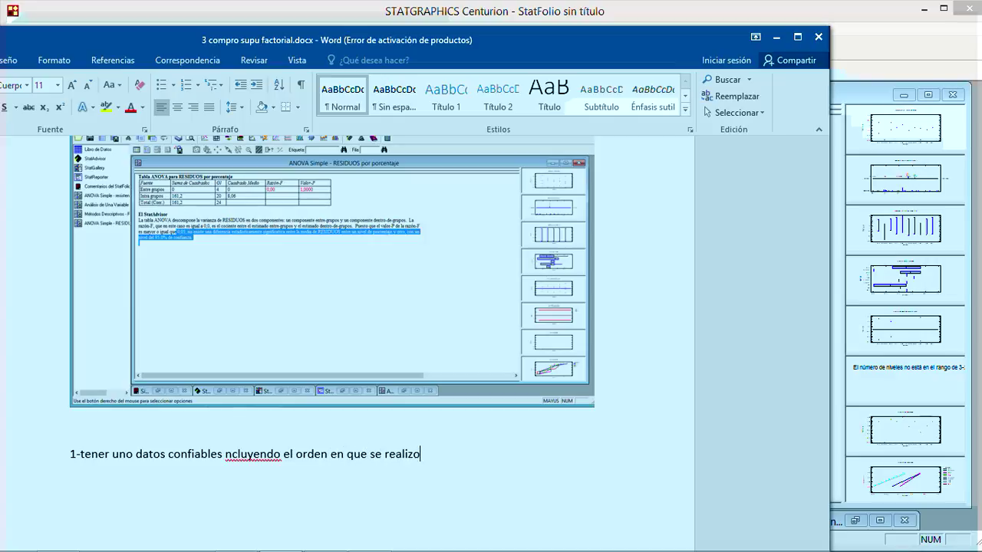
type(" los experimentos")
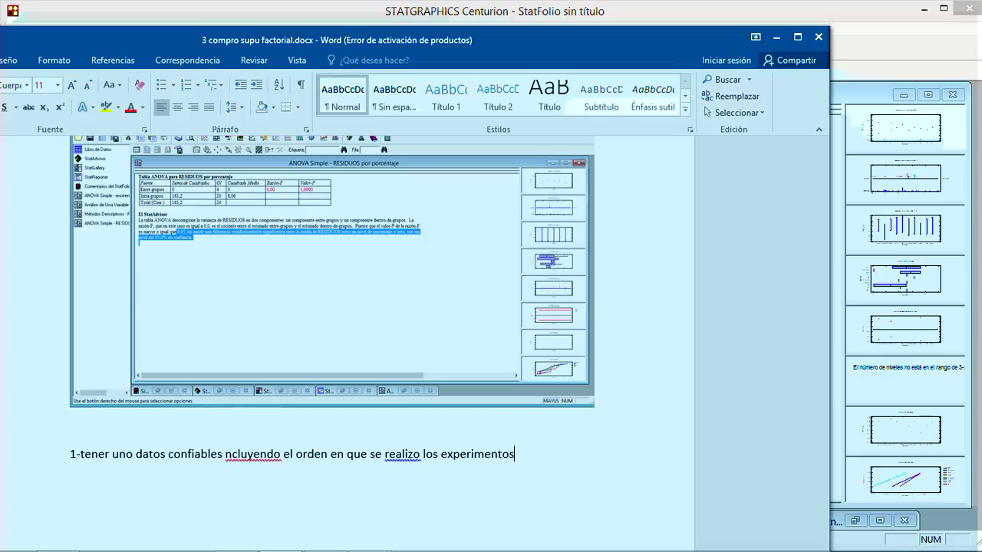
Correct the spelling in item 1, changing "ncluyendo" to "incluyendo" and "realizo" to "realizó".
left_click(225, 454)
type("i")
right_click(396, 455)
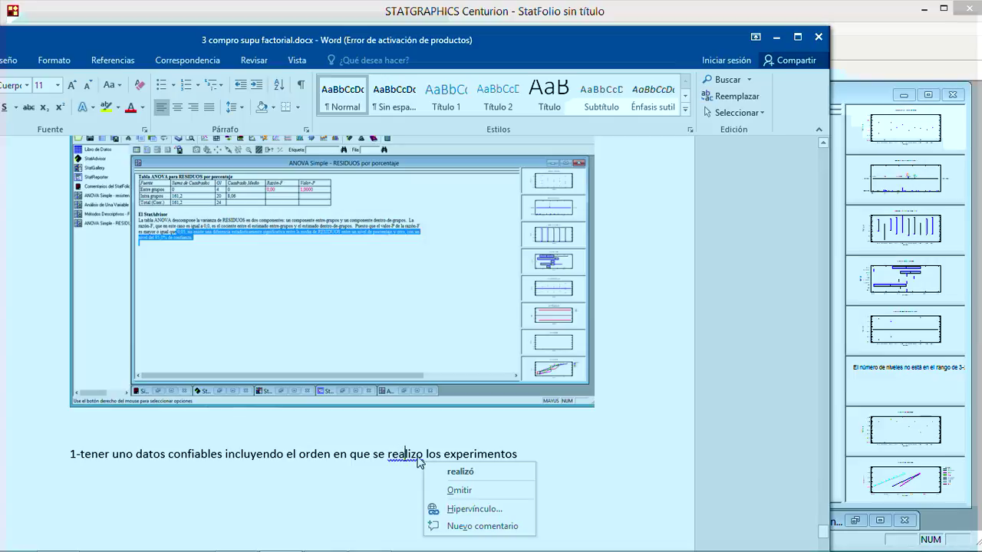
left_click(459, 471)
Add a second item on a new line below item 1, reading "2-realiza un anova (factoriales)".
left_click(518, 454)
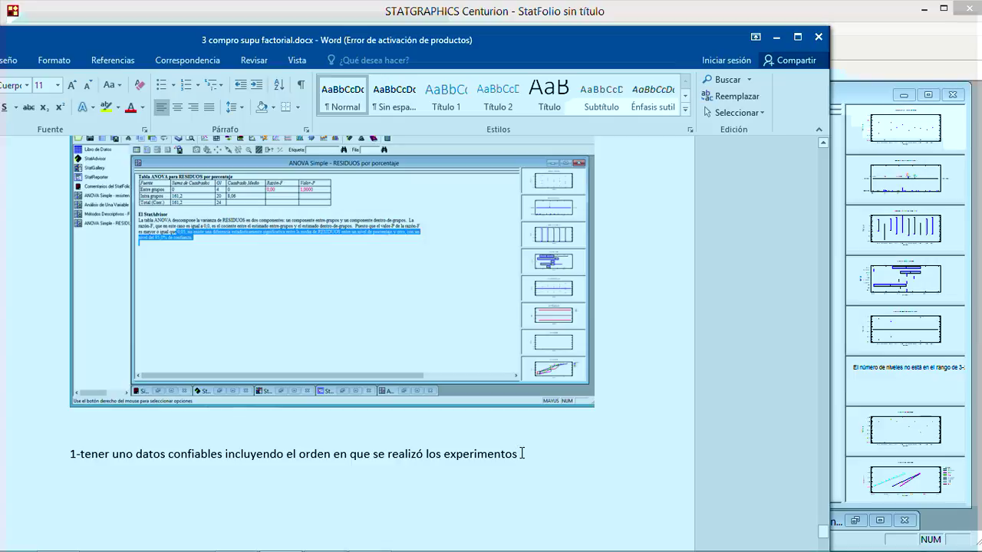
key("Return")
type("2-")
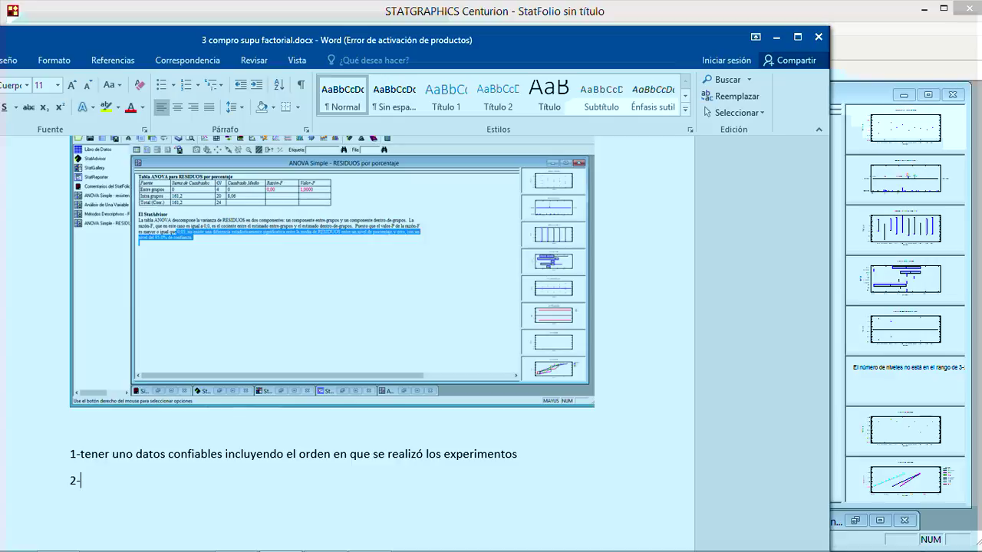
type("realiza un anova (")
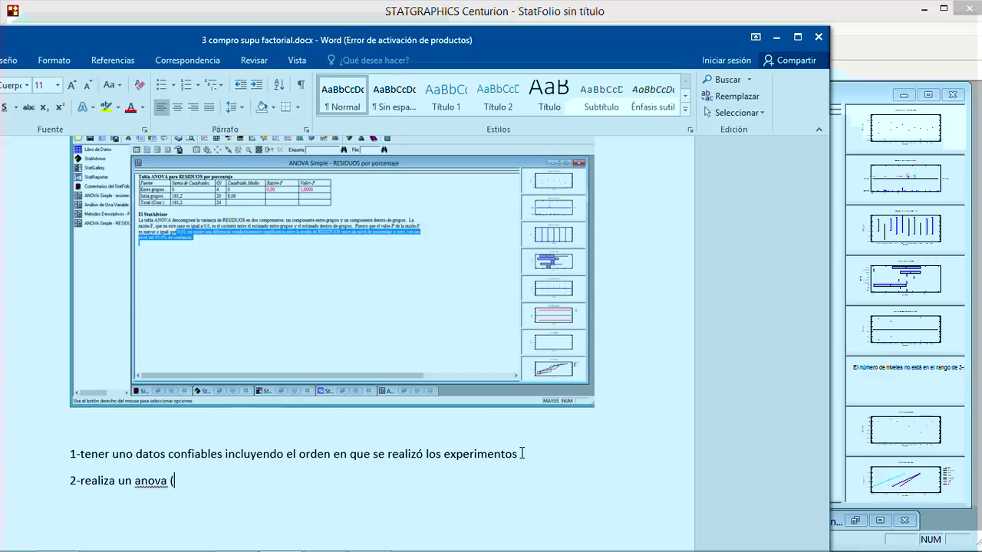
type("facto")
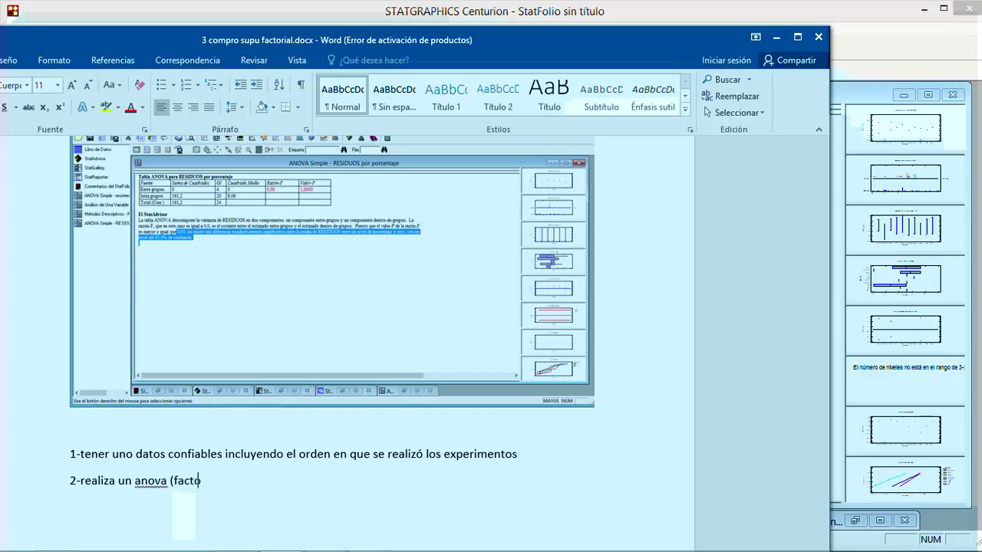
type("riales)")
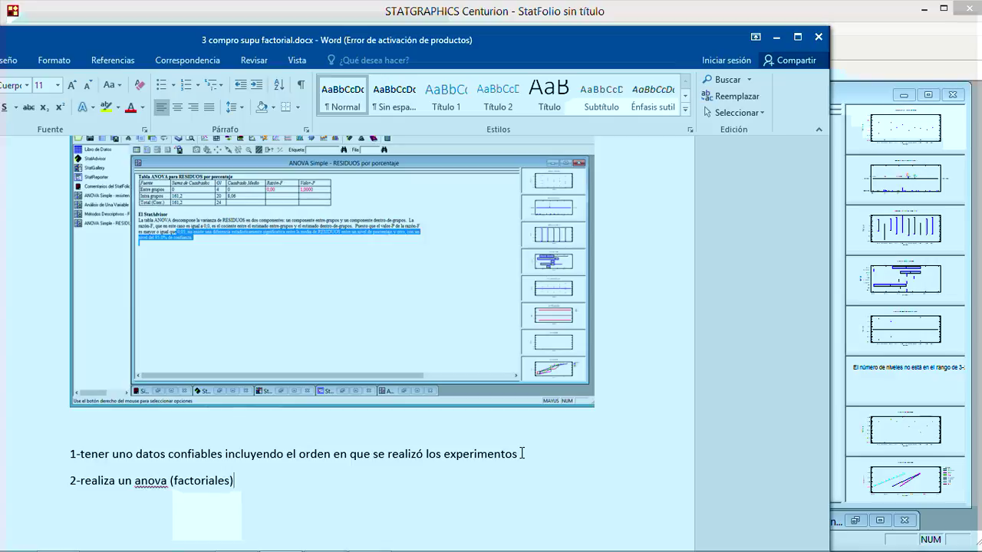